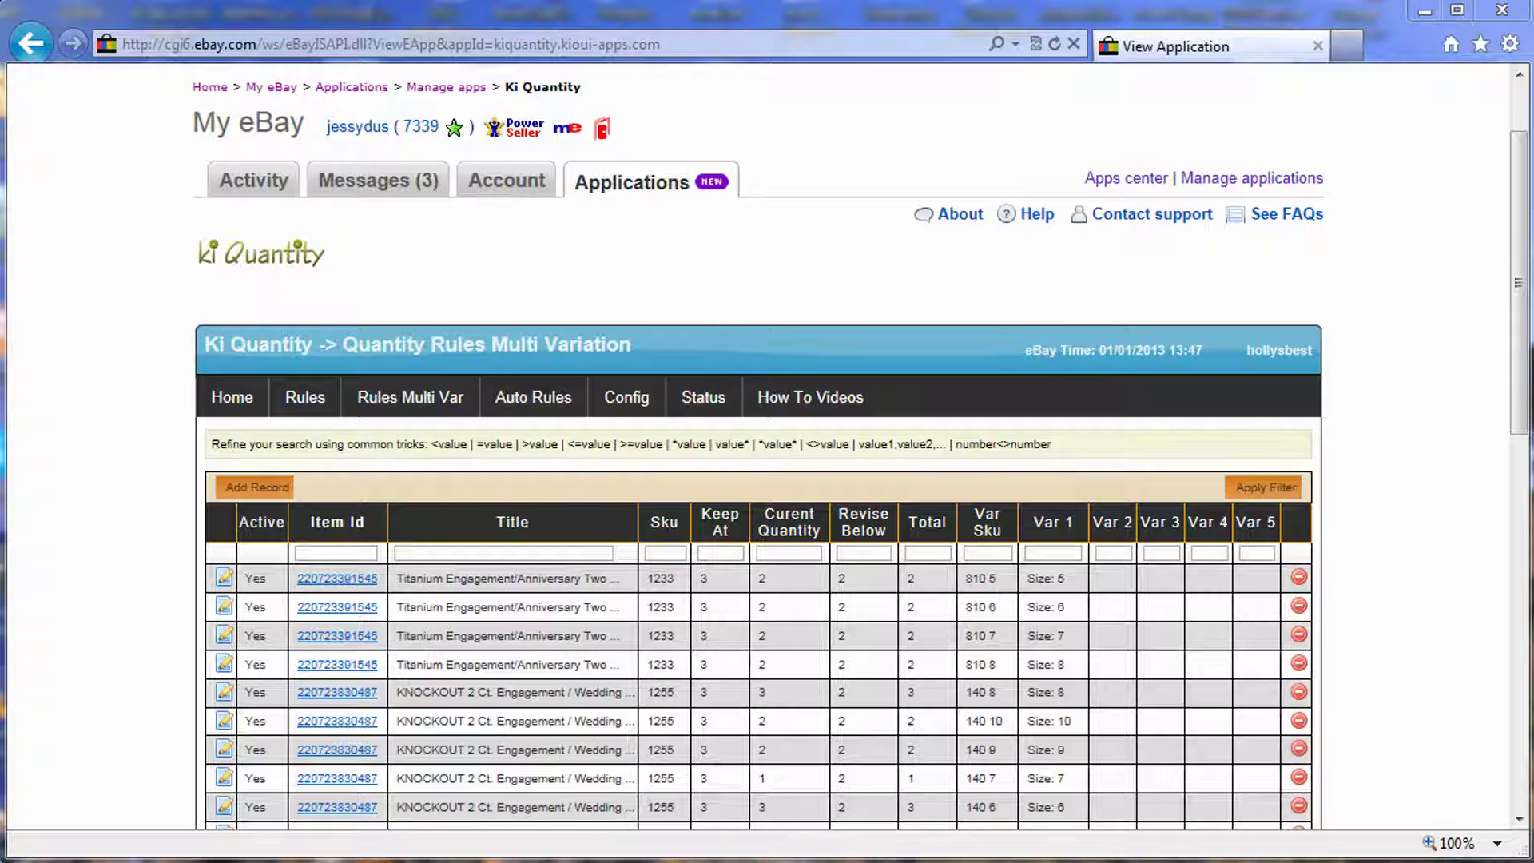
- Open the single-item Quantity Rules list and scroll through its 268 rules, then back to the top
mouse_move(356, 188)
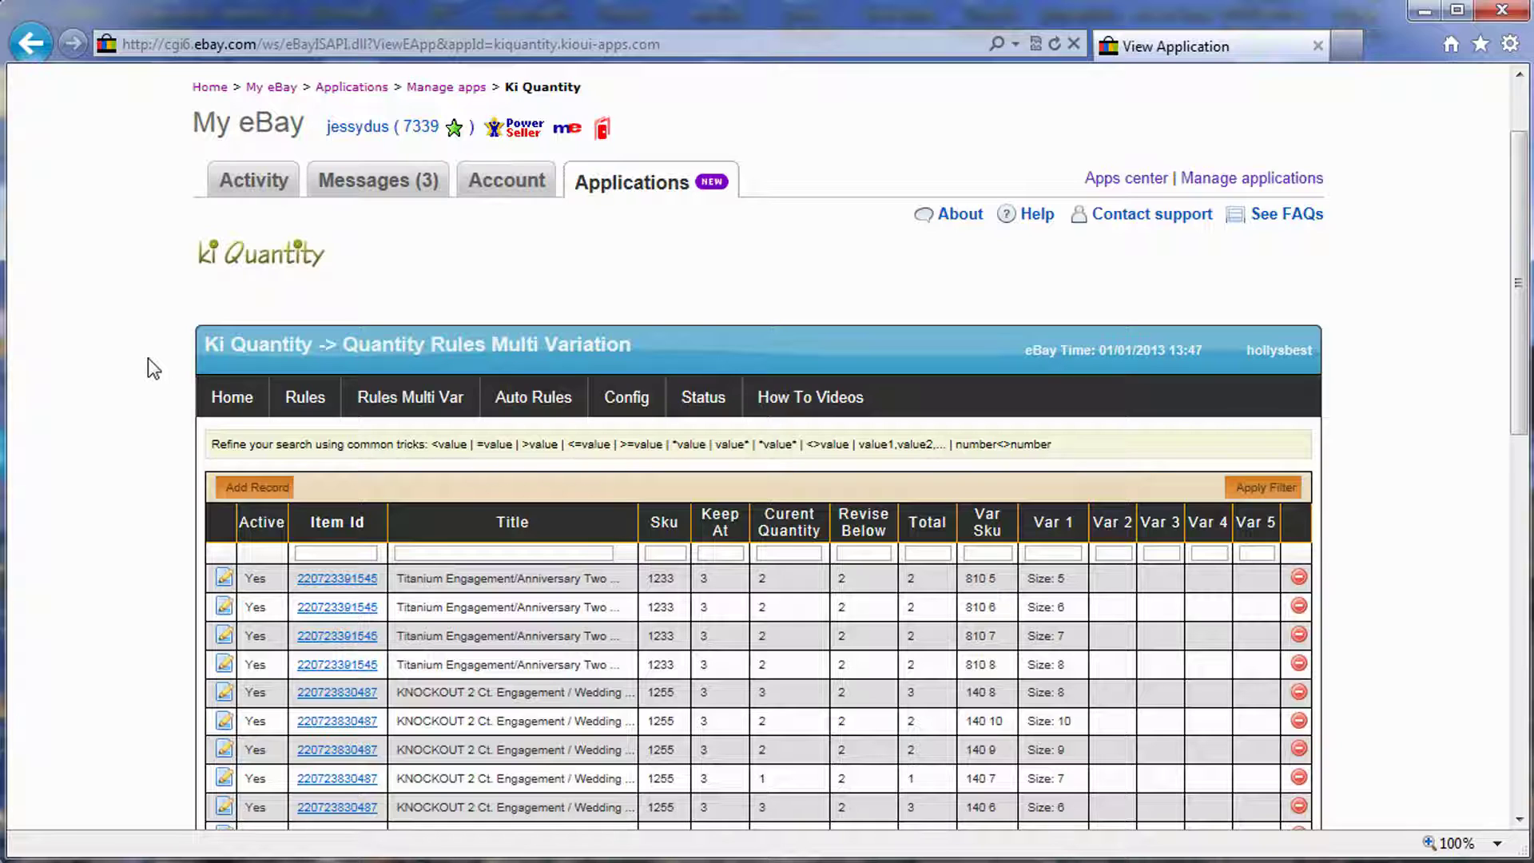
left_click(305, 397)
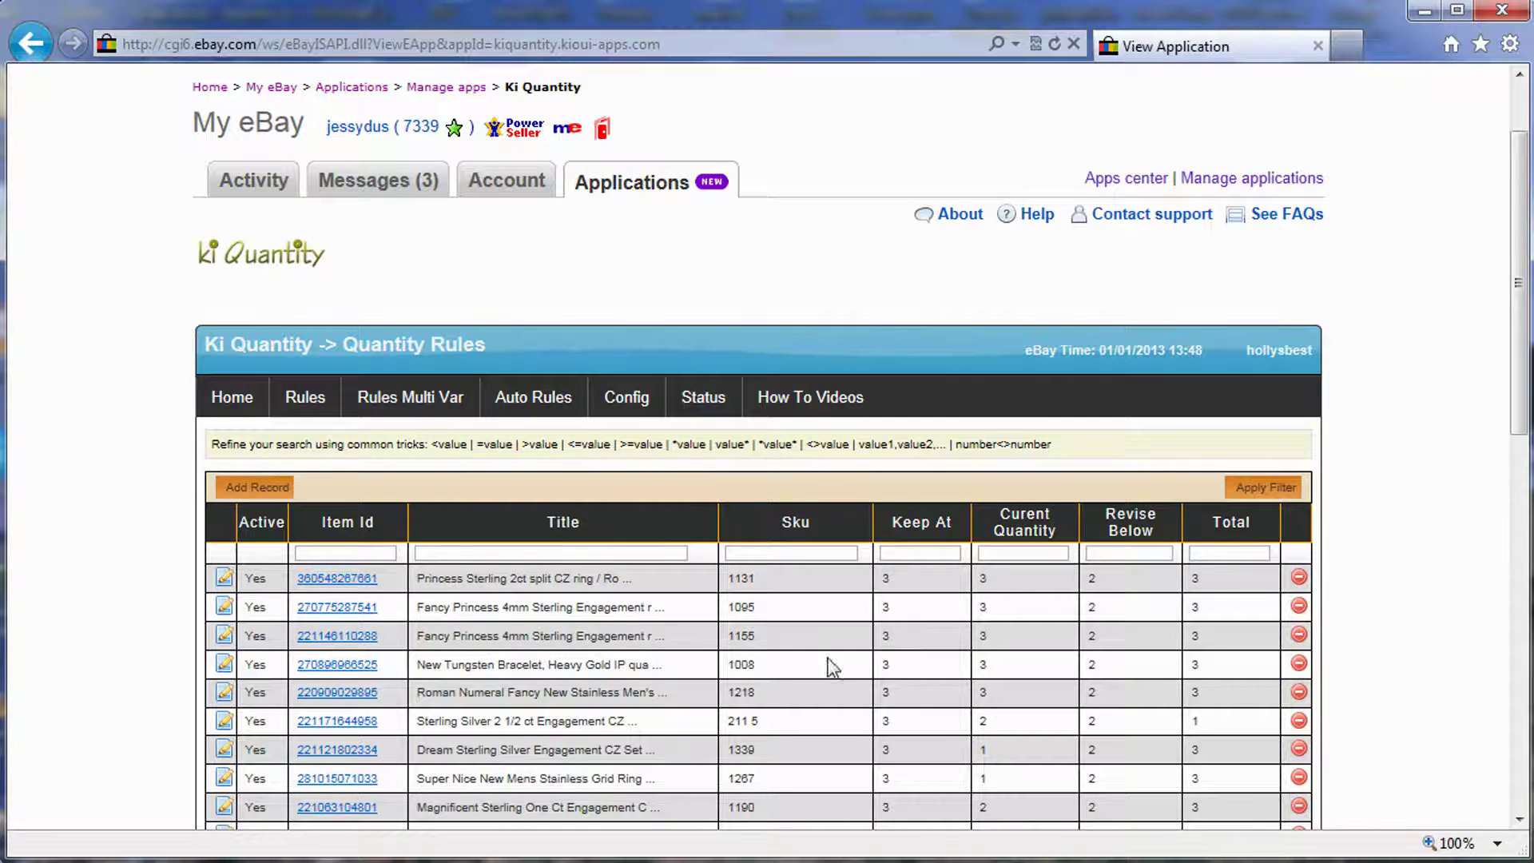
scroll(830, 667, "down", 8)
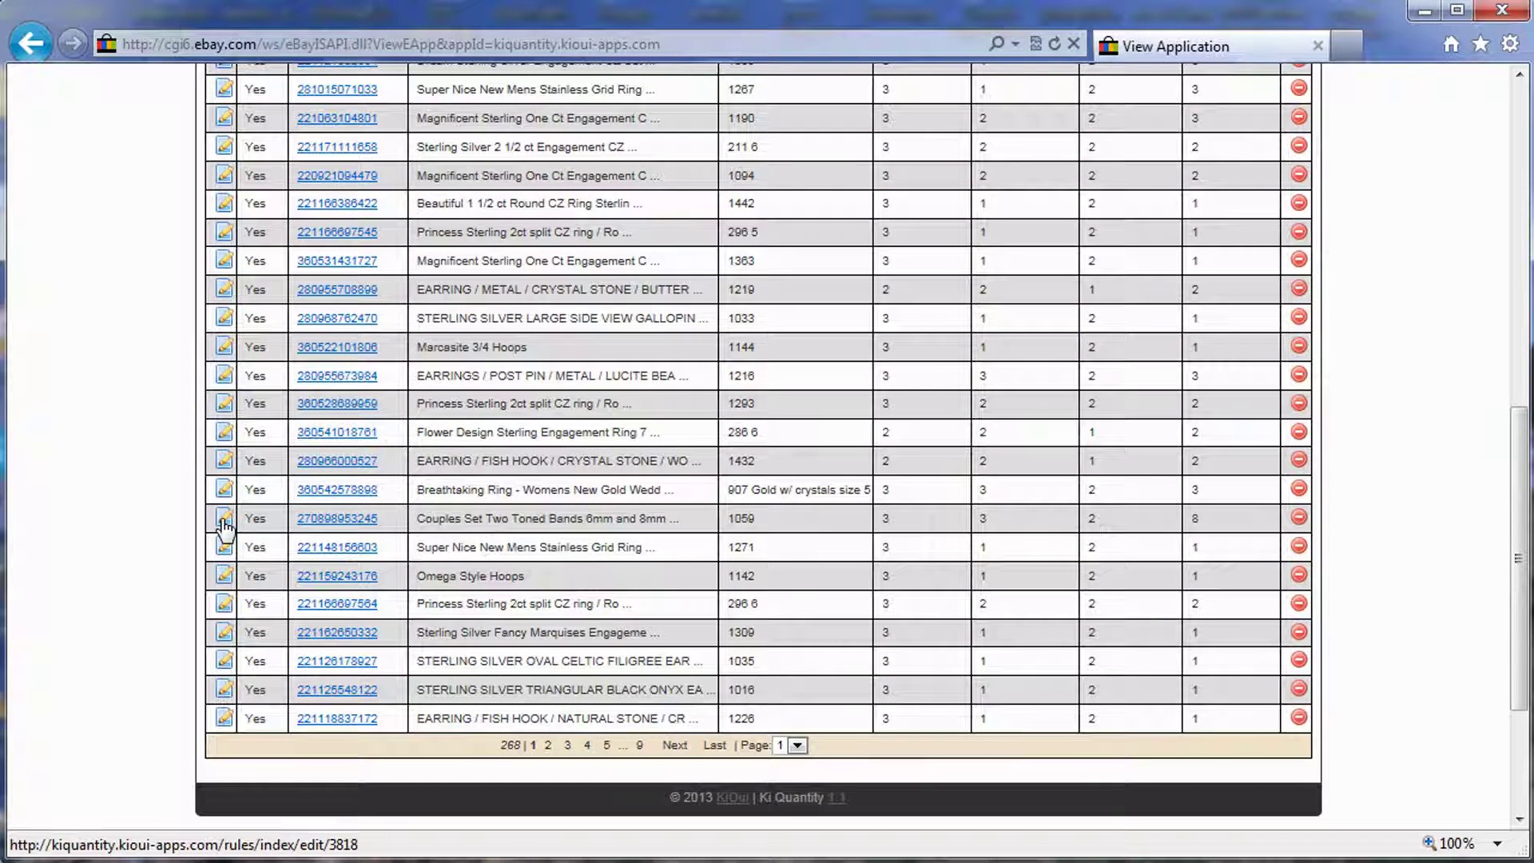
double_click(1195, 518)
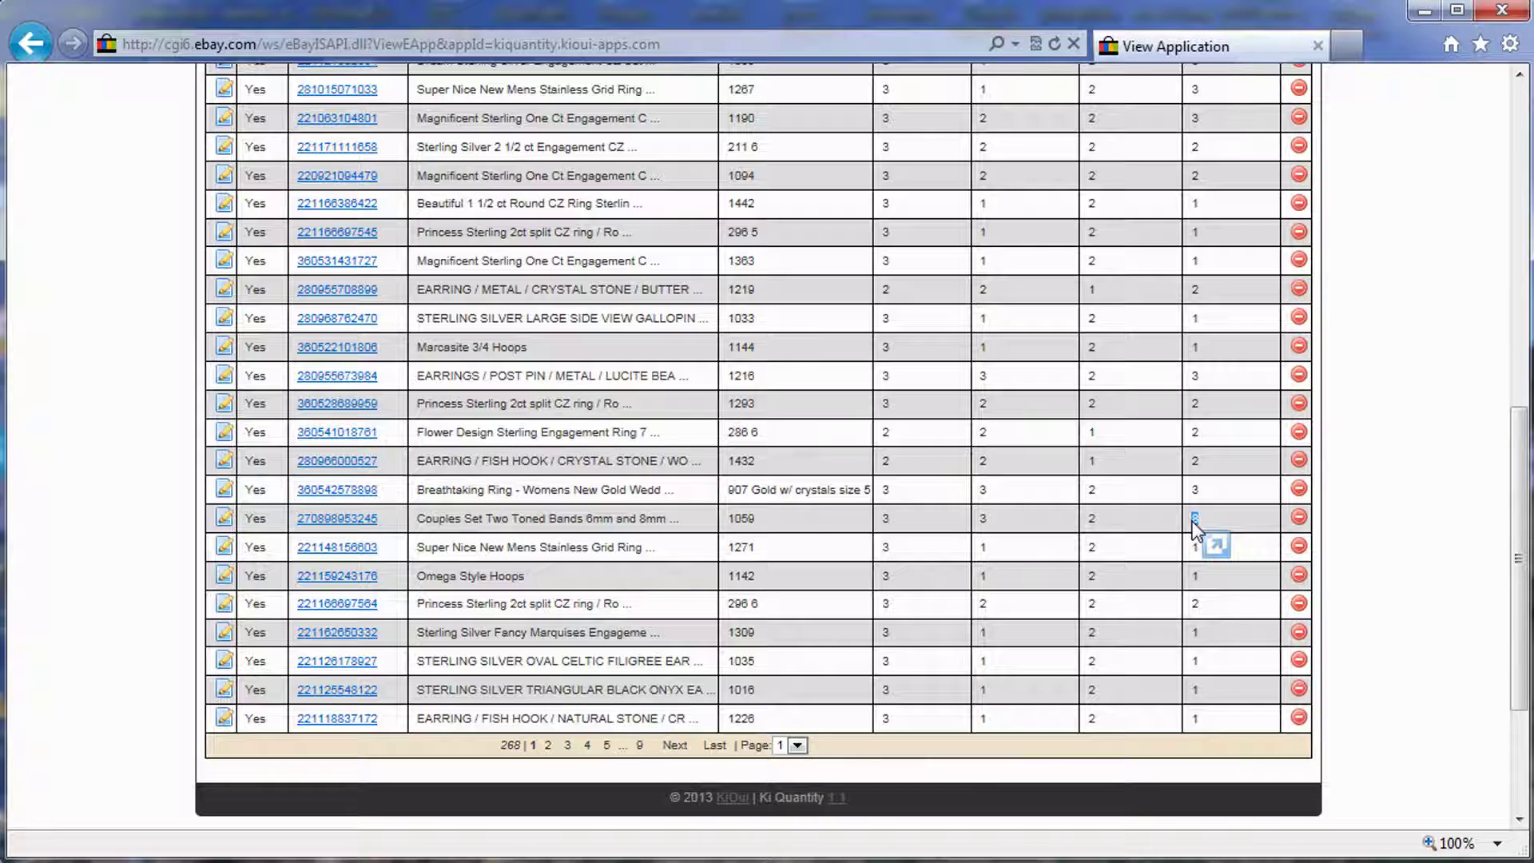
left_click(891, 527)
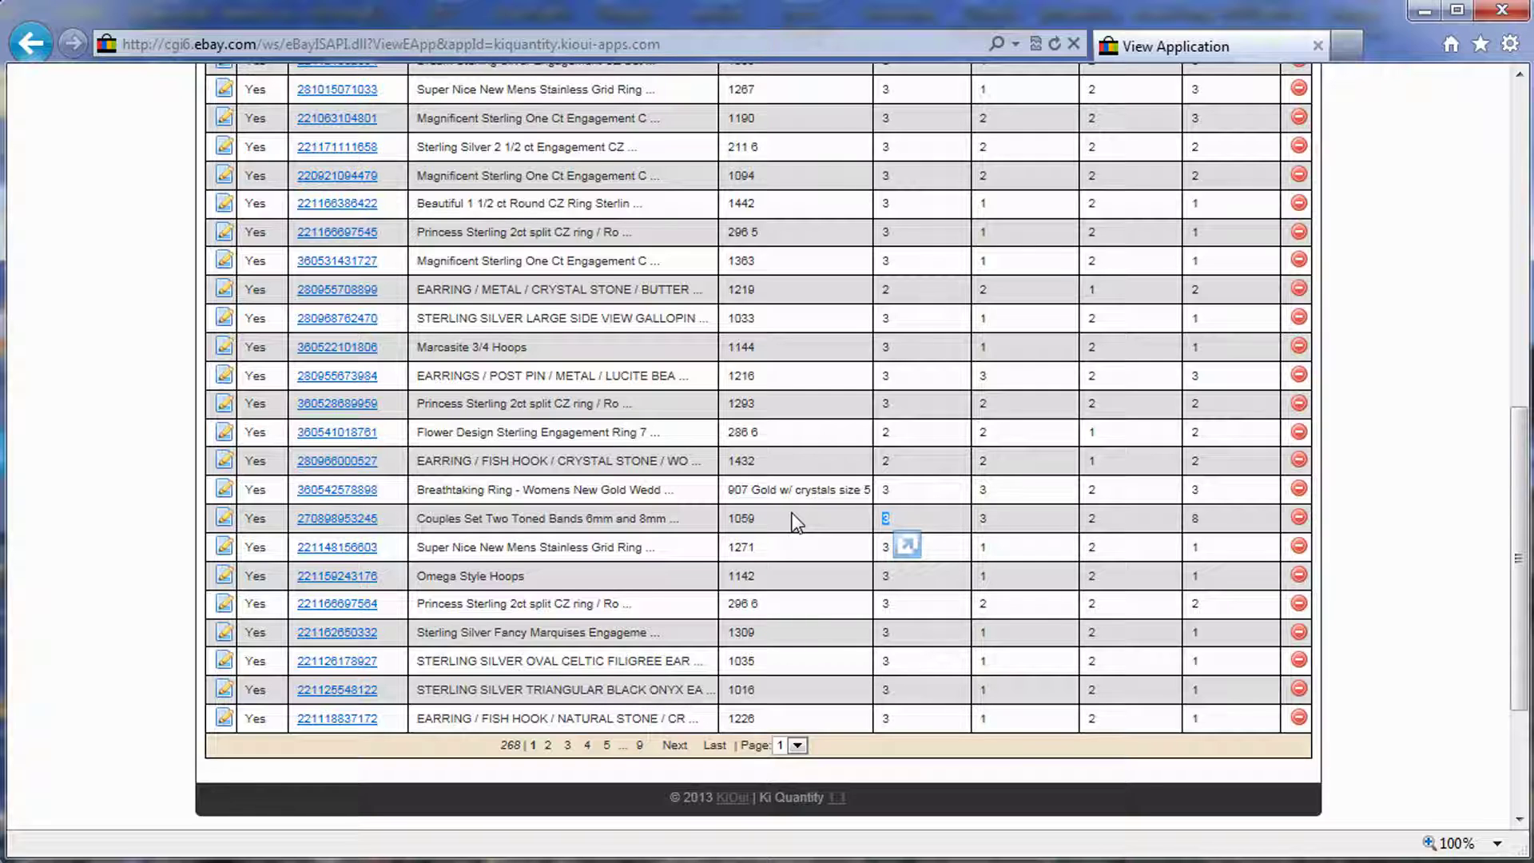
scroll(797, 523, "up", 6)
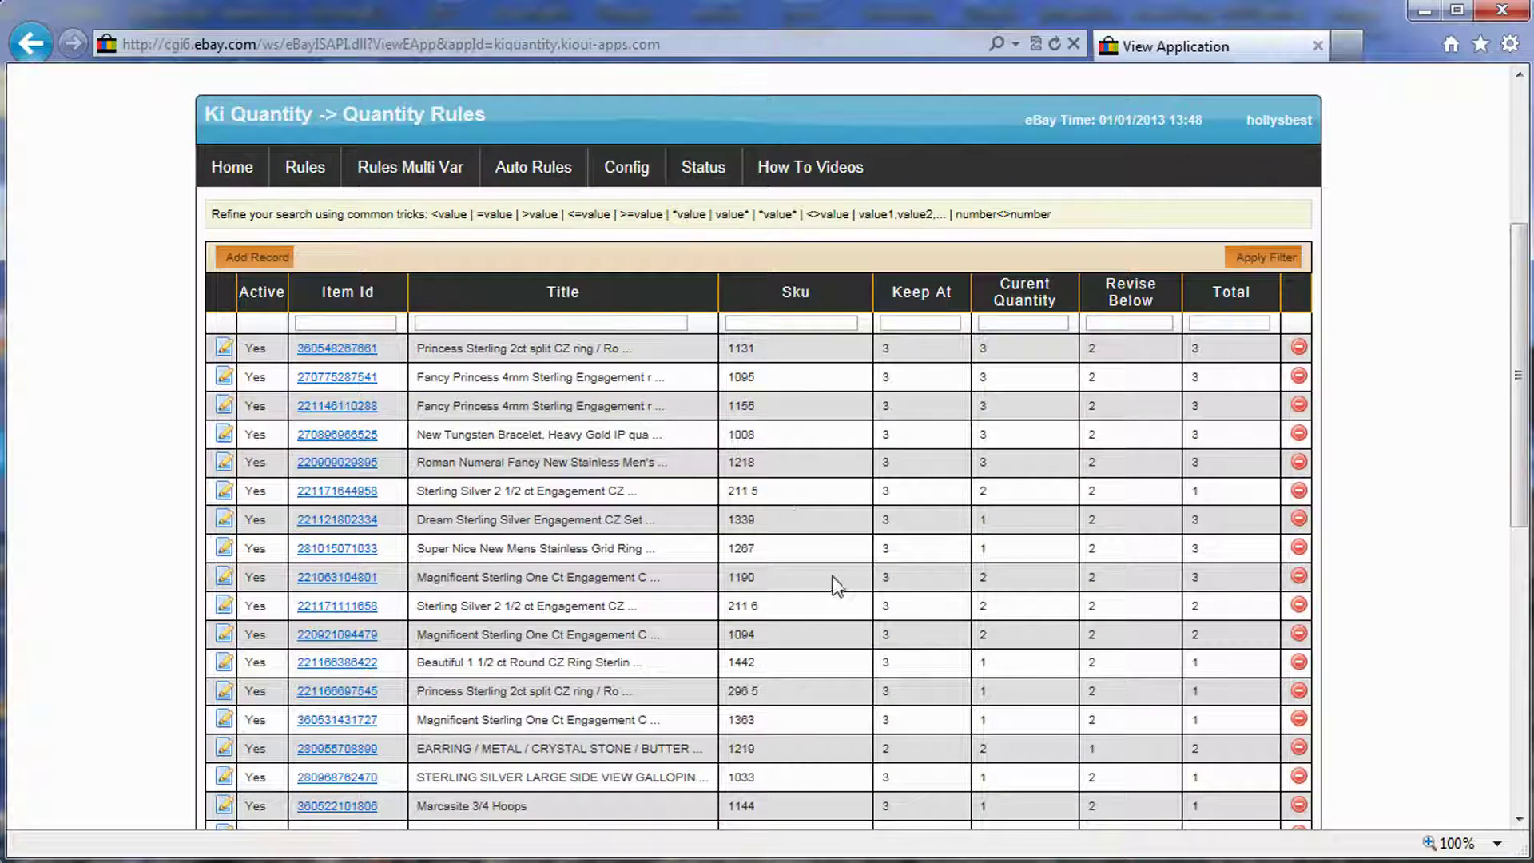
- Go back to the Rules Multi Var list and add a new blank rule record
left_click(423, 179)
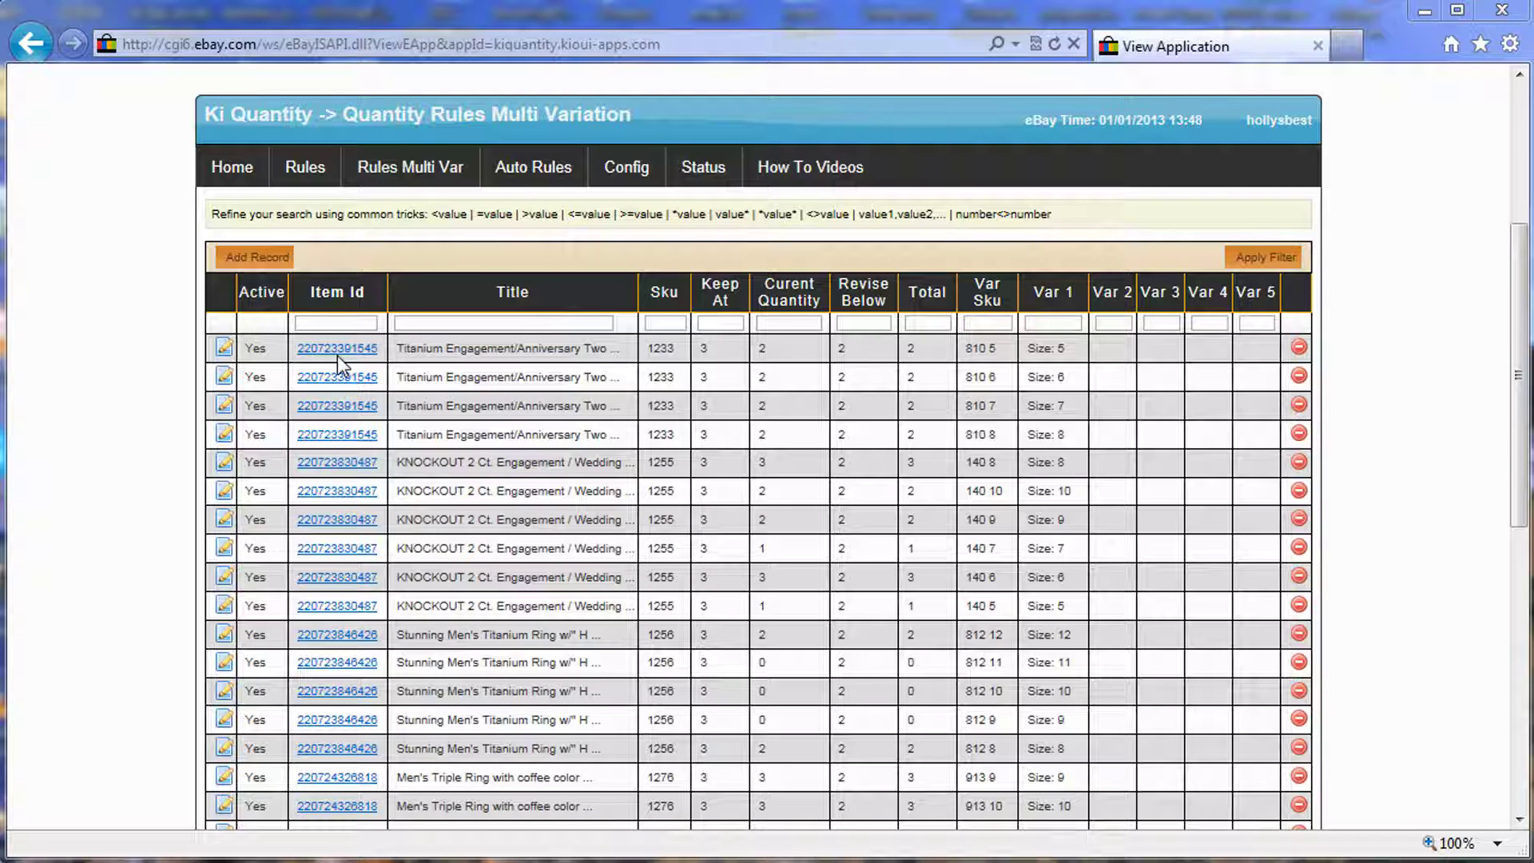
left_click(274, 266)
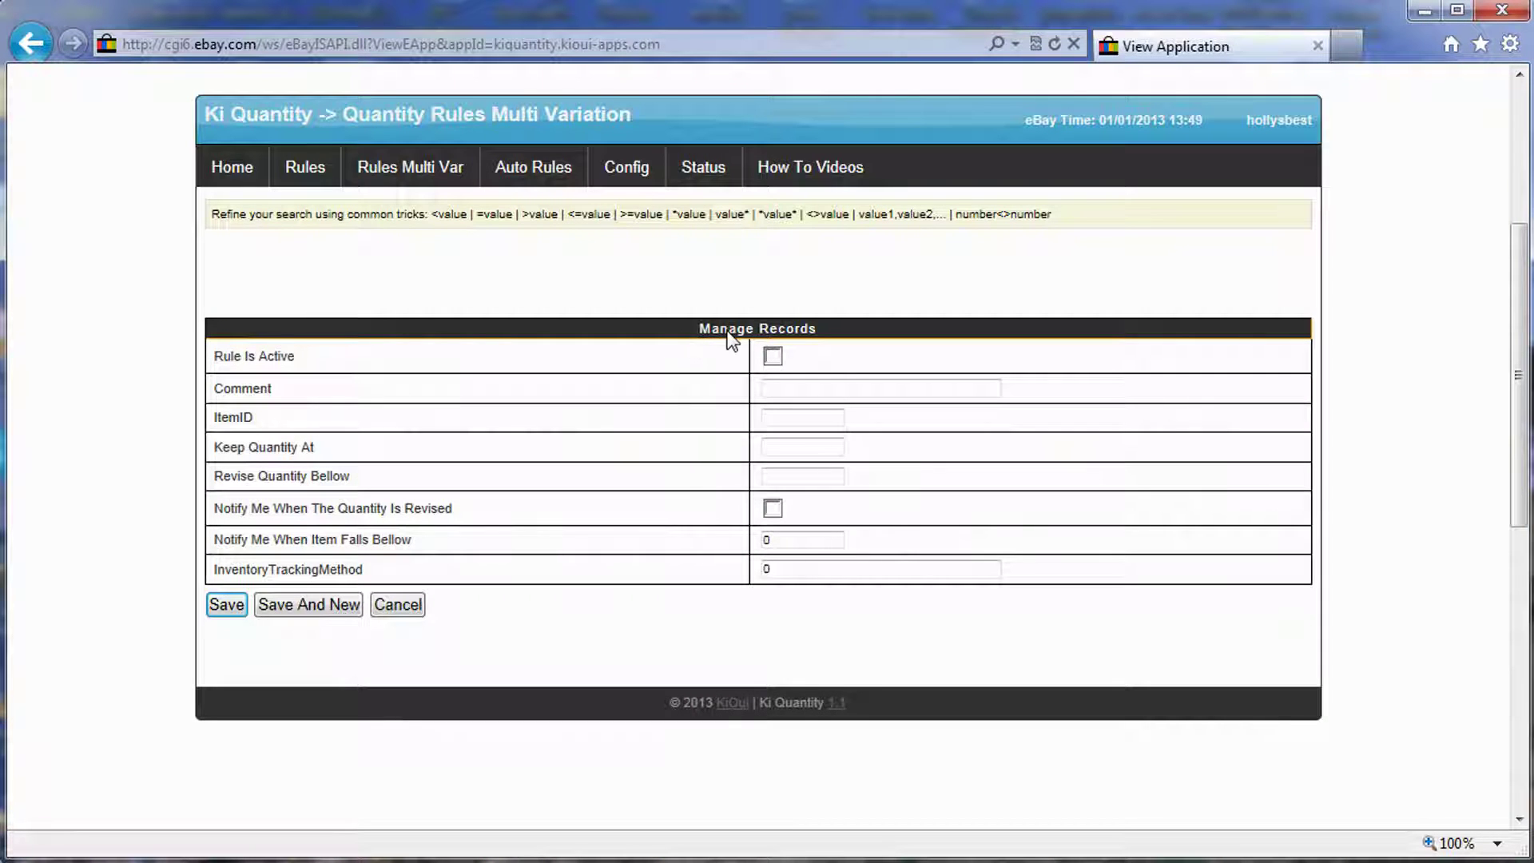
left_click(773, 356)
left_click(786, 388)
type("test for video")
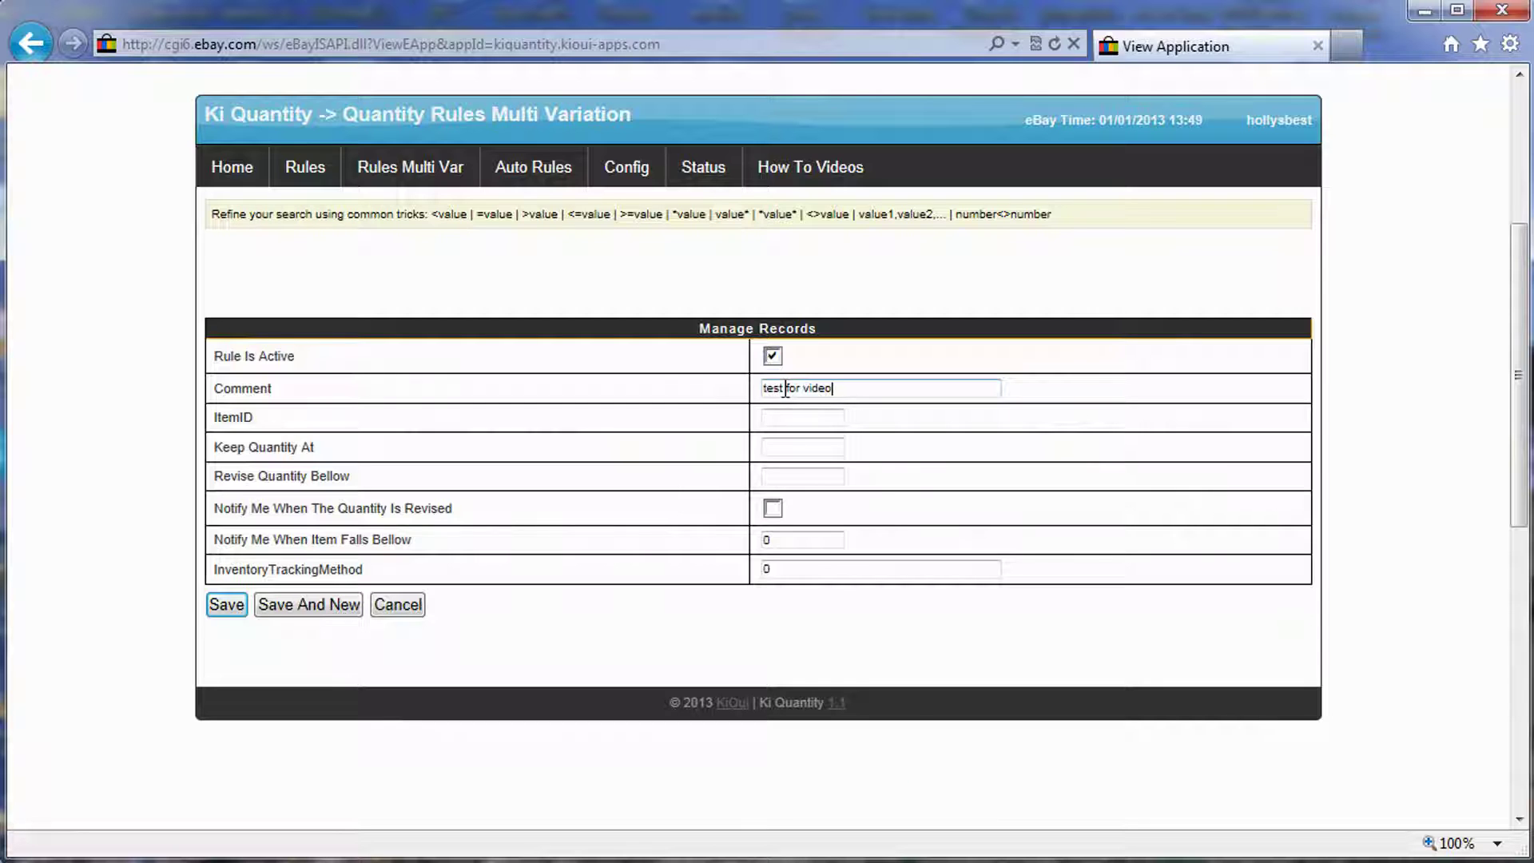
left_click(787, 417)
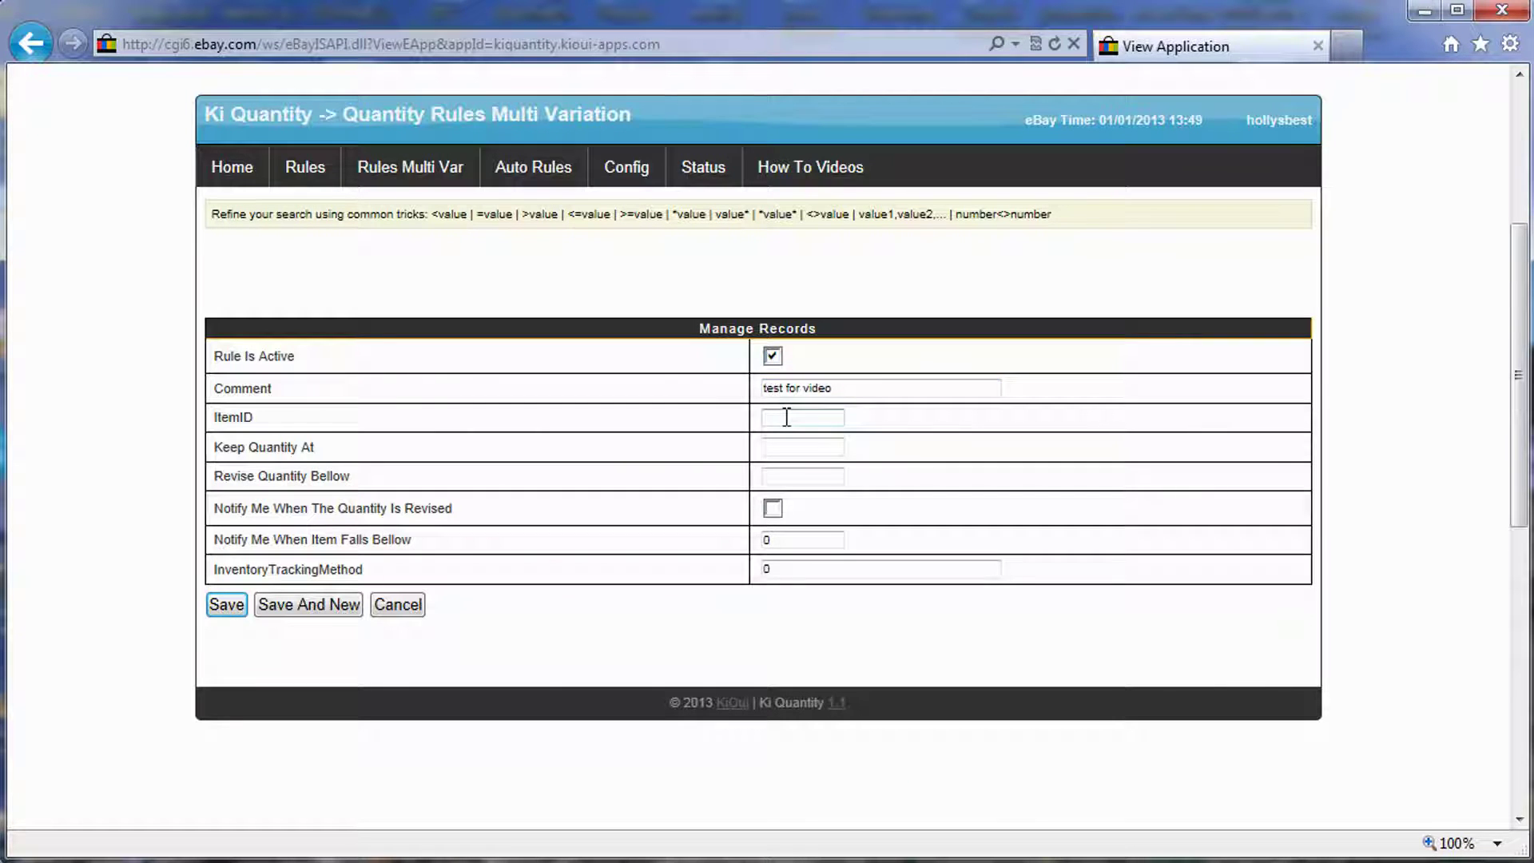
key("ctrl+v")
left_click(795, 447)
type("3")
left_click(792, 477)
type("2")
- Check the keep-quantity, tracking method and notification threshold values, then save the rule
left_click_drag(783, 448, 747, 483)
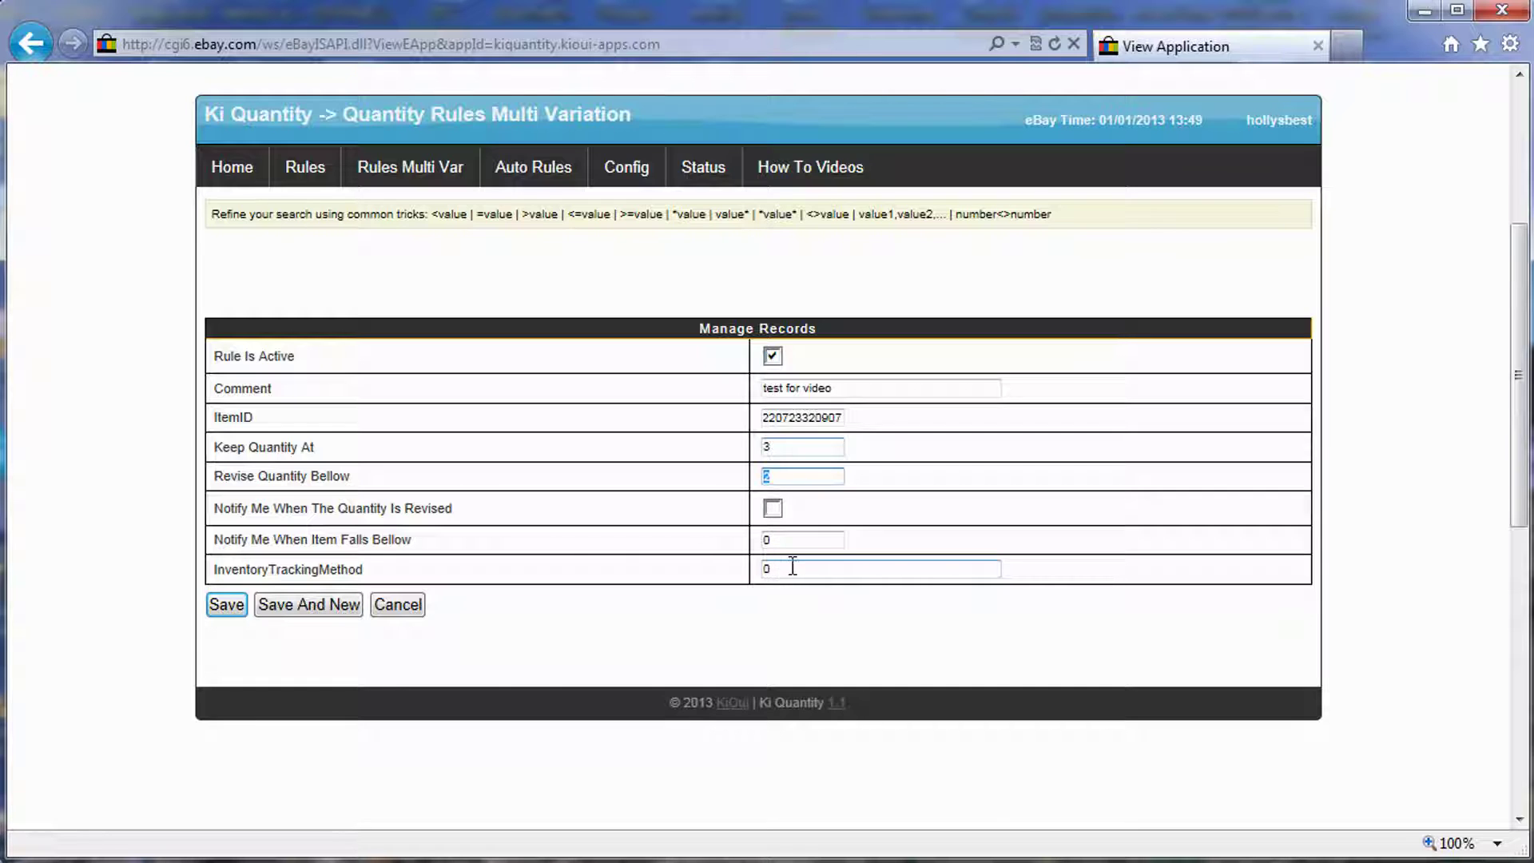
left_click_drag(791, 568, 713, 573)
double_click(794, 540)
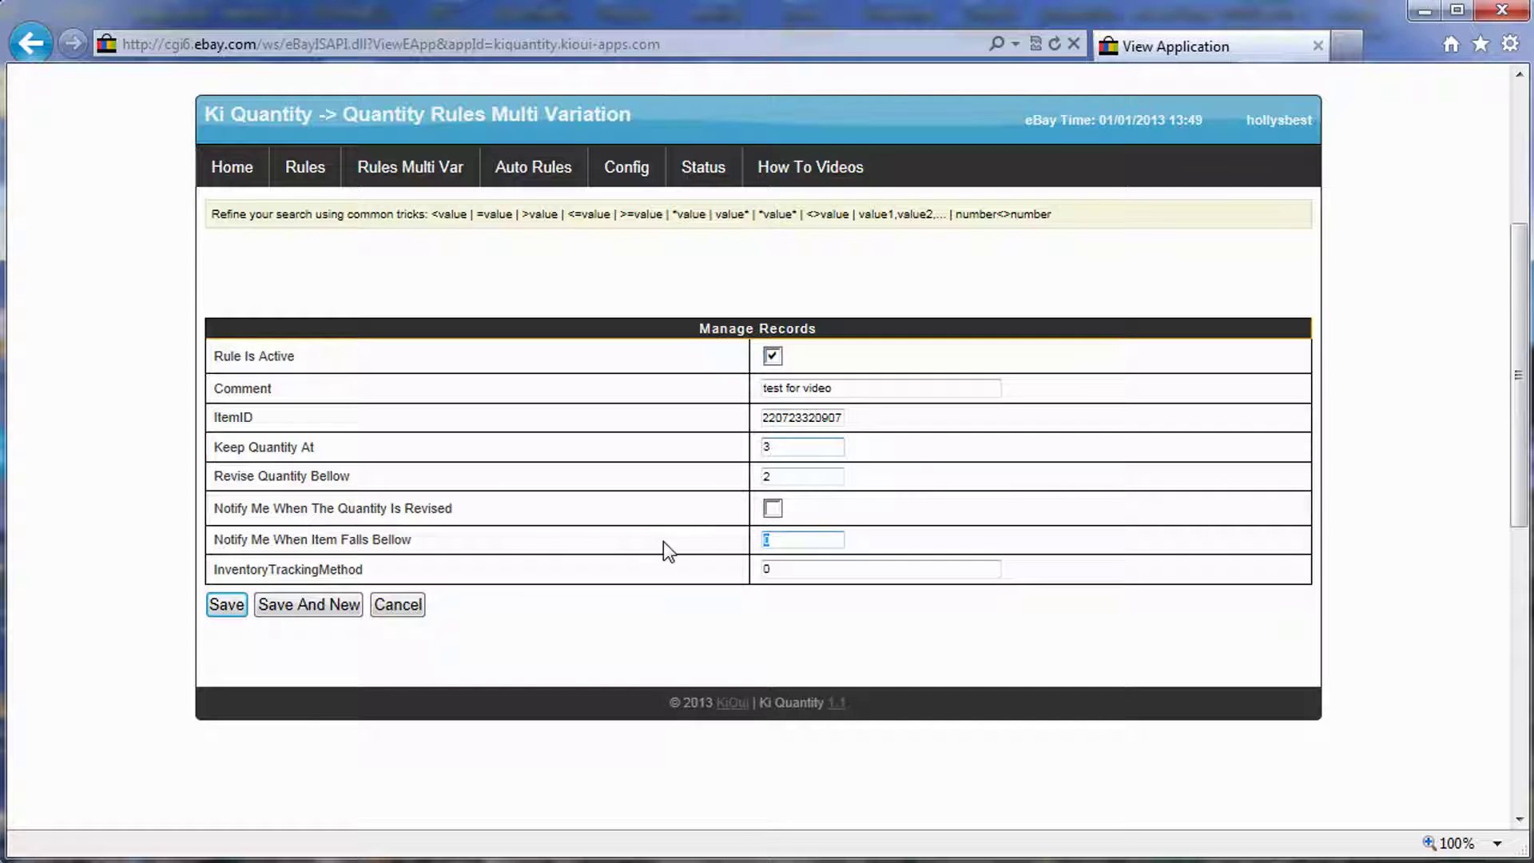
left_click(226, 604)
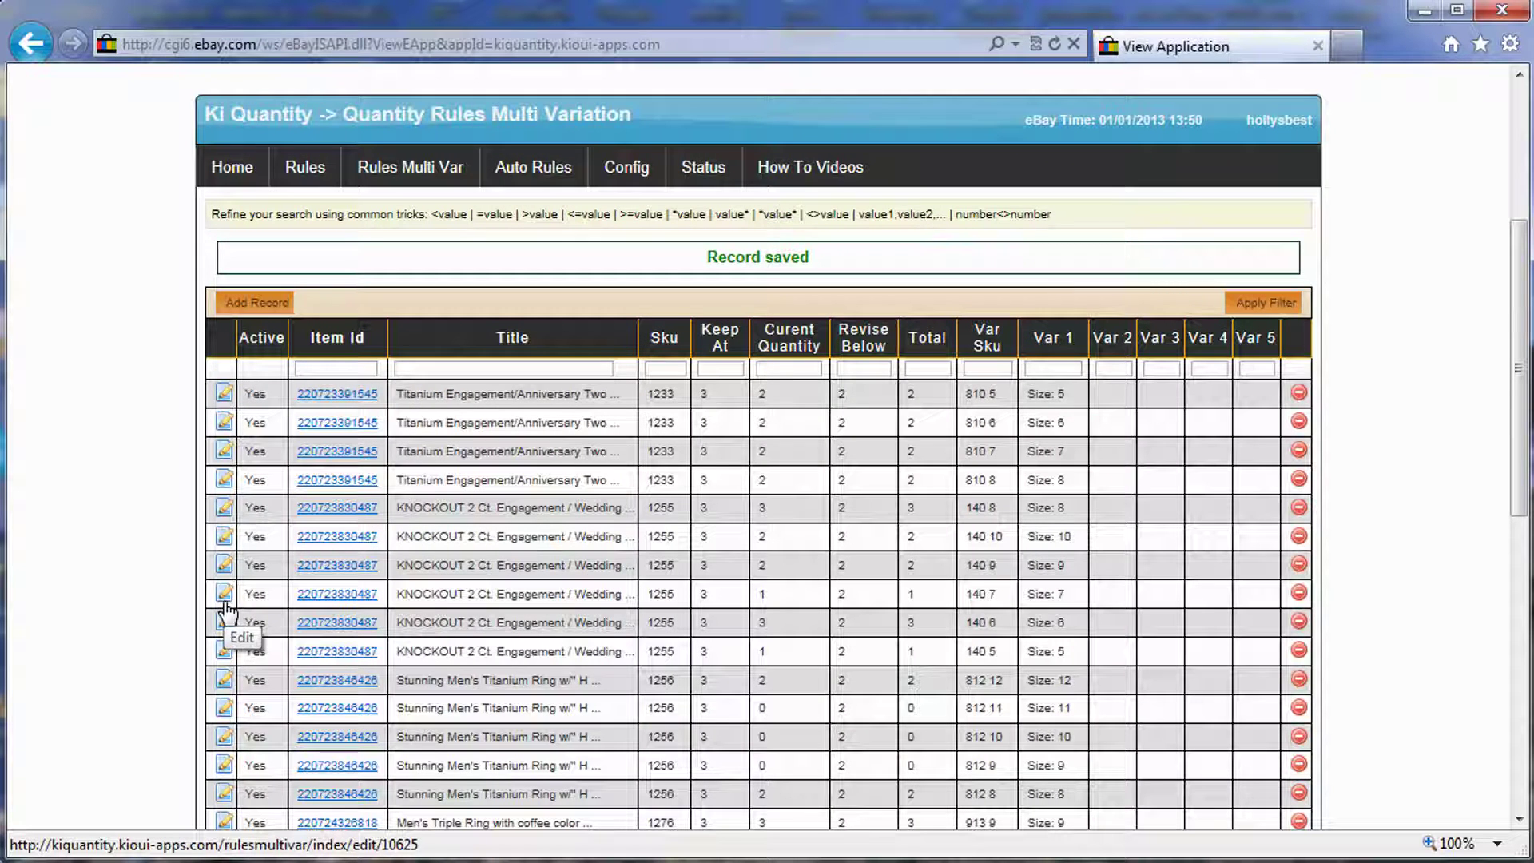
left_click(305, 167)
left_click(347, 320)
key("ctrl+v")
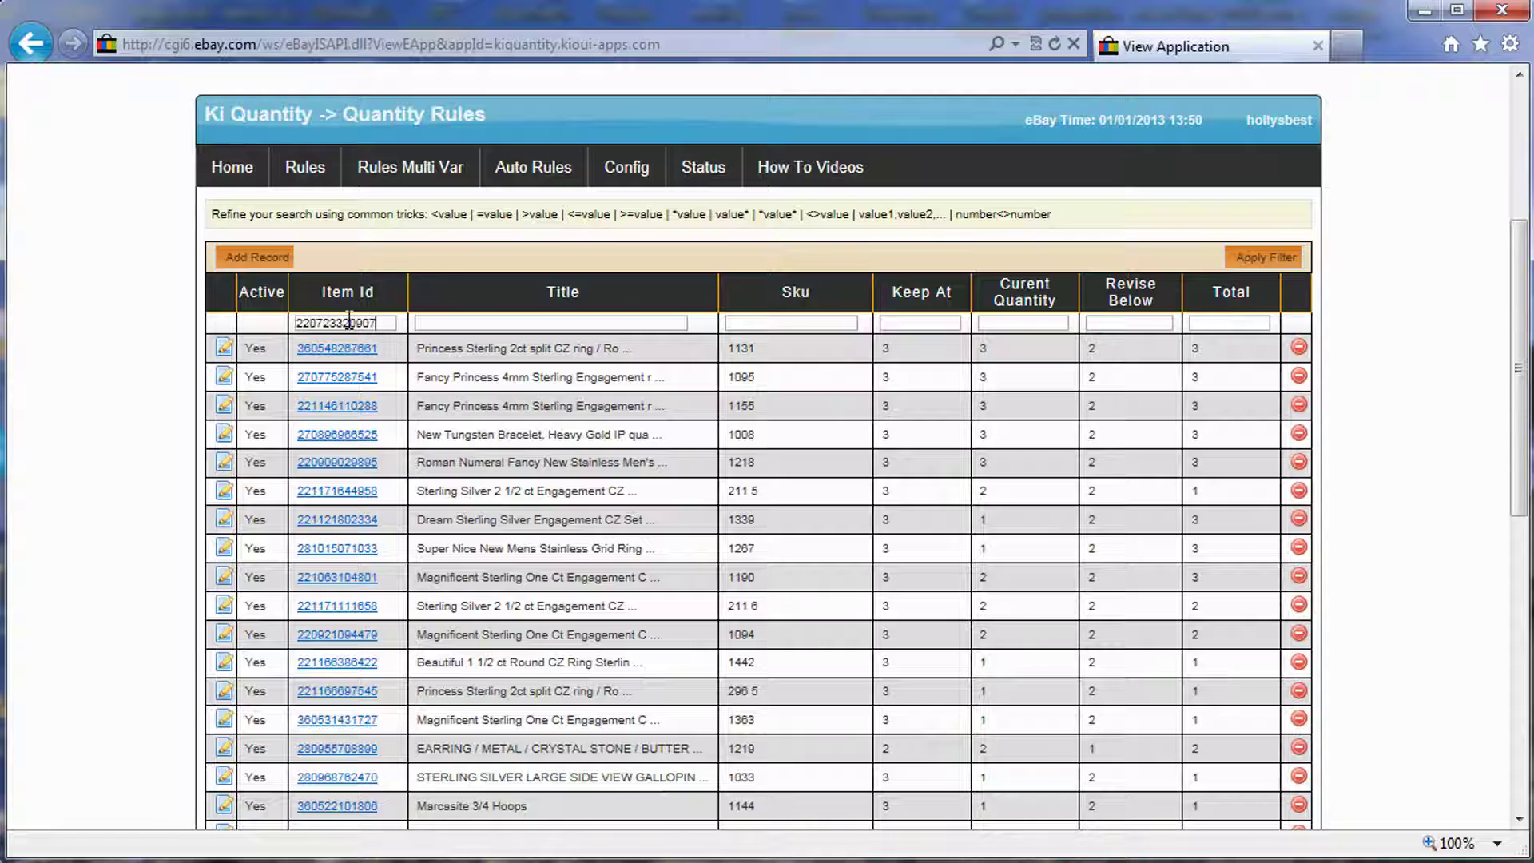
key("Return")
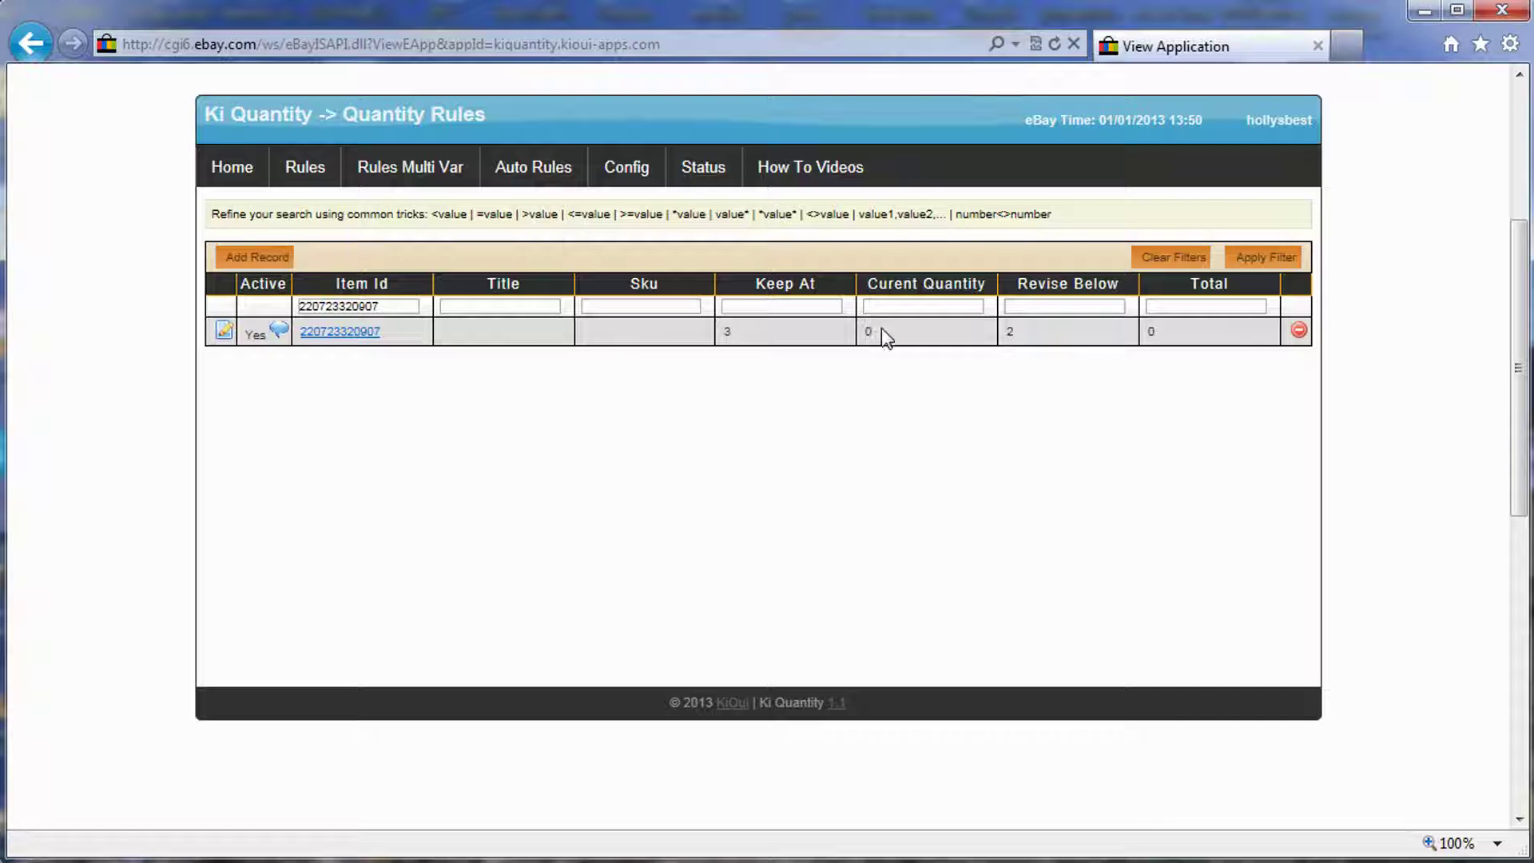
left_click(1267, 258)
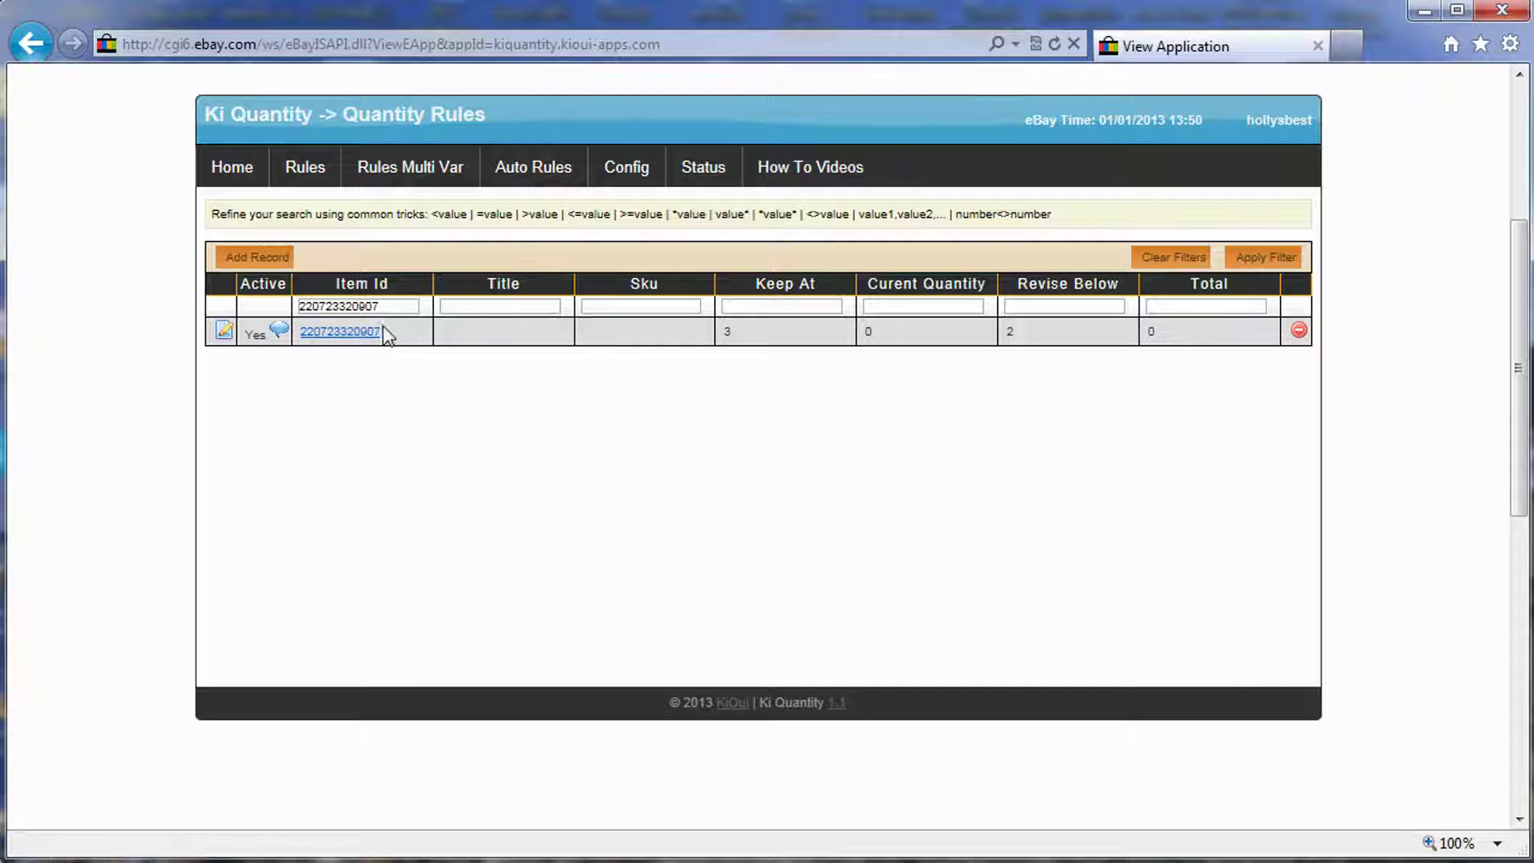
left_click(1253, 264)
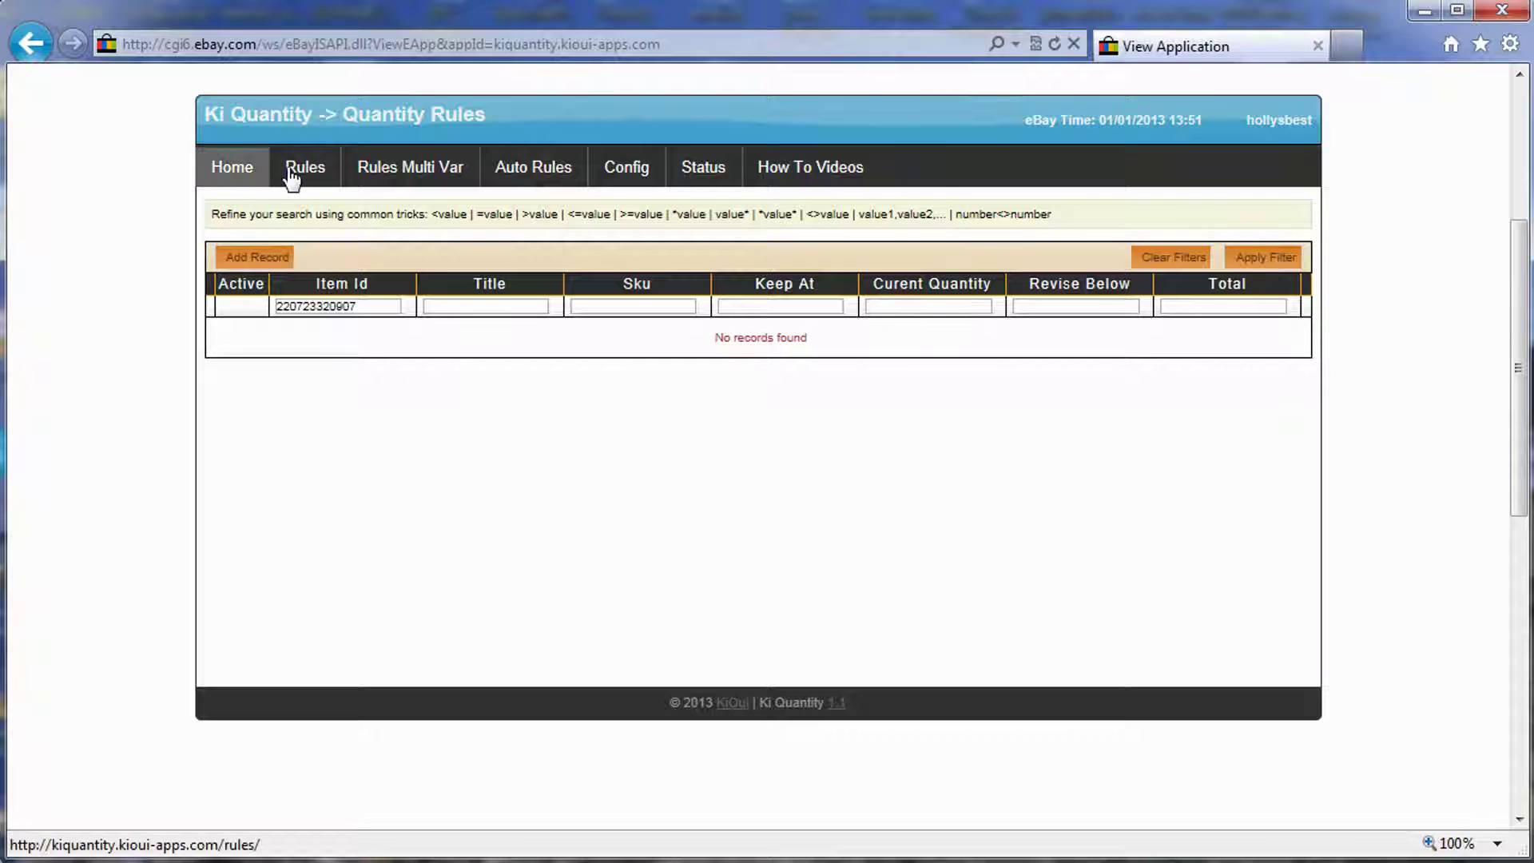
left_click(379, 171)
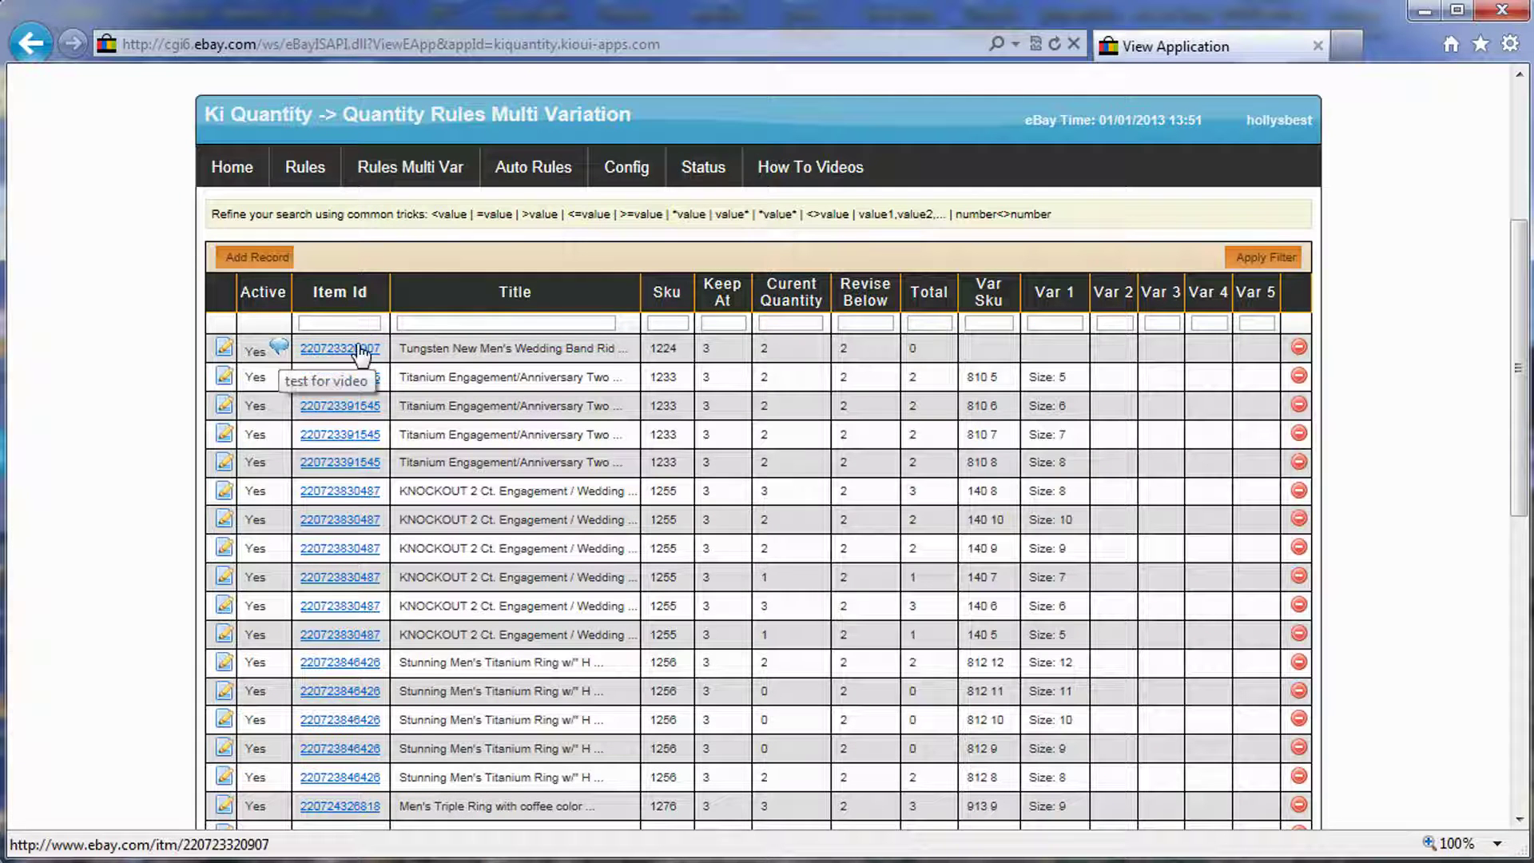
left_click_drag(646, 352, 452, 352)
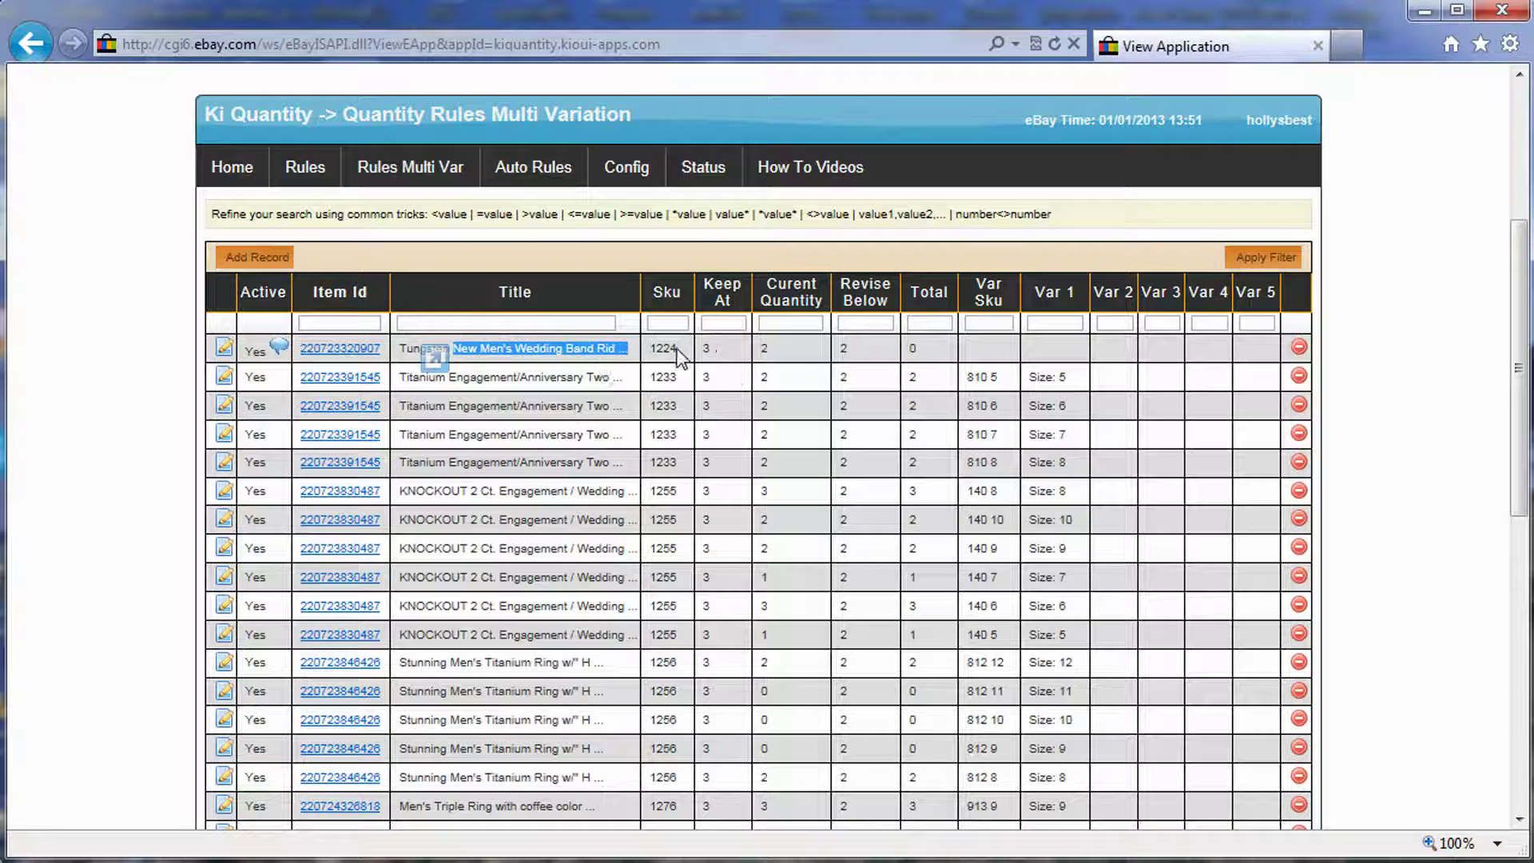
left_click_drag(683, 349, 649, 351)
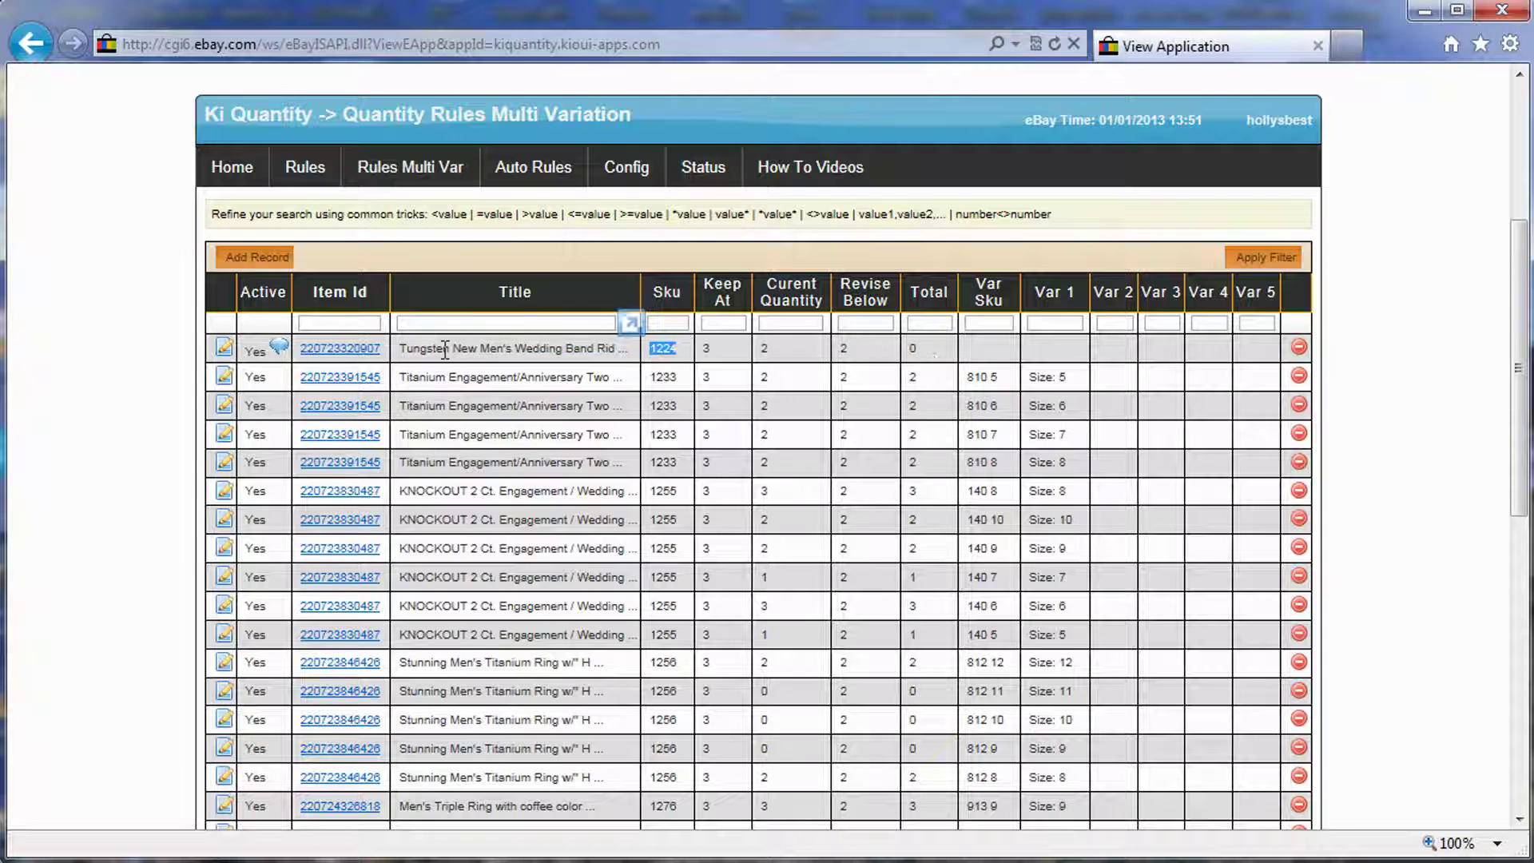
left_click_drag(409, 349, 597, 349)
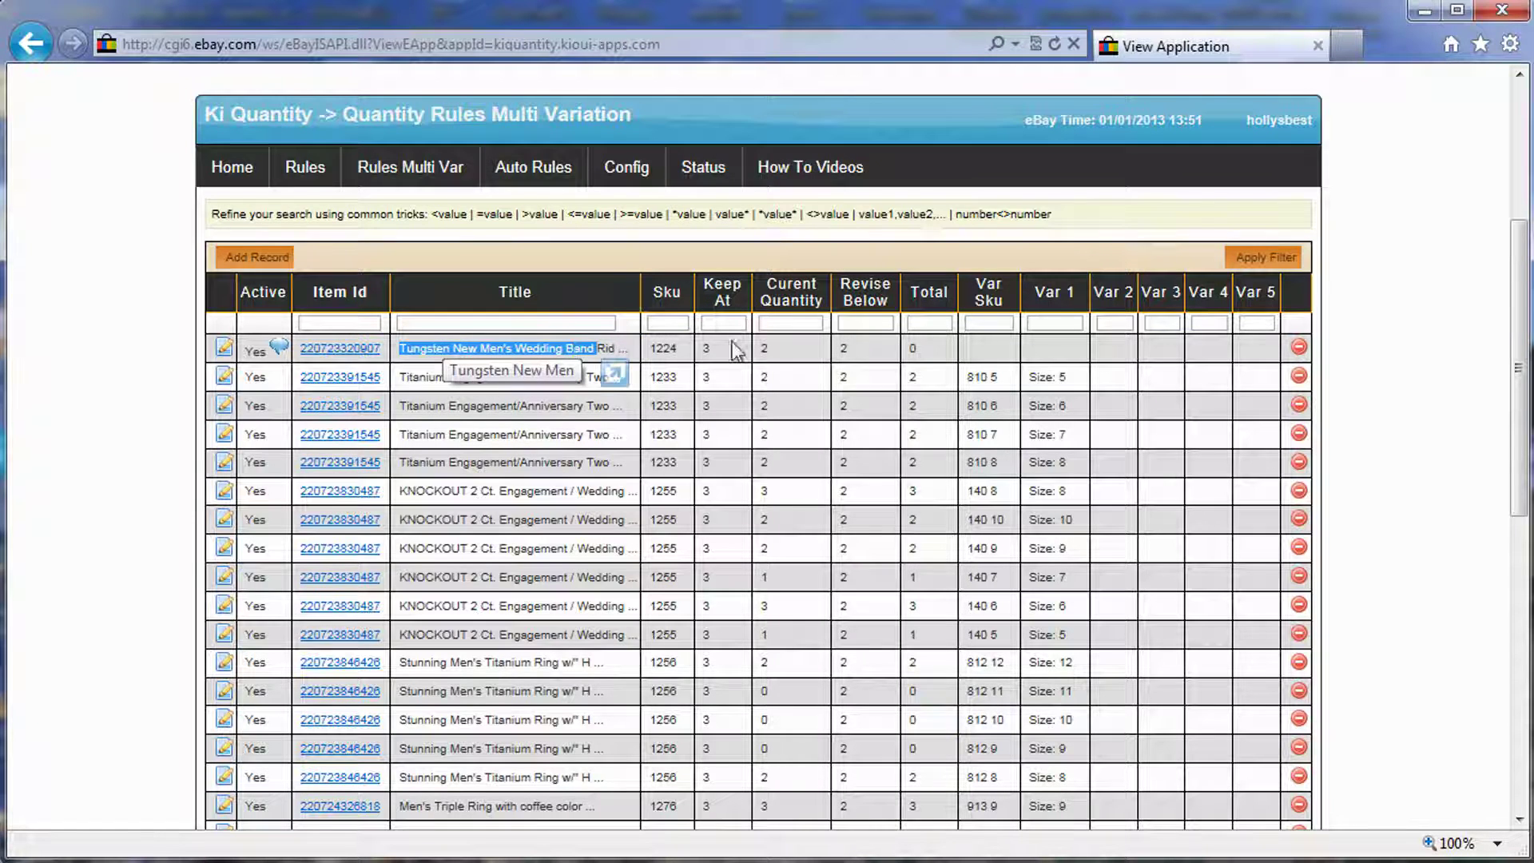
left_click(364, 324)
key("ctrl+v")
left_click(1272, 259)
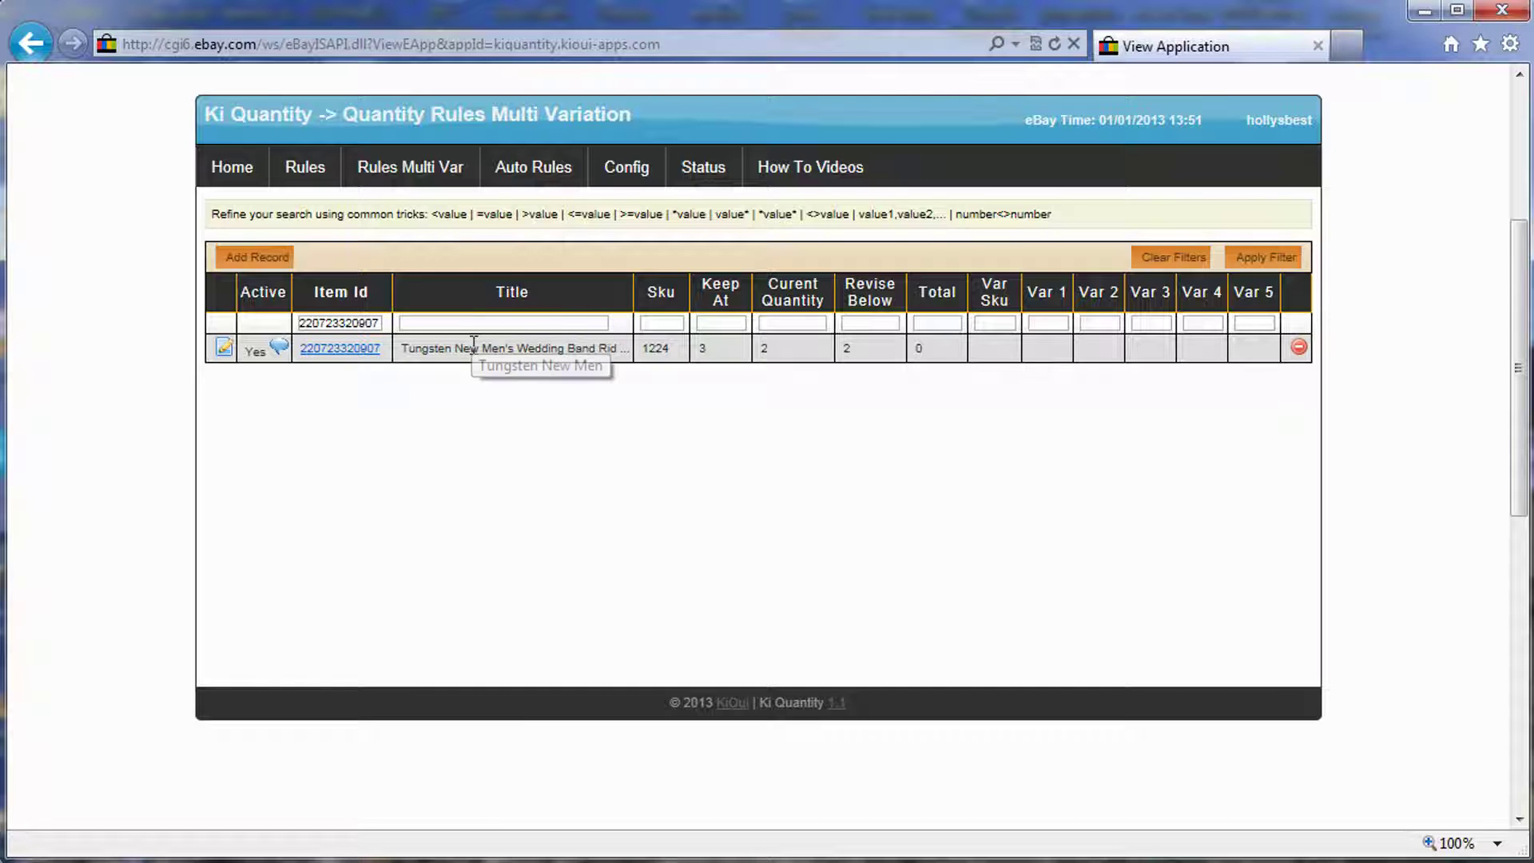
- Inspect the row's Keep At, Revise Below and Current Quantity cells without changing them
left_click(702, 348)
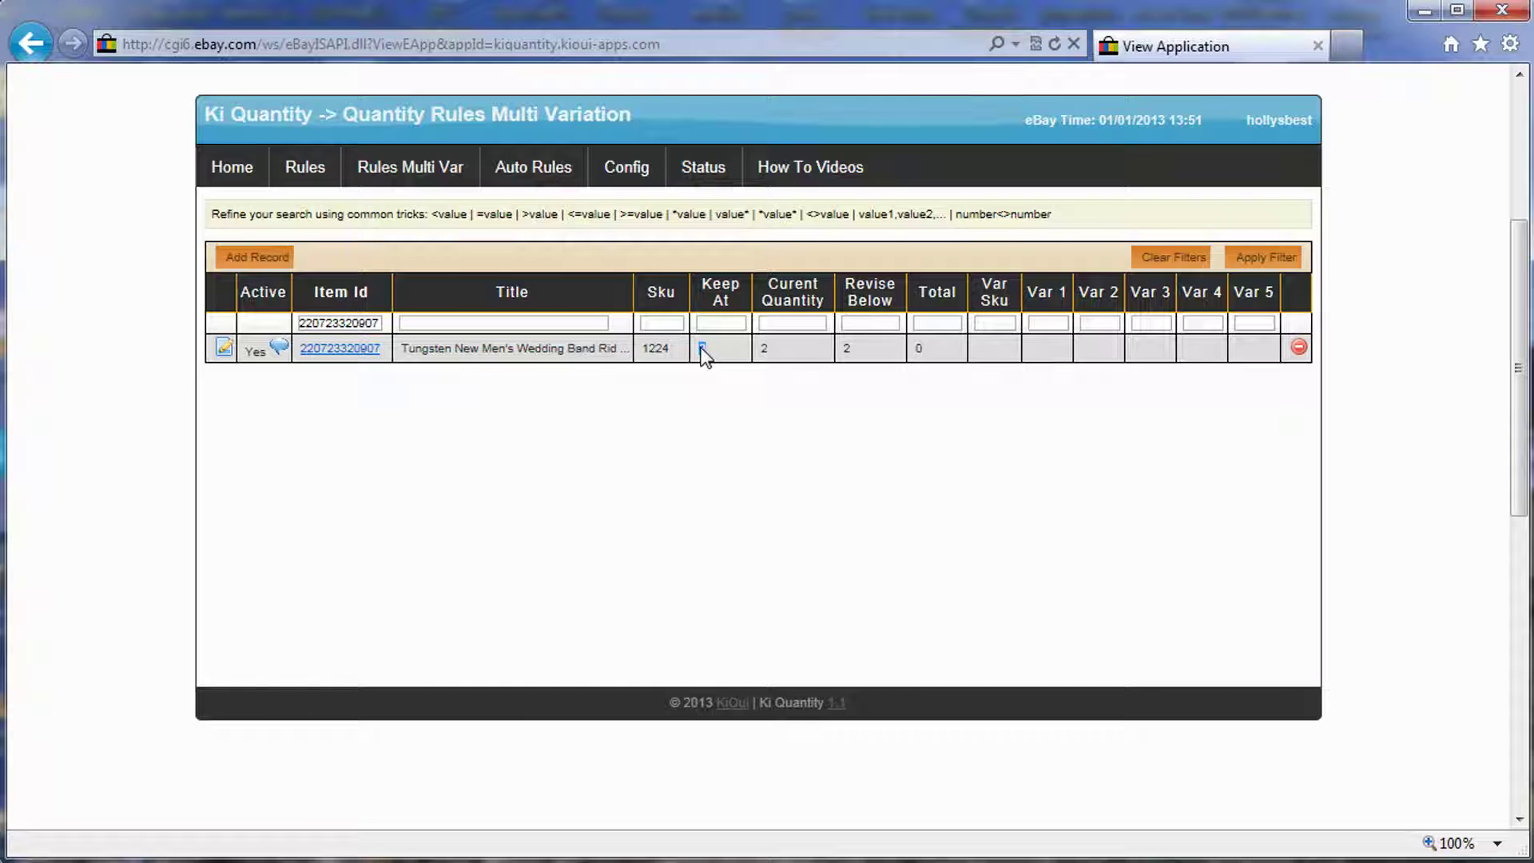
left_click(848, 348)
left_click(780, 353)
left_click(1258, 264)
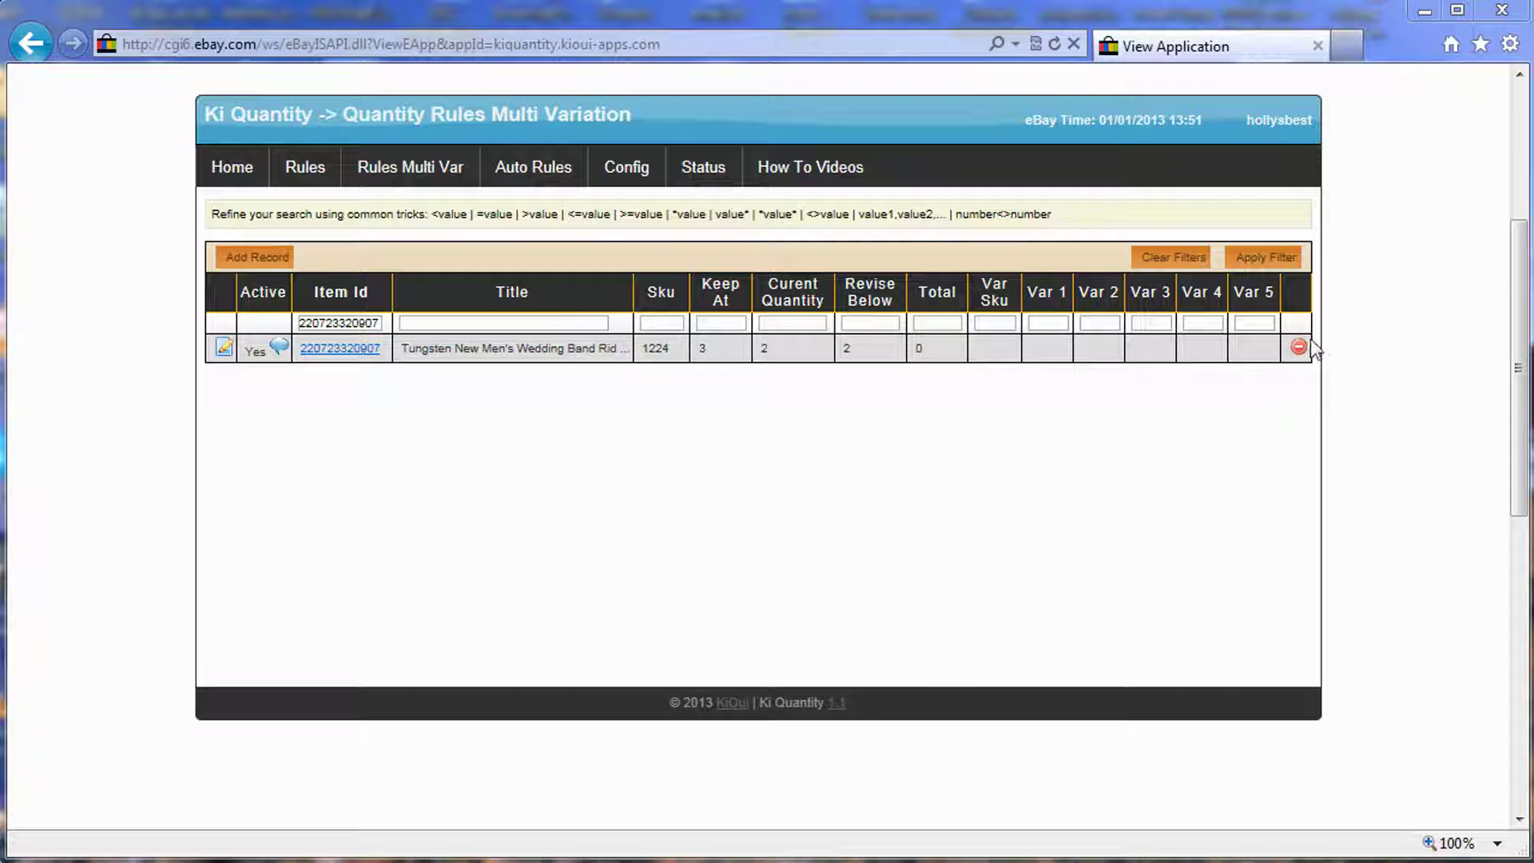
left_click(1262, 257)
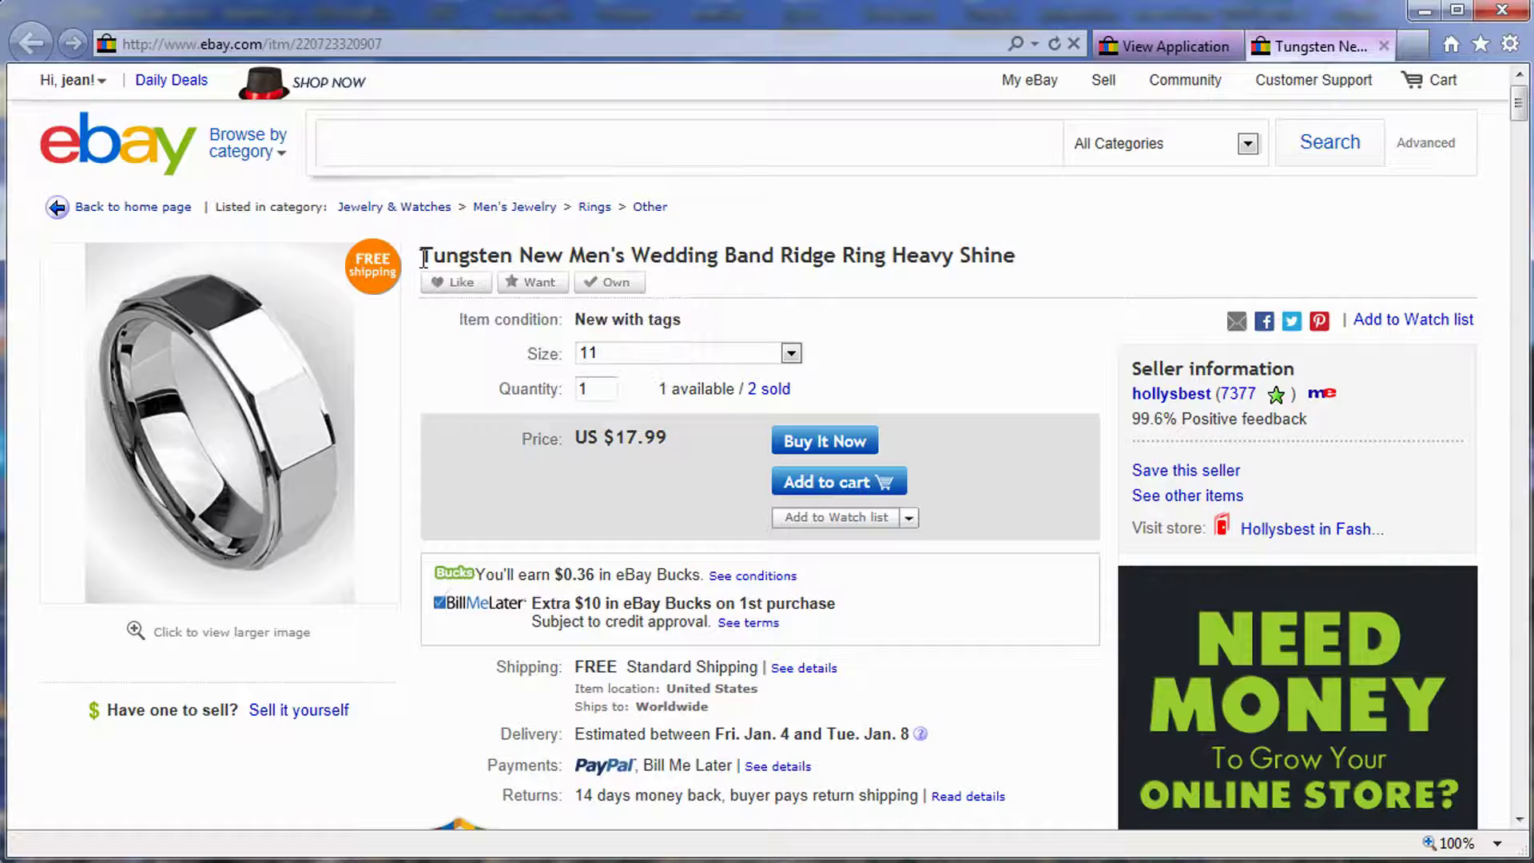
- On the eBay listing, check the ring sizes (10 out of stock, 11 available), then return to Ki Quantity
left_click_drag(421, 255, 842, 256)
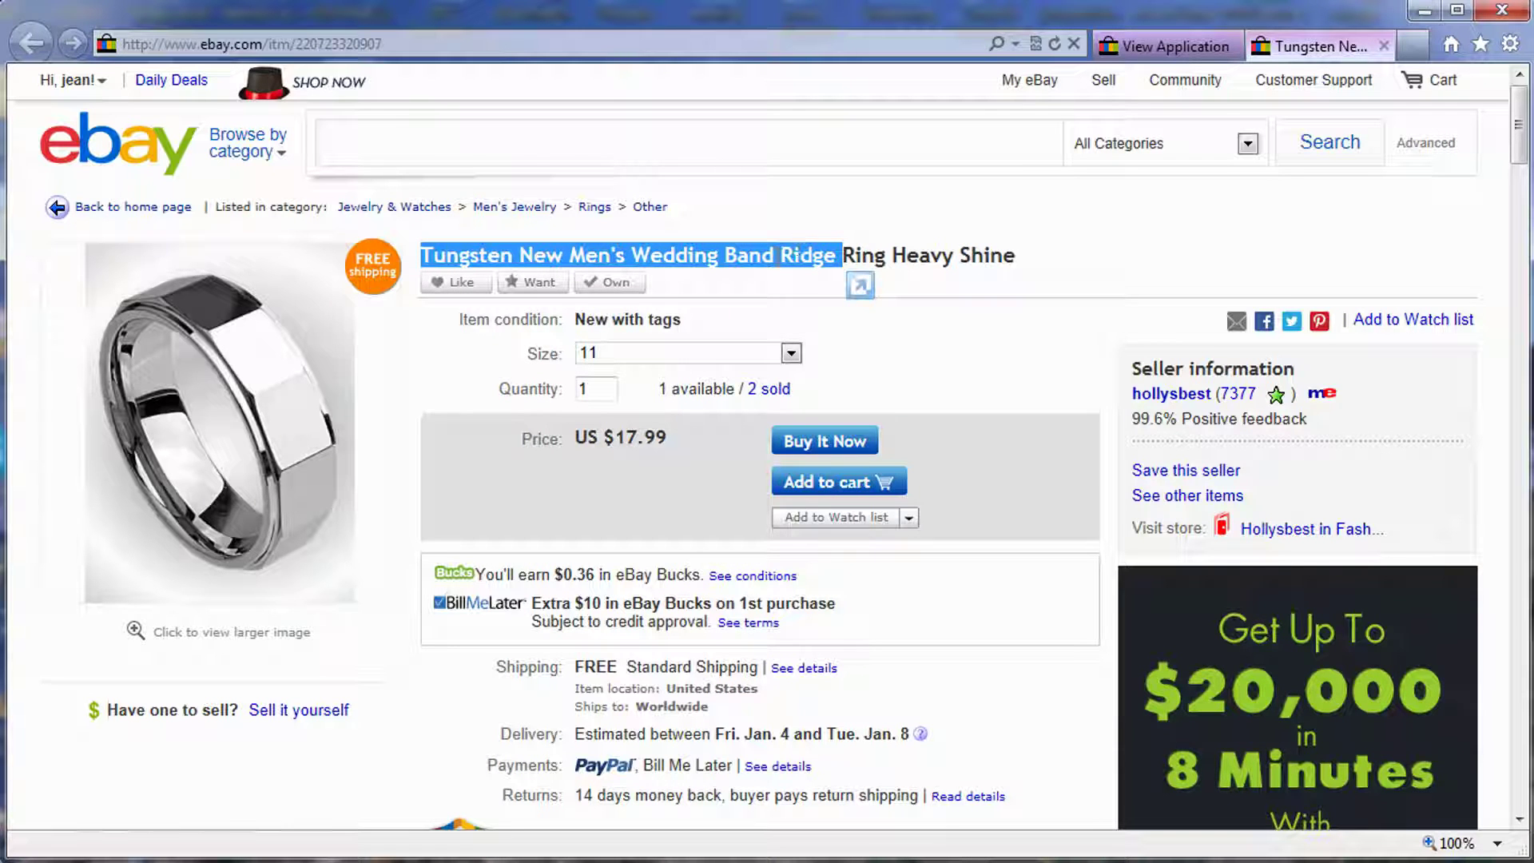
left_click(631, 353)
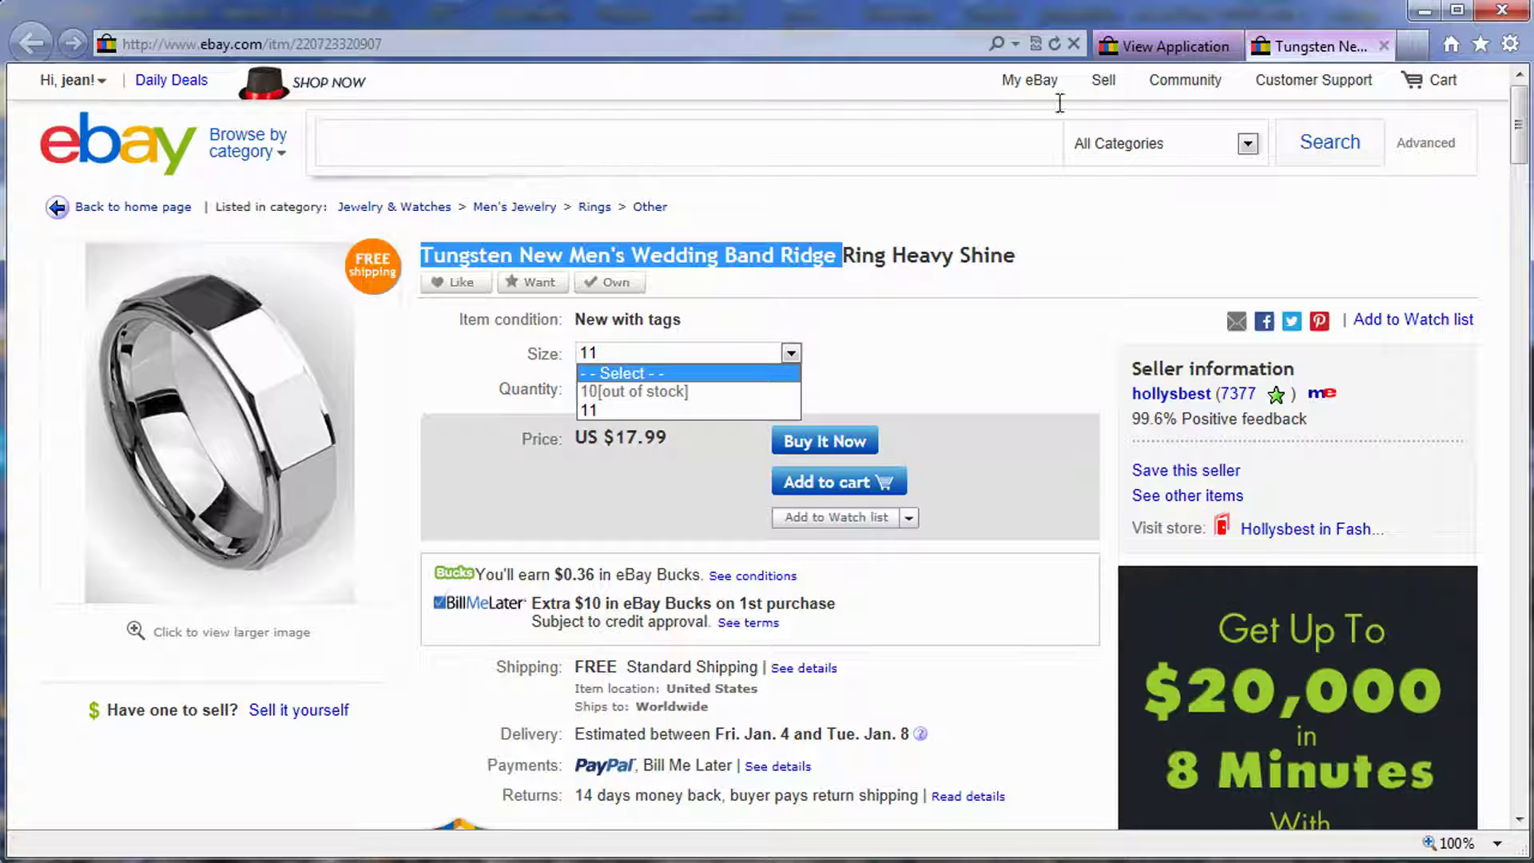
left_click(1131, 48)
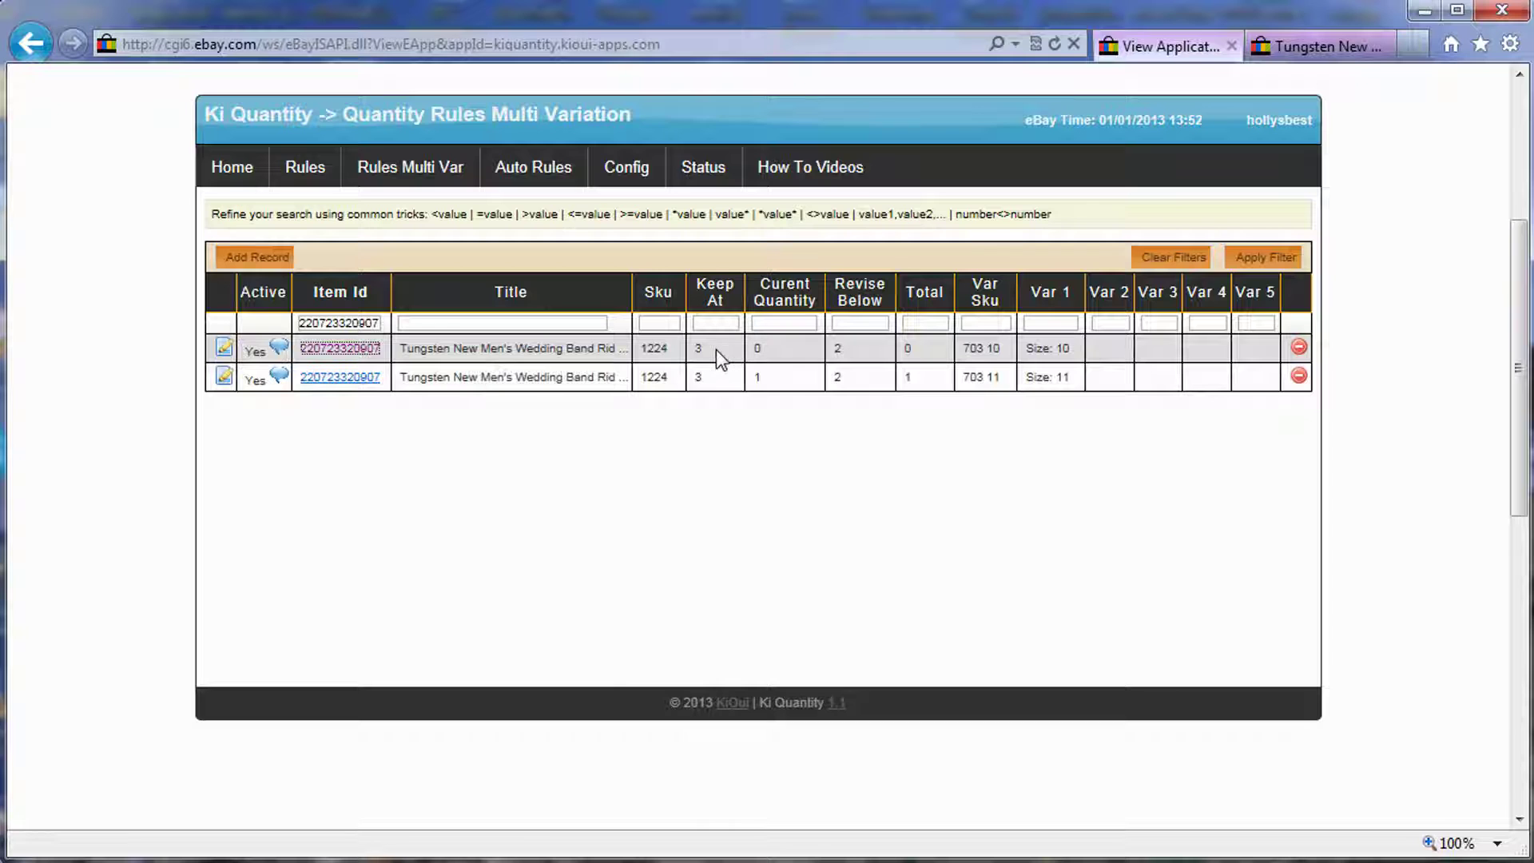
- Point out the Size 10 and Size 11 rows' values, then open the Size 11 rule's edit form
left_click(769, 351)
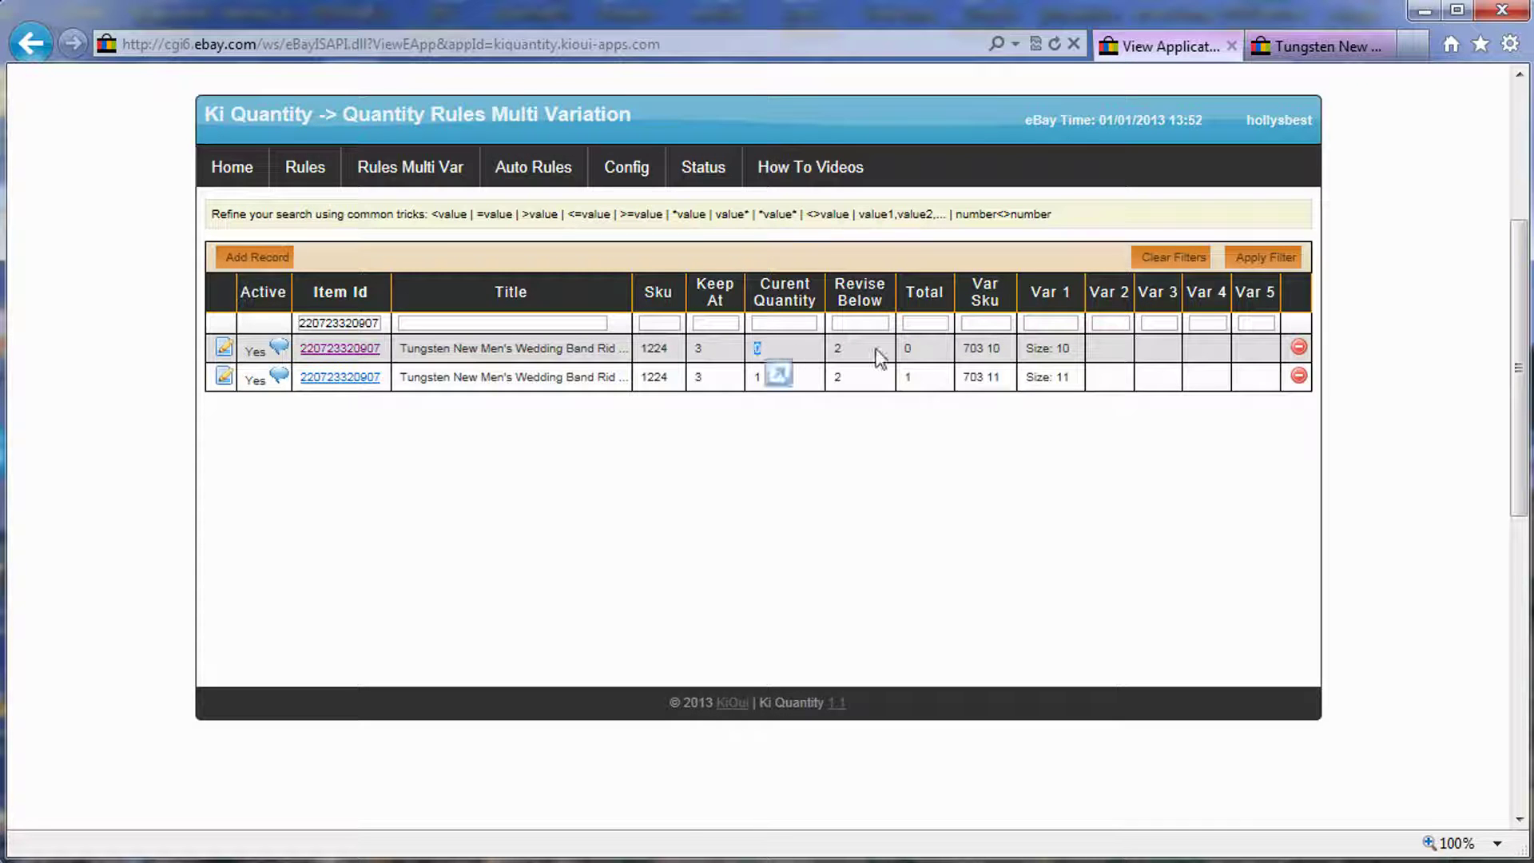
left_click(1043, 351)
left_click_drag(1042, 351, 907, 349)
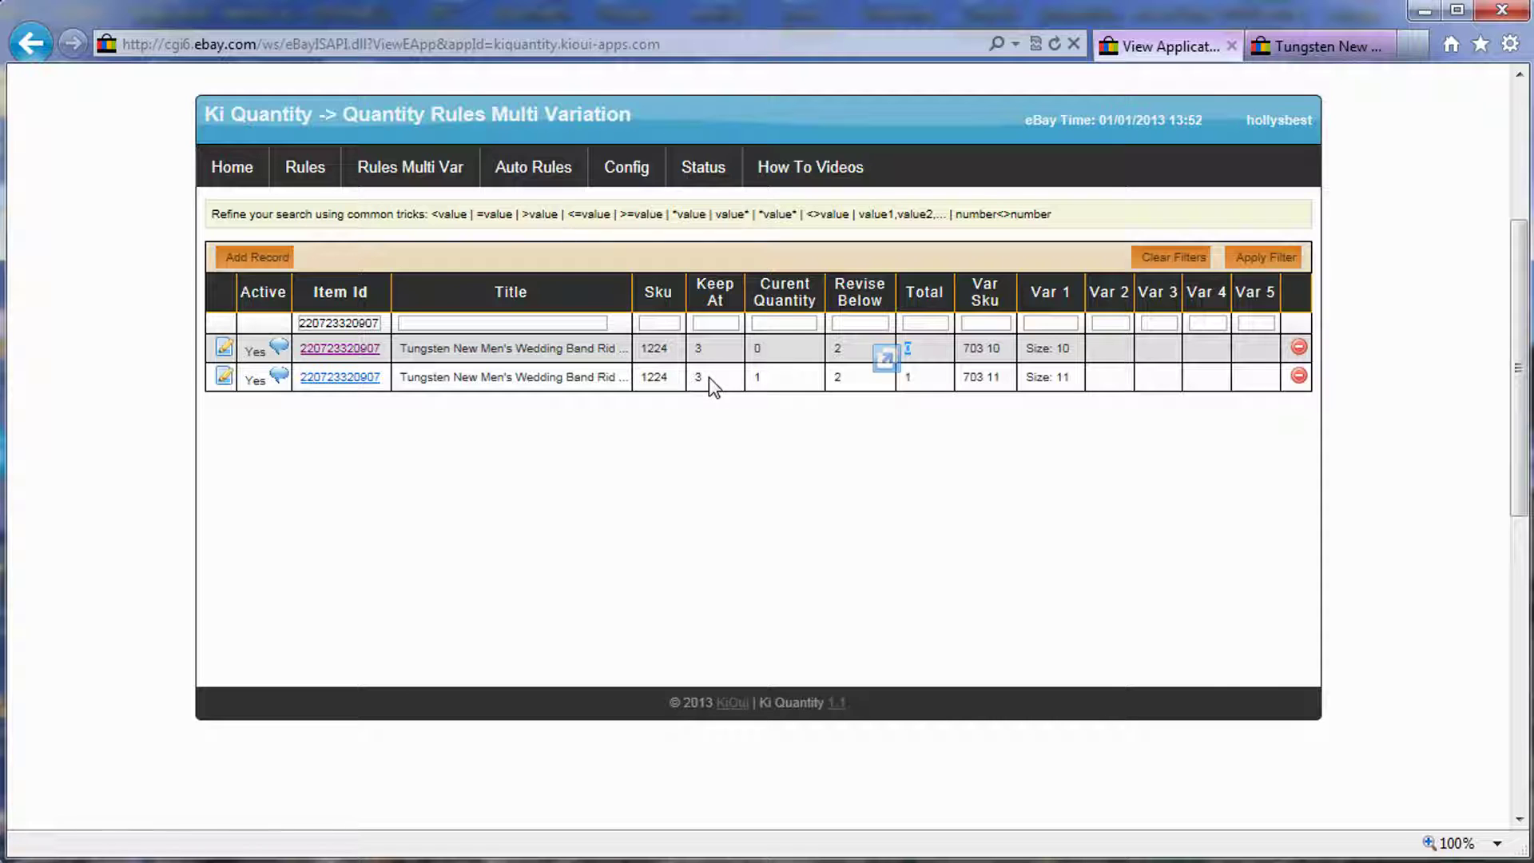
double_click(755, 377)
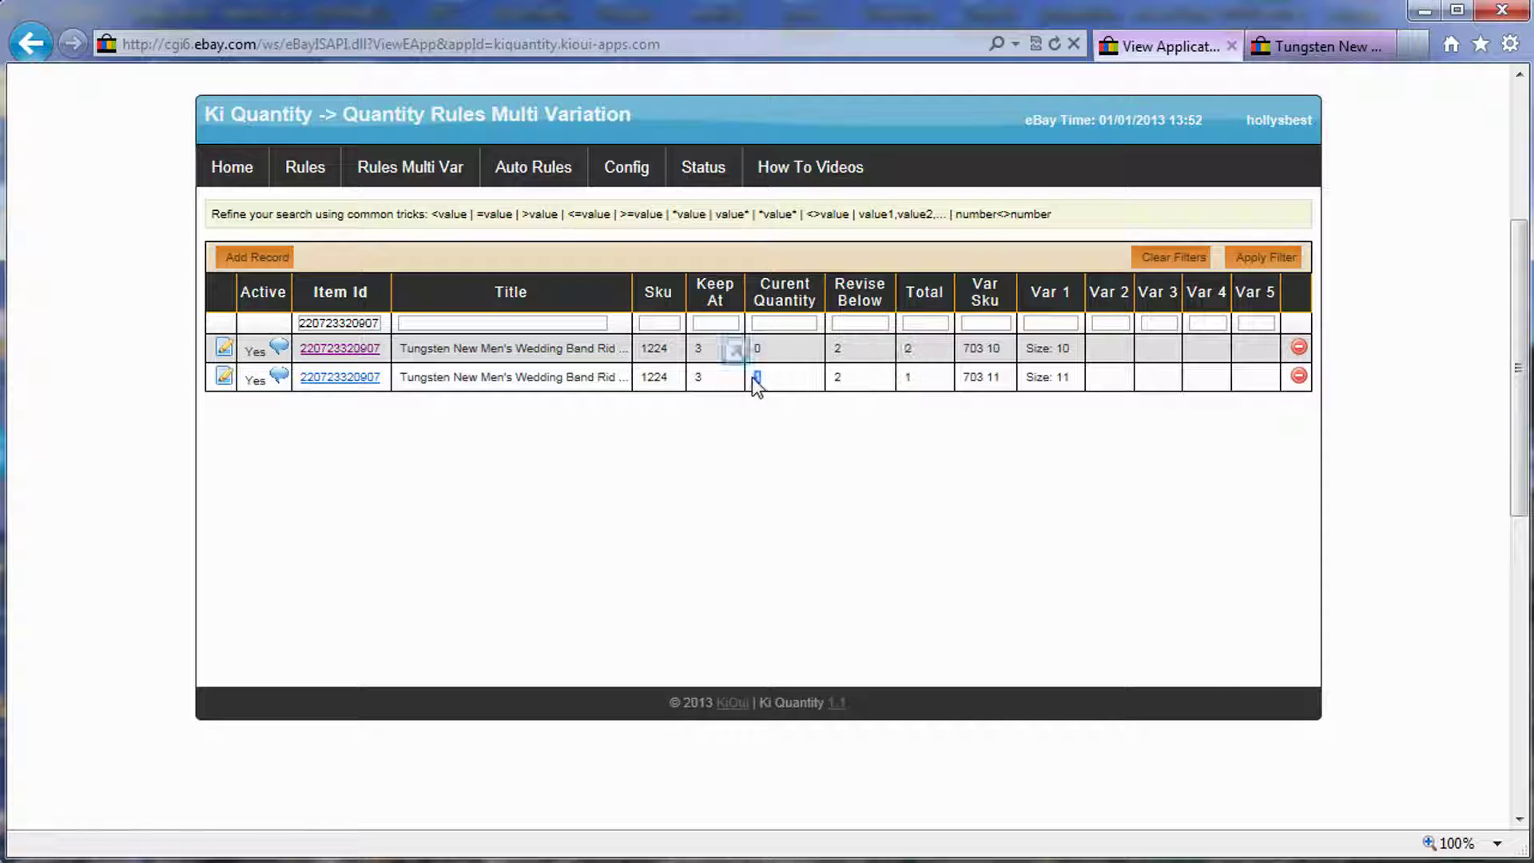
left_click_drag(755, 378, 1014, 384)
left_click(917, 374)
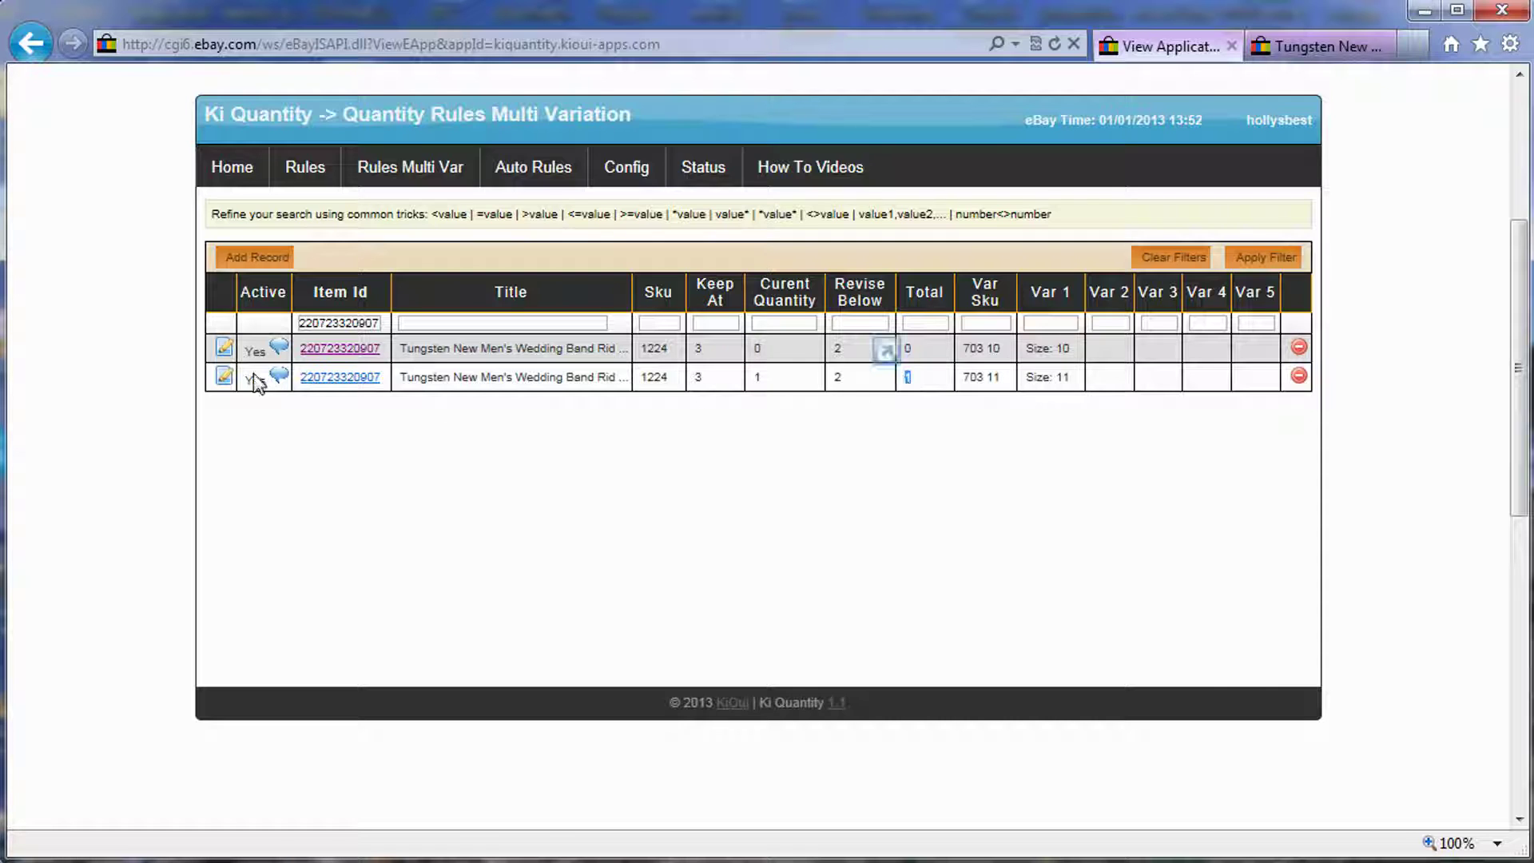
left_click(224, 376)
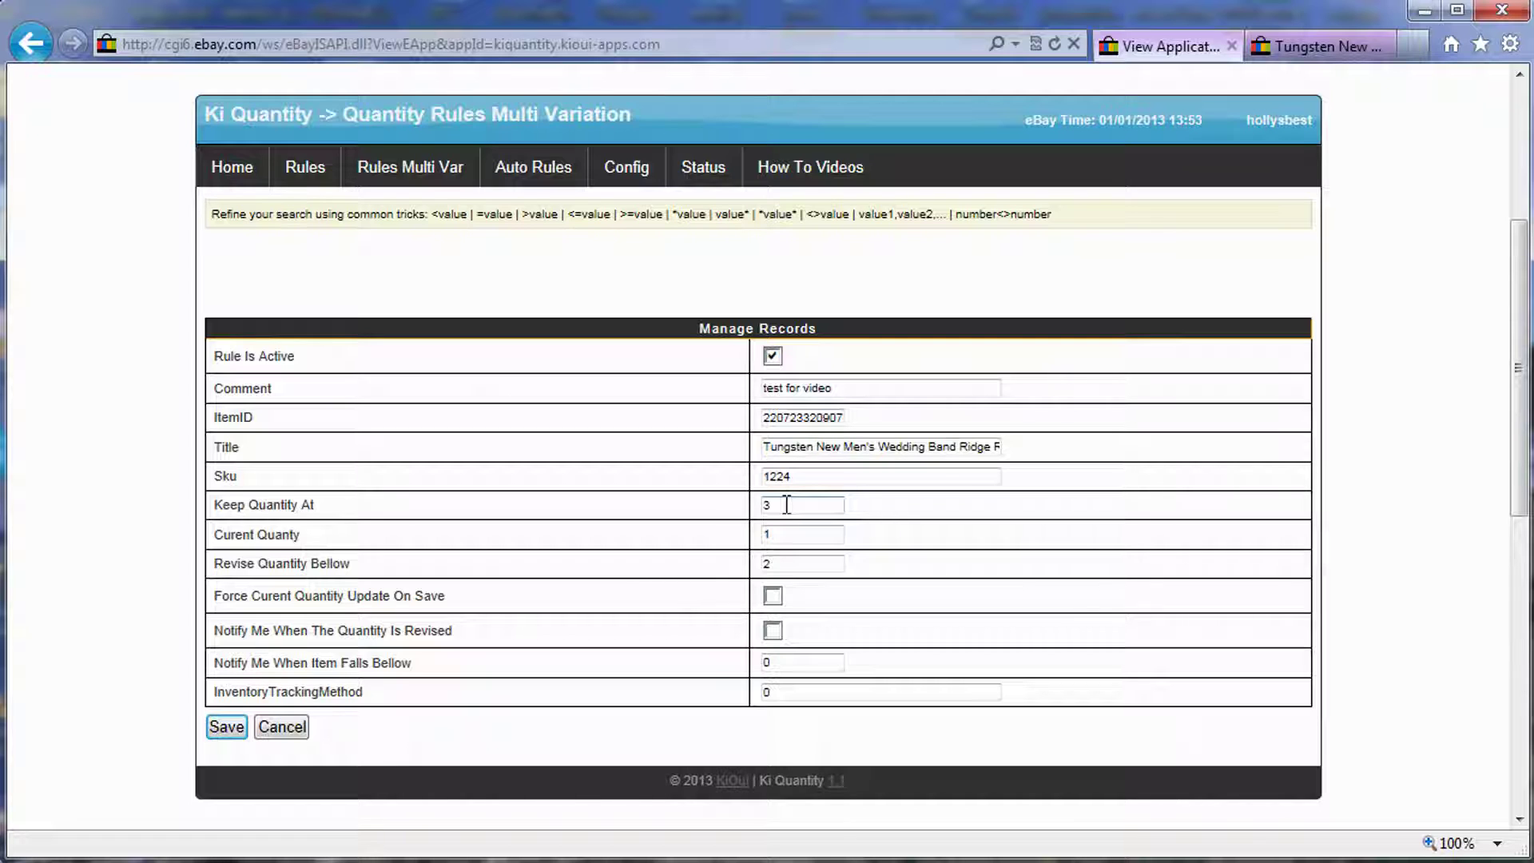
- Re-enter 2 as the revise-below value, then close the rule form without saving
double_click(767, 564)
type("2")
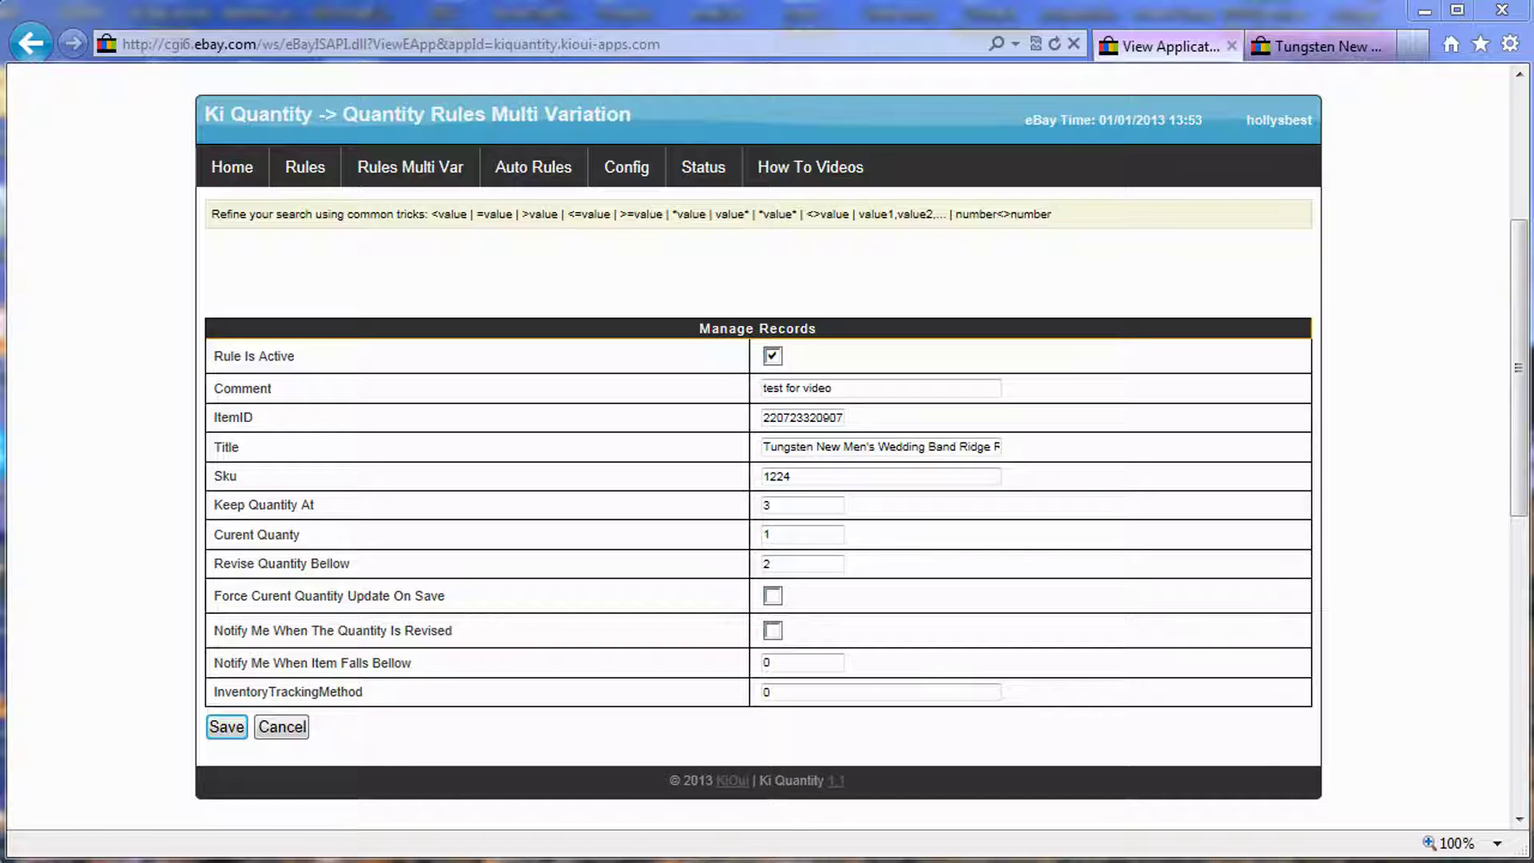
left_click(281, 727)
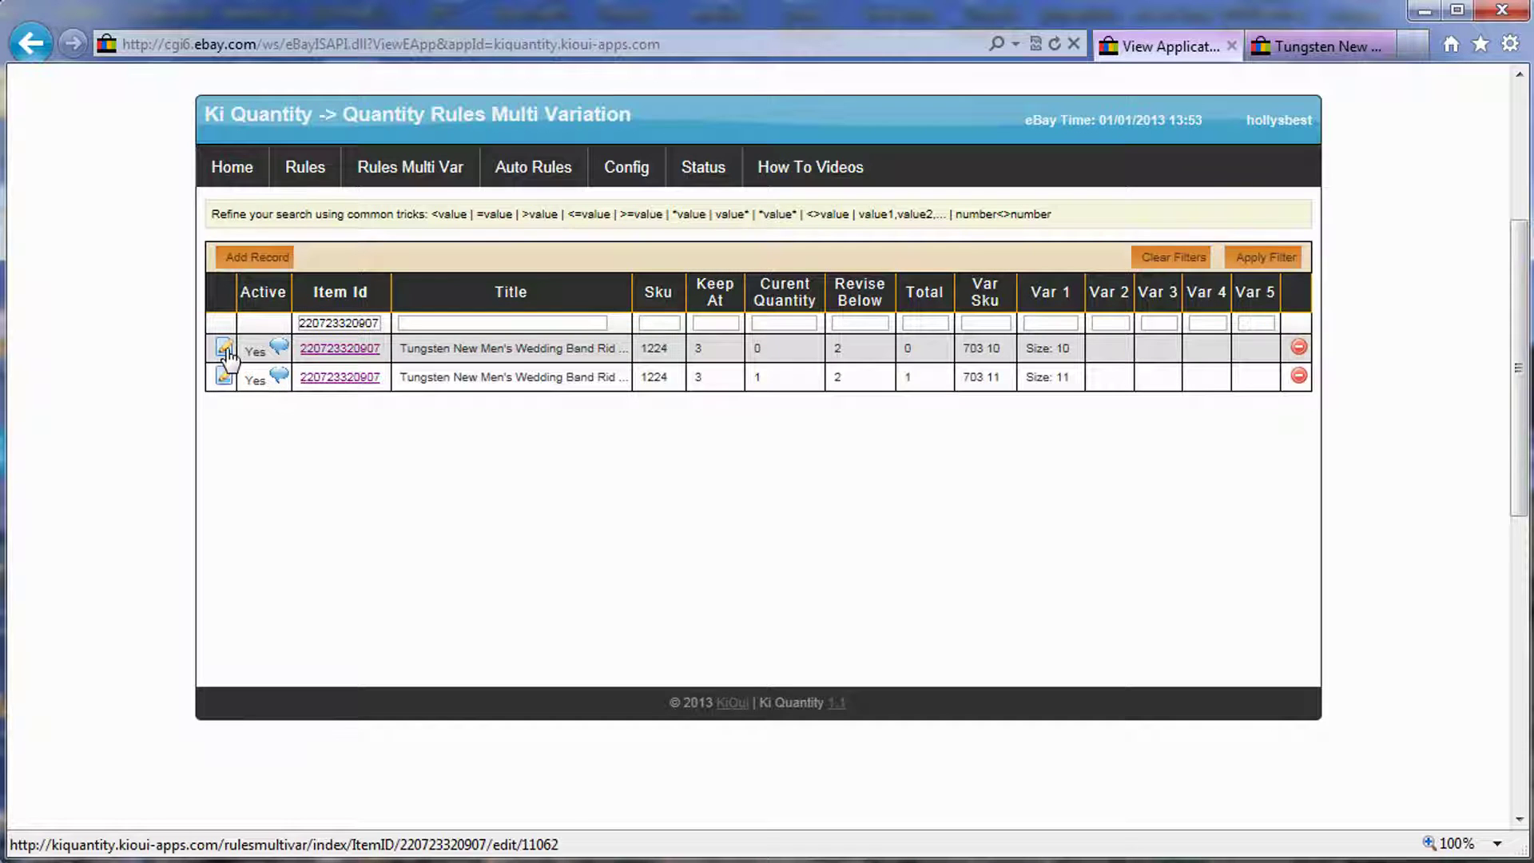
- Reopen the Size 11 rule and change Total Quantity On Hand to 5
left_click(224, 379)
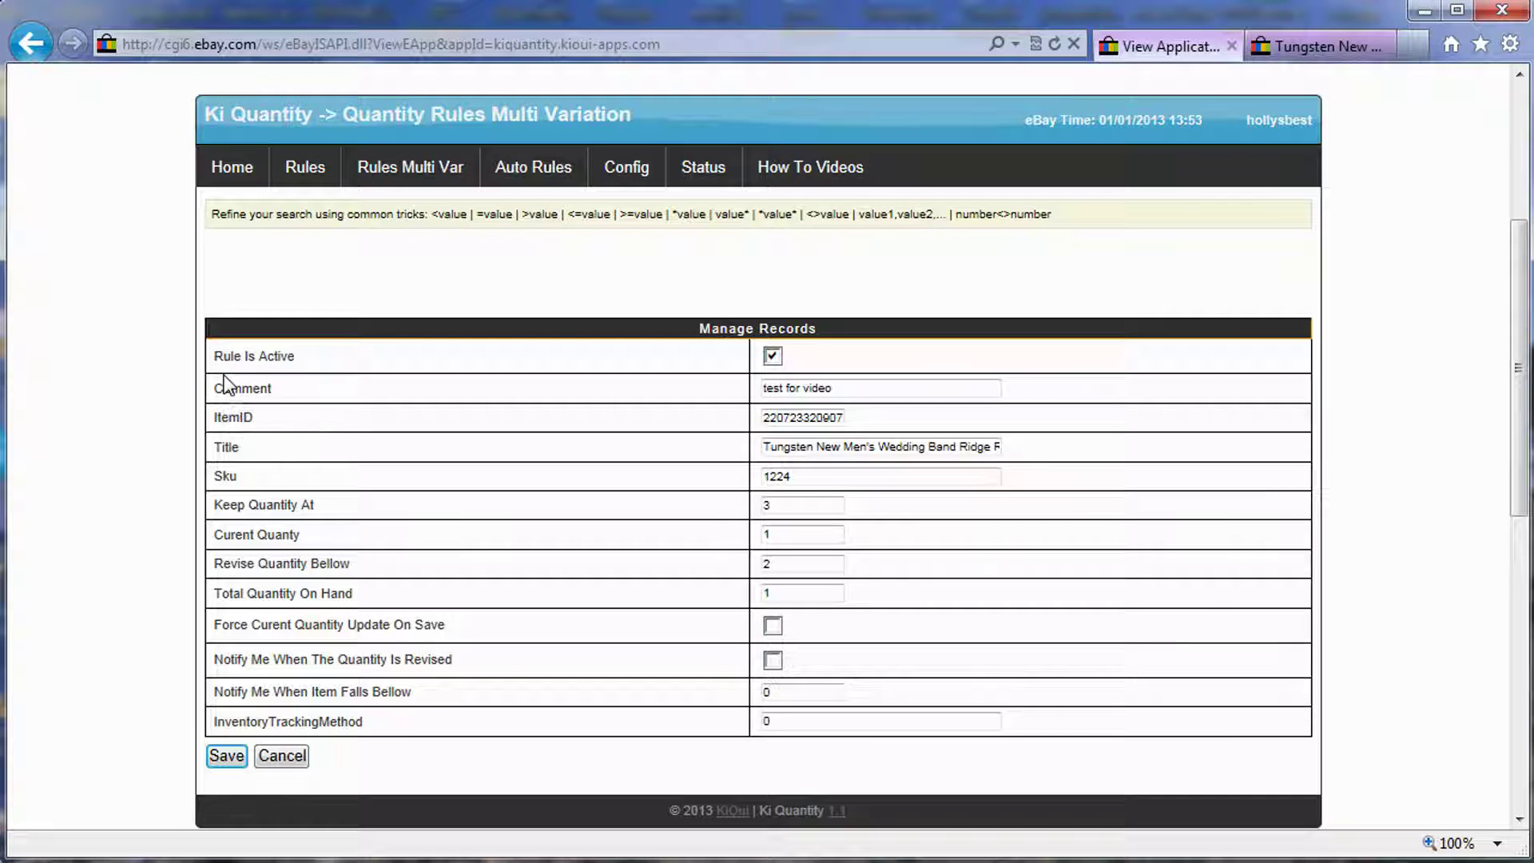
left_click(773, 595)
type("1")
double_click(787, 591)
type("5")
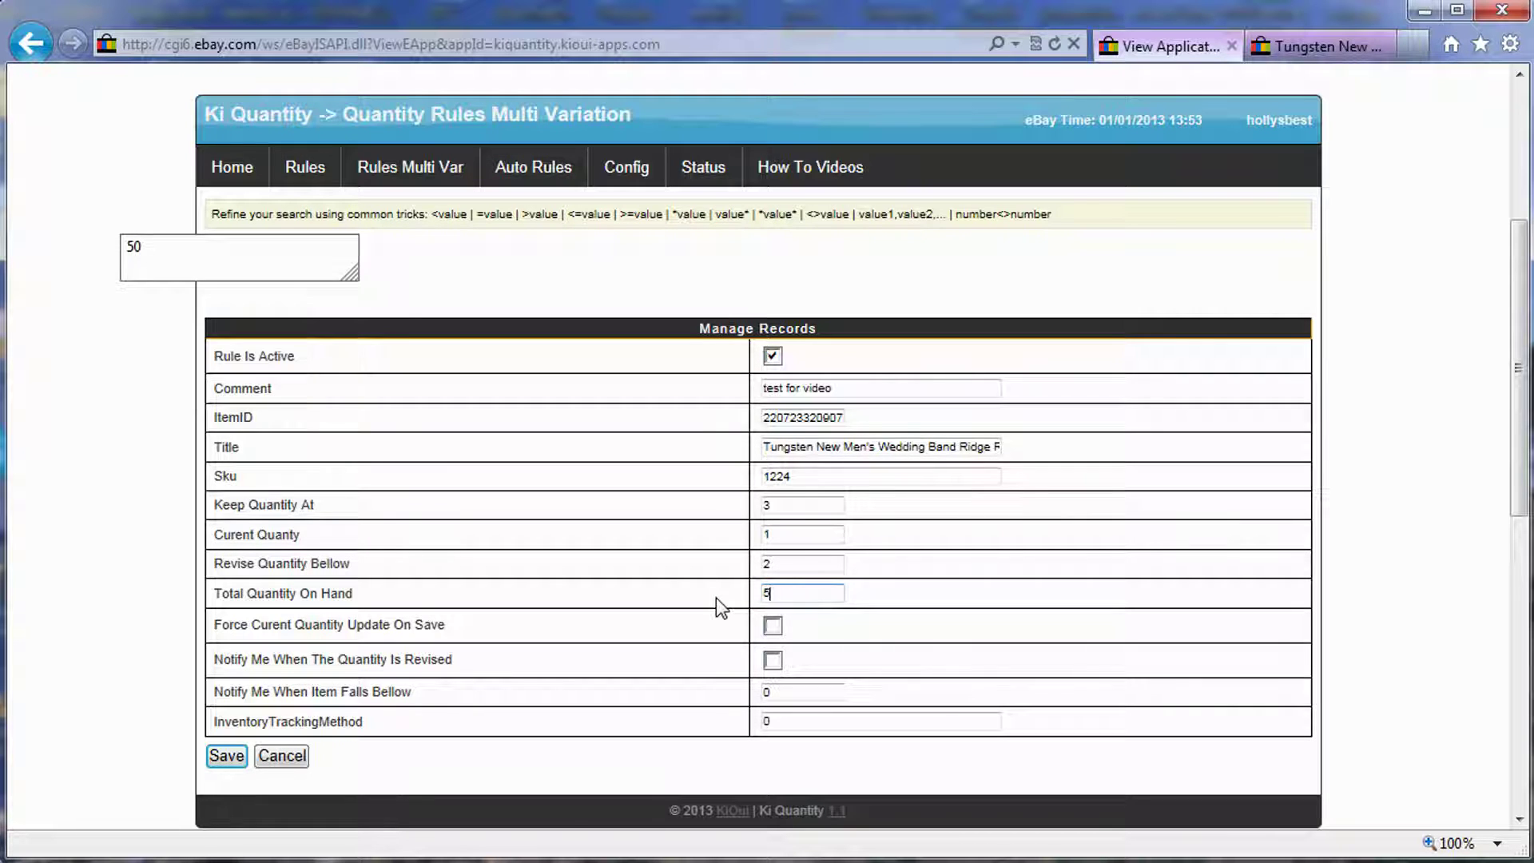
key("Escape")
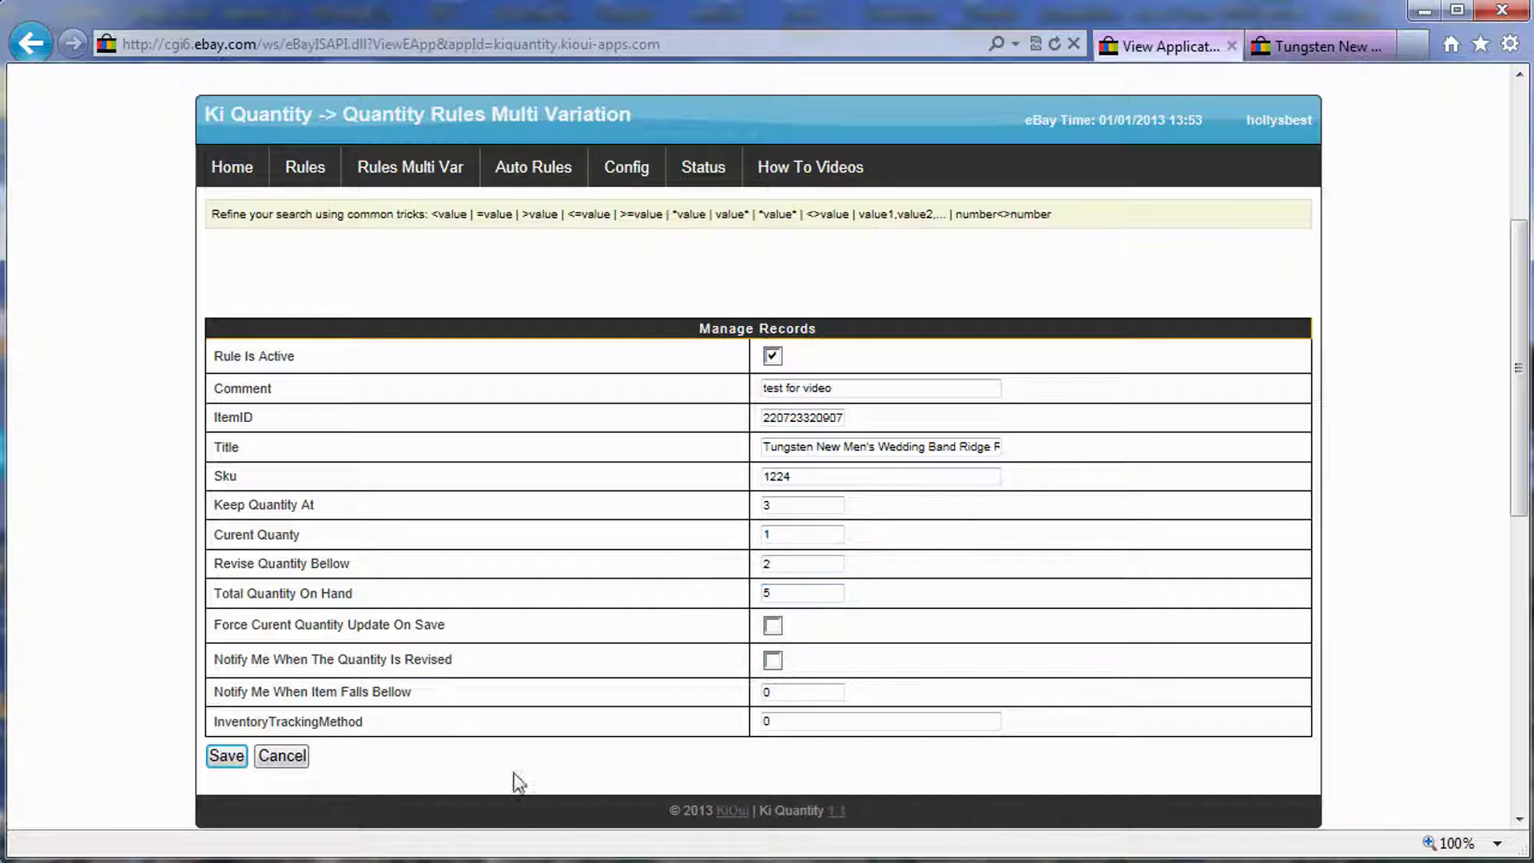
left_click(168, 797)
- Cancel the form and highlight the Size 11 row's total 1, current quantity 1 and keep-at 3
left_click(284, 758)
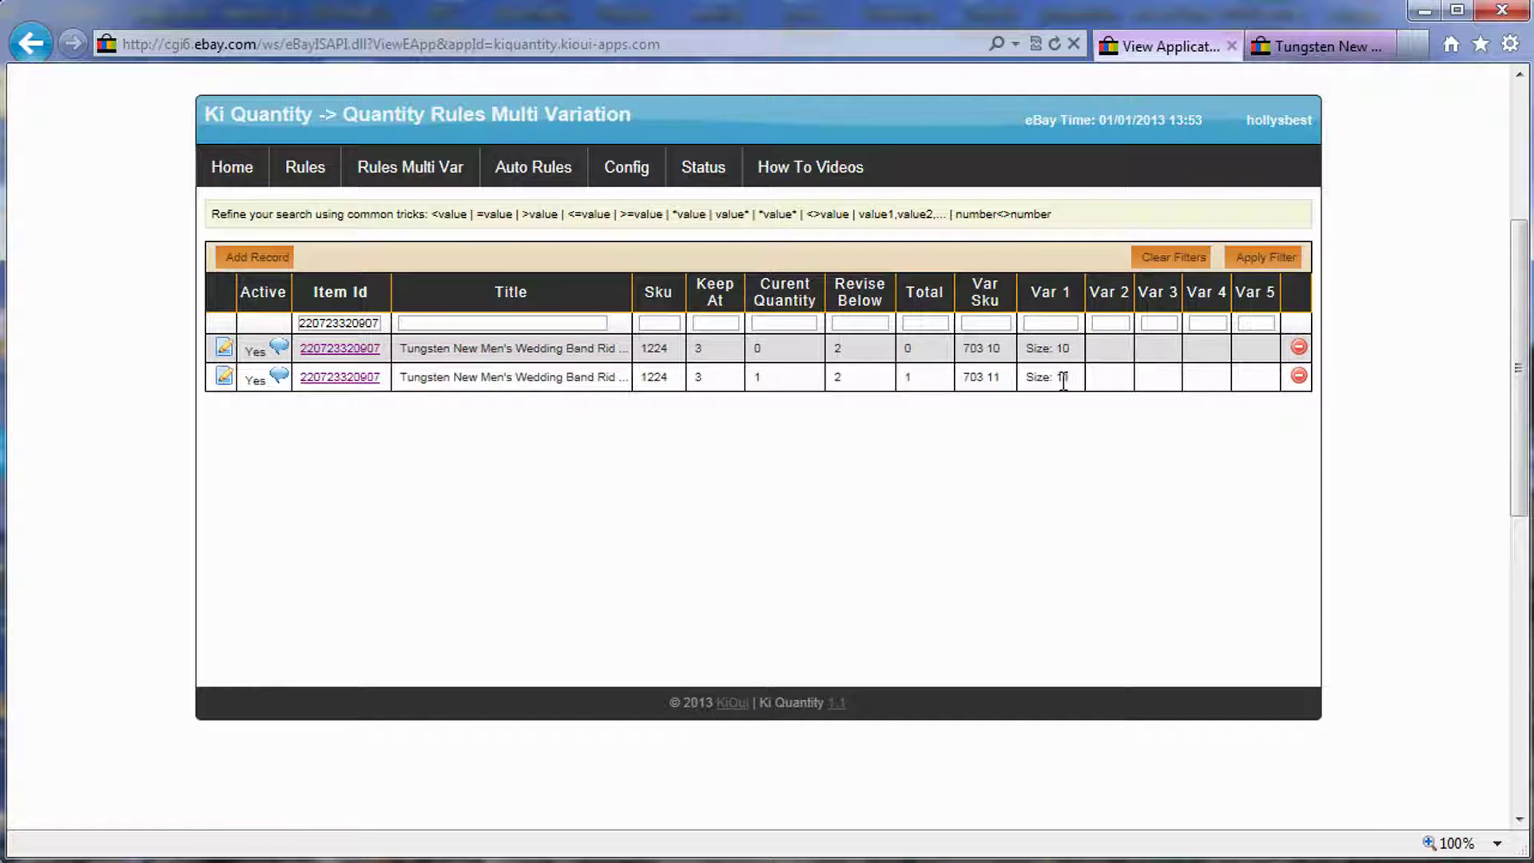
left_click_drag(927, 375, 904, 378)
left_click_drag(763, 380, 842, 376)
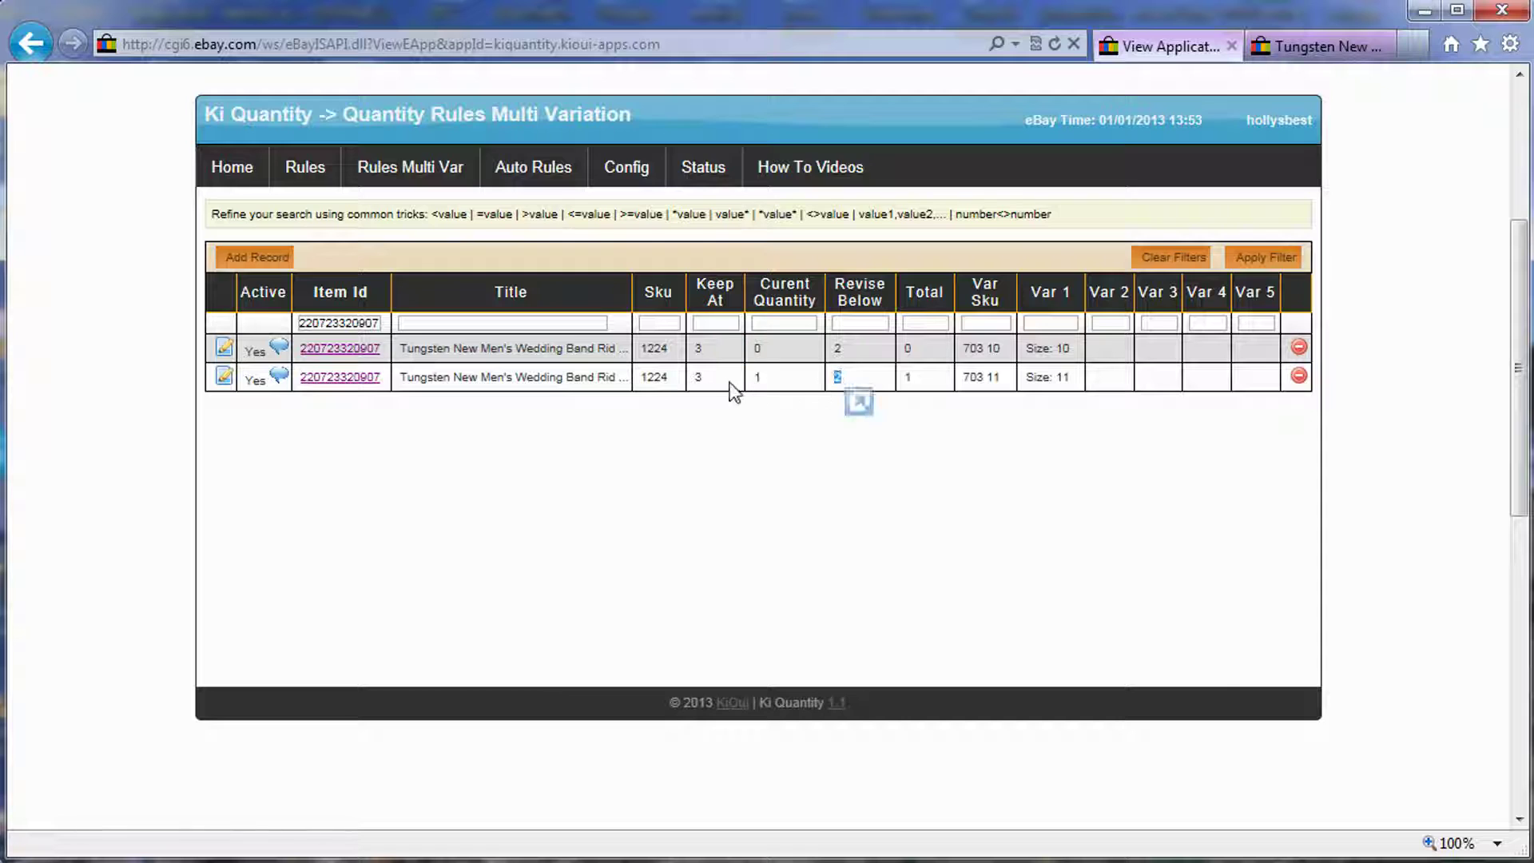
left_click_drag(705, 378, 679, 382)
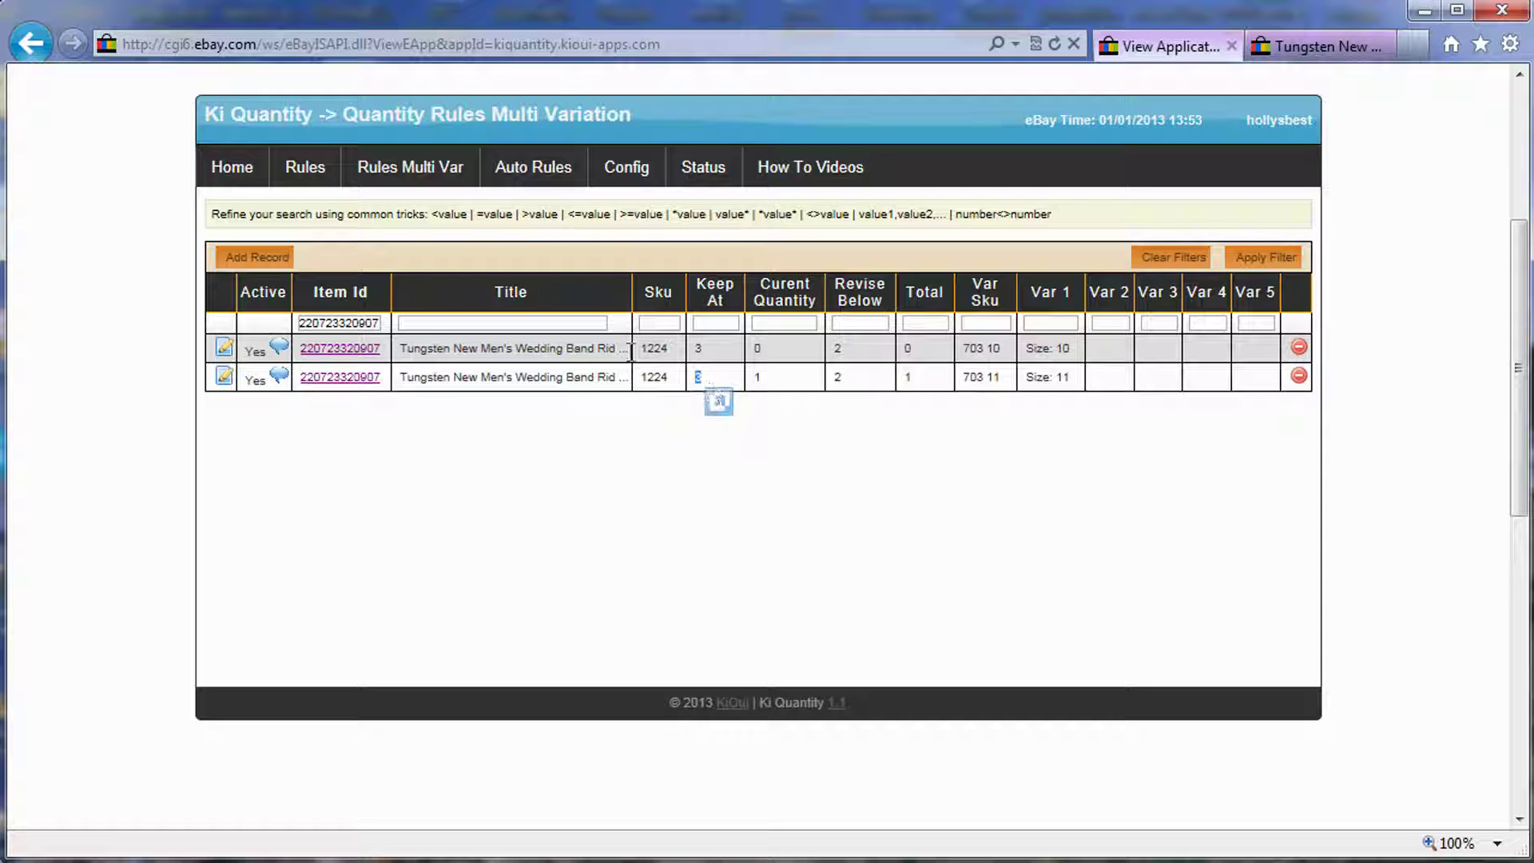
left_click(306, 170)
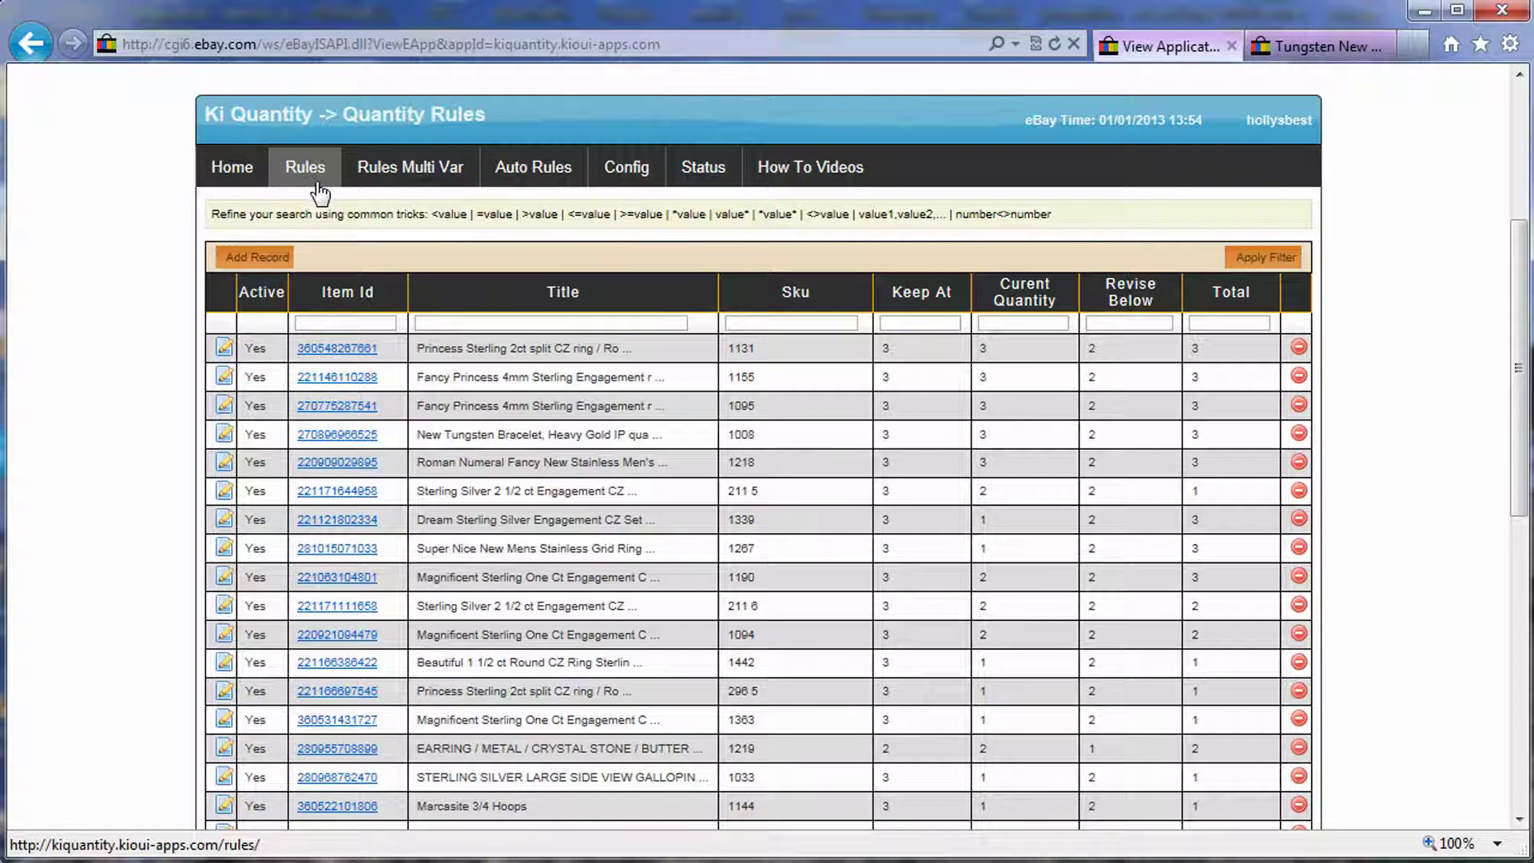
left_click(373, 190)
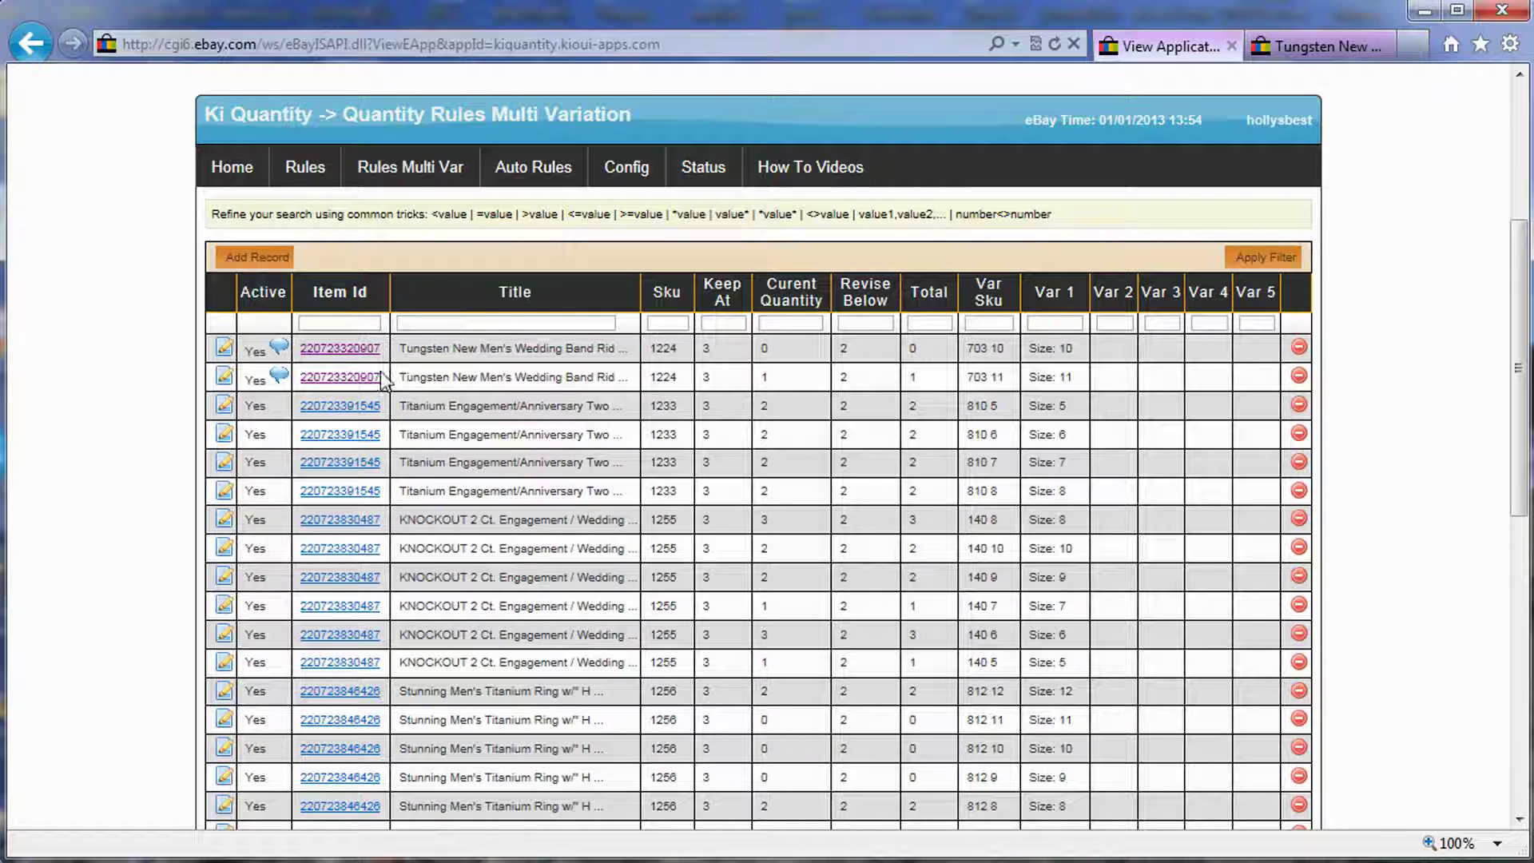
left_click_drag(382, 442, 343, 320)
key("Return")
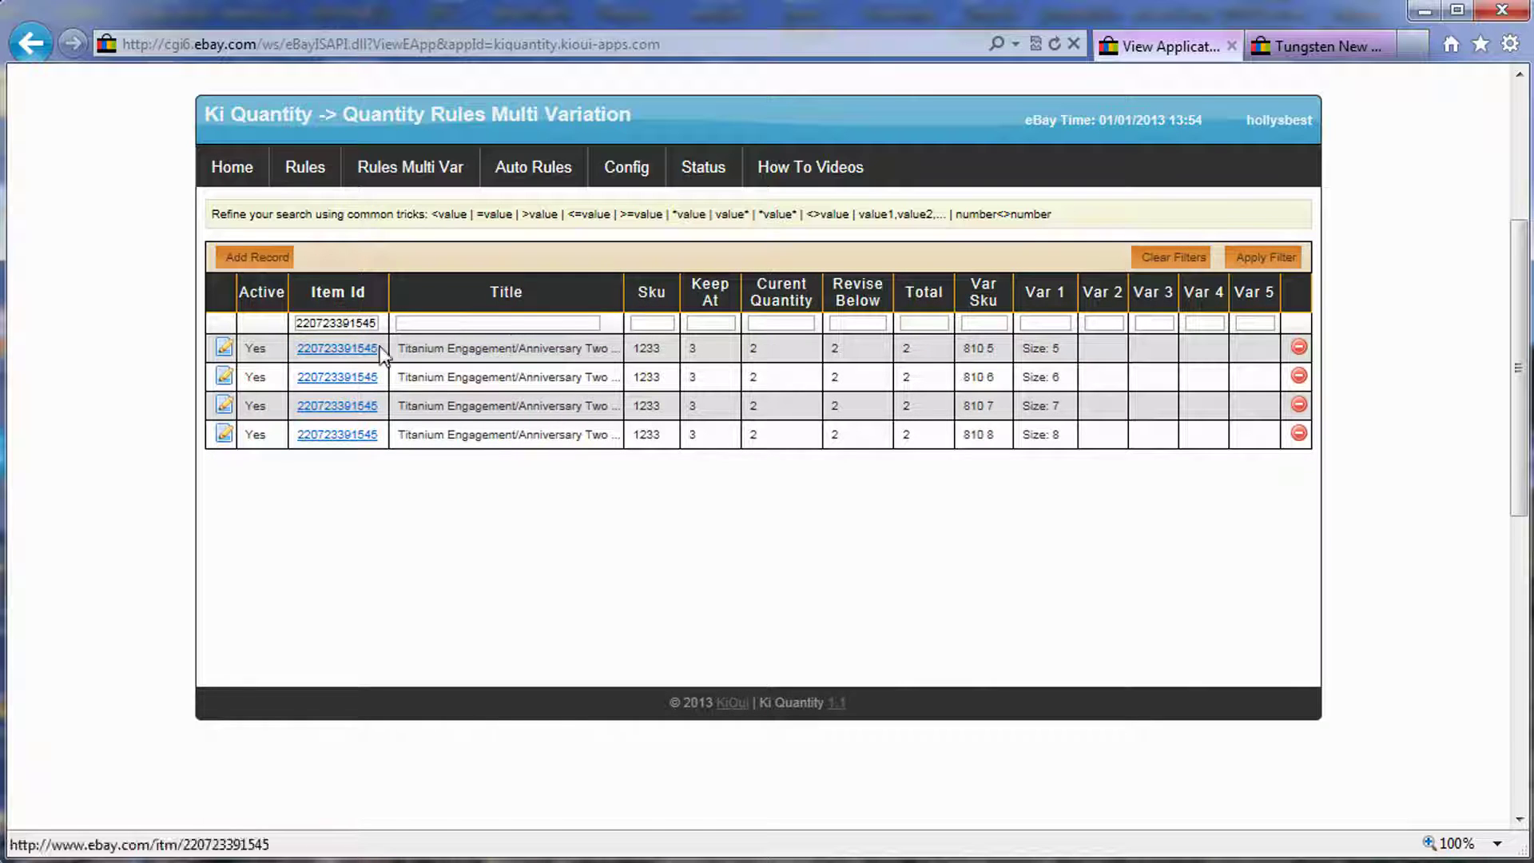
double_click(1037, 347)
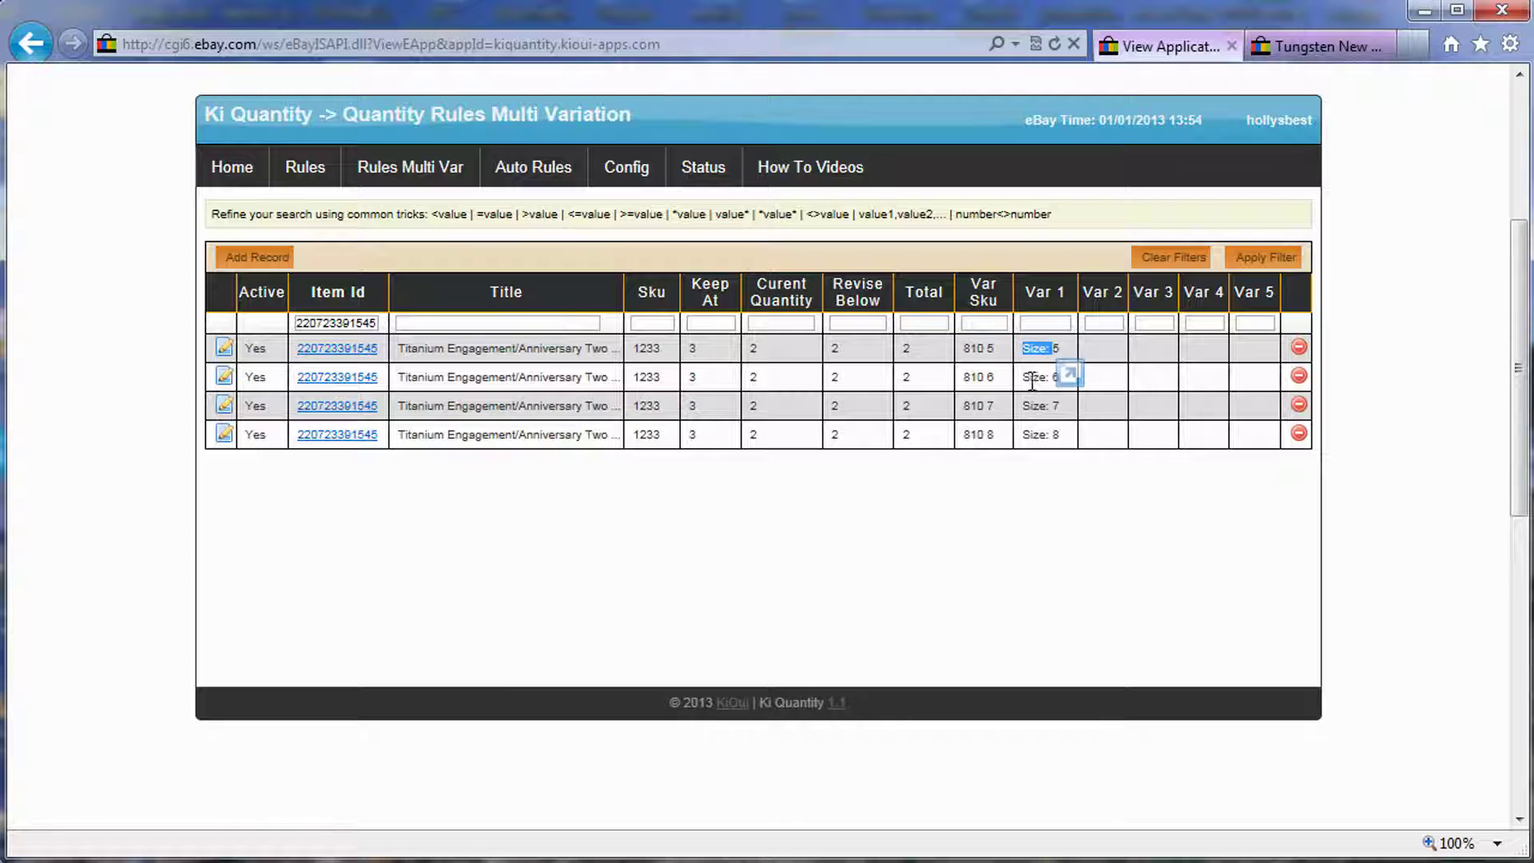
left_click_drag(1031, 405, 1045, 435)
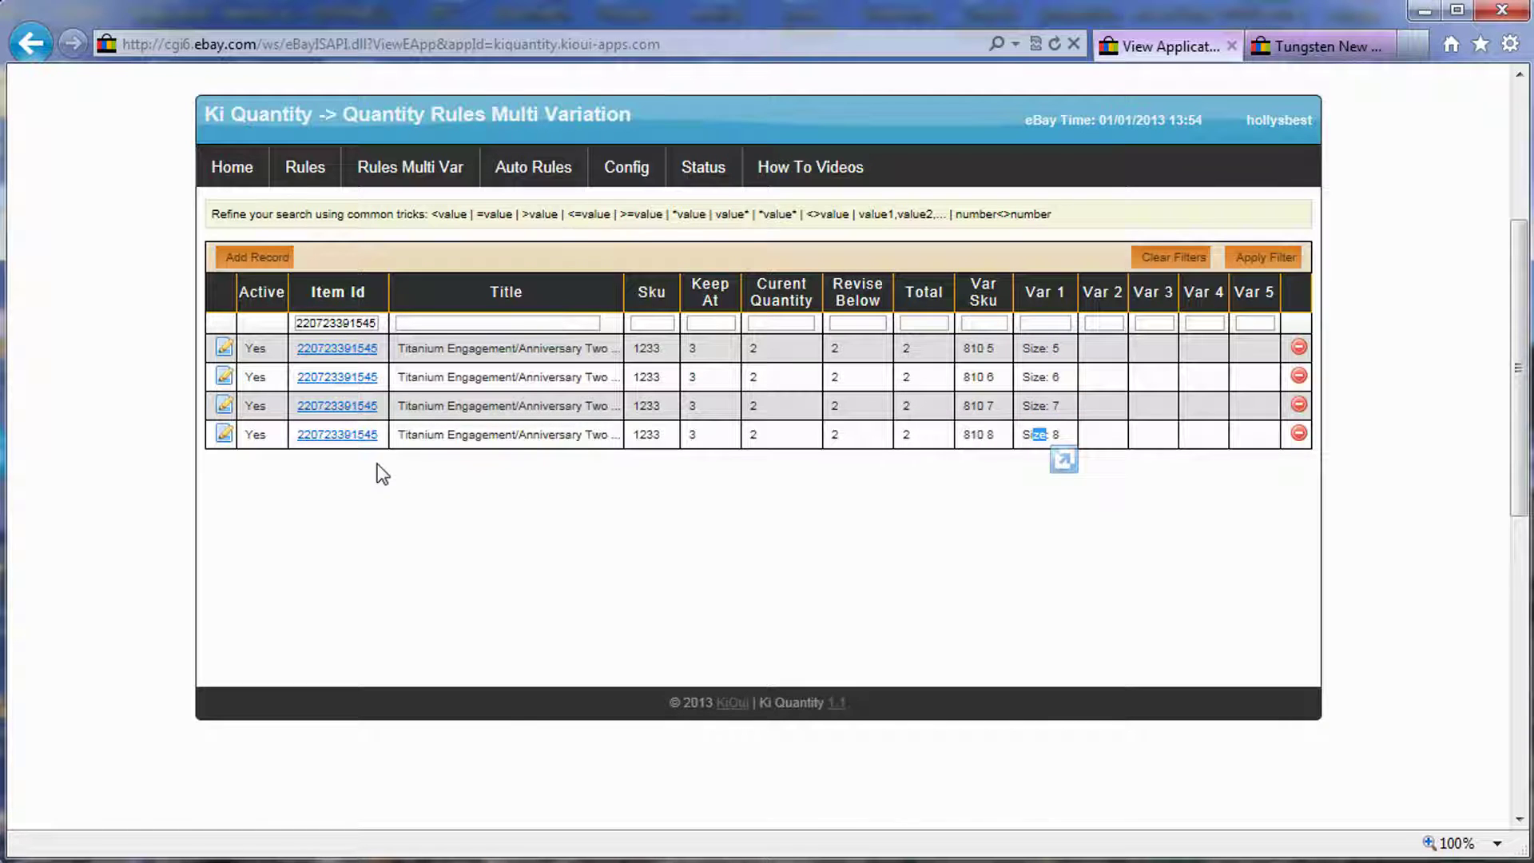
left_click(226, 433)
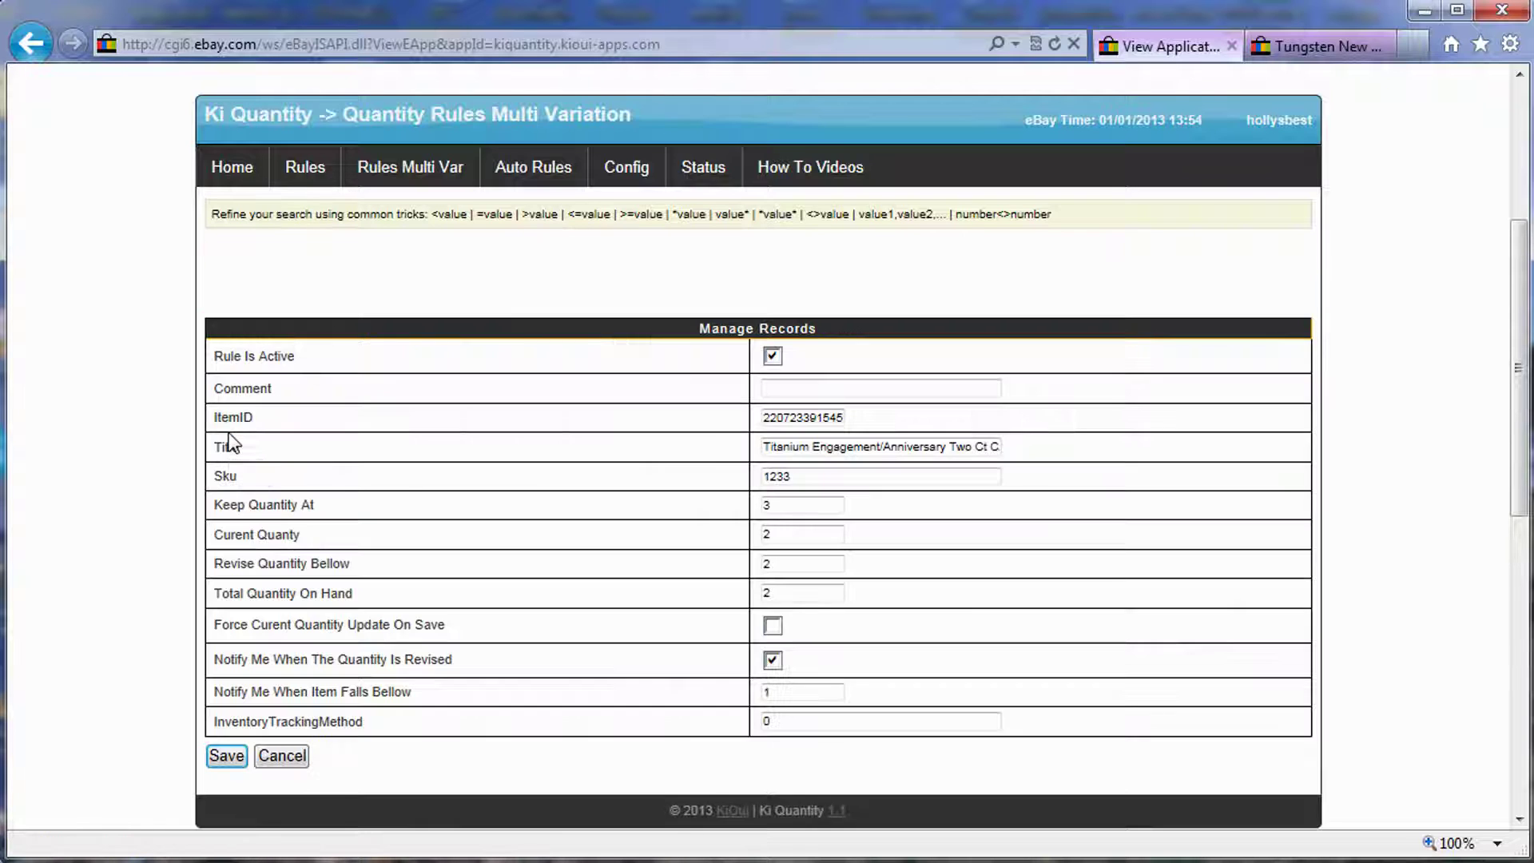
double_click(790, 593)
double_click(782, 504)
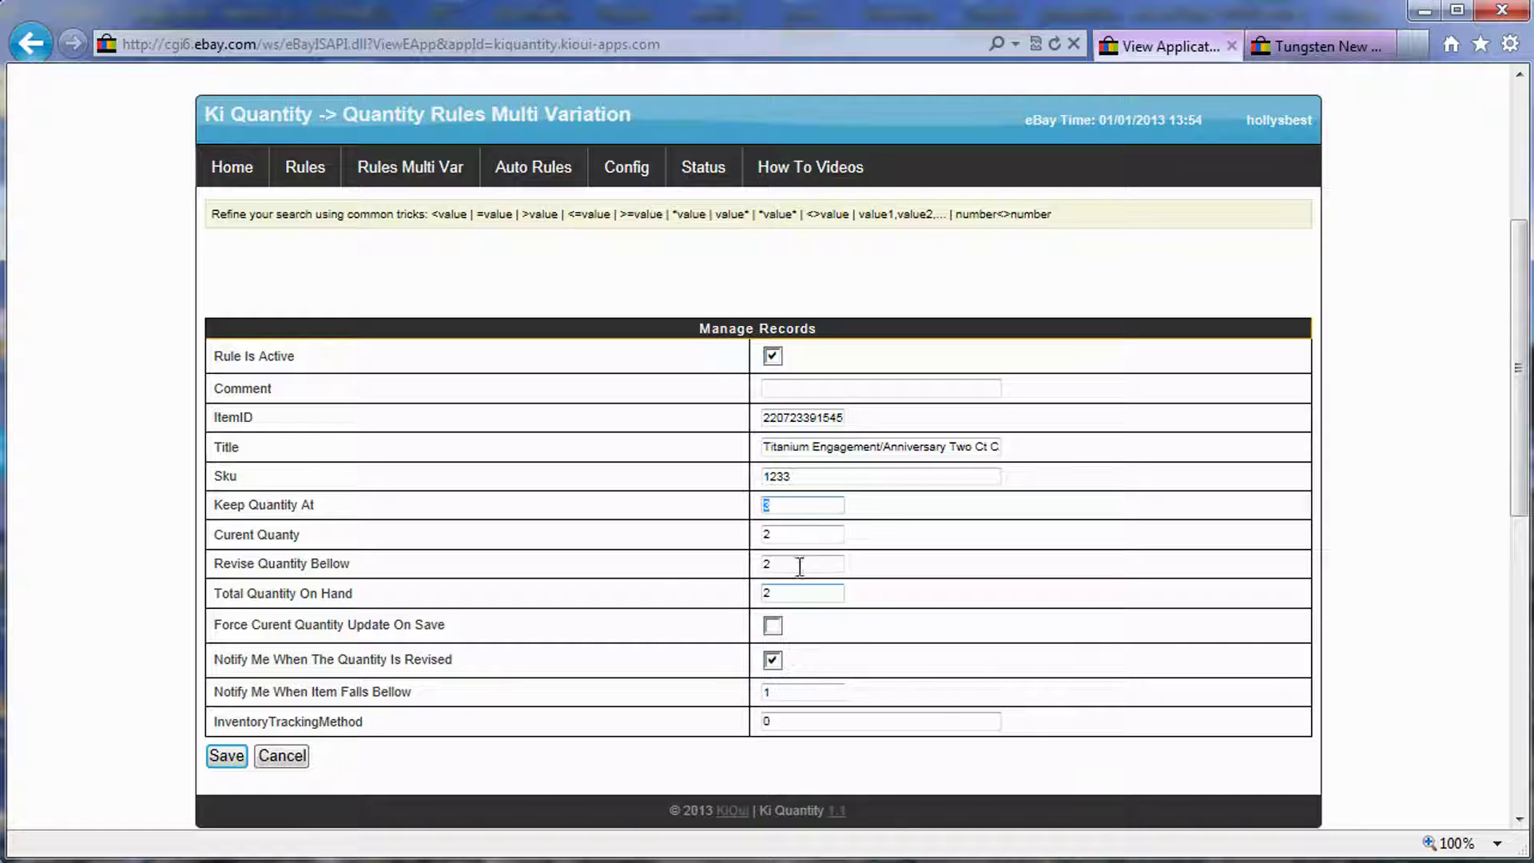
double_click(801, 591)
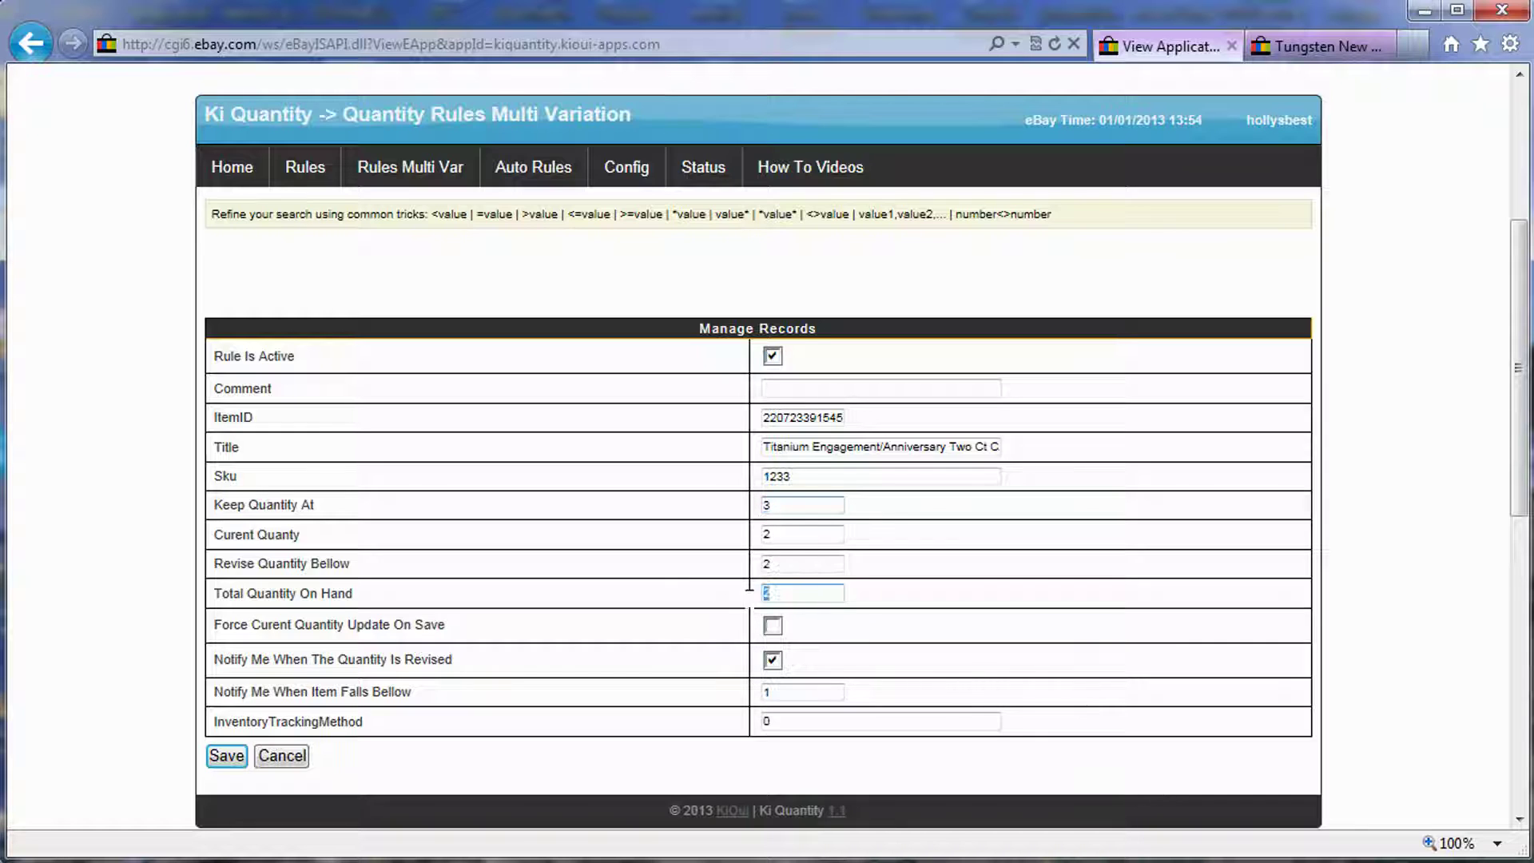
left_click(283, 756)
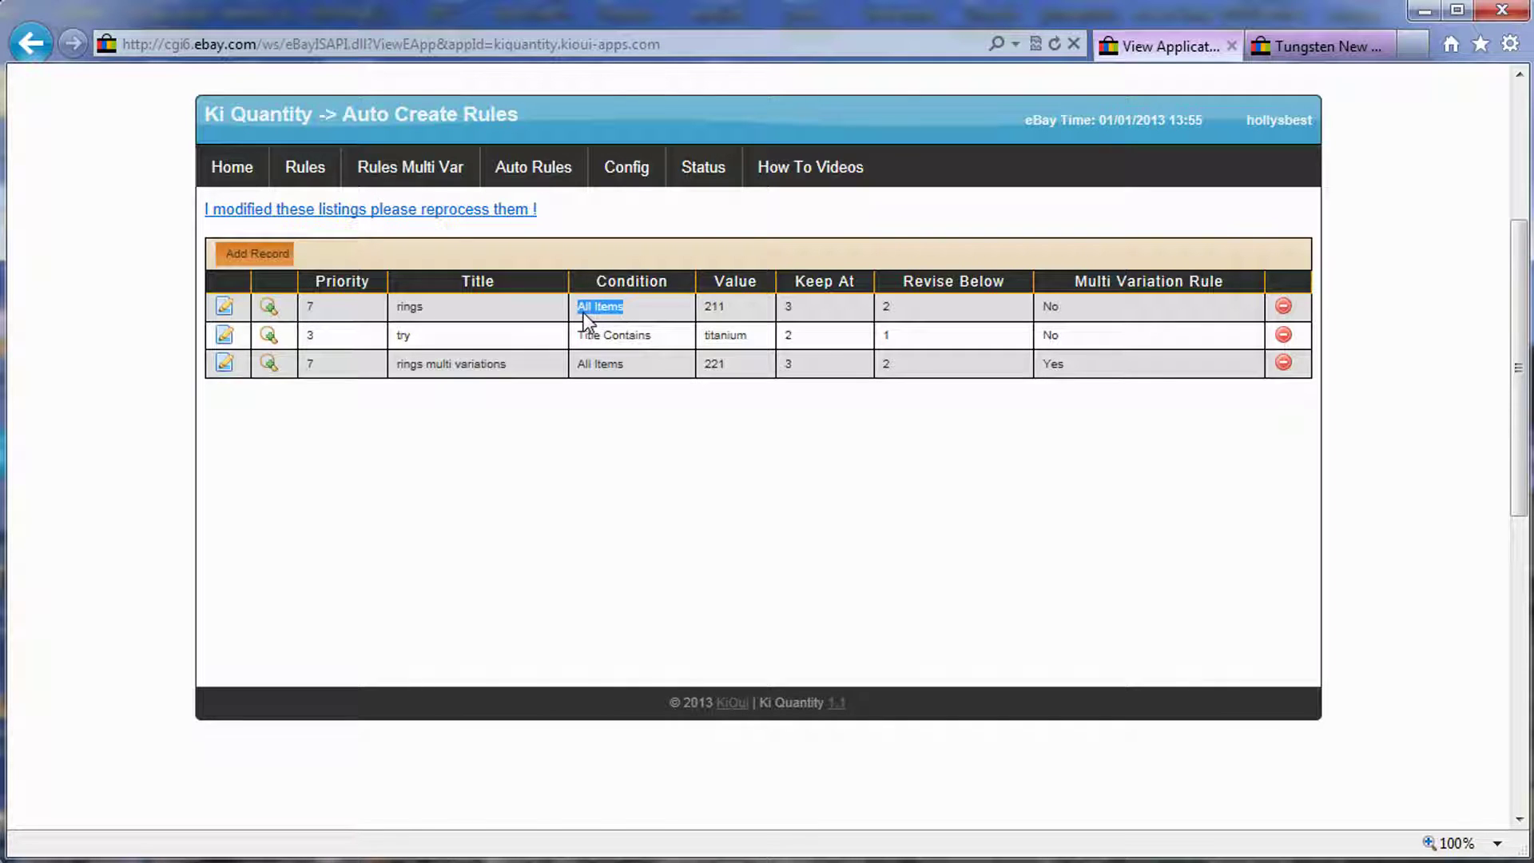
- Point out the first rule's keep-at and revise-below values, then view the rings rule without saving
double_click(784, 310)
double_click(882, 312)
left_click(224, 305)
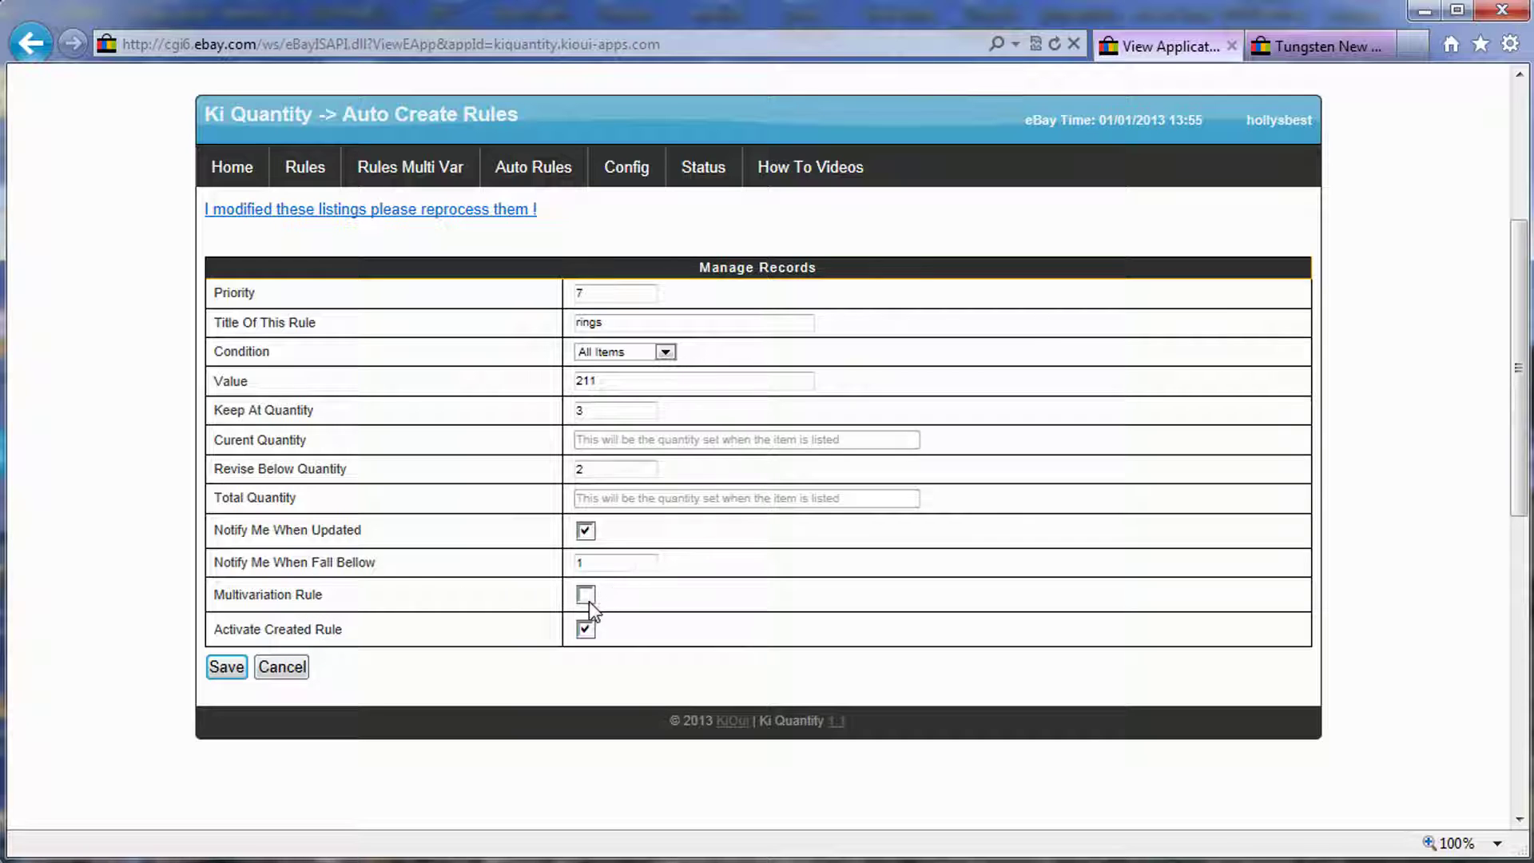
left_click(294, 665)
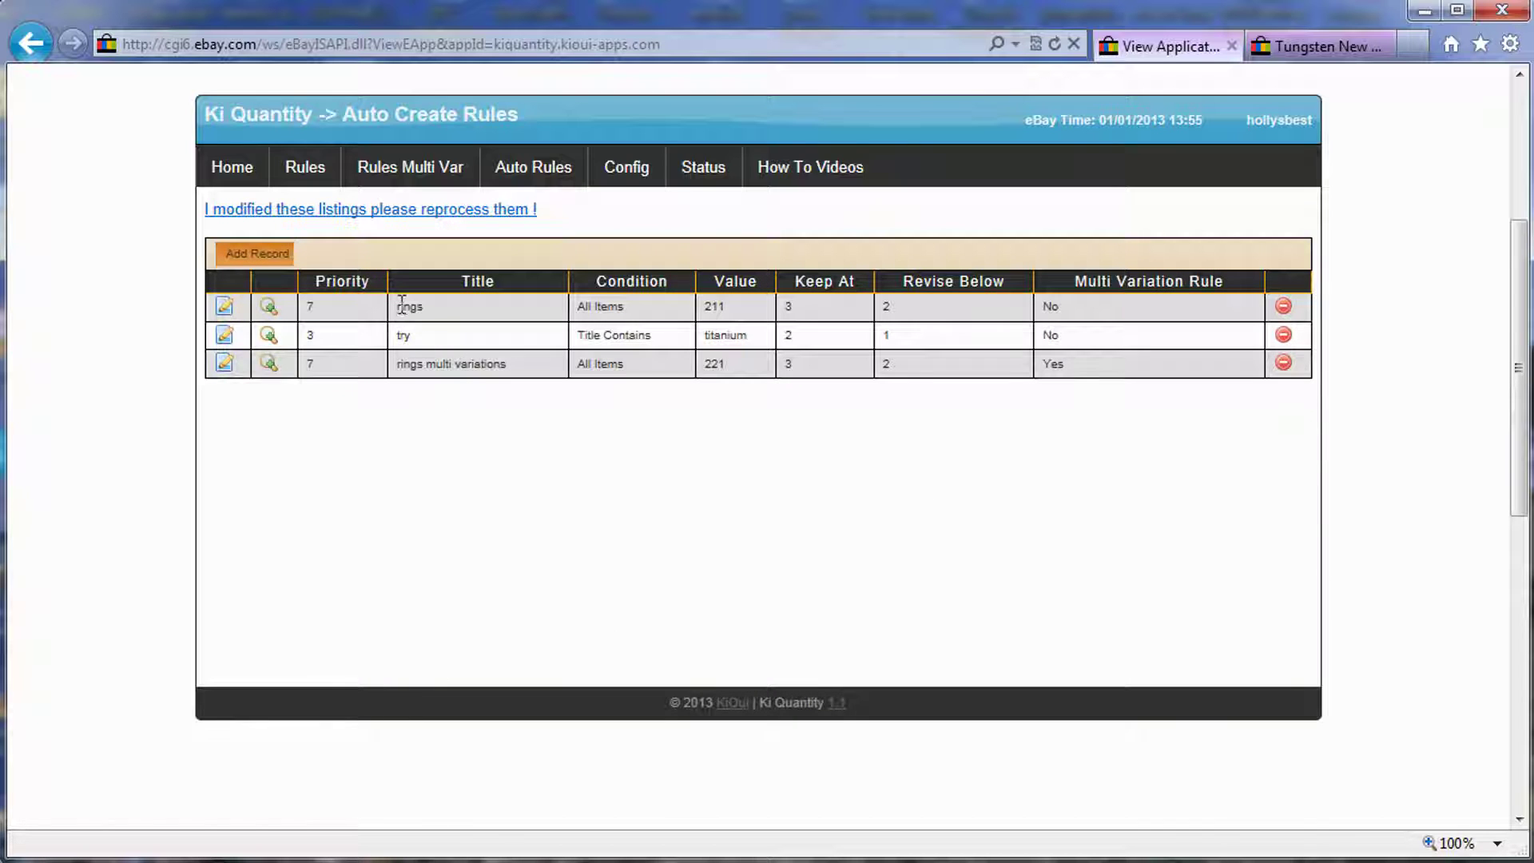
- Highlight the rings and rings multi variations rows' settings, then open rings multi variations for editing
double_click(406, 306)
left_click_drag(1061, 309, 408, 315)
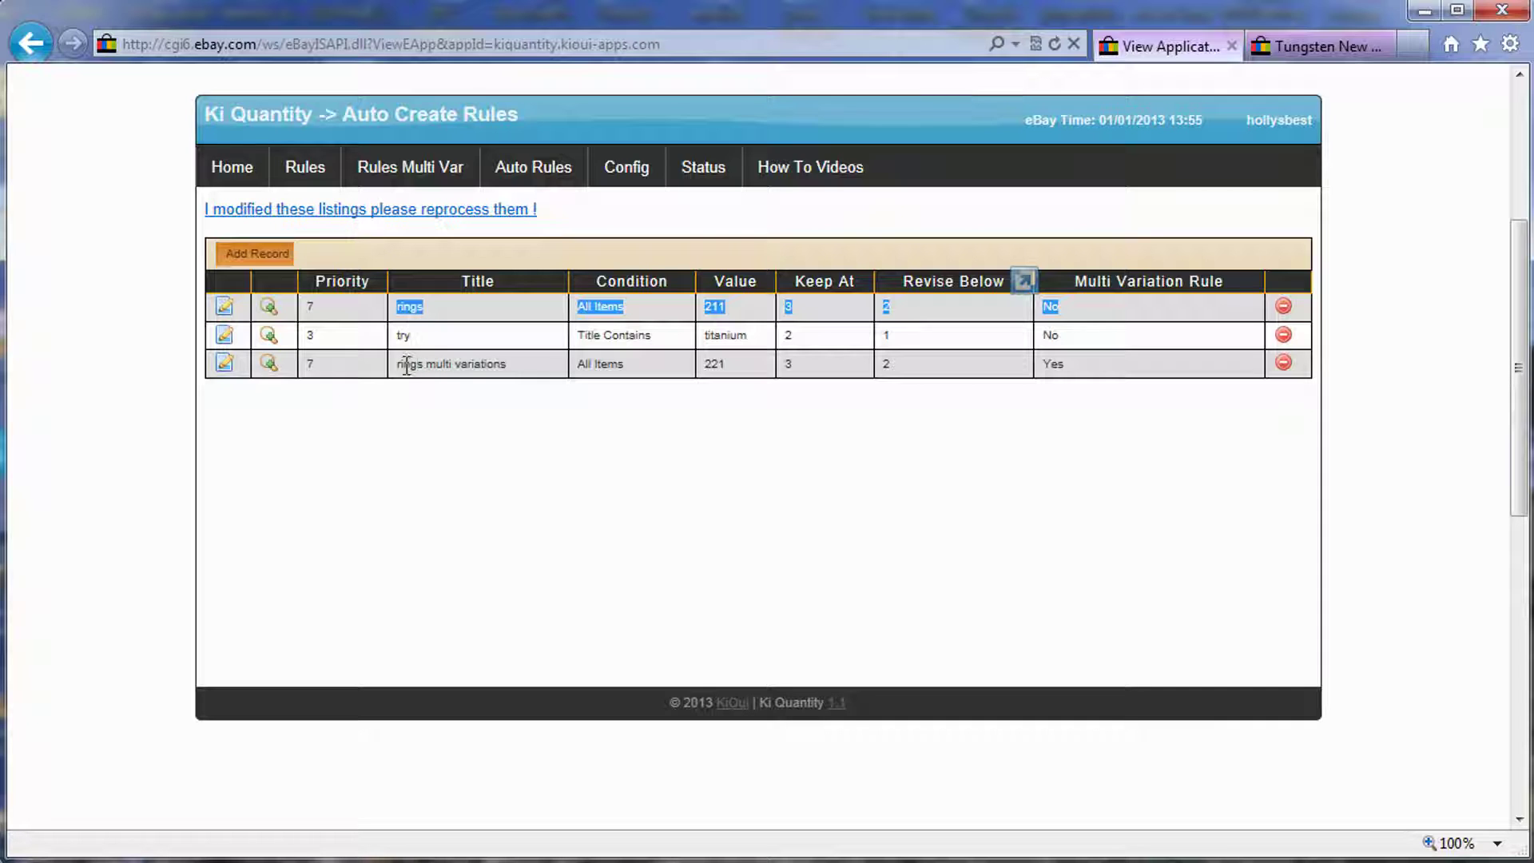
left_click_drag(405, 366, 488, 366)
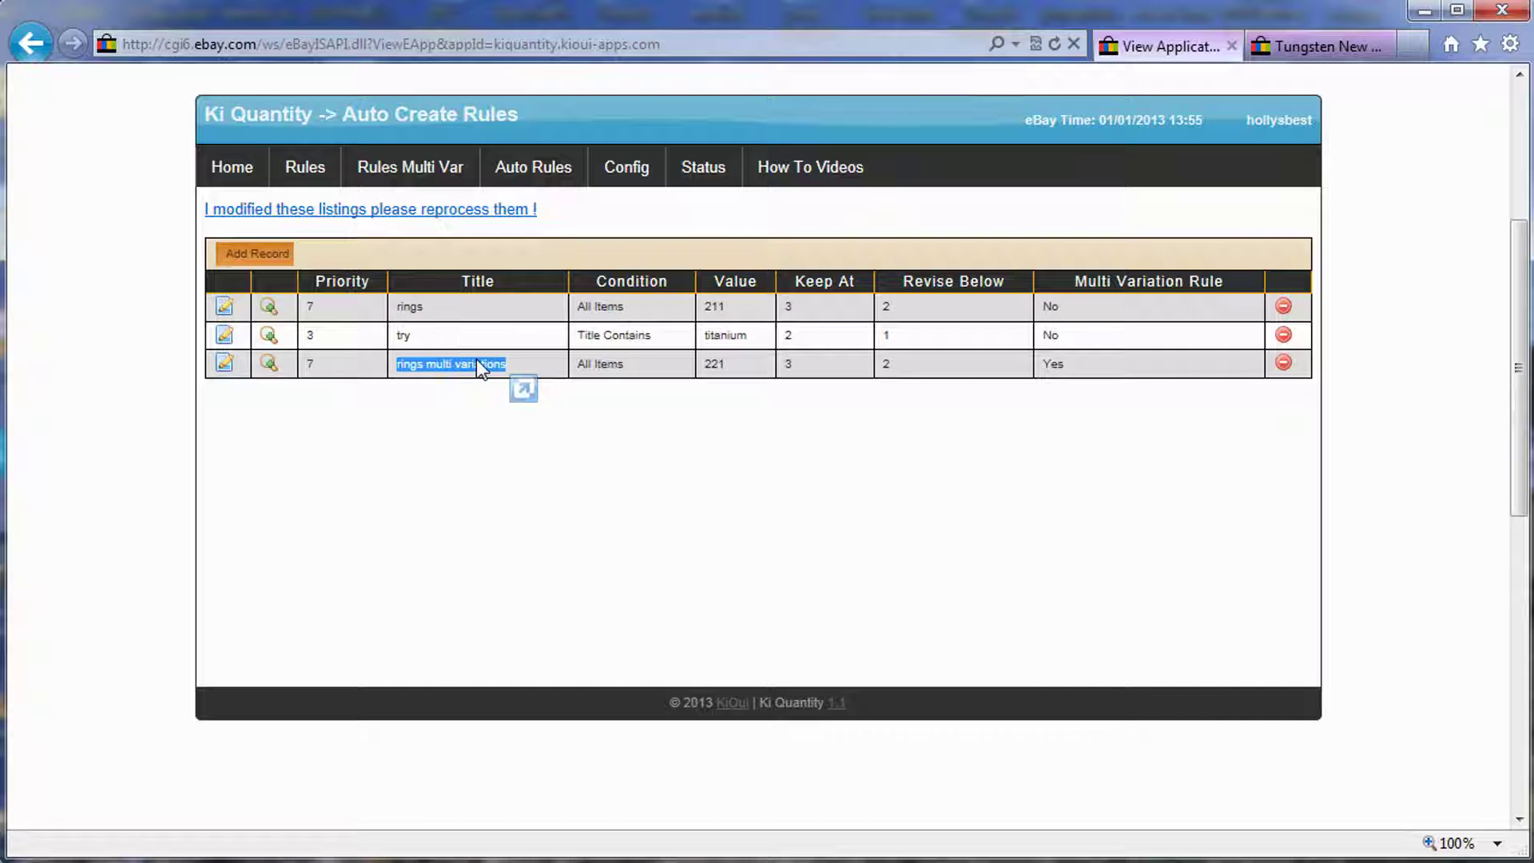
left_click_drag(600, 366, 918, 376)
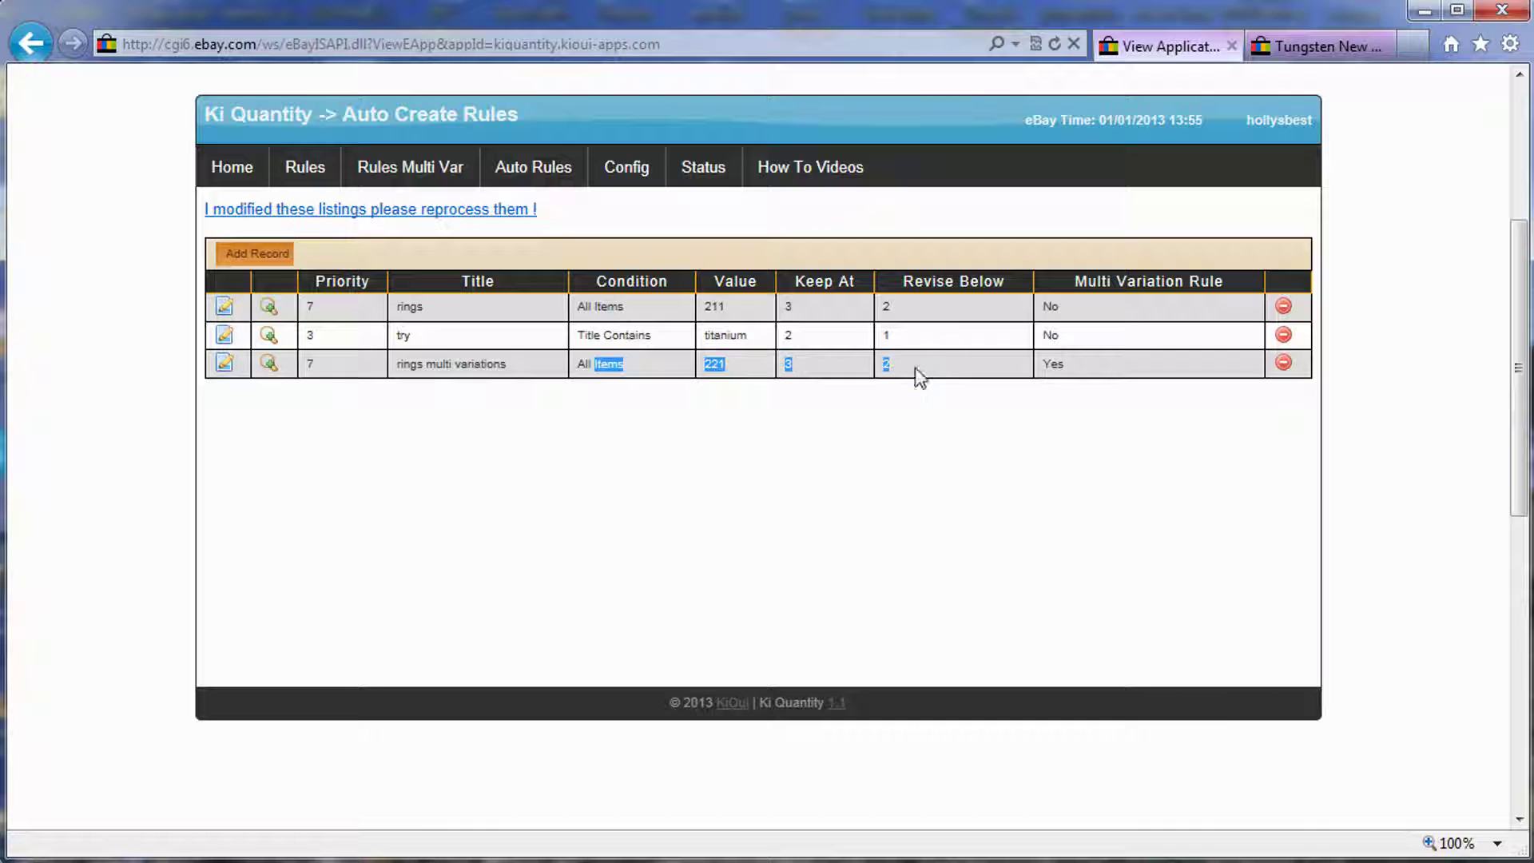
left_click(225, 366)
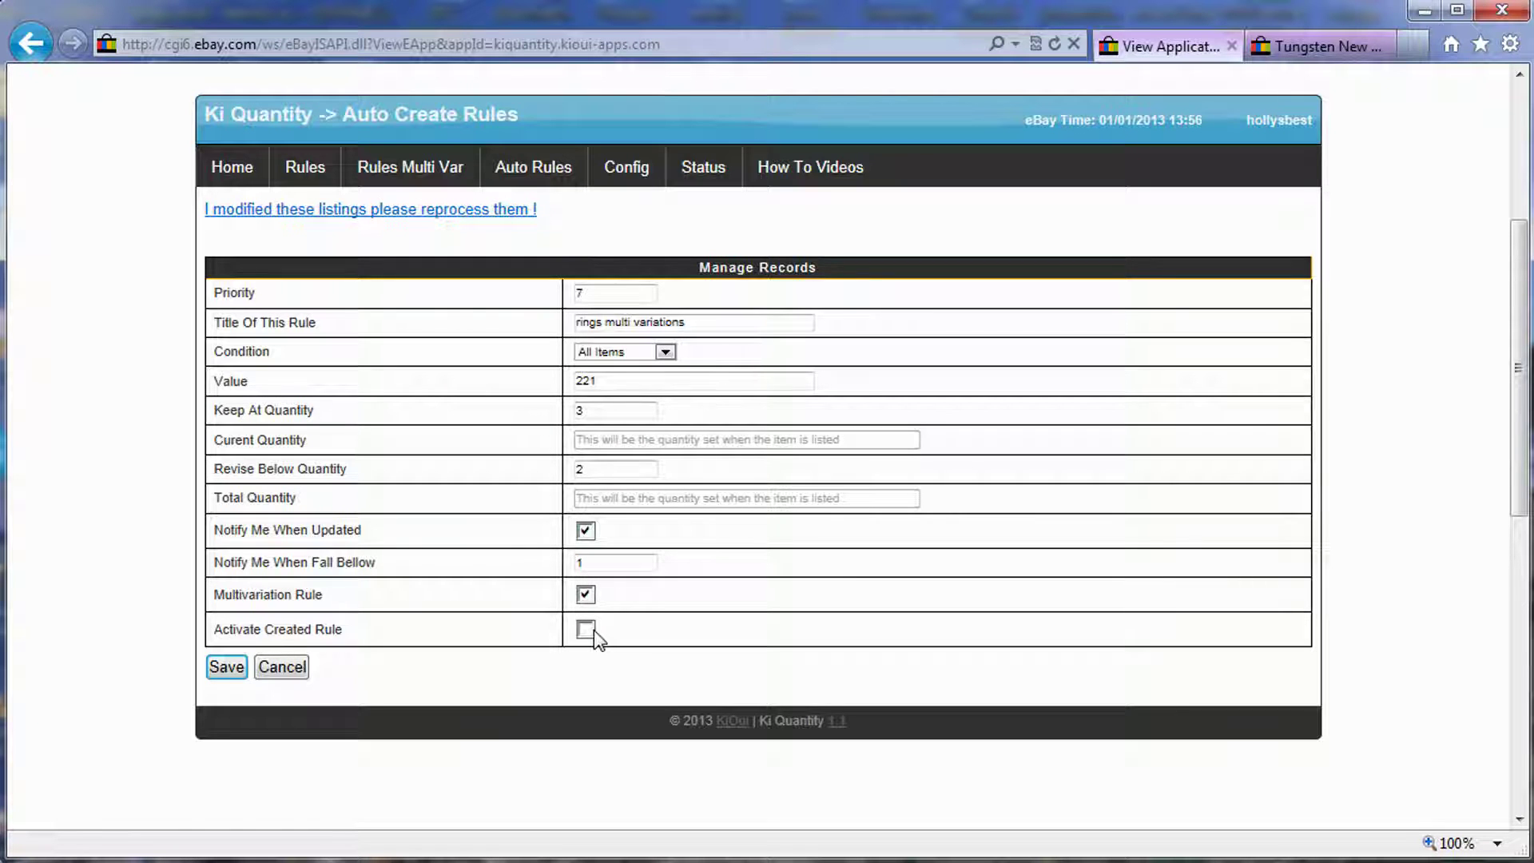
left_click(524, 169)
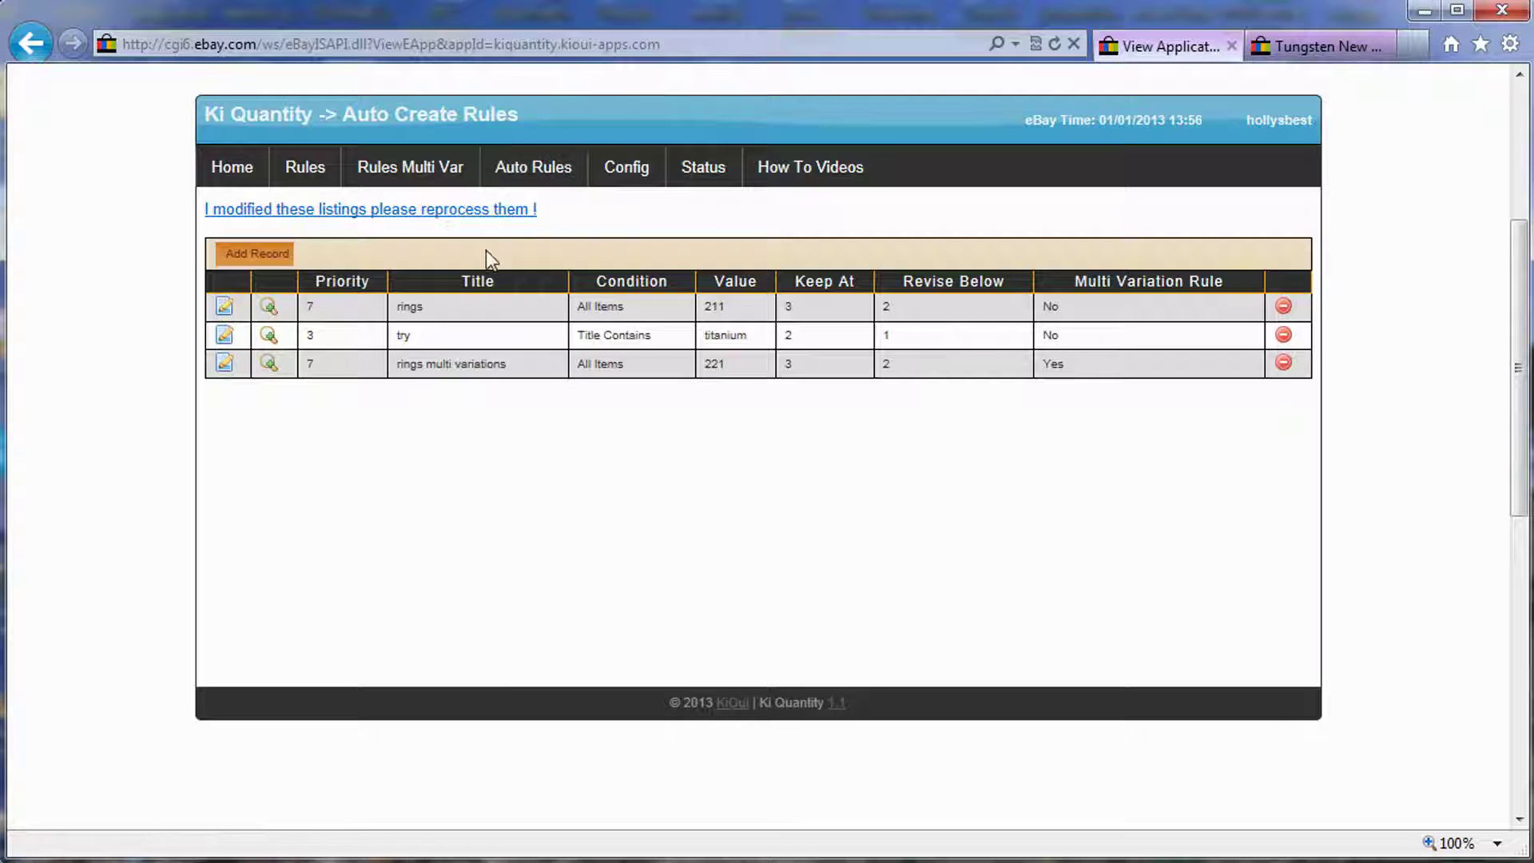
left_click_drag(404, 369, 680, 366)
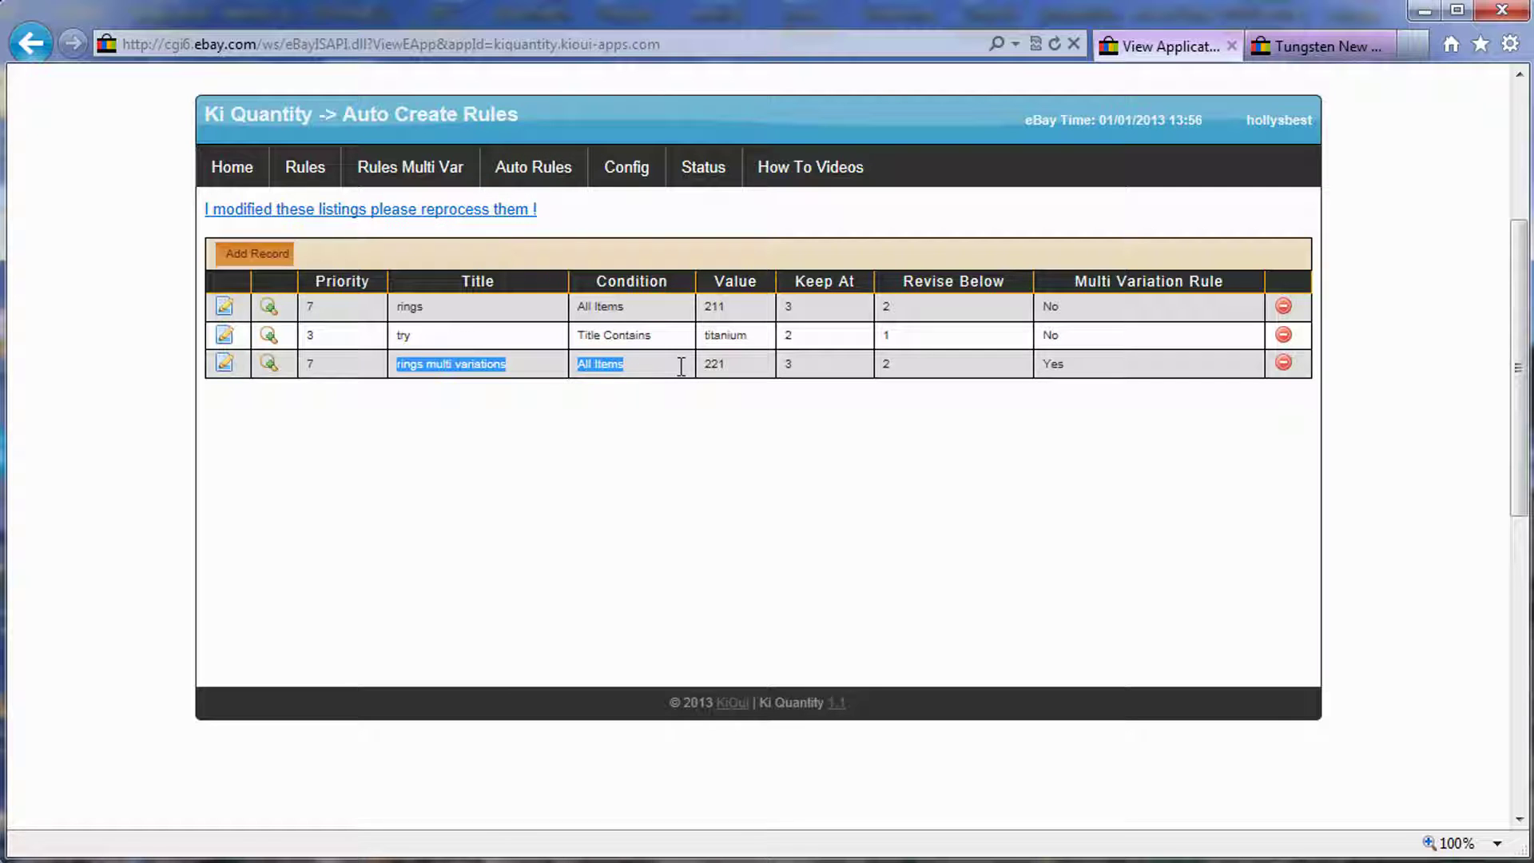
left_click(432, 176)
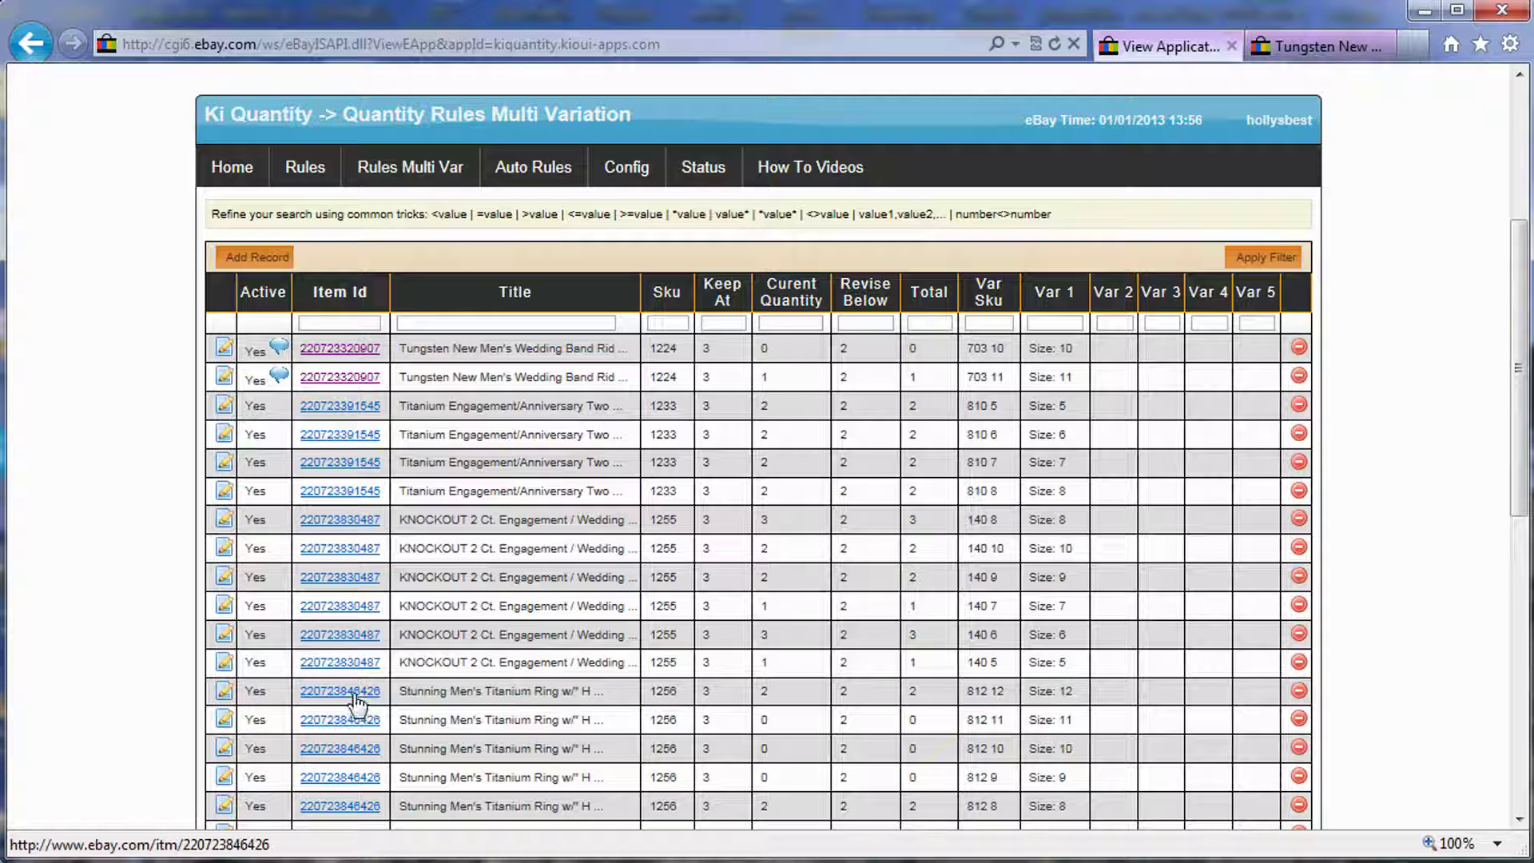
left_click(226, 666)
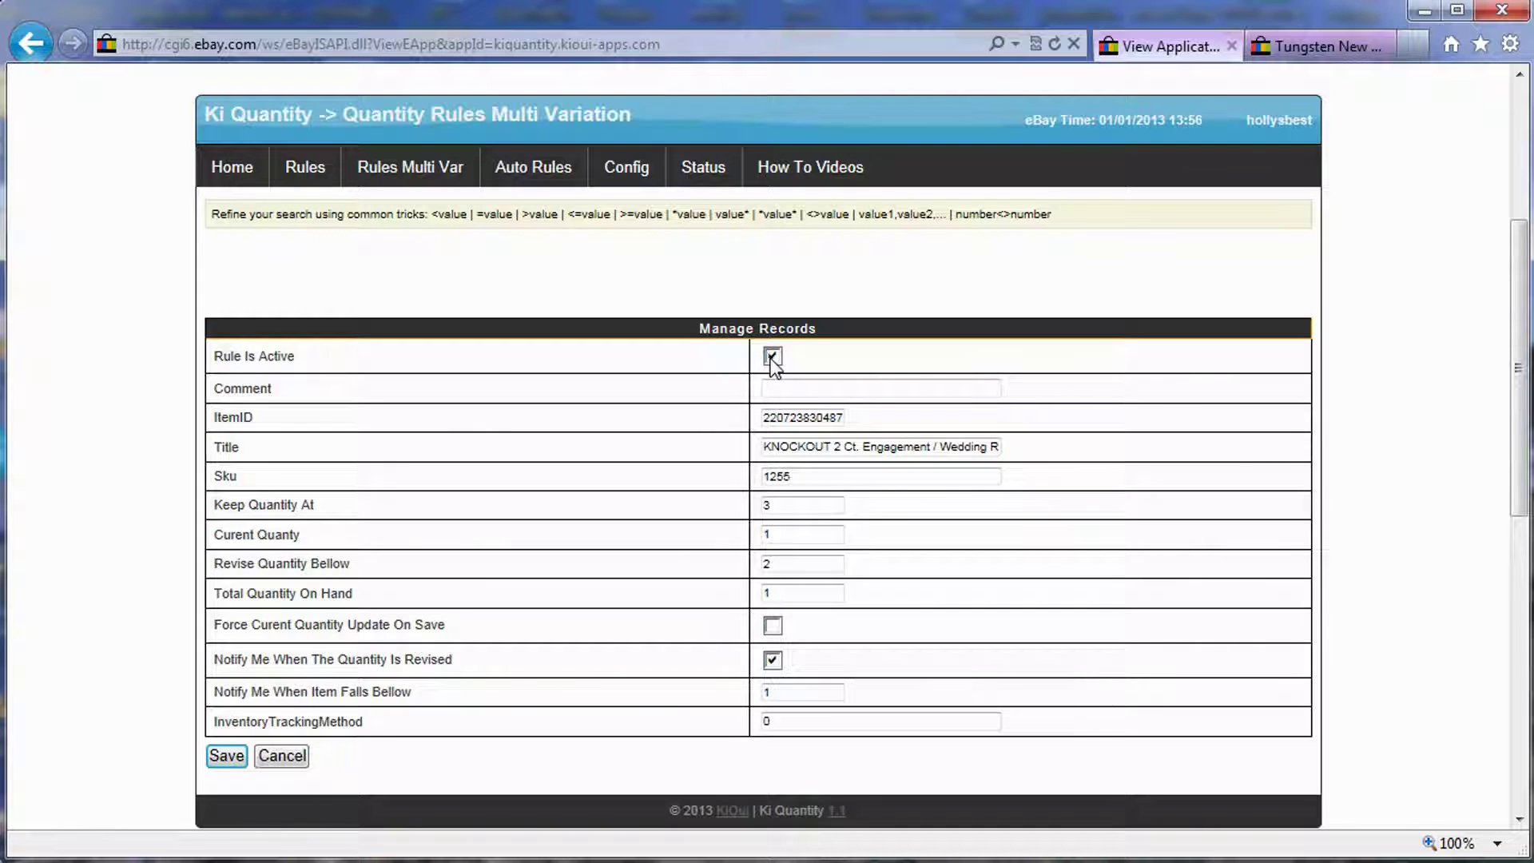
- Go back to the Auto Create Rules list and open the rings rule for editing
left_click(523, 184)
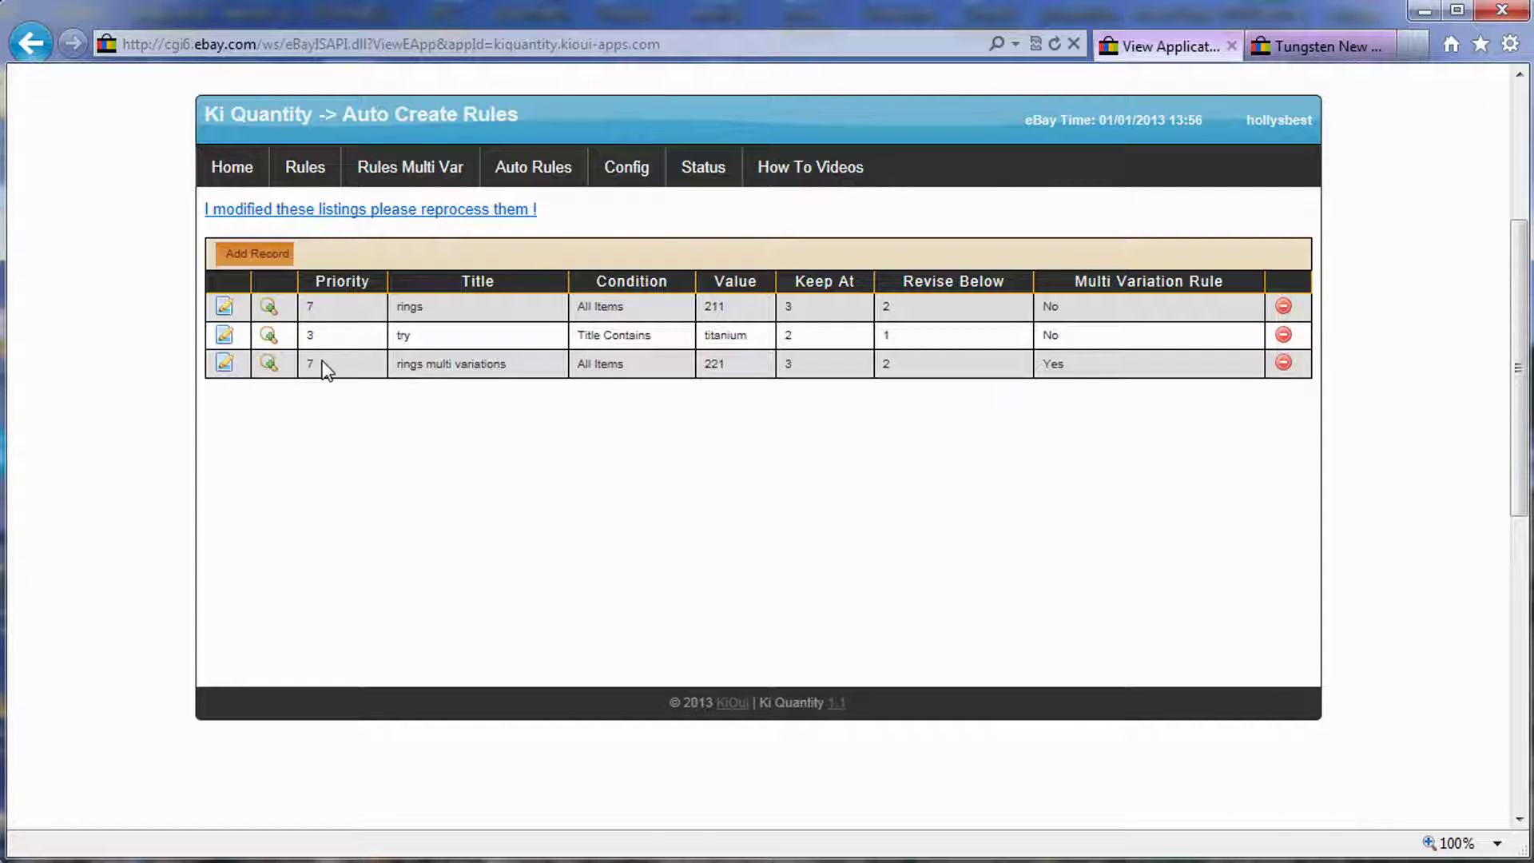
left_click(225, 307)
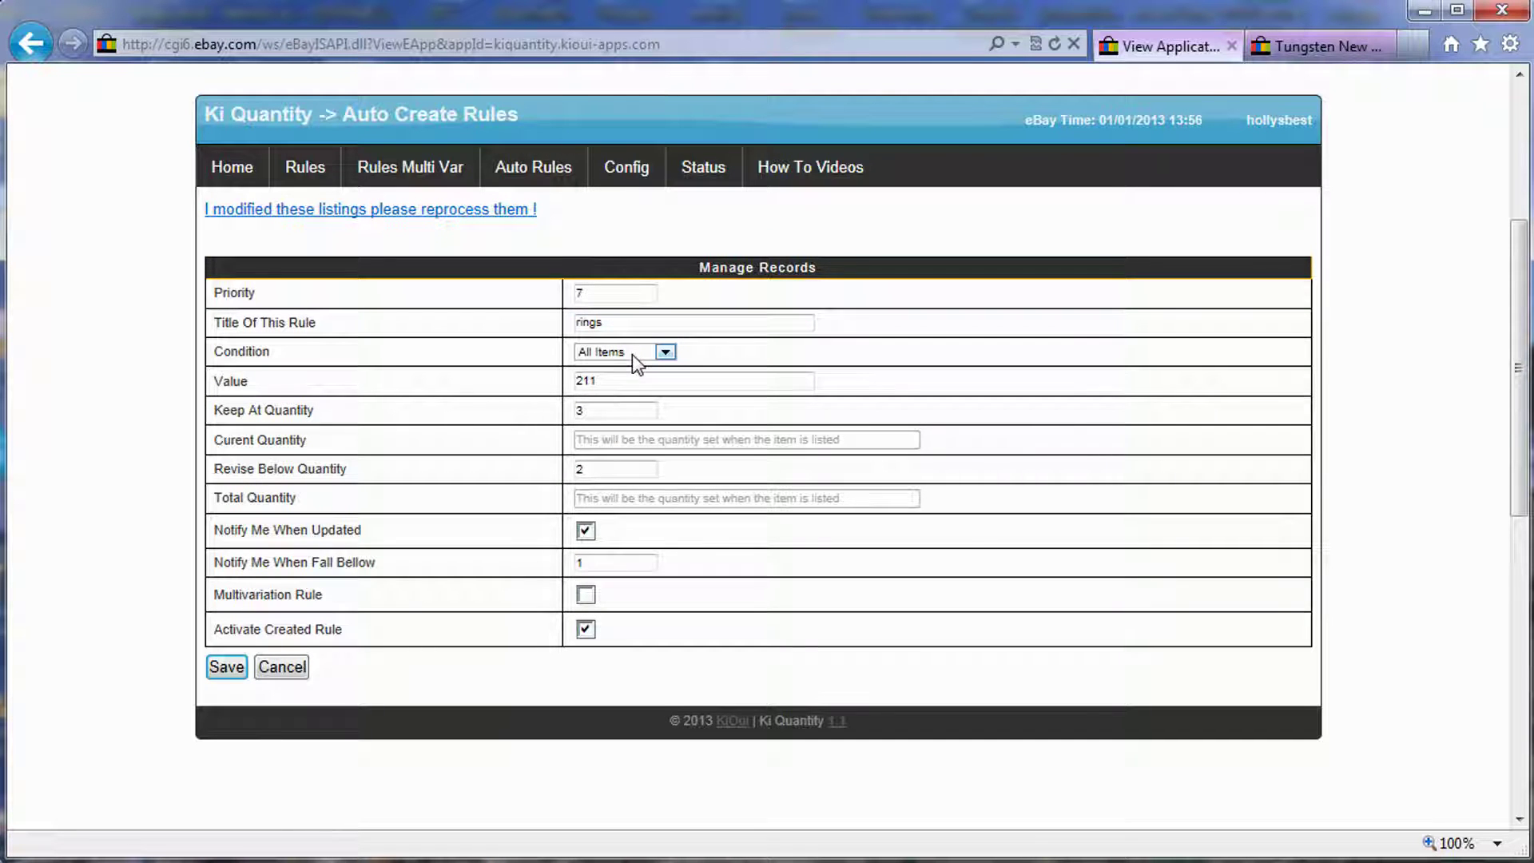
- Inspect the rings rule's value 211, keep-at and revise-below quantities, toggling Multivariation on then off
left_click_drag(621, 382, 453, 377)
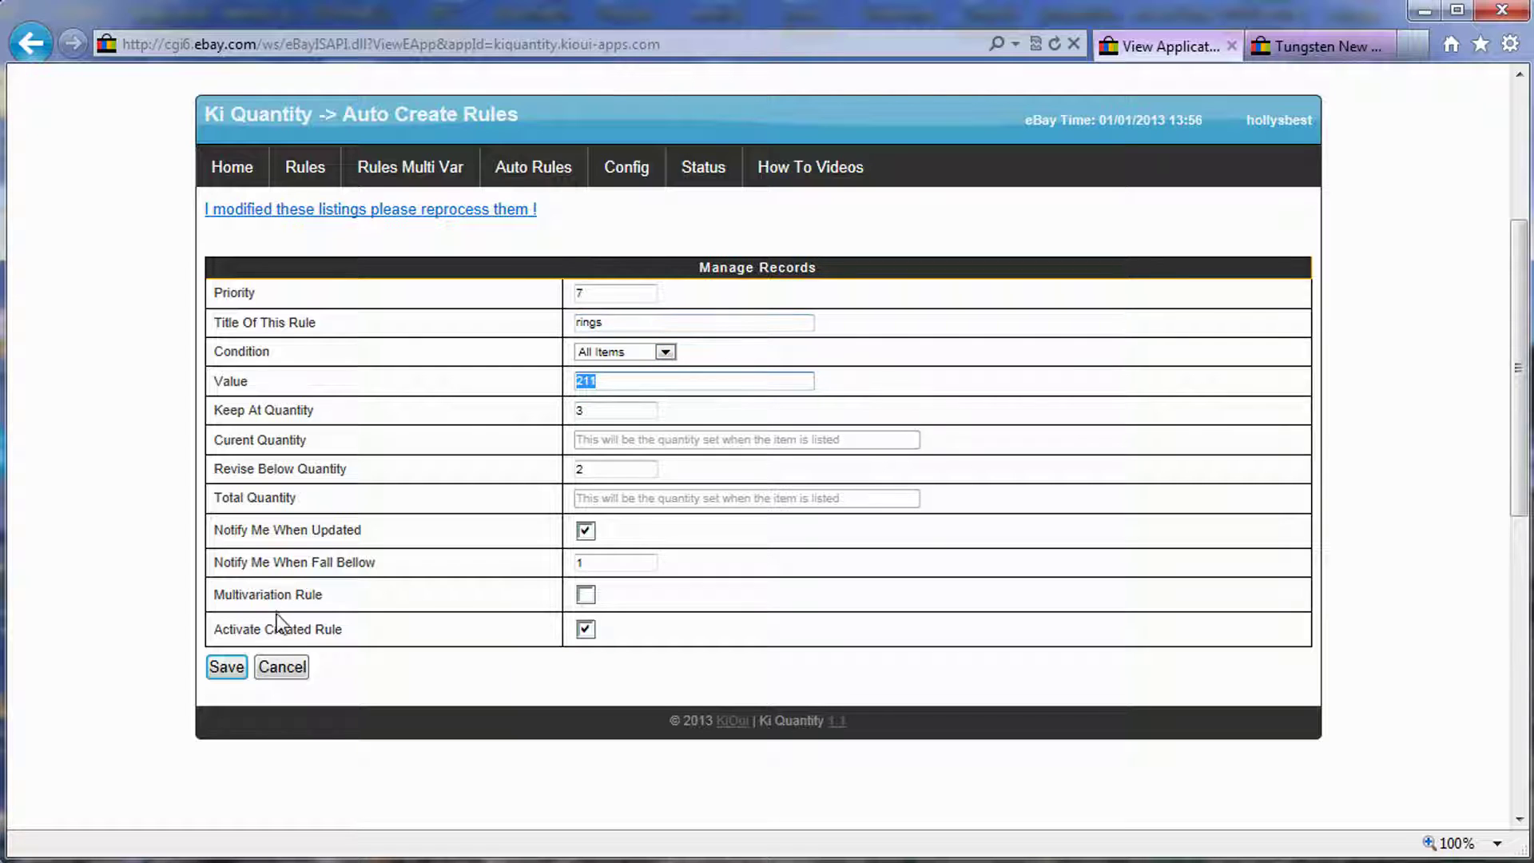
triple_click(308, 594)
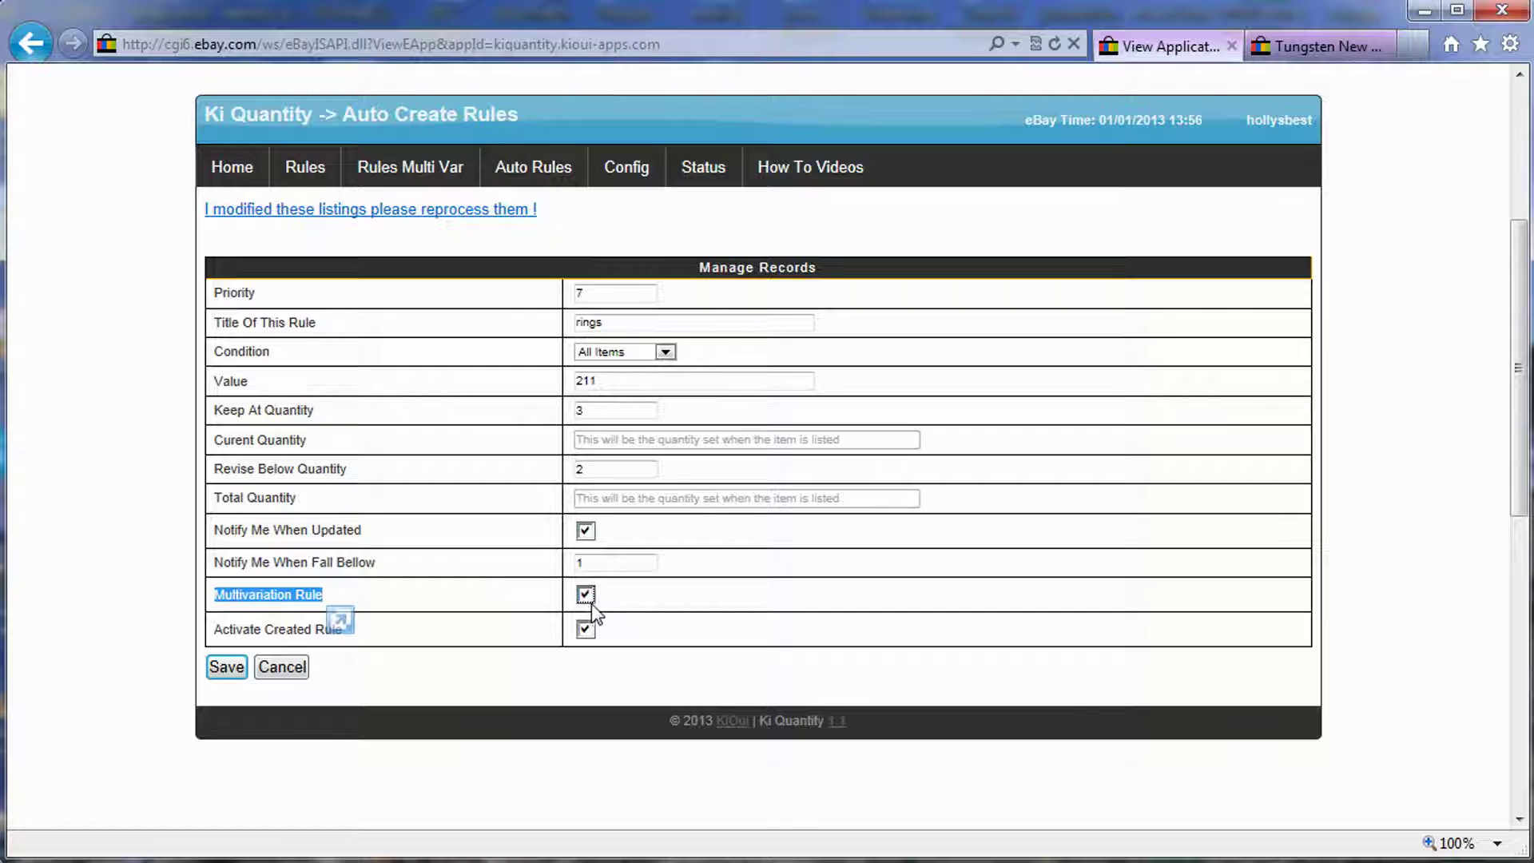
double_click(607, 410)
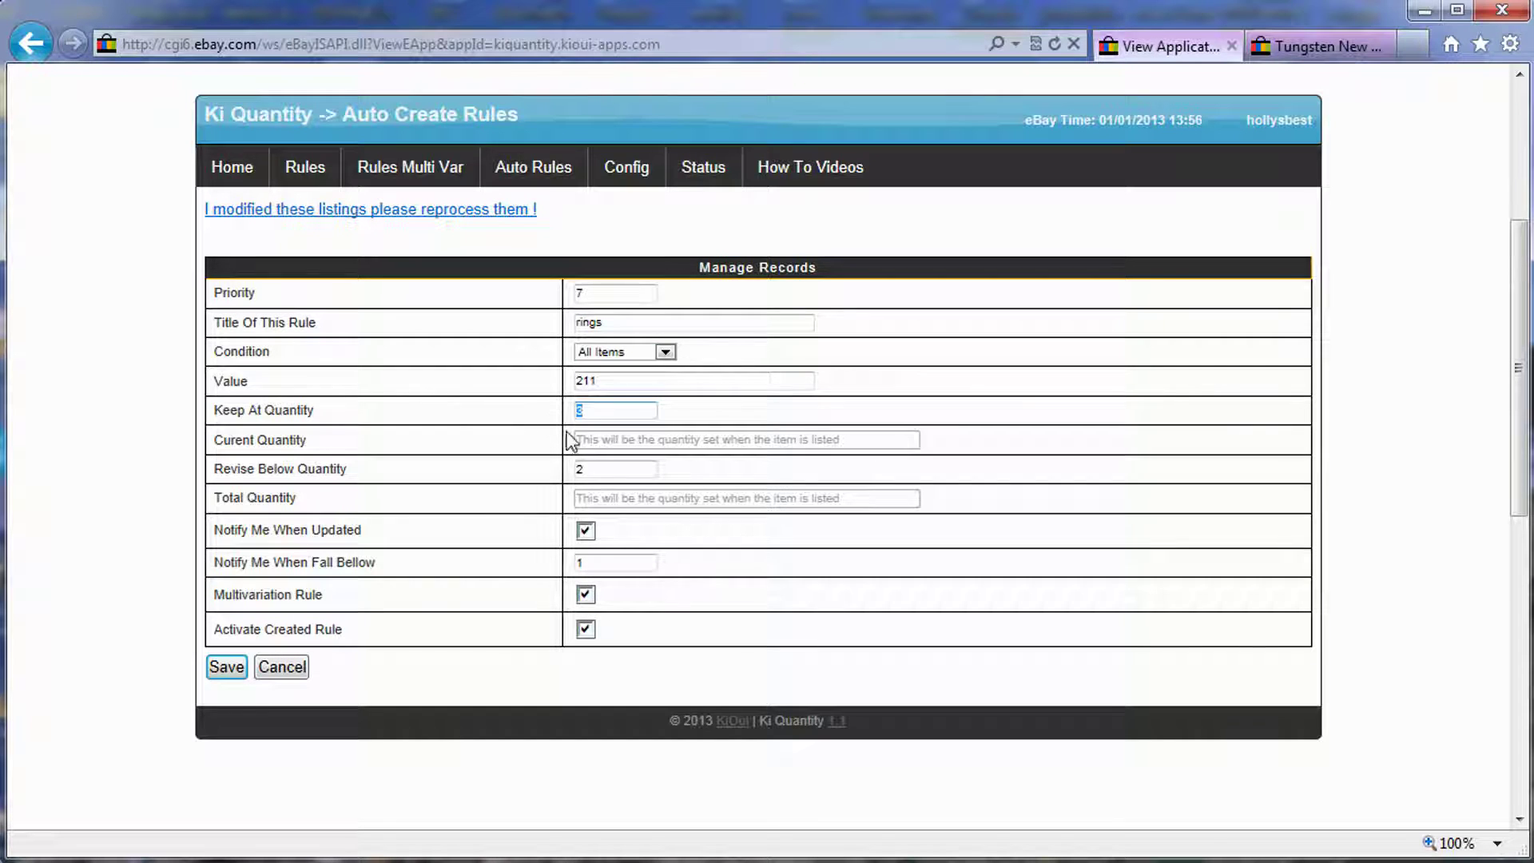
double_click(603, 471)
left_click(444, 601)
- Open the tungsten bracelet rule, switch it inactive and back active, then leave for Rules Multi Var unsaved
left_click(311, 171)
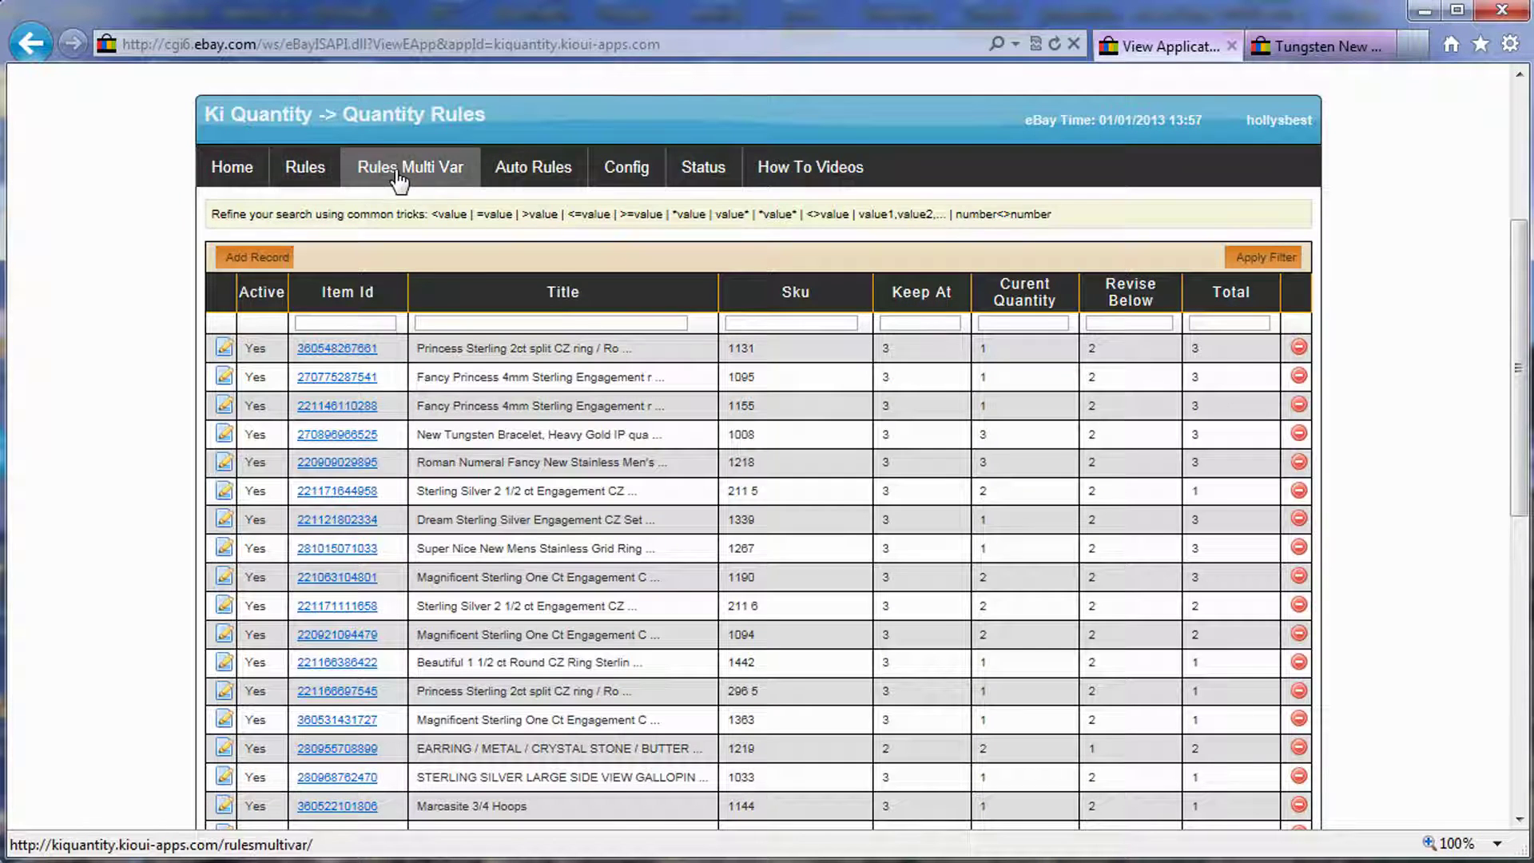
left_click(223, 435)
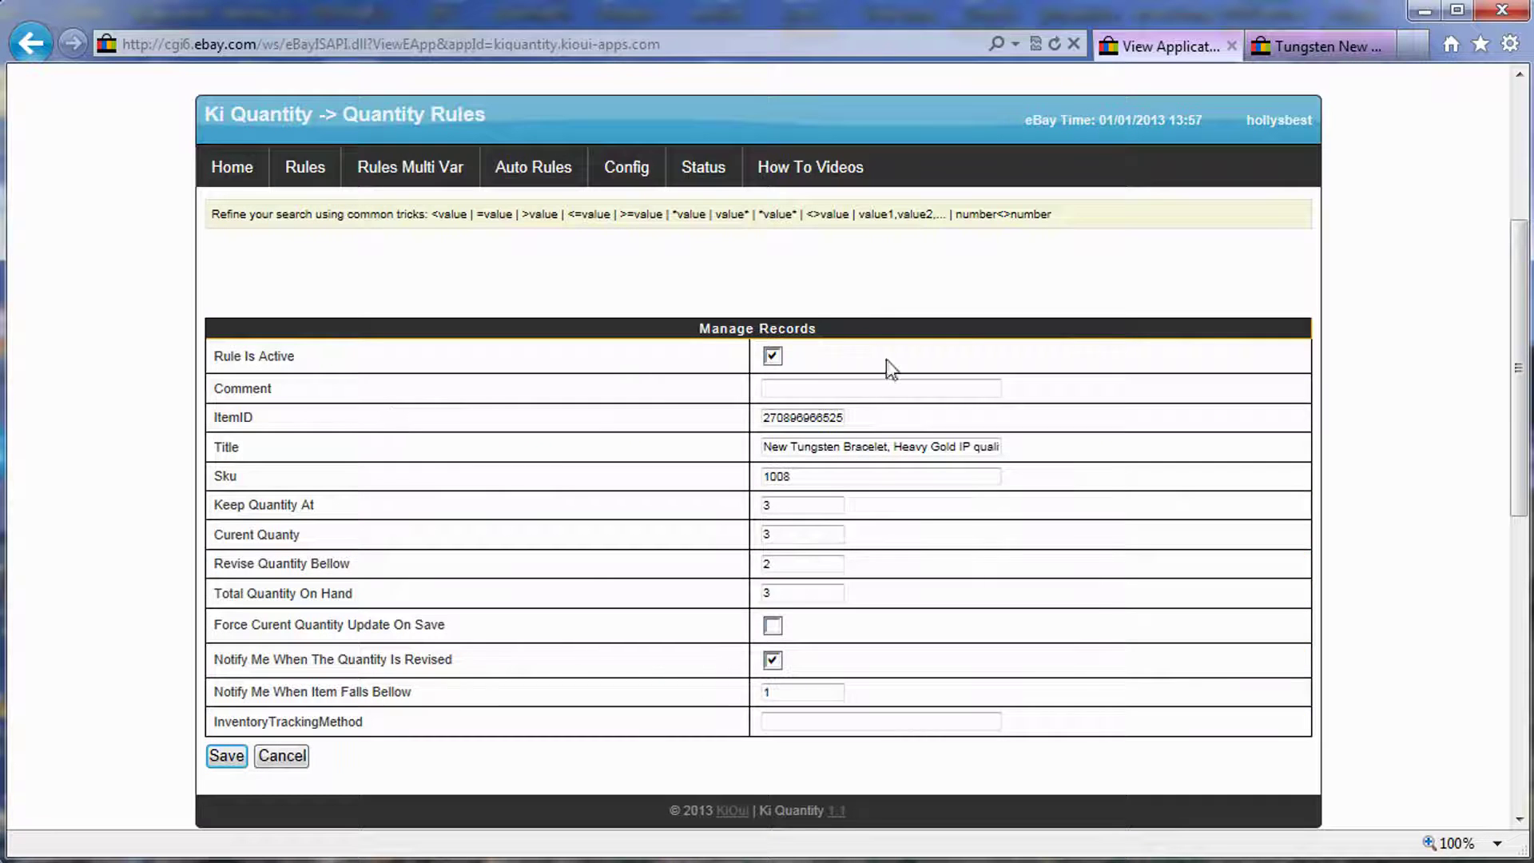
left_click(773, 357)
left_click(808, 505)
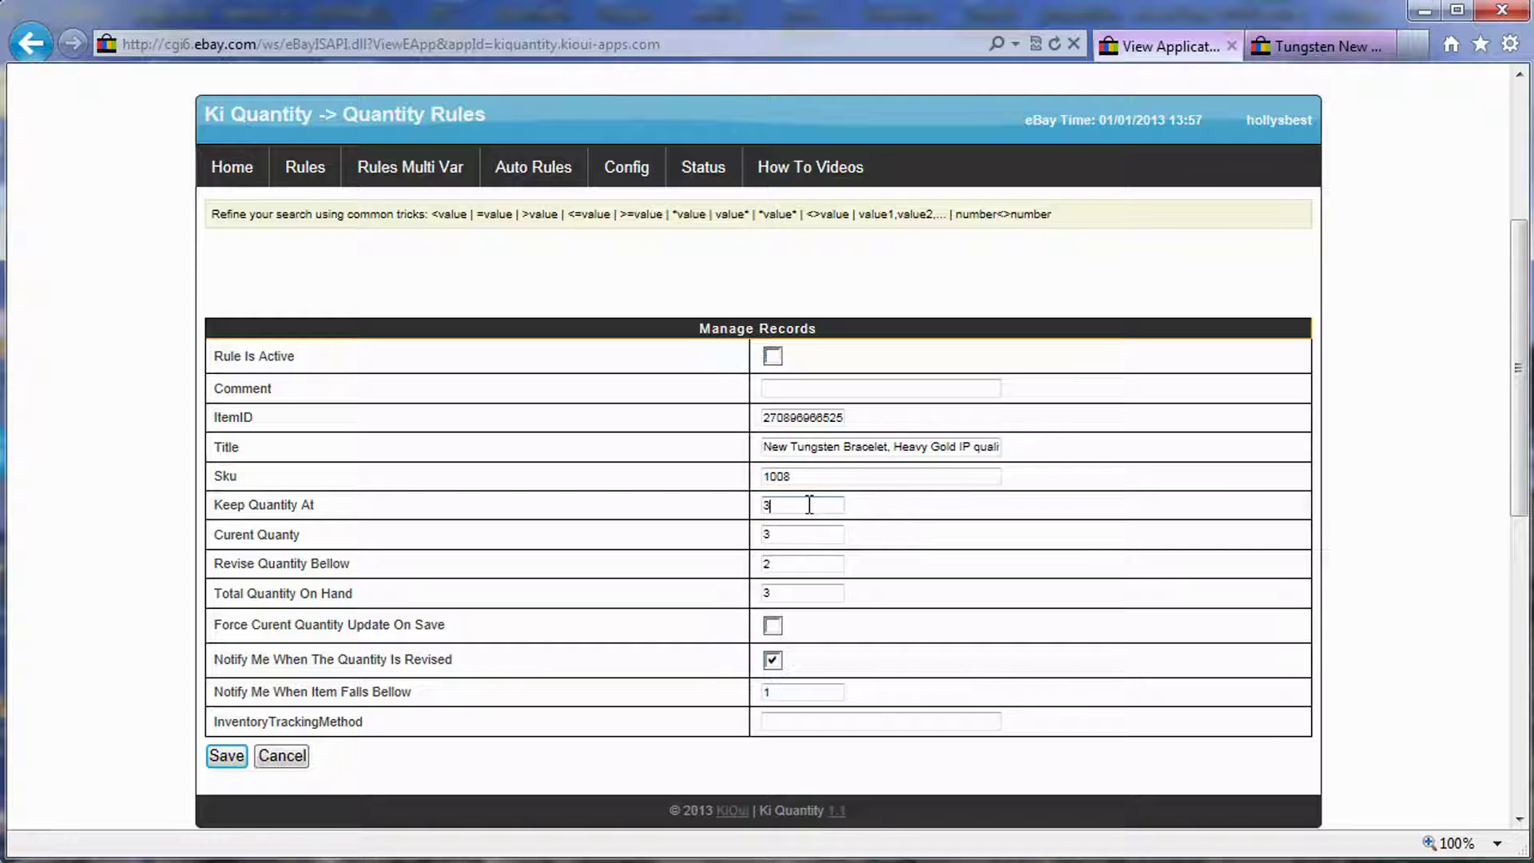
left_click_drag(808, 505, 755, 511)
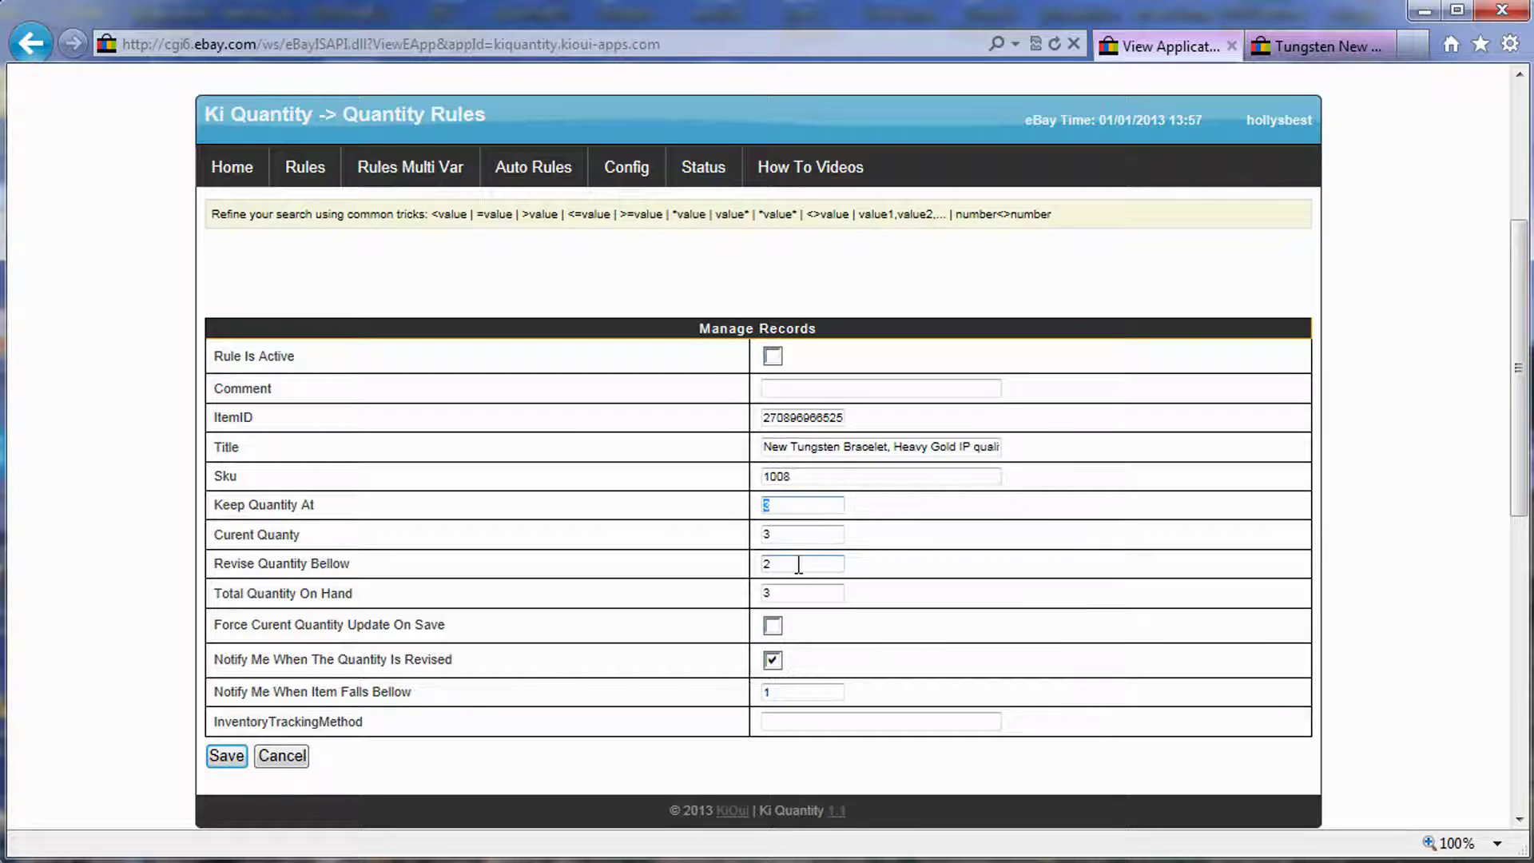
left_click(770, 357)
left_click(385, 172)
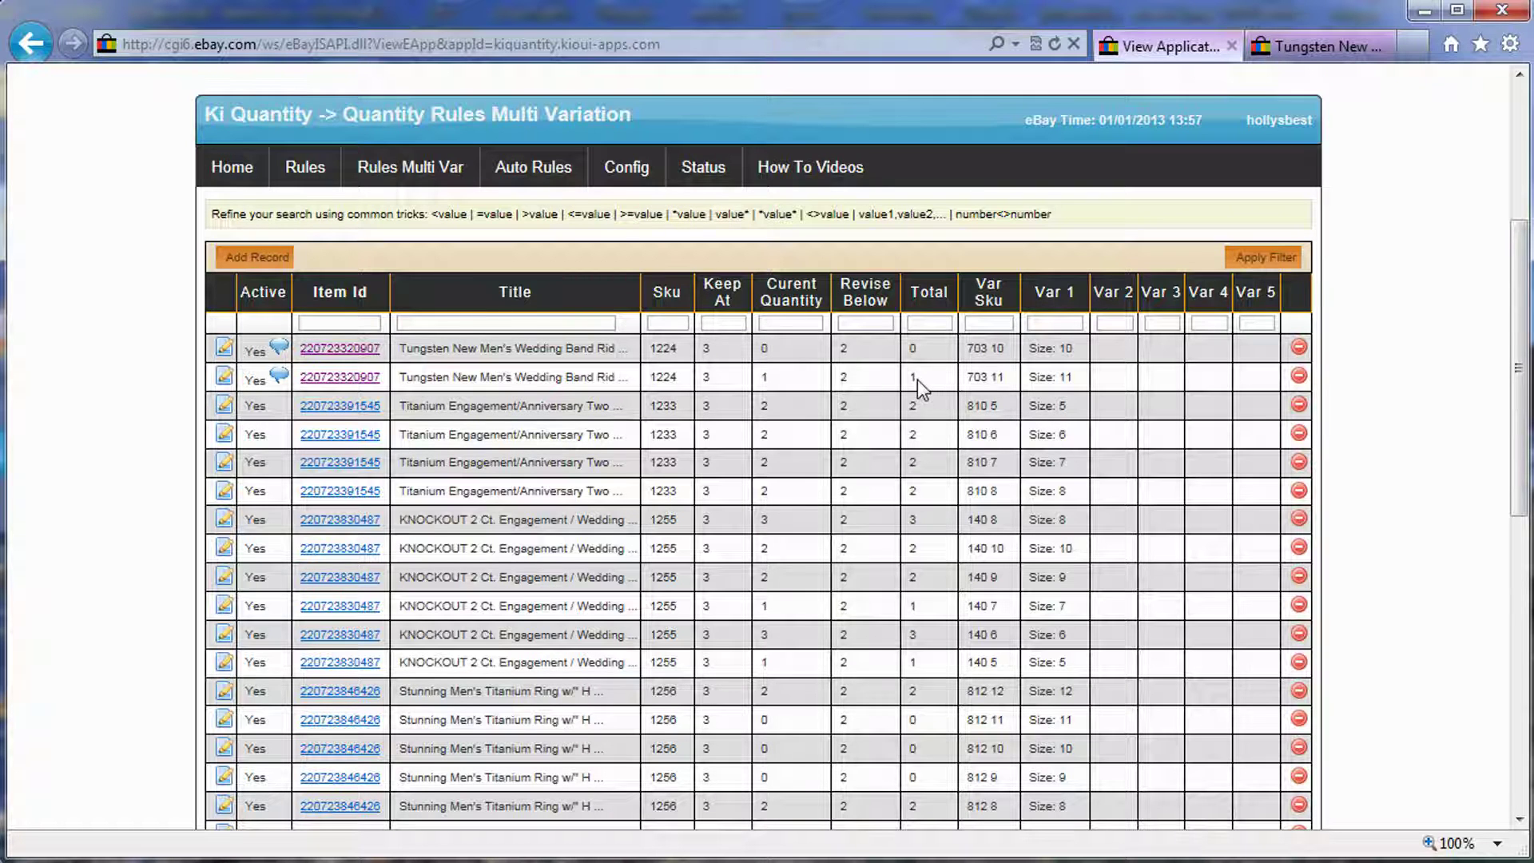
- Uncheck Rule Is Active on the tungsten wedding band's size 11 variation rule and save it
mouse_move(917, 380)
left_mouse_down()
mouse_move(401, 379)
mouse_move(937, 380)
mouse_move(917, 384)
left_mouse_up()
left_click(225, 375)
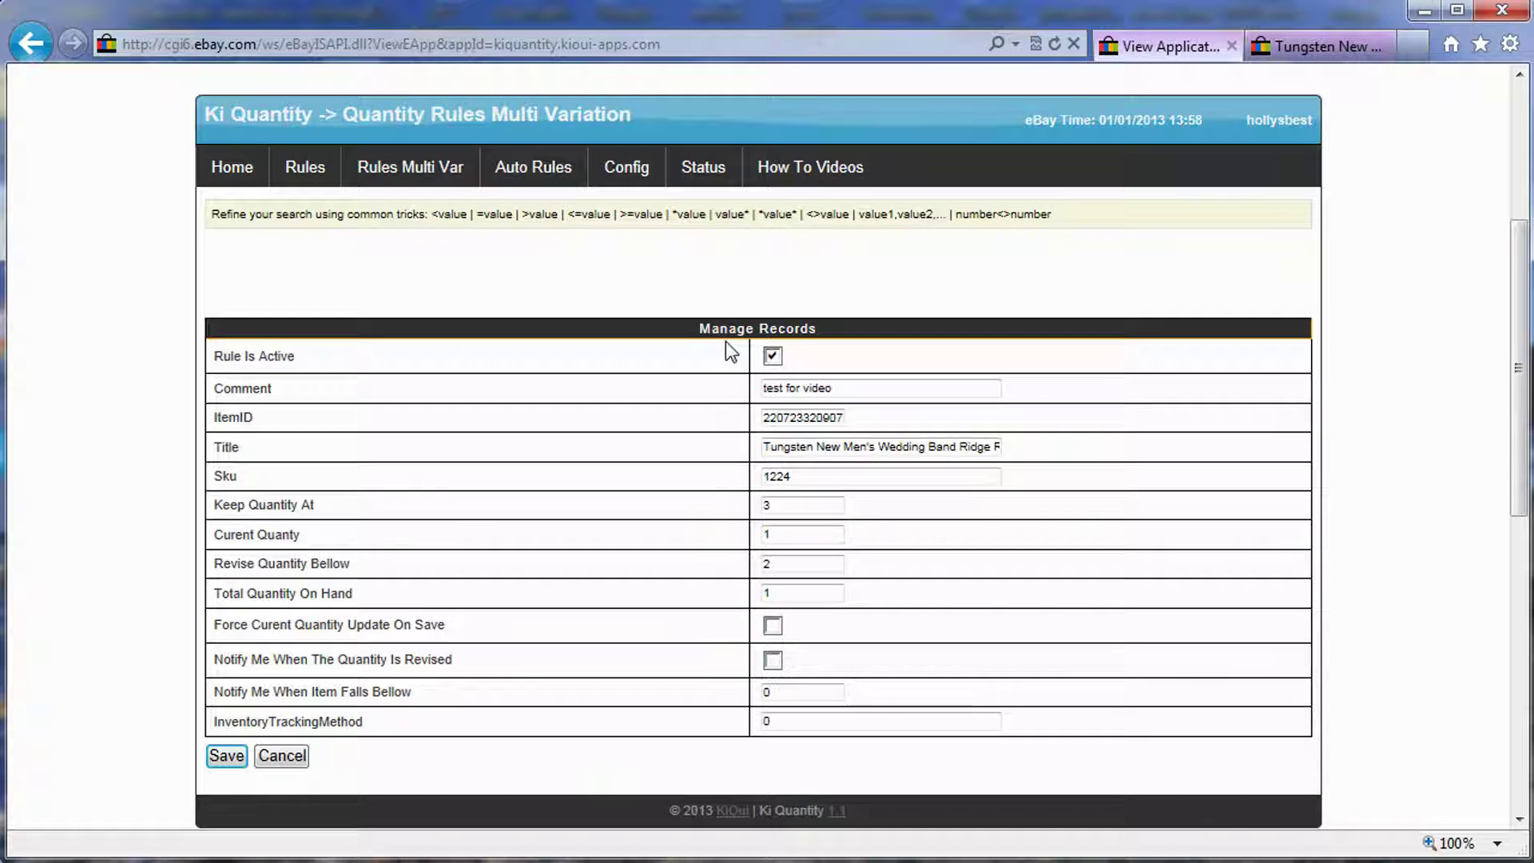
left_click(774, 357)
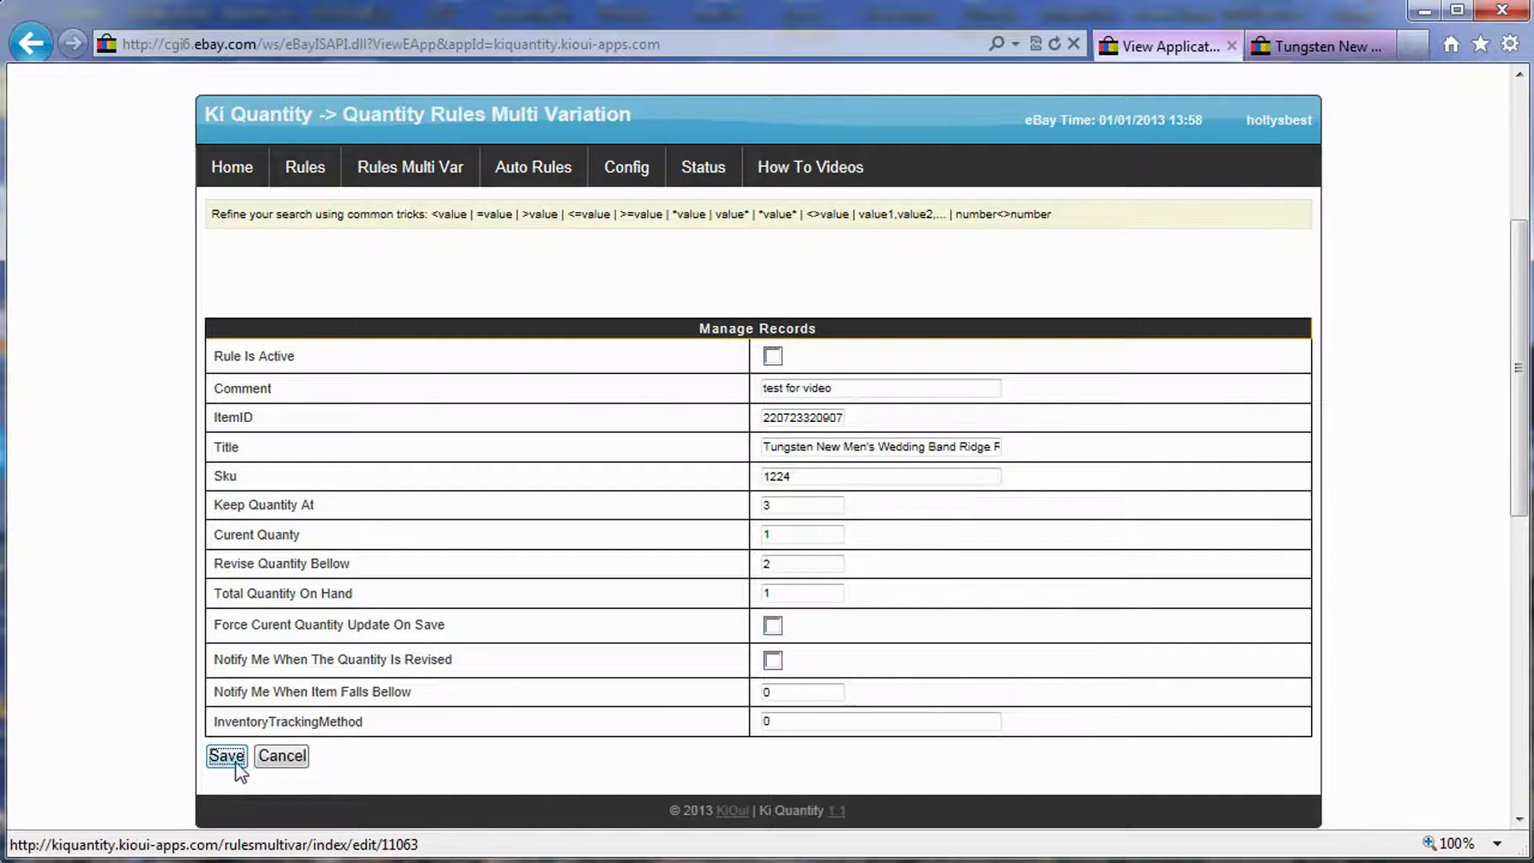
left_click(227, 756)
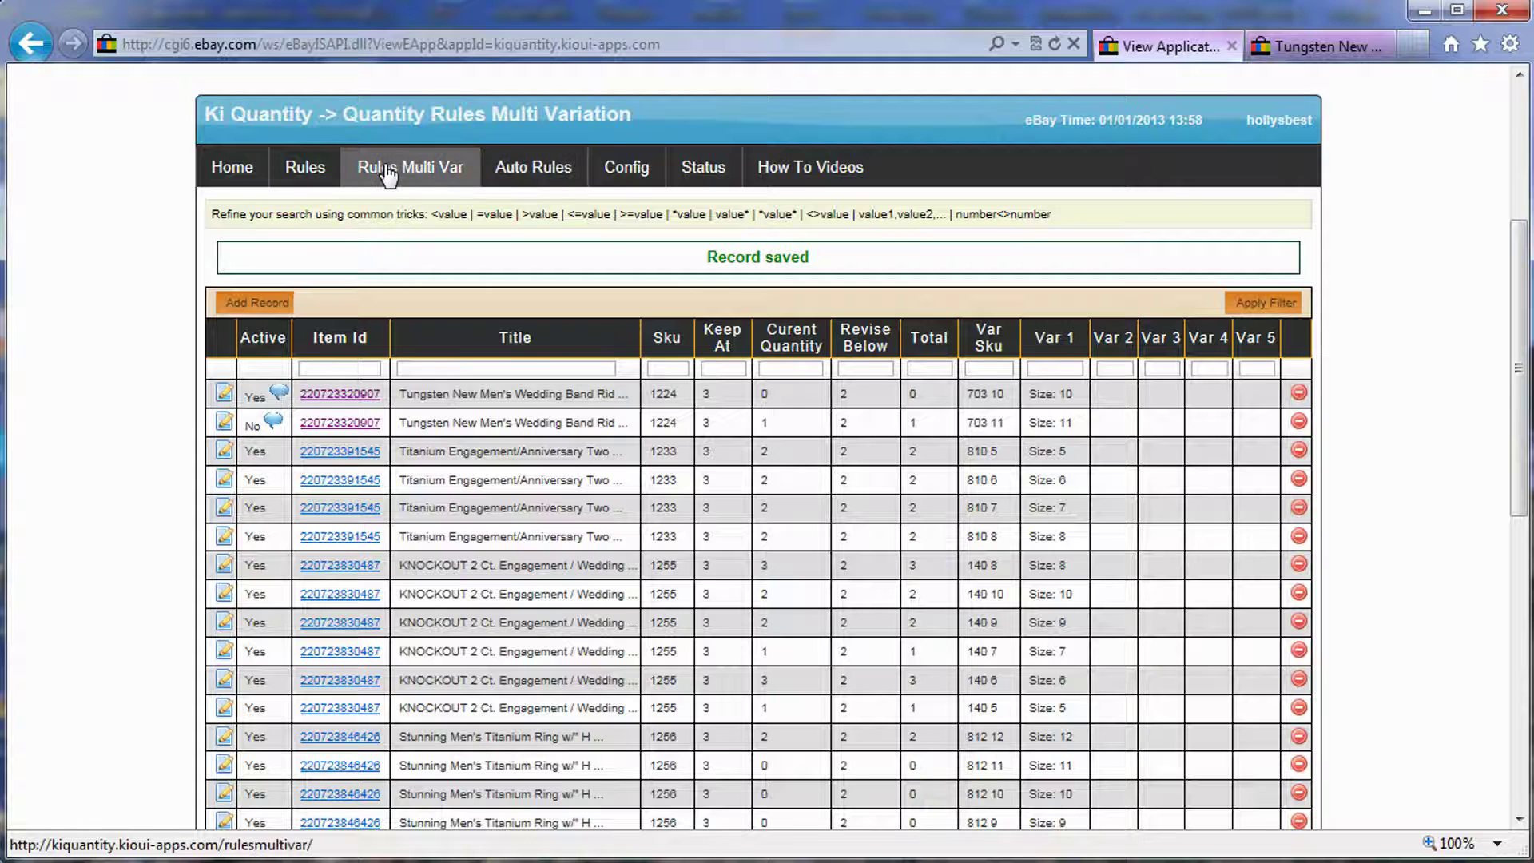
left_click(534, 182)
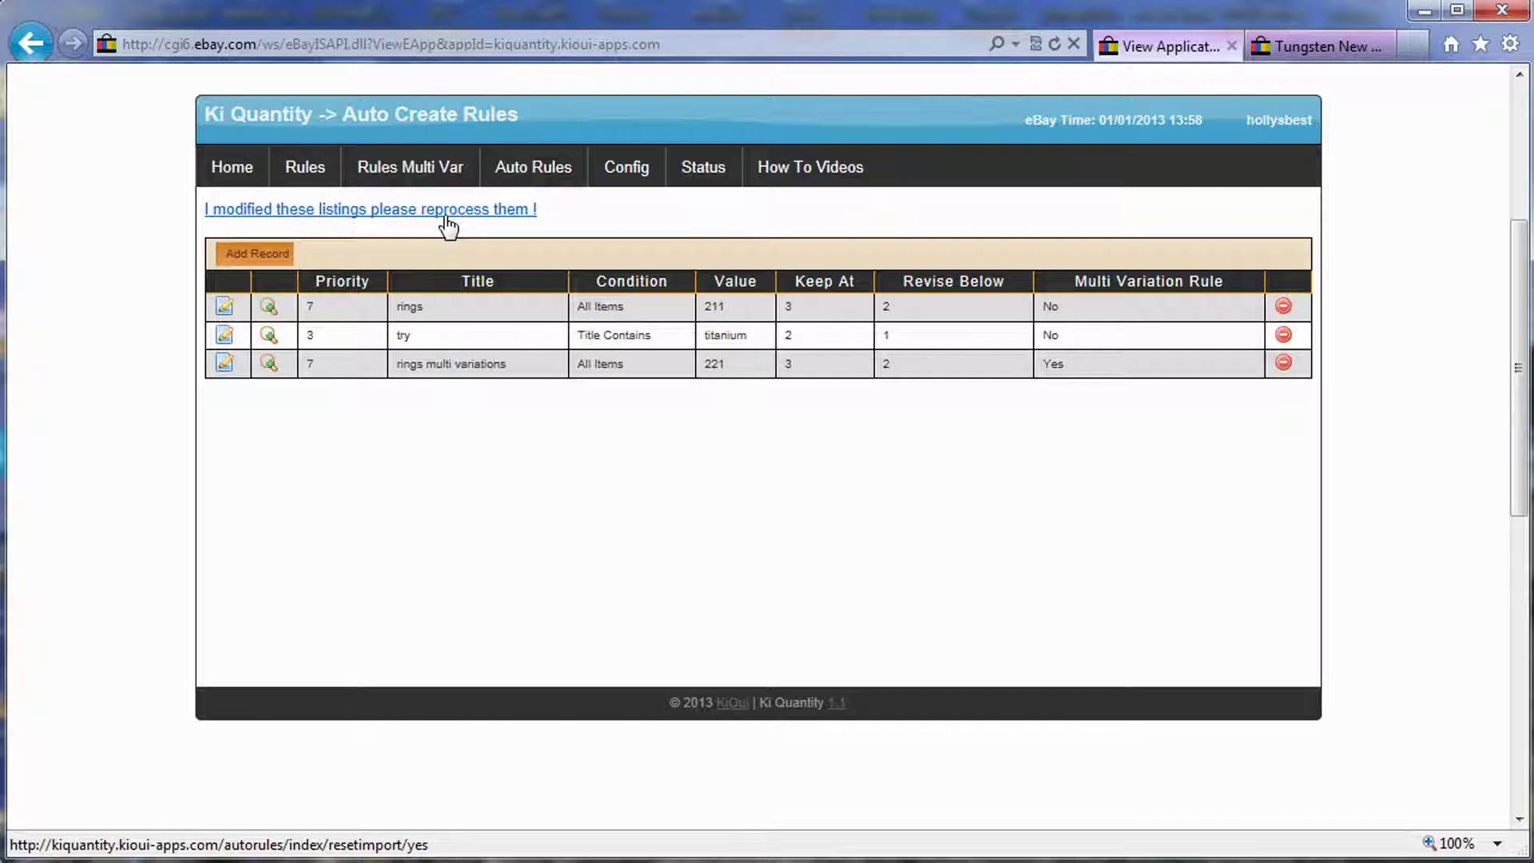
left_click_drag(388, 263, 569, 431)
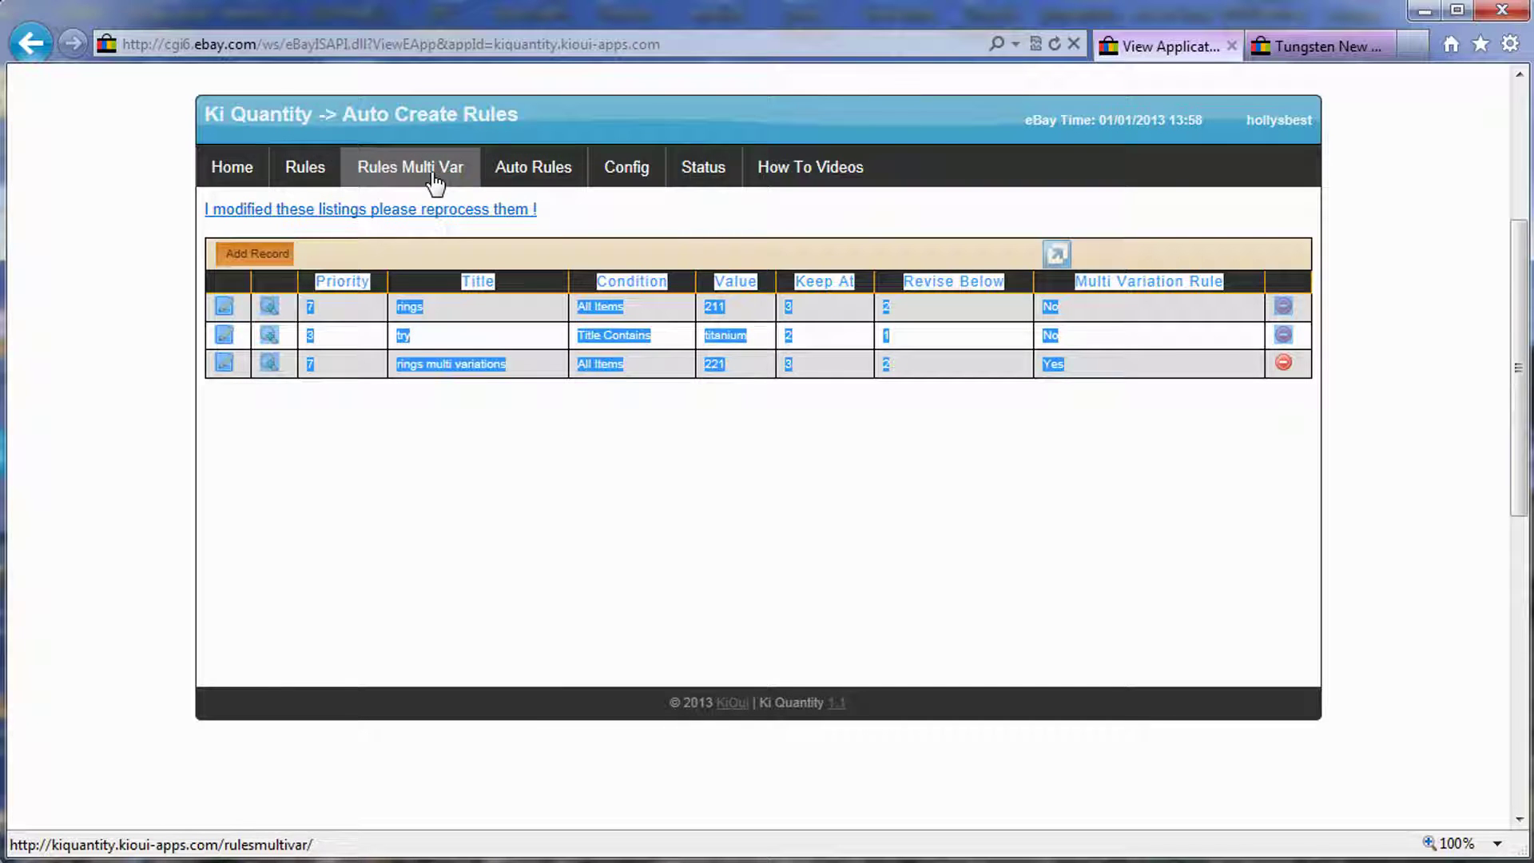
left_click(322, 172)
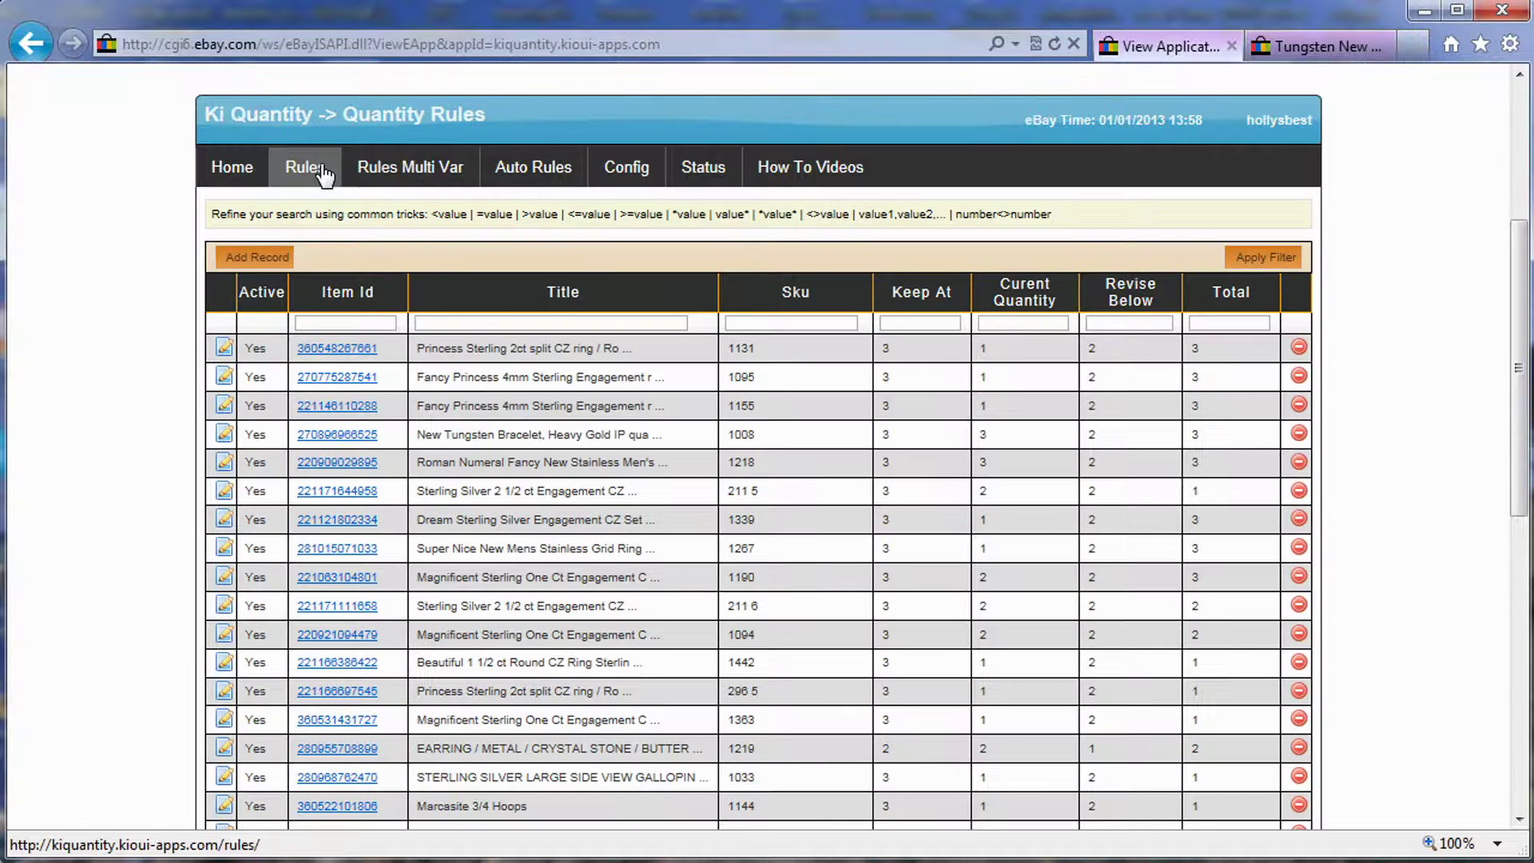
left_click(401, 172)
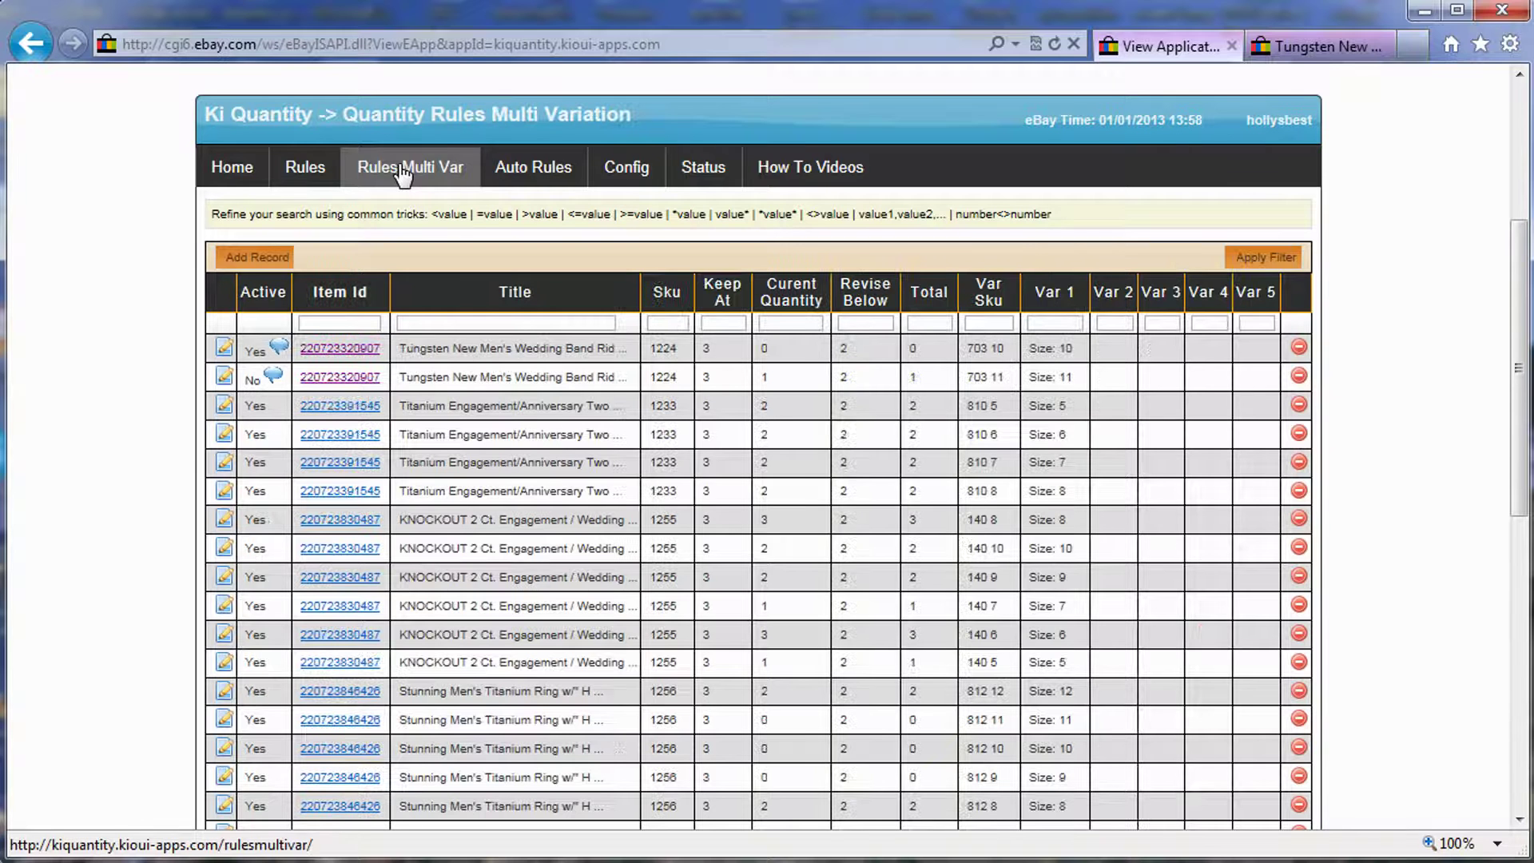
- Highlight the tungsten band's item number and review its size 10 rule, cancelling without changes
left_click_drag(381, 377, 294, 382)
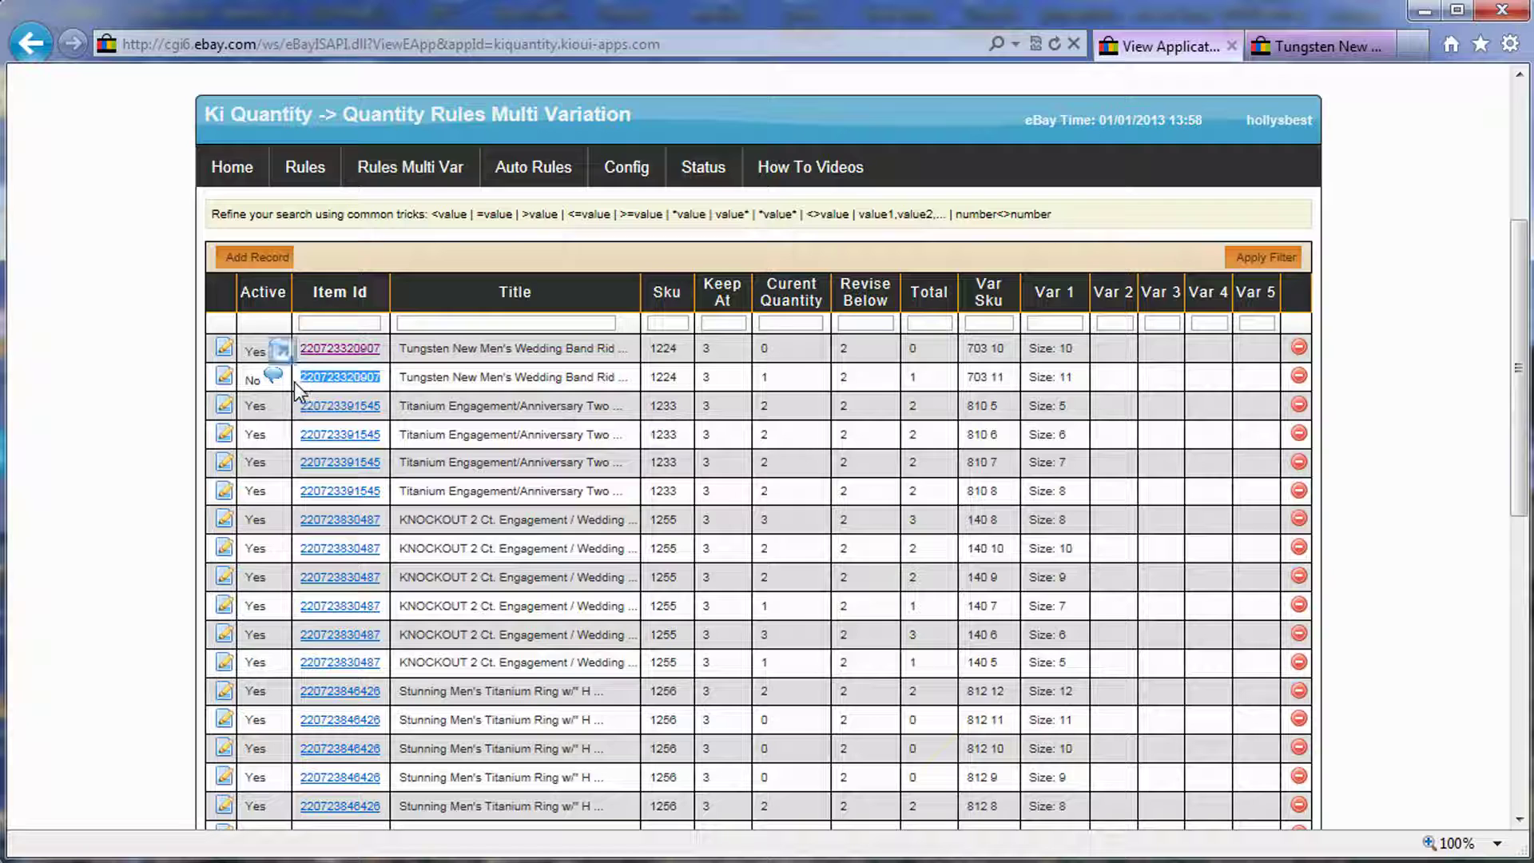
left_click(627, 382)
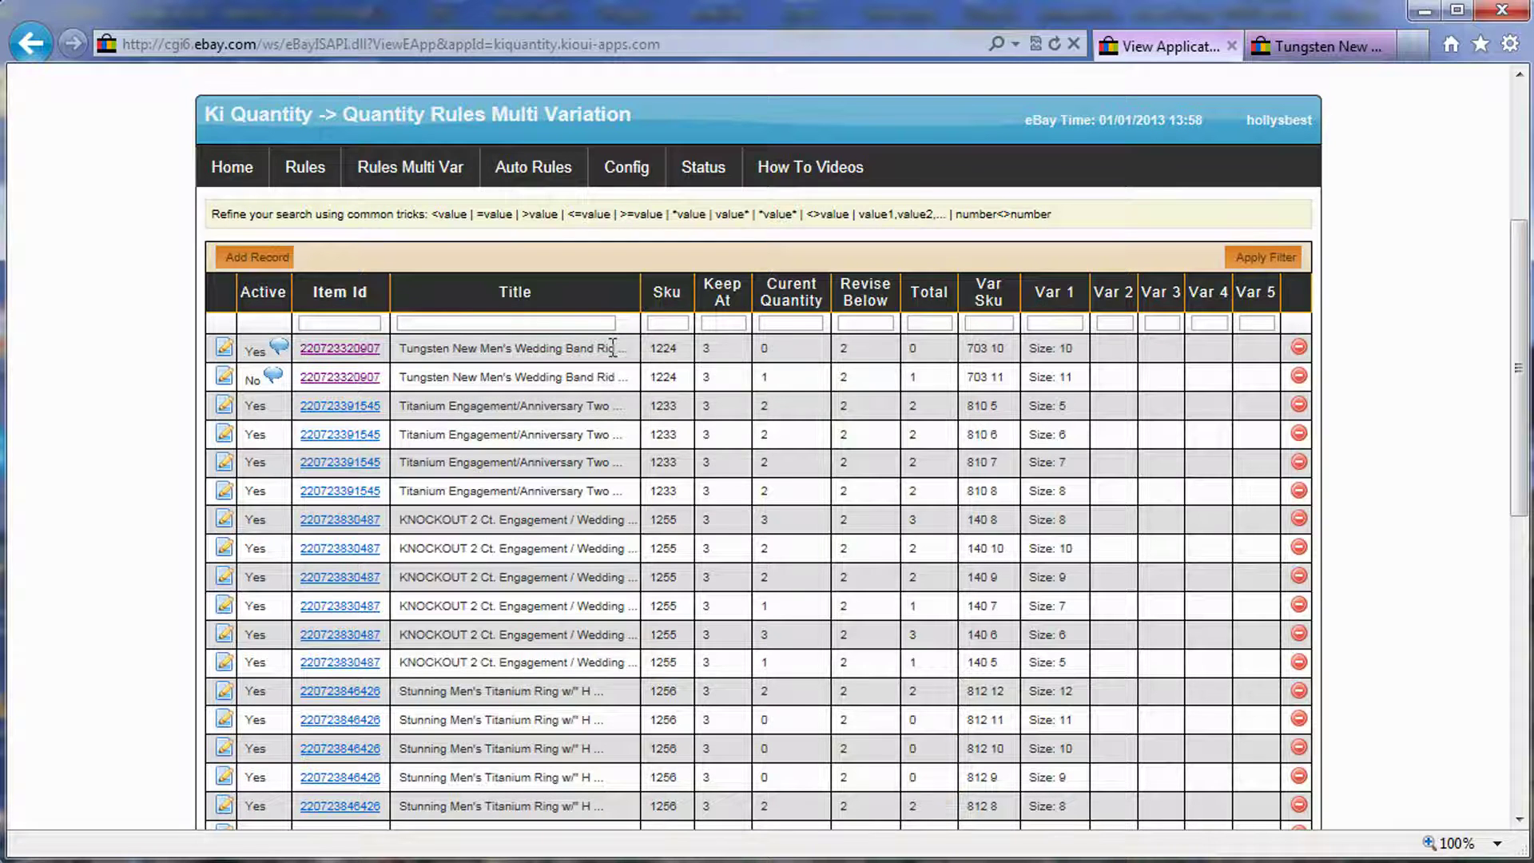
left_click(223, 350)
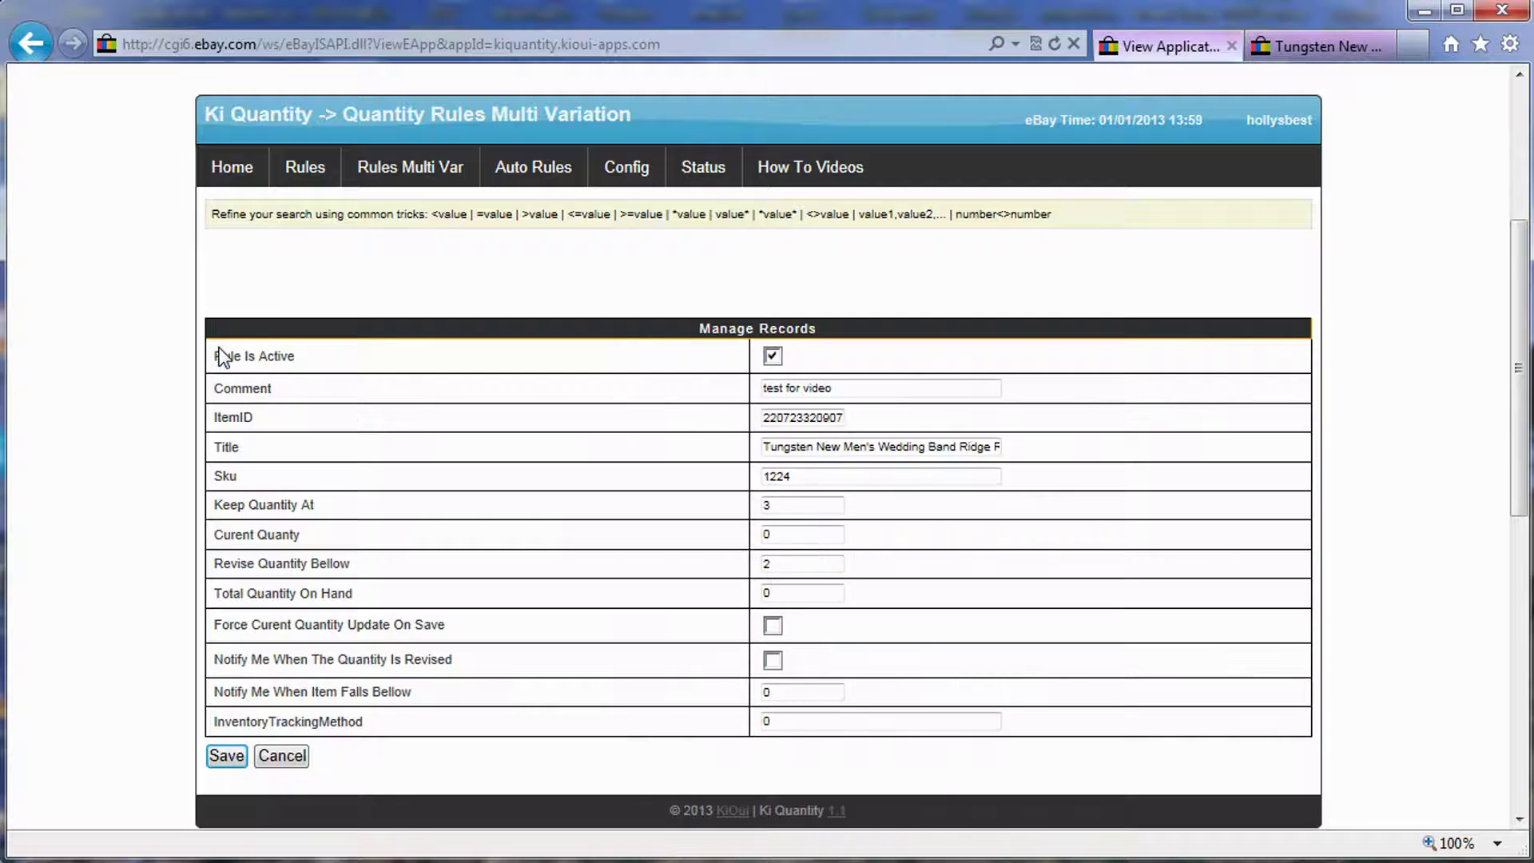
left_click_drag(957, 447, 722, 448)
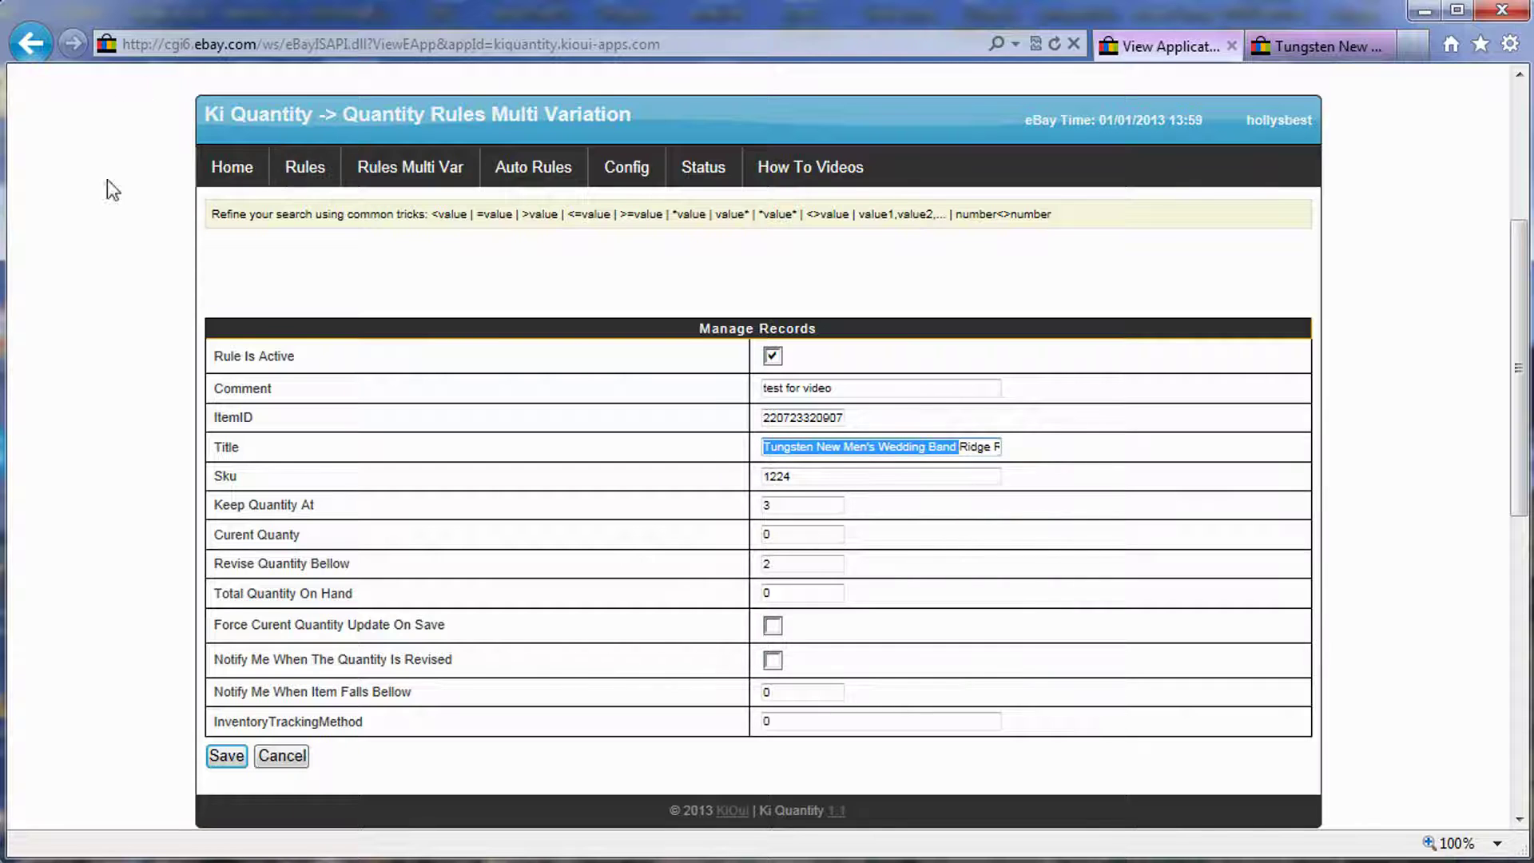
left_click(282, 755)
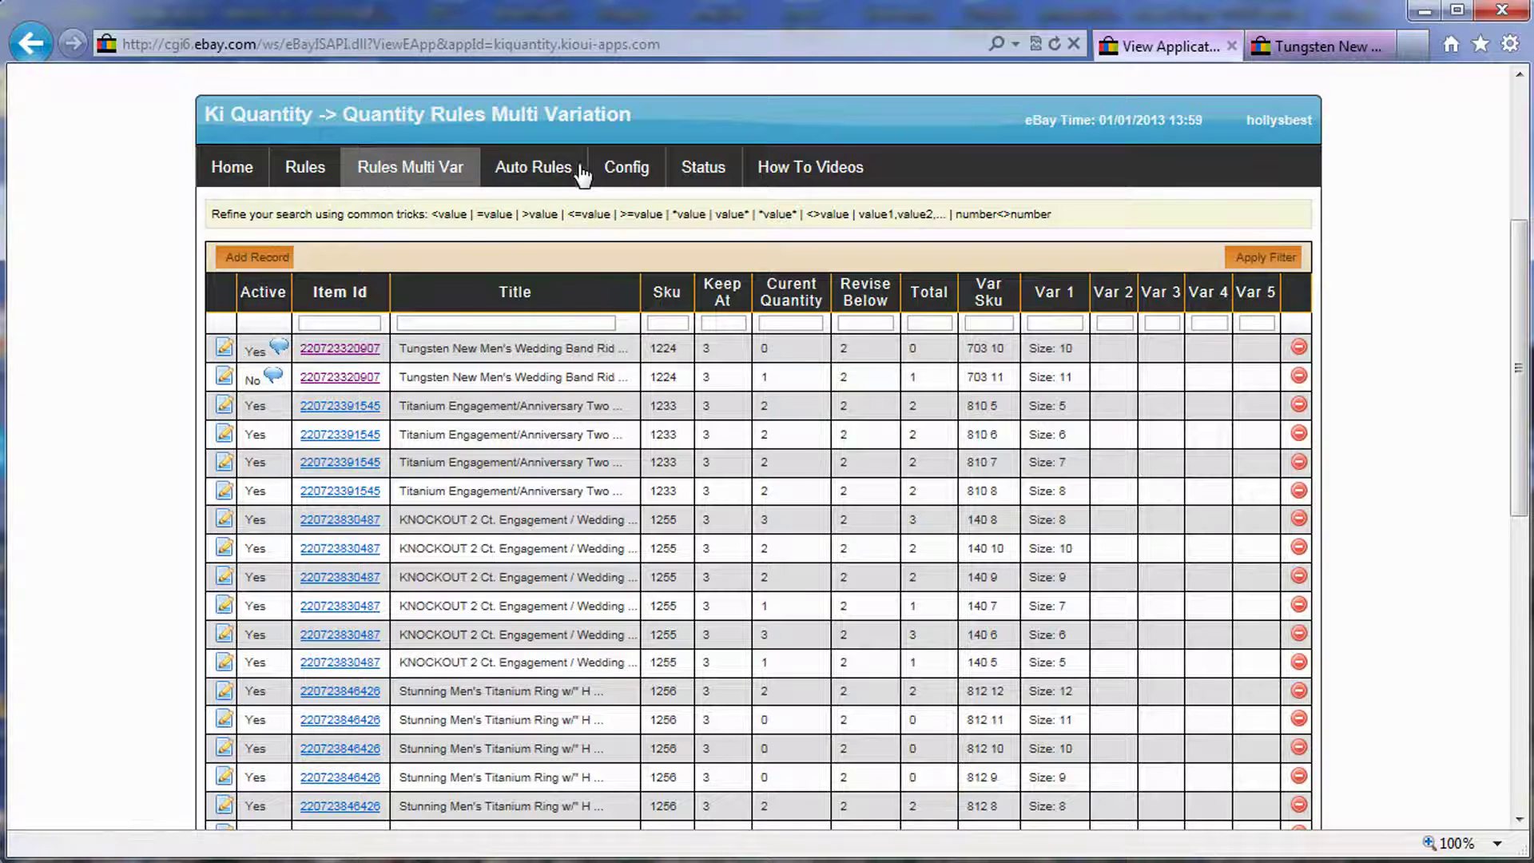
- Glance at the rings multi variations automatic rule, then return to the multi-variation rules list
left_click(546, 171)
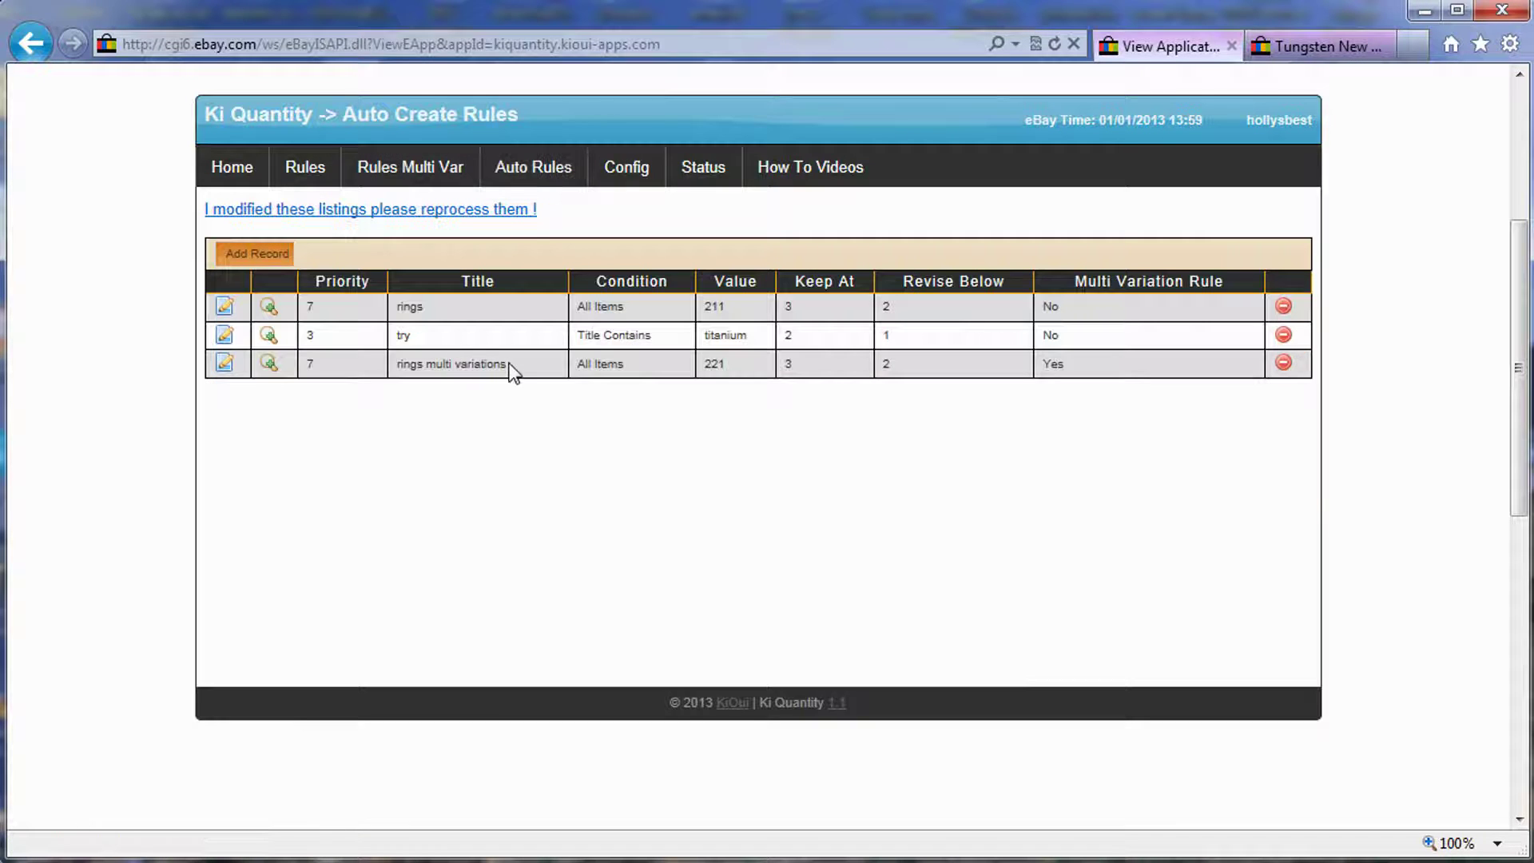
left_click_drag(508, 364, 403, 378)
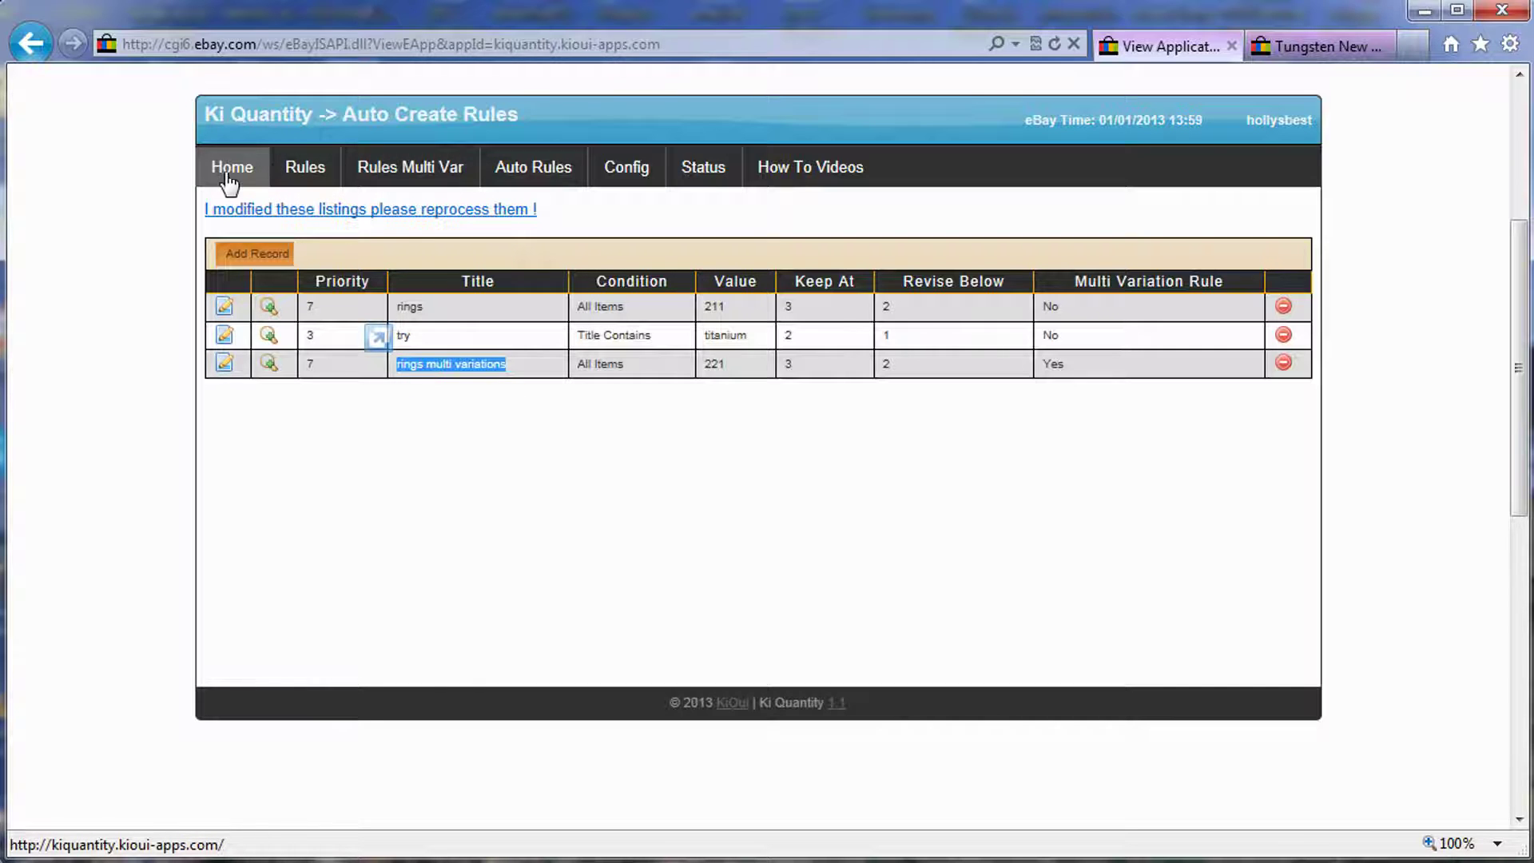
left_click(407, 175)
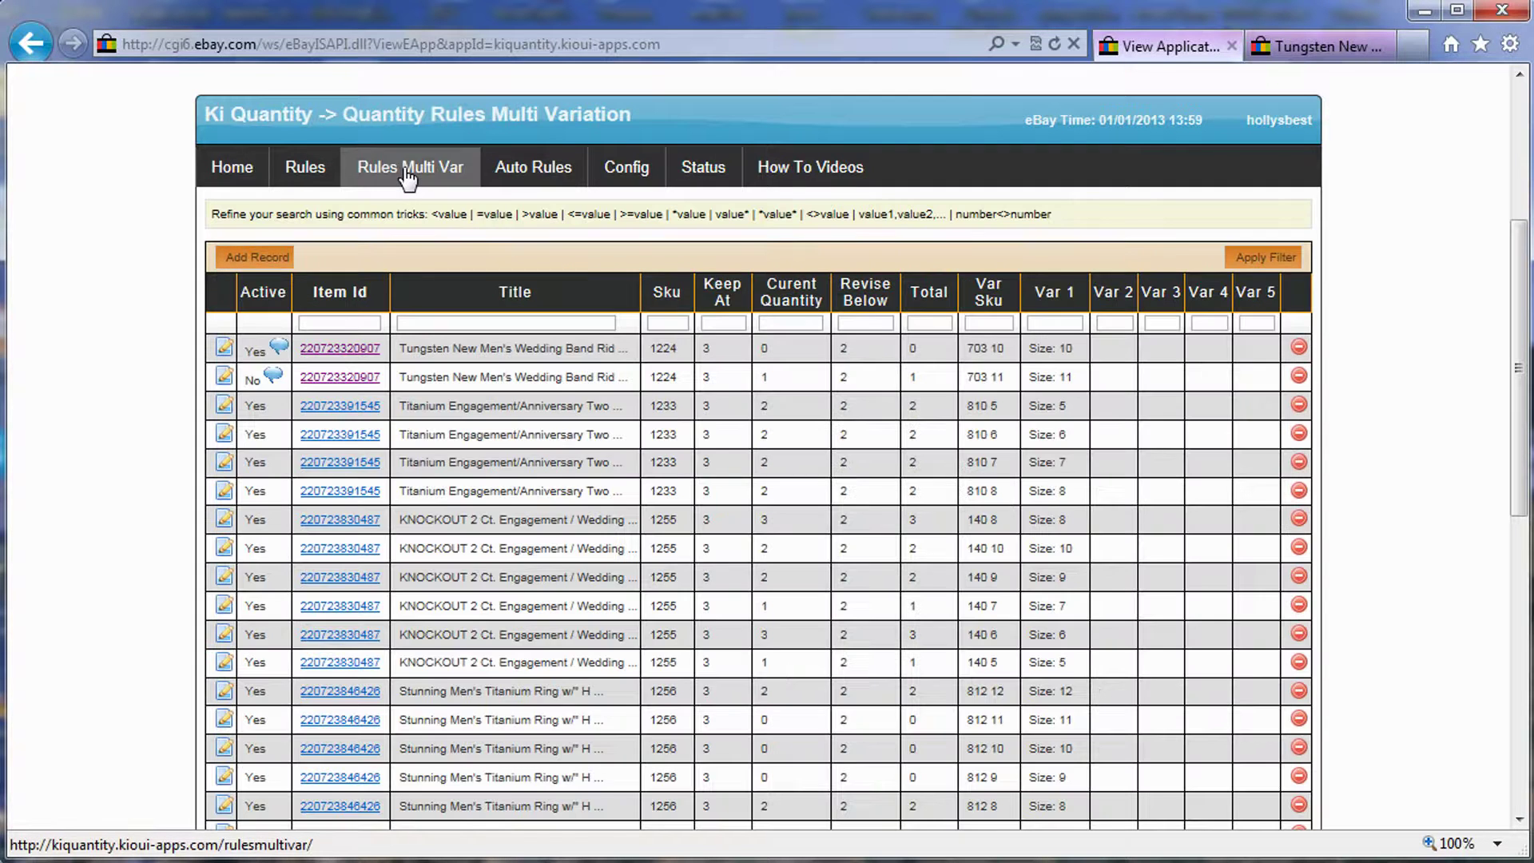
- Delete the tungsten wedding band's size 10 and size 11 variation rules with Remove Record
left_click(1298, 347)
scroll(371, 799, "down", 3)
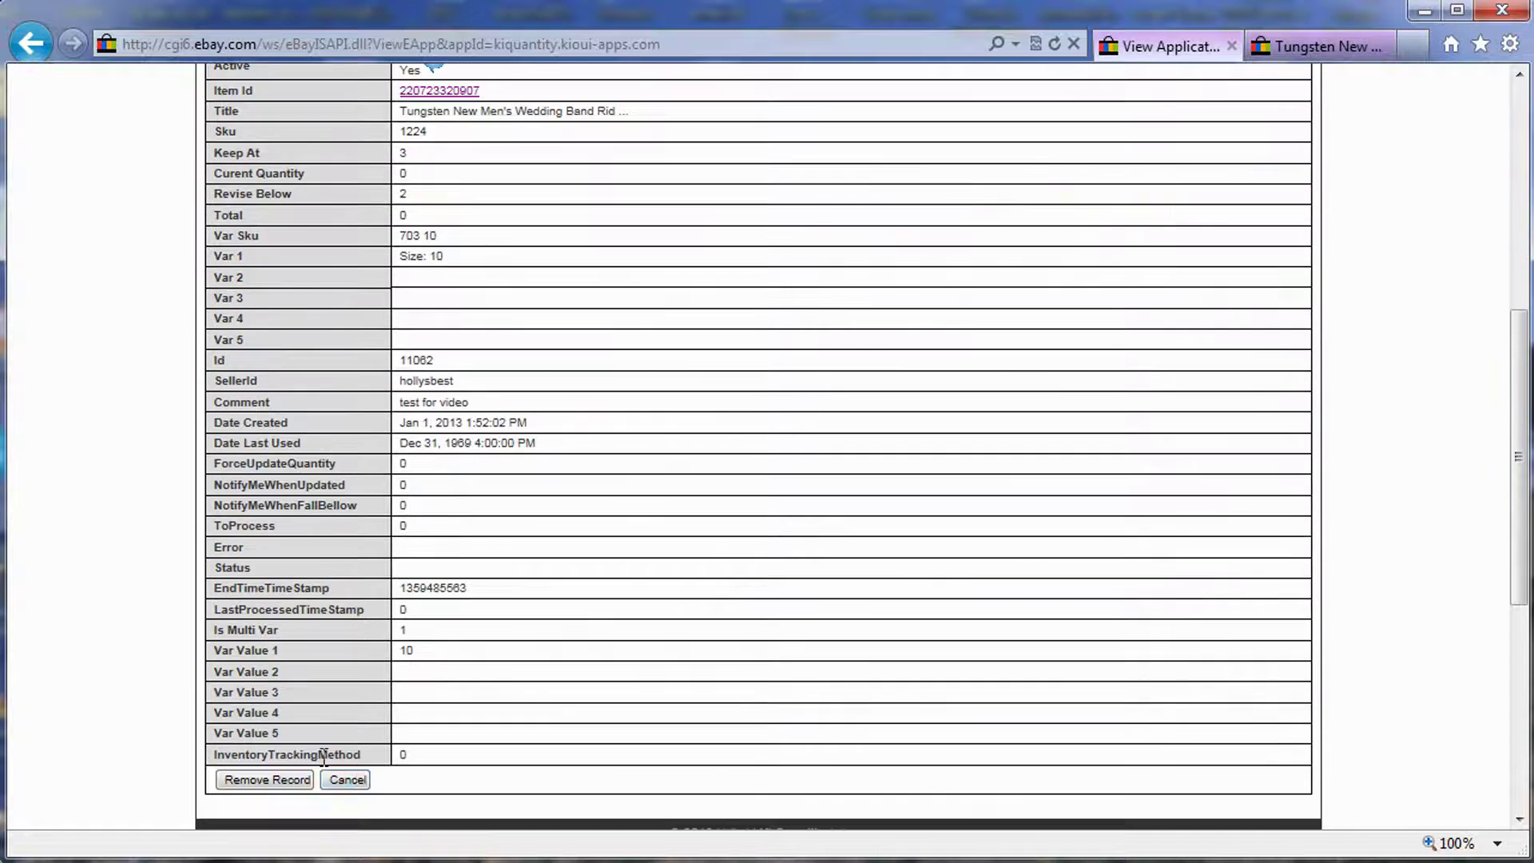
left_click(256, 781)
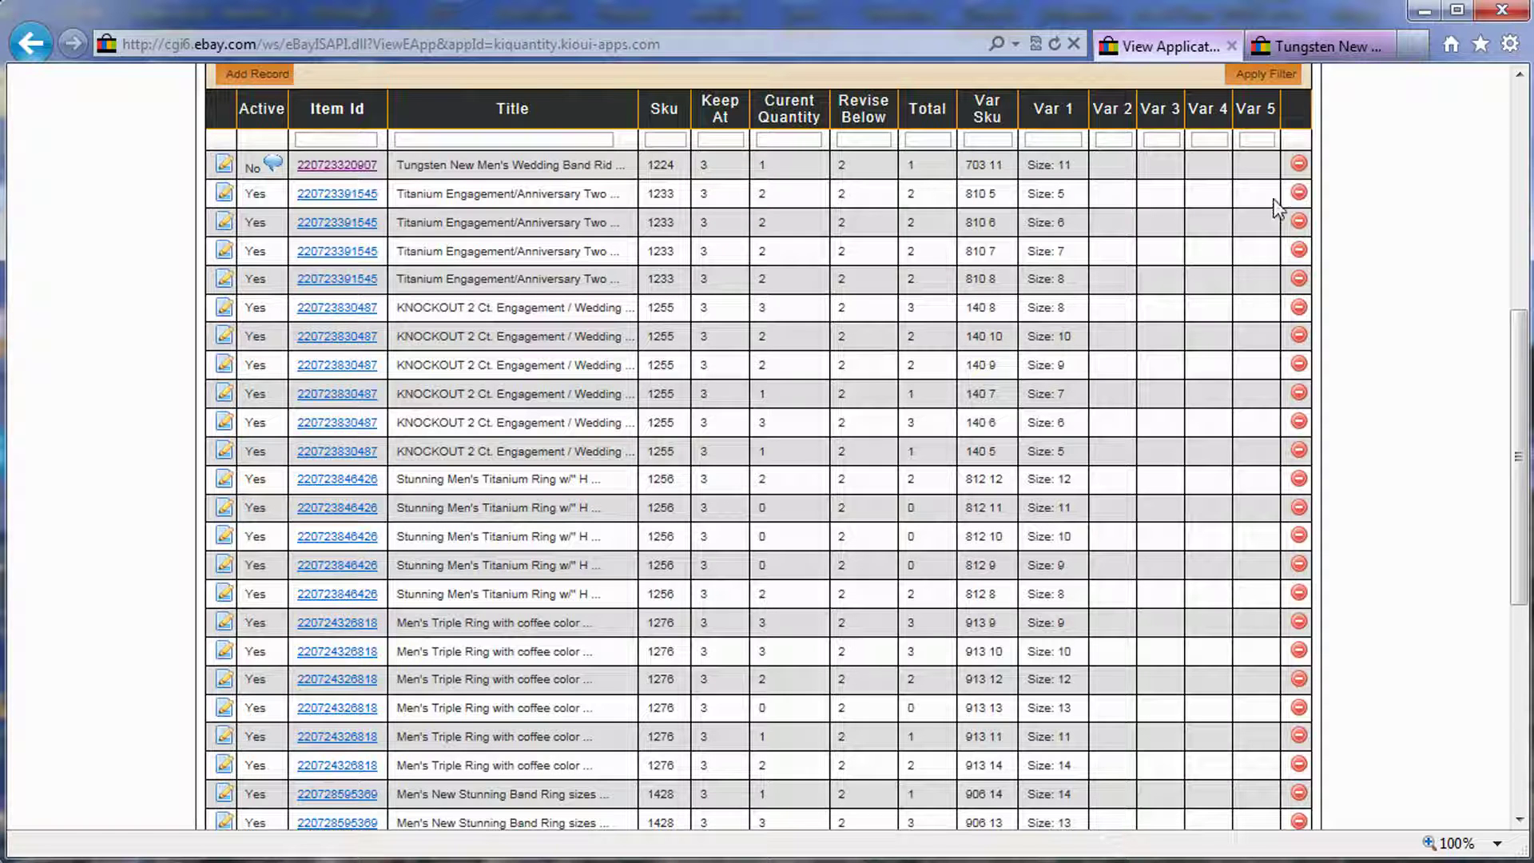
left_click(1299, 165)
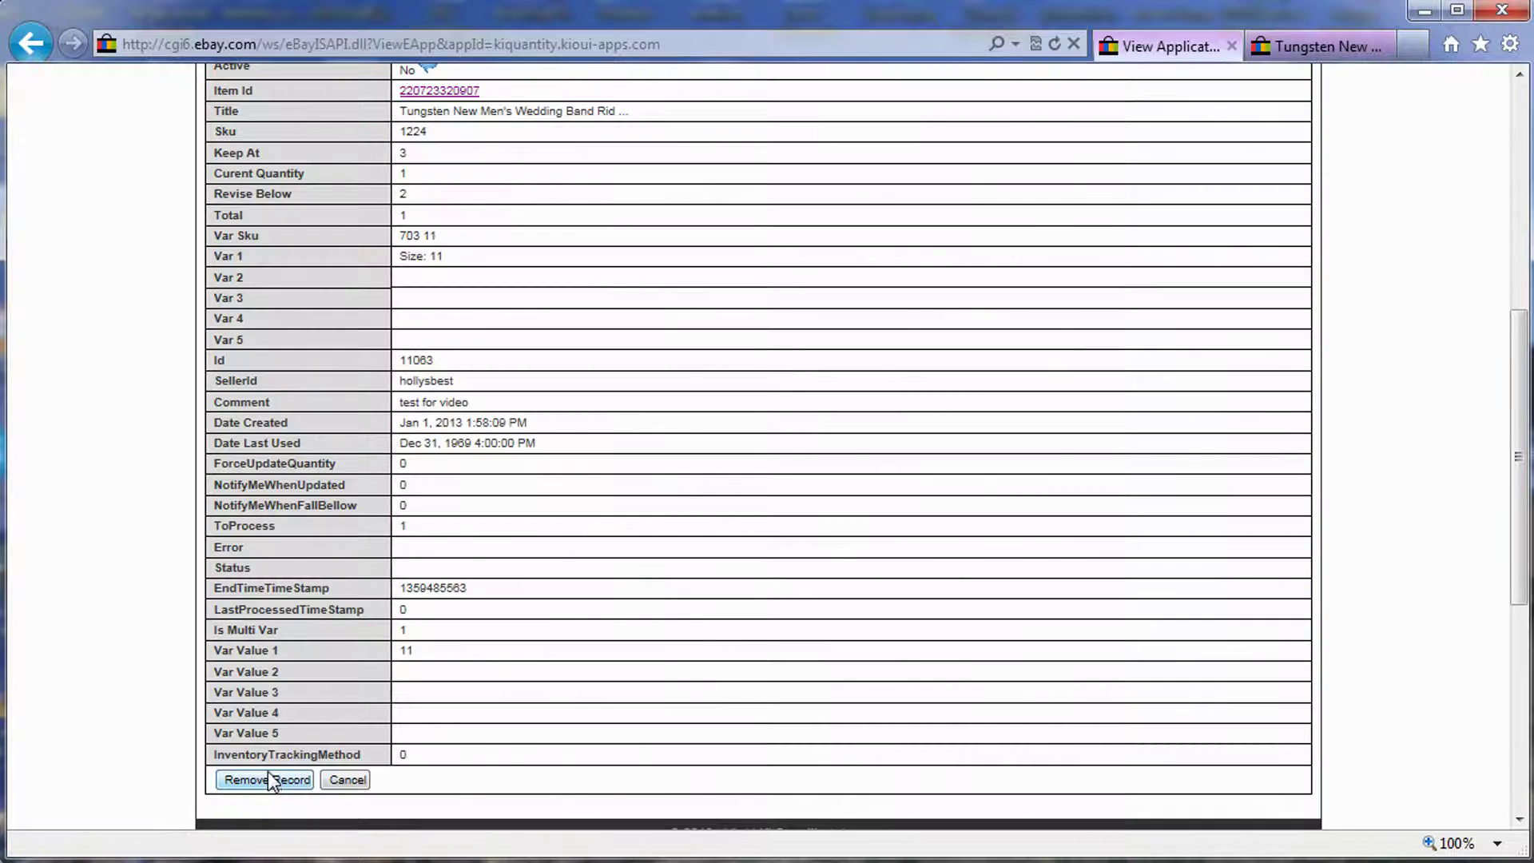
left_click(268, 773)
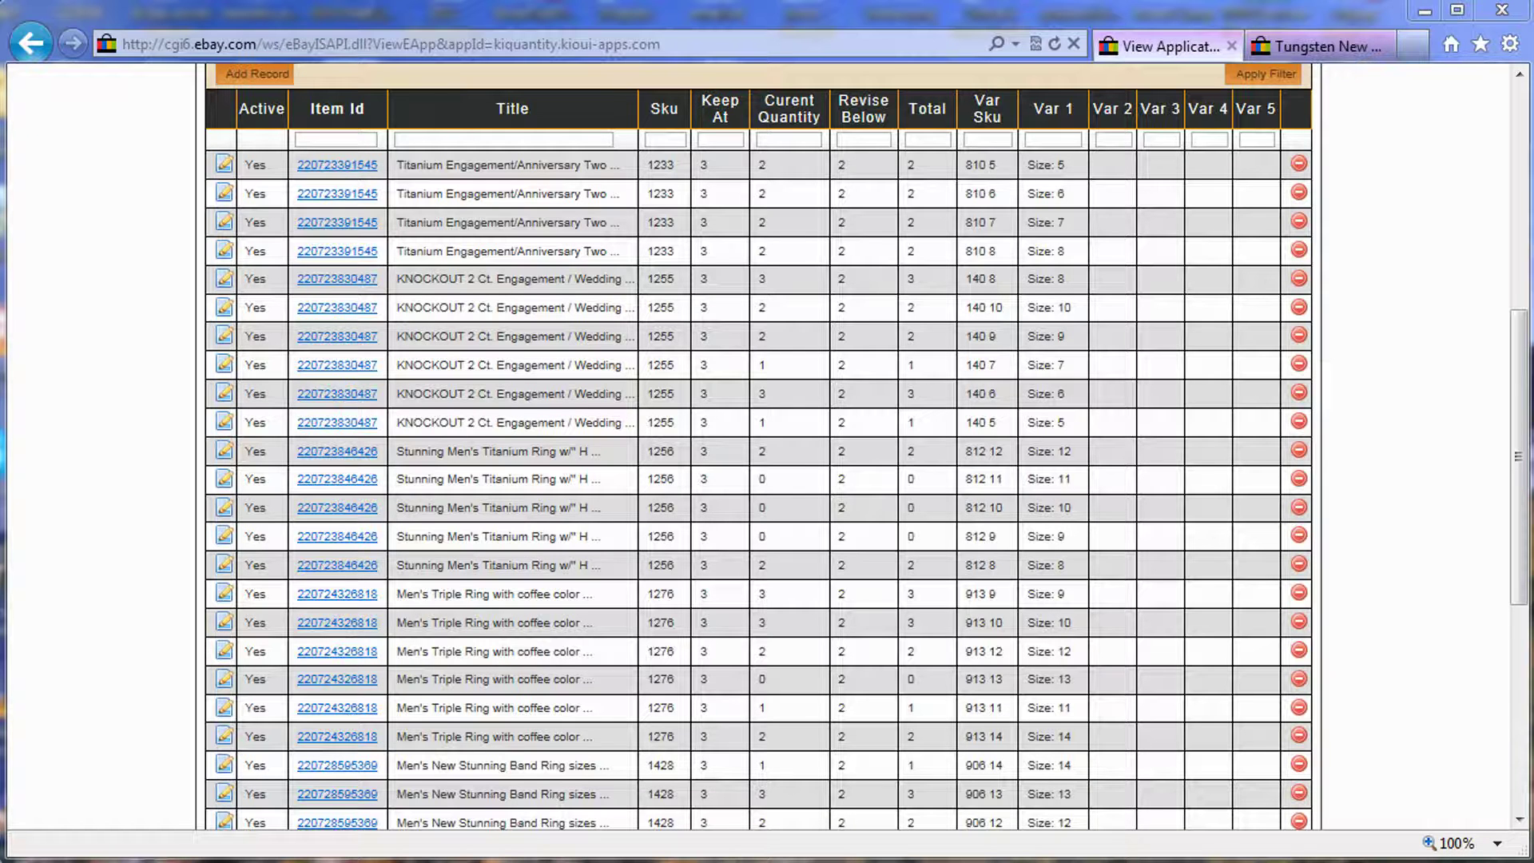
left_click(339, 143)
key("ctrl+v")
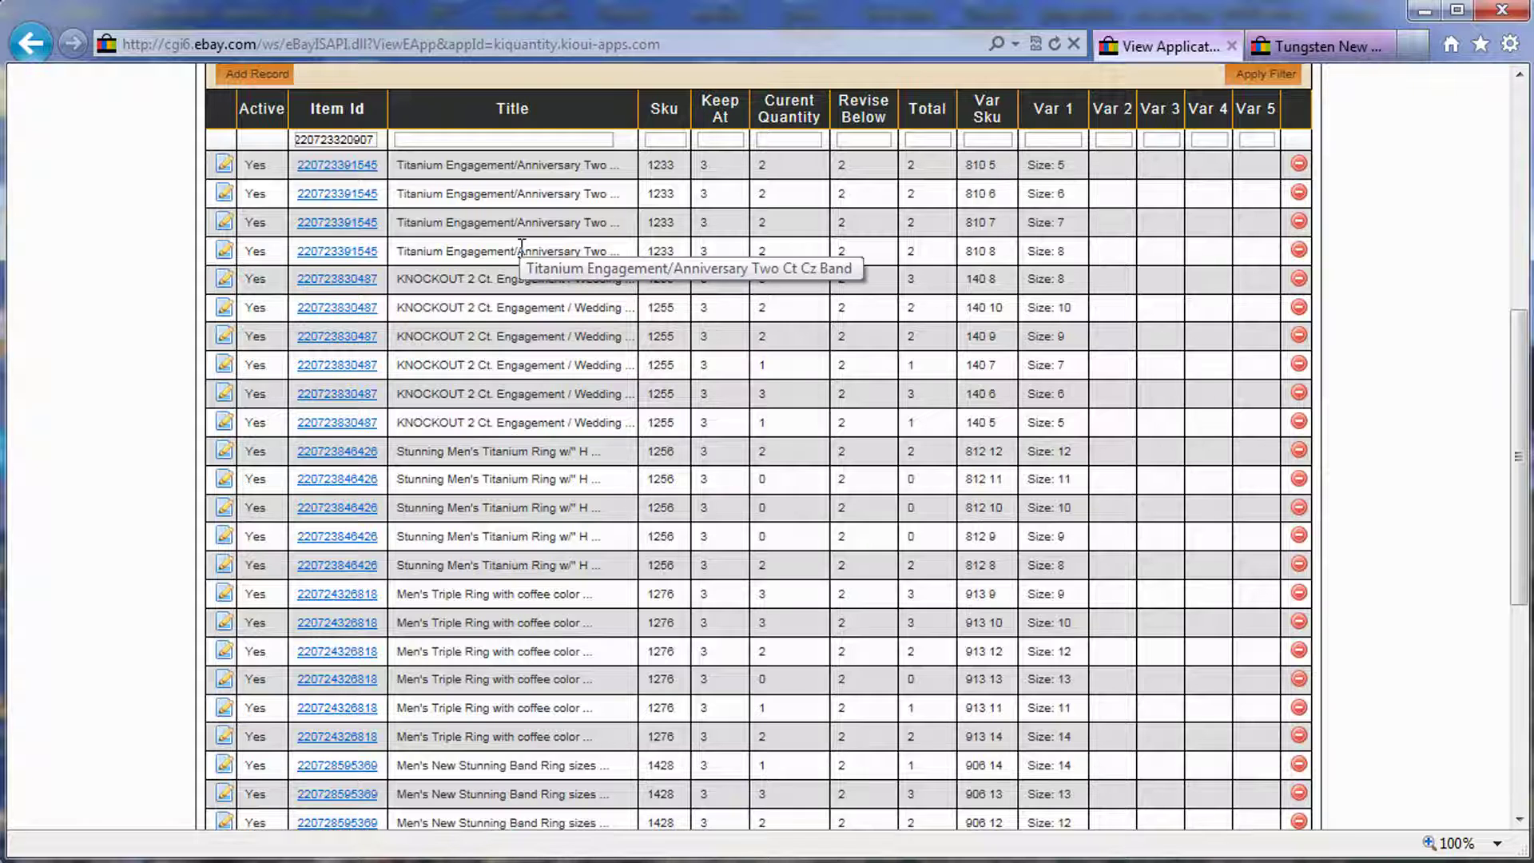
scroll(611, 332, "up", 4)
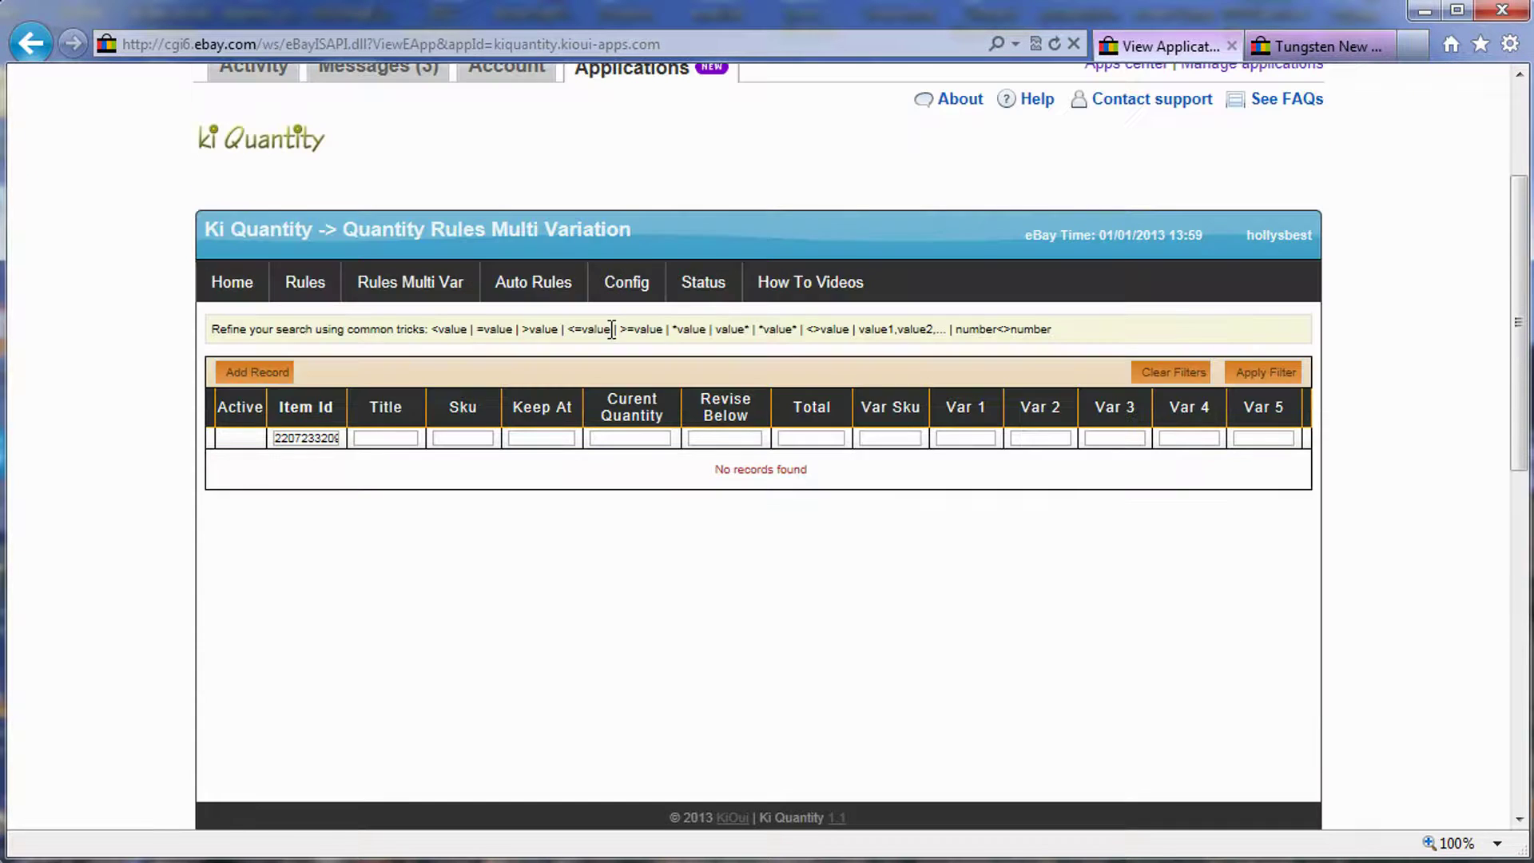
left_click(534, 284)
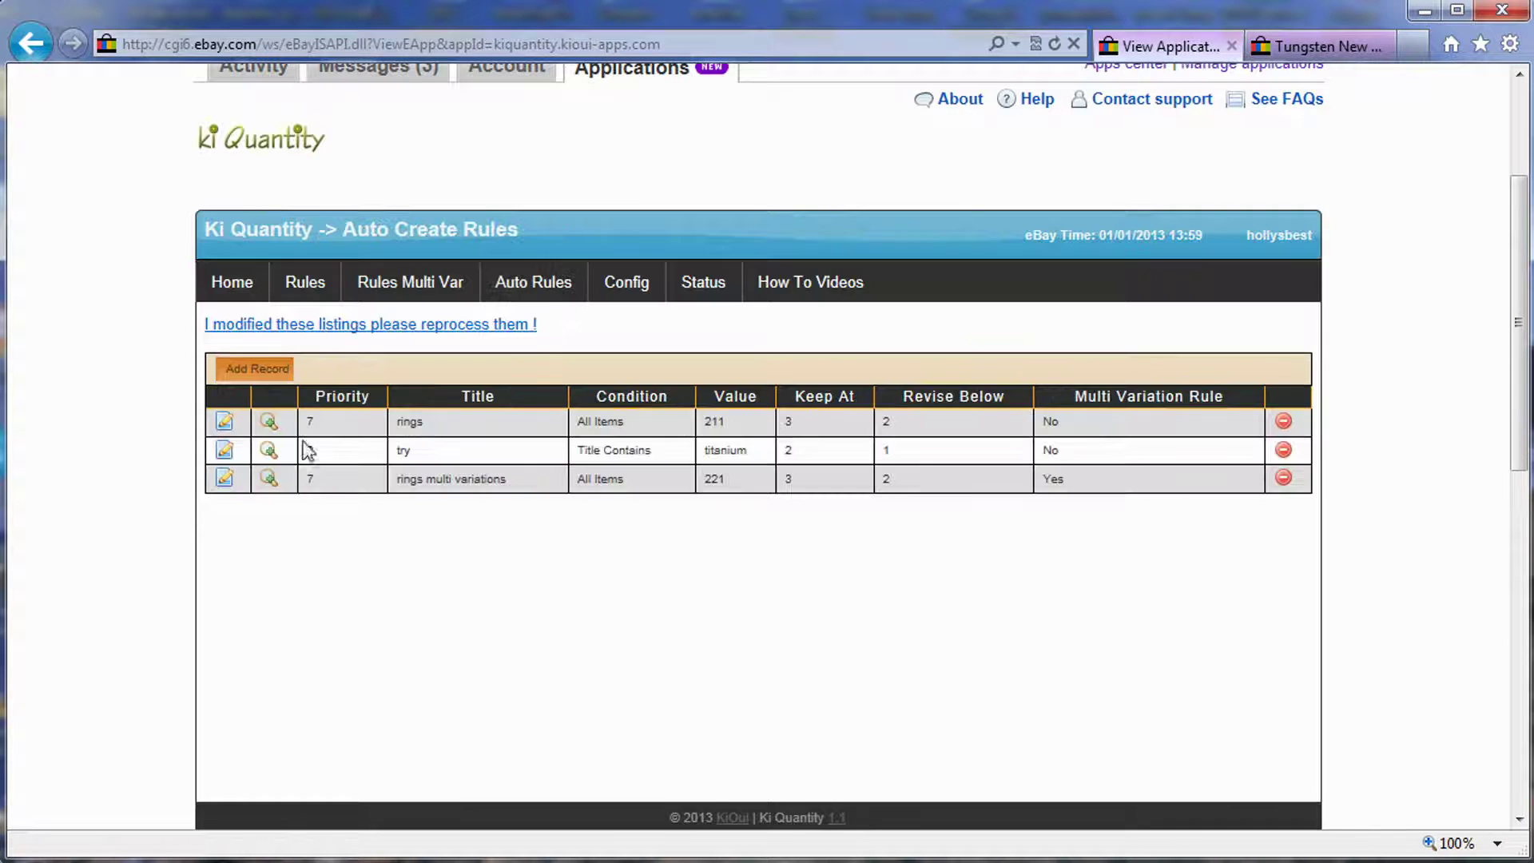
- Reprocess the listings against the automatic rules and show the Status > Revised items log
left_click(484, 334)
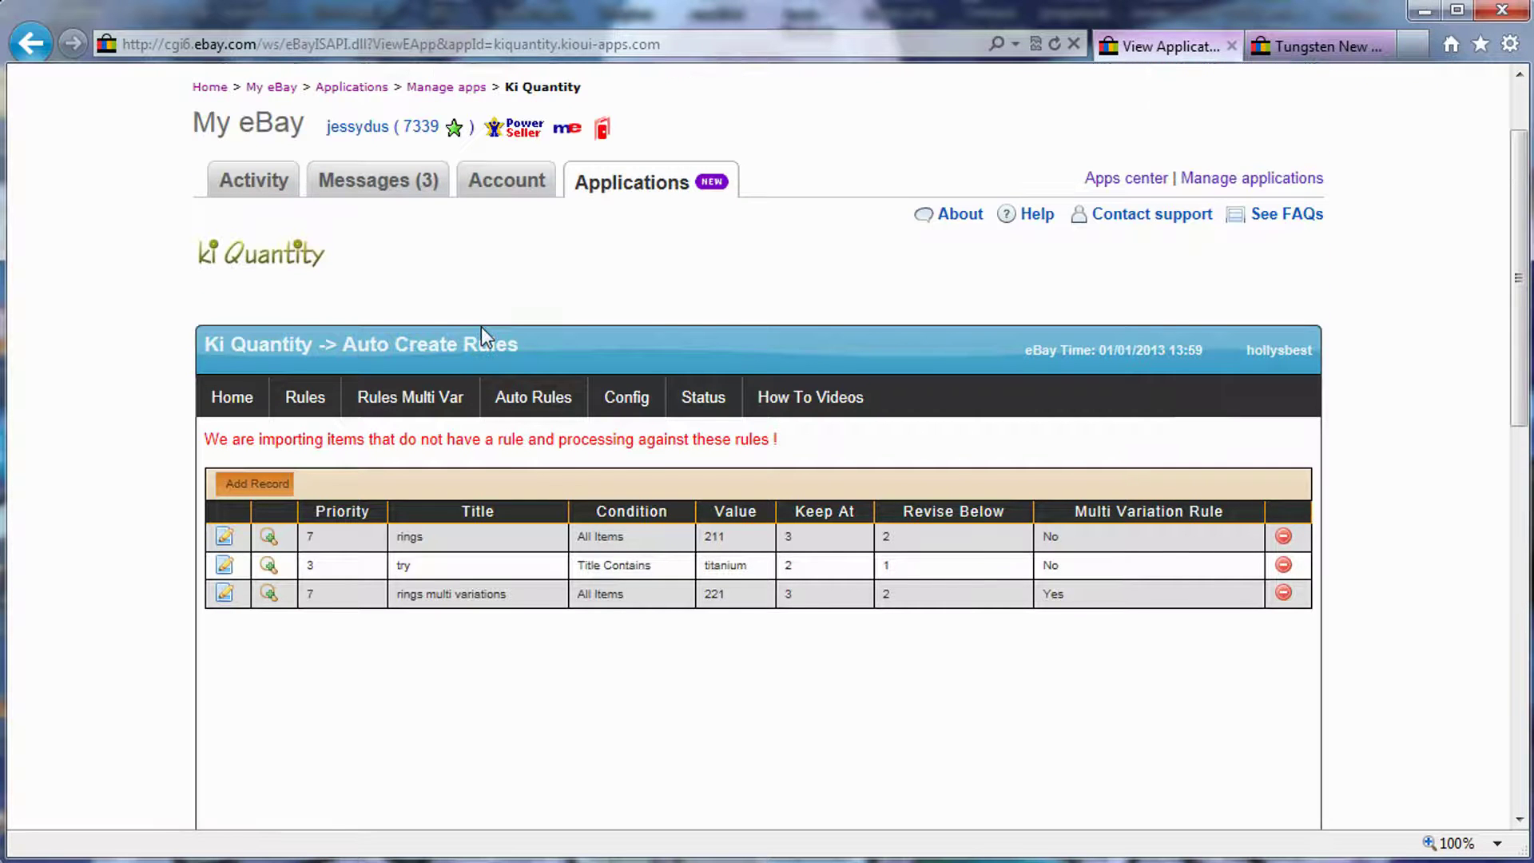
mouse_move(689, 411)
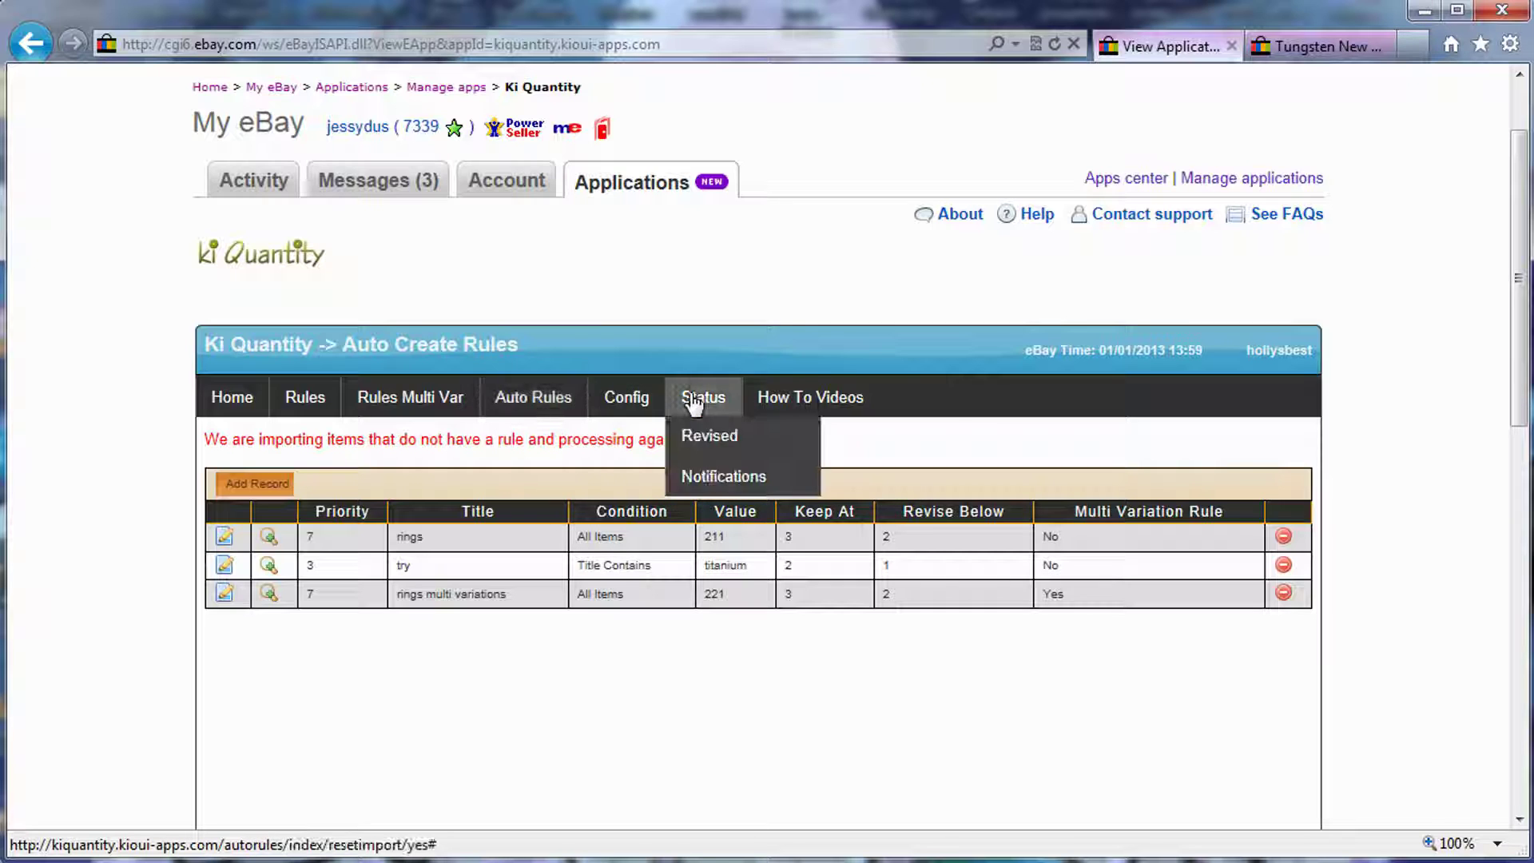
left_click(703, 438)
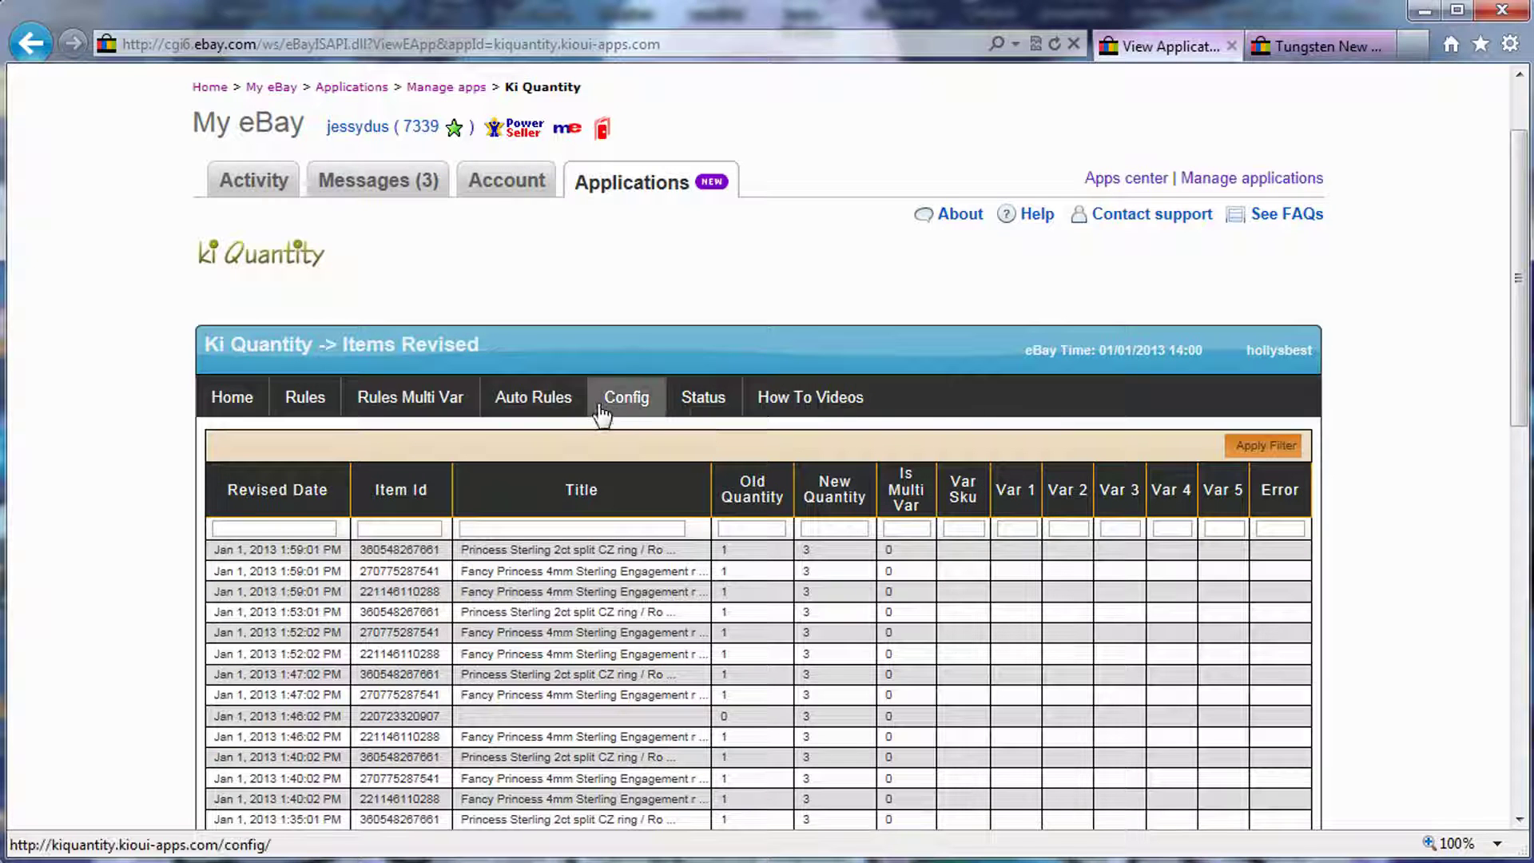
- Go back to the multi-variation rules list and clear its Item Id filter
left_click(543, 399)
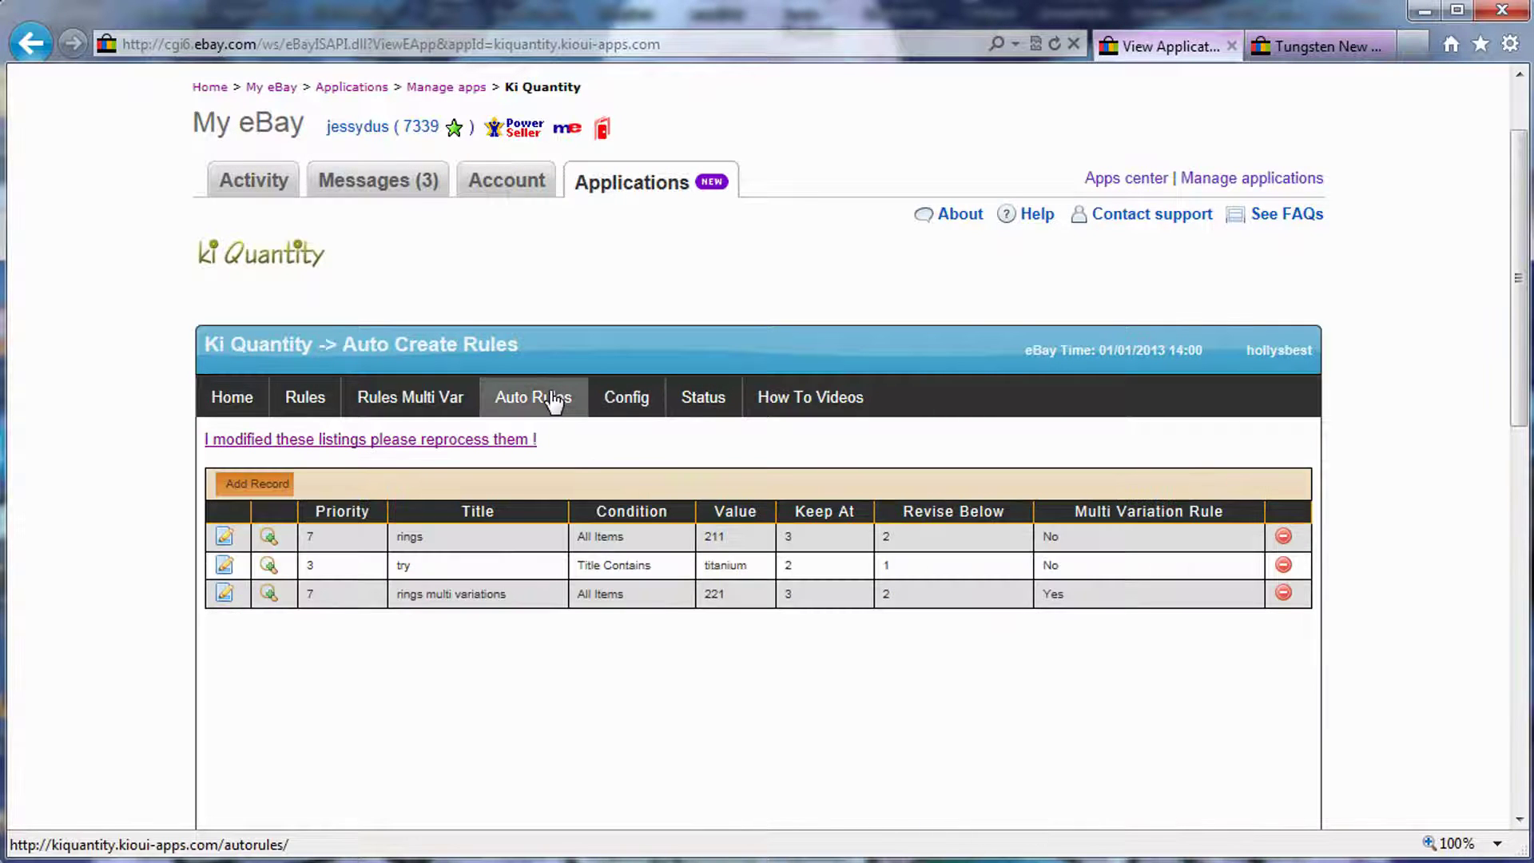
left_click(432, 400)
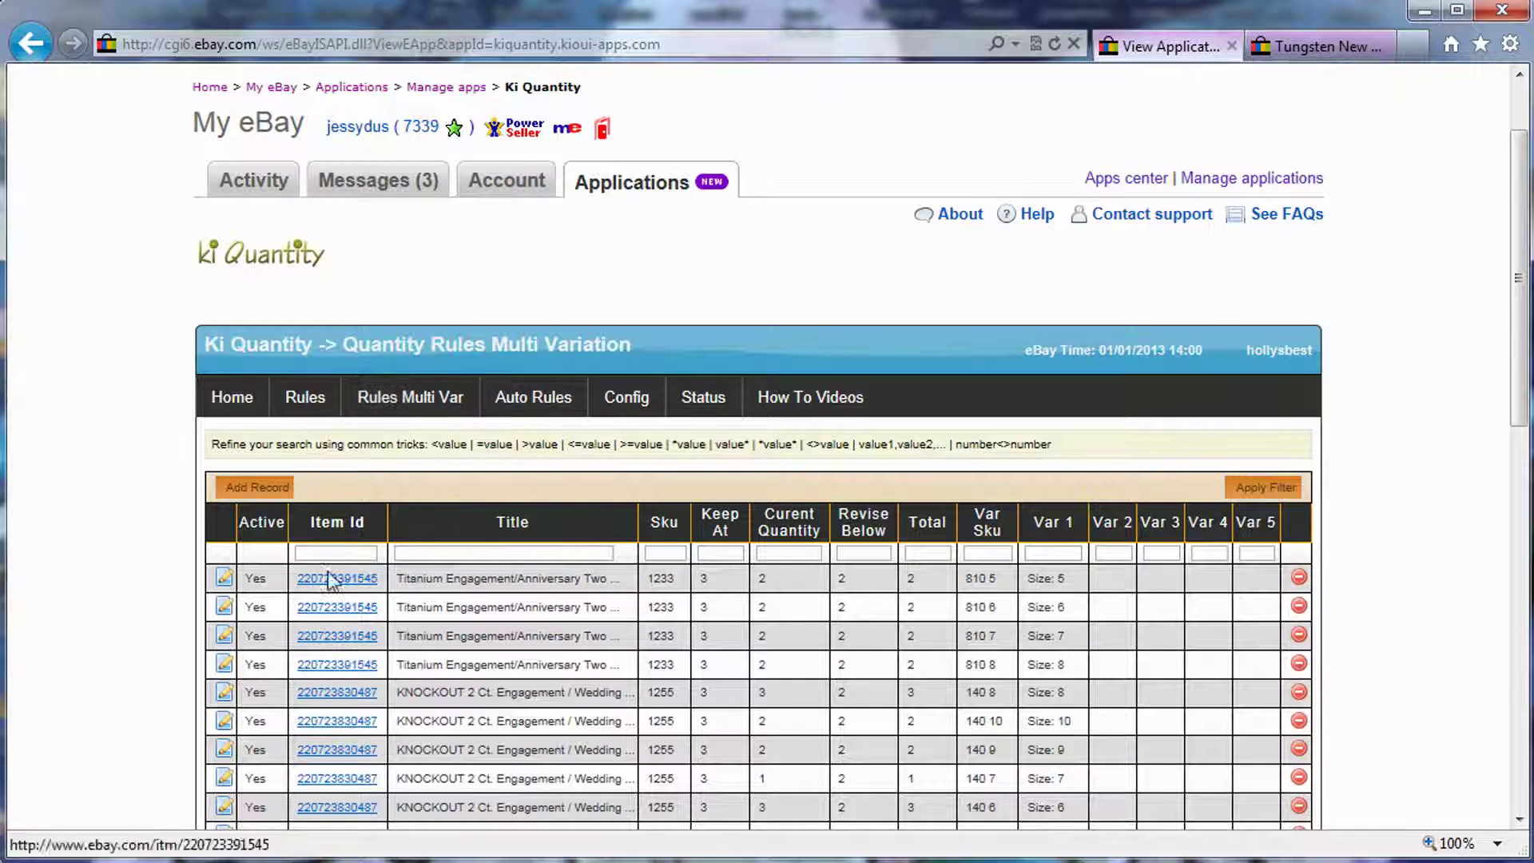
left_click(337, 553)
key("ctrl+v")
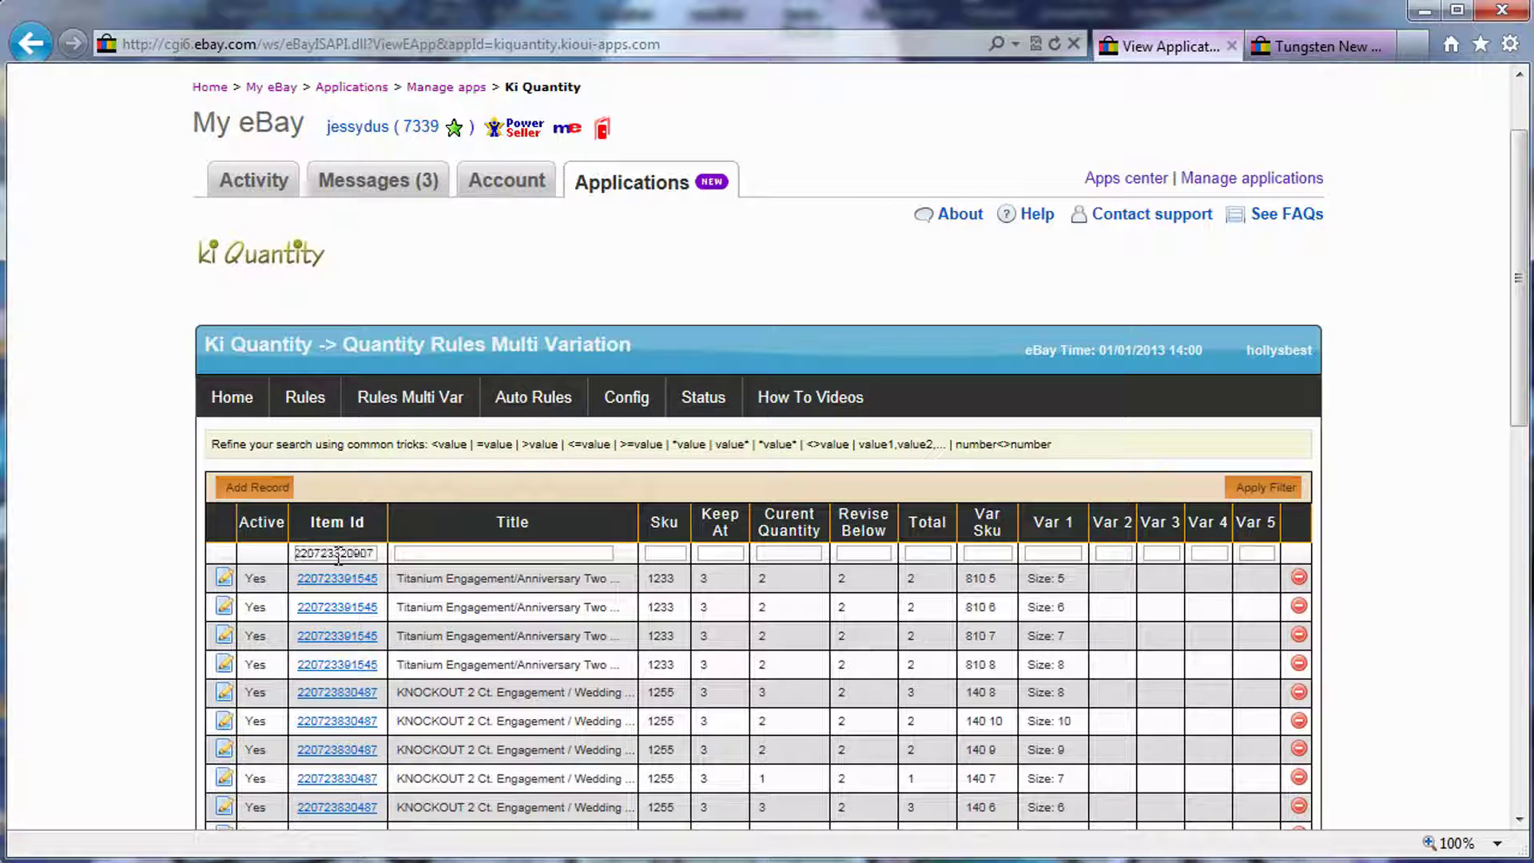
left_click_drag(369, 553, 377, 560)
left_click(377, 558)
key("ctrl+a")
key("ctrl+c")
key("BackSpace")
left_click(308, 398)
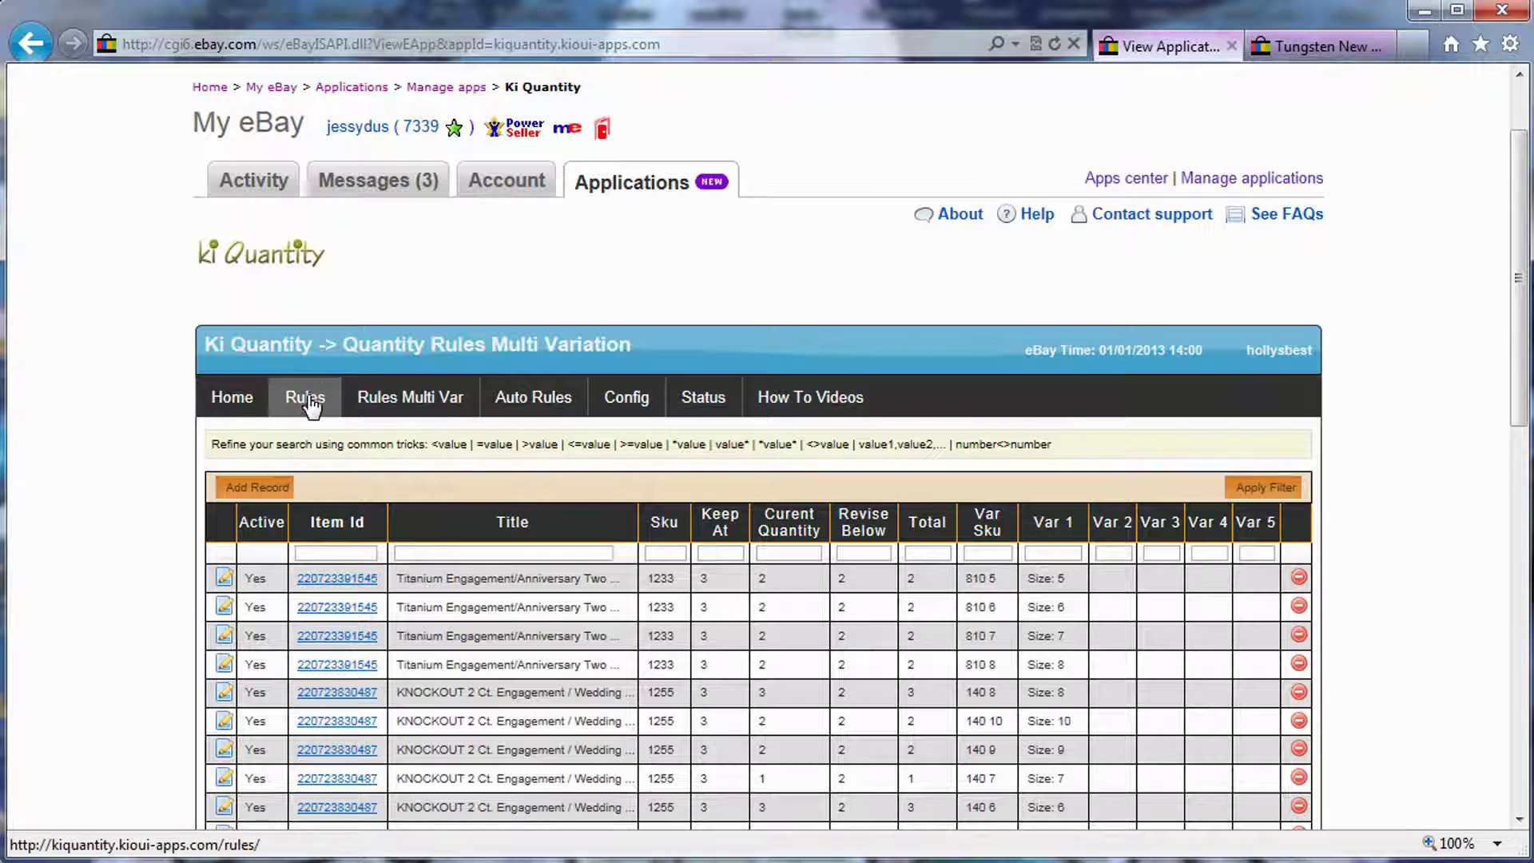
left_click(368, 551)
key("ctrl+v")
left_click(1268, 489)
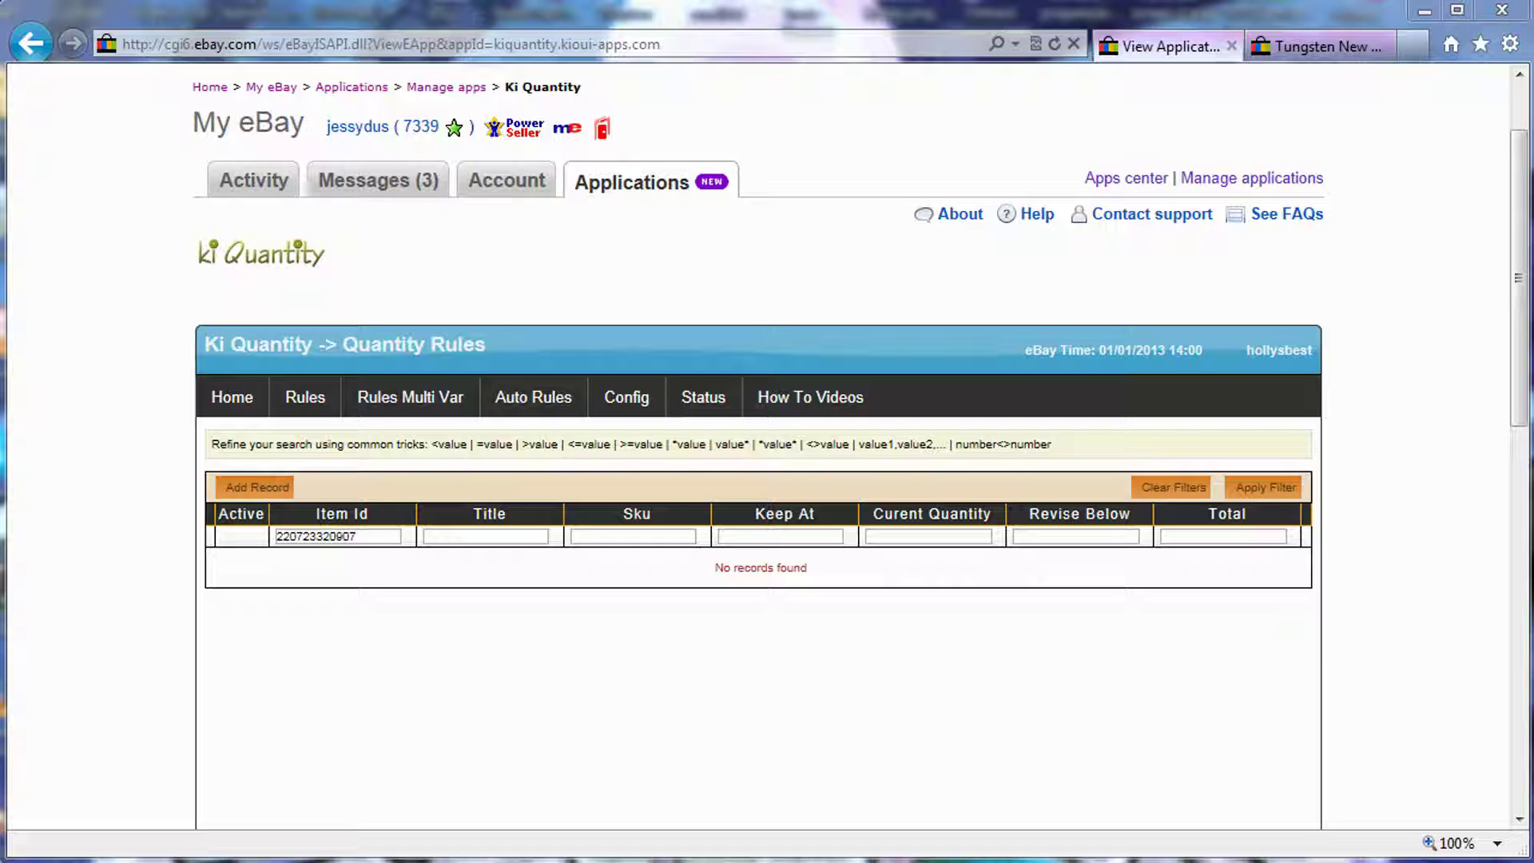
left_click(1256, 494)
left_click(371, 404)
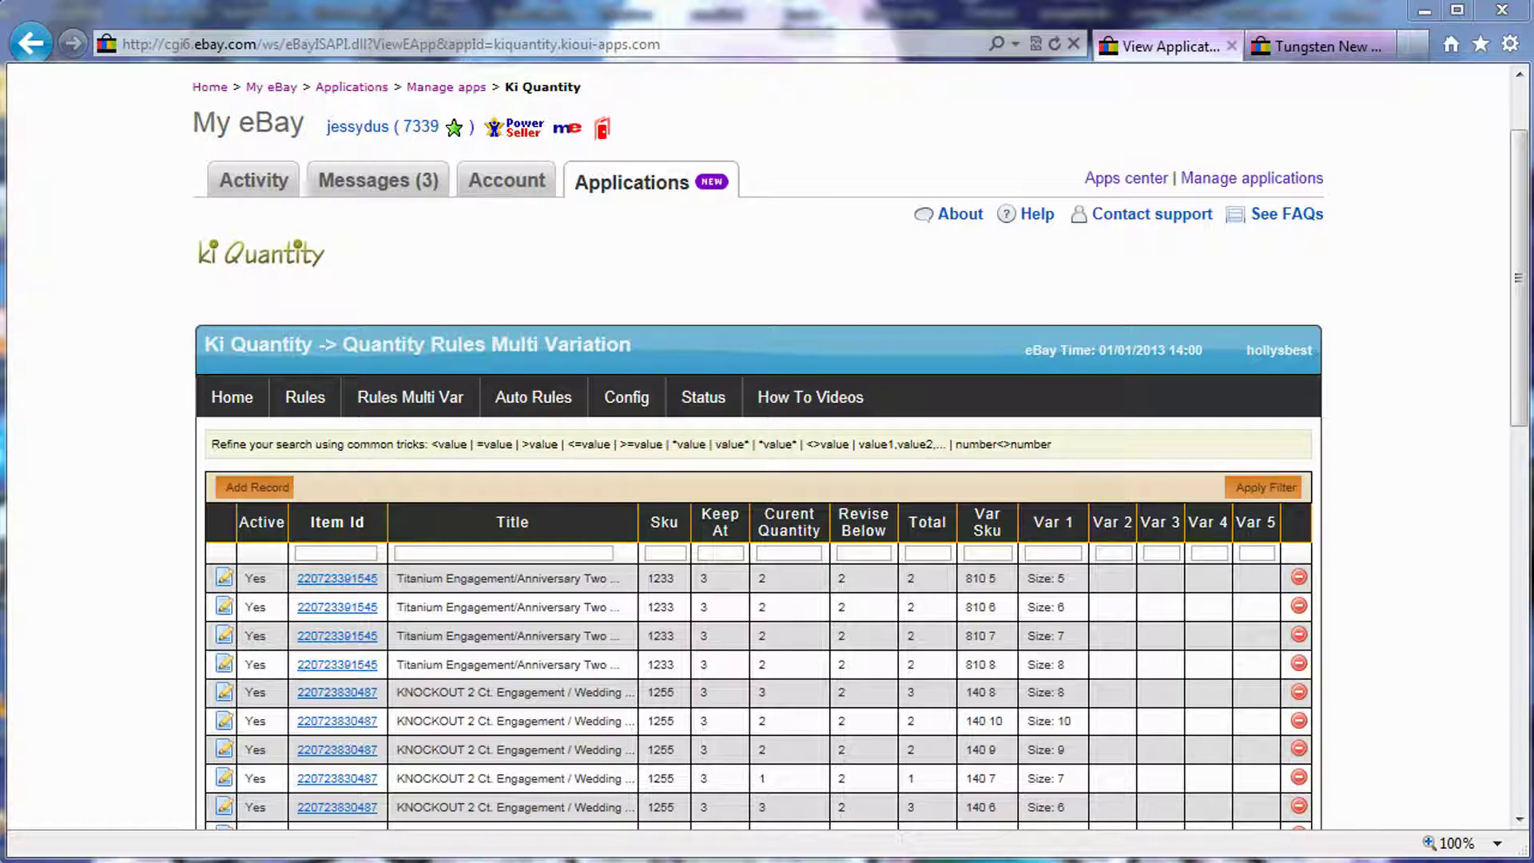
left_click(327, 553)
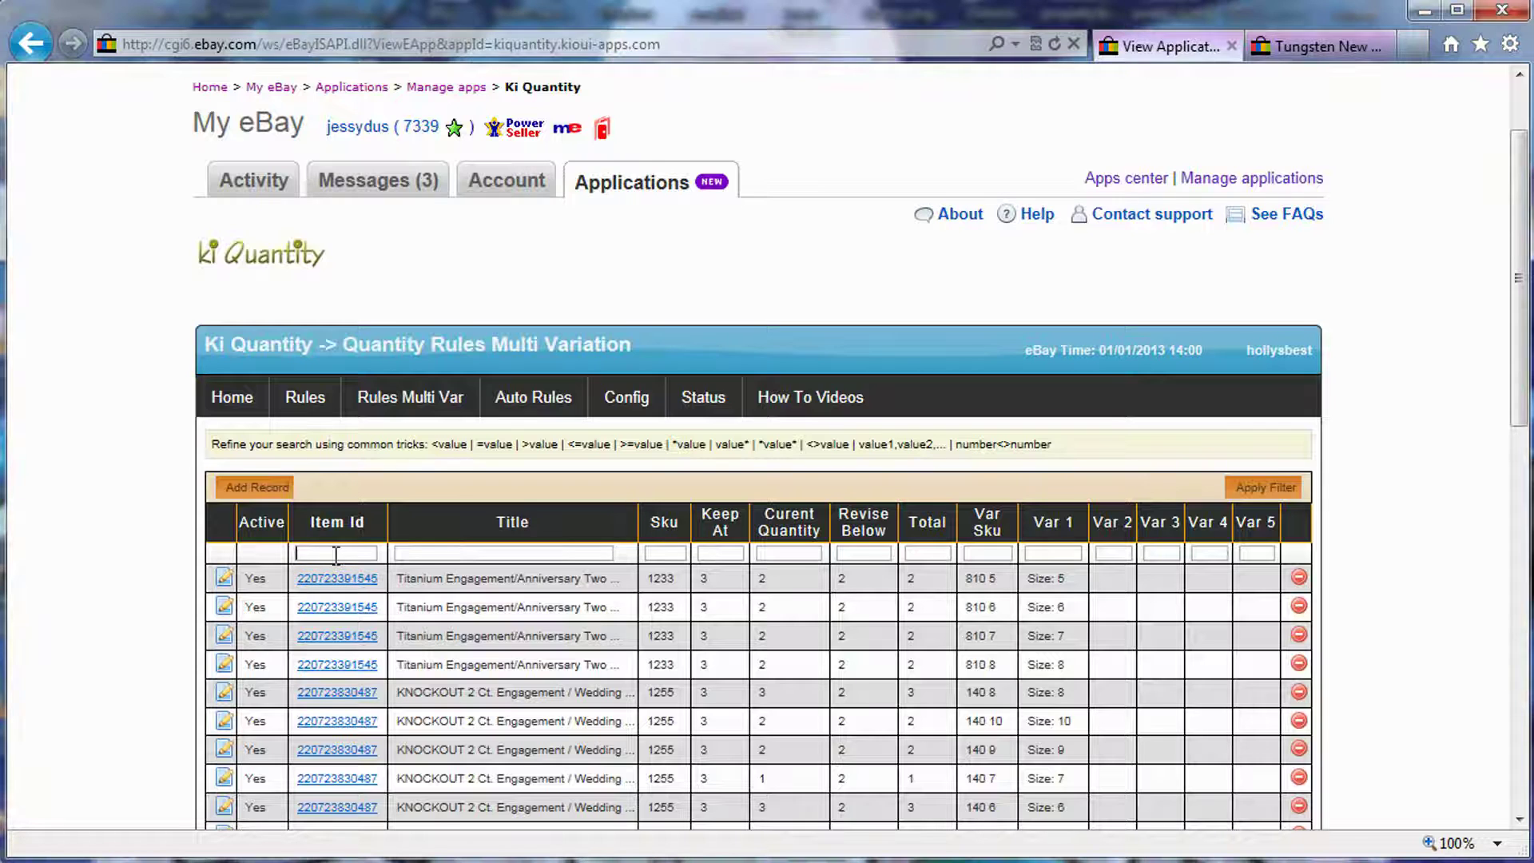
key("ctrl+v")
left_click(1258, 489)
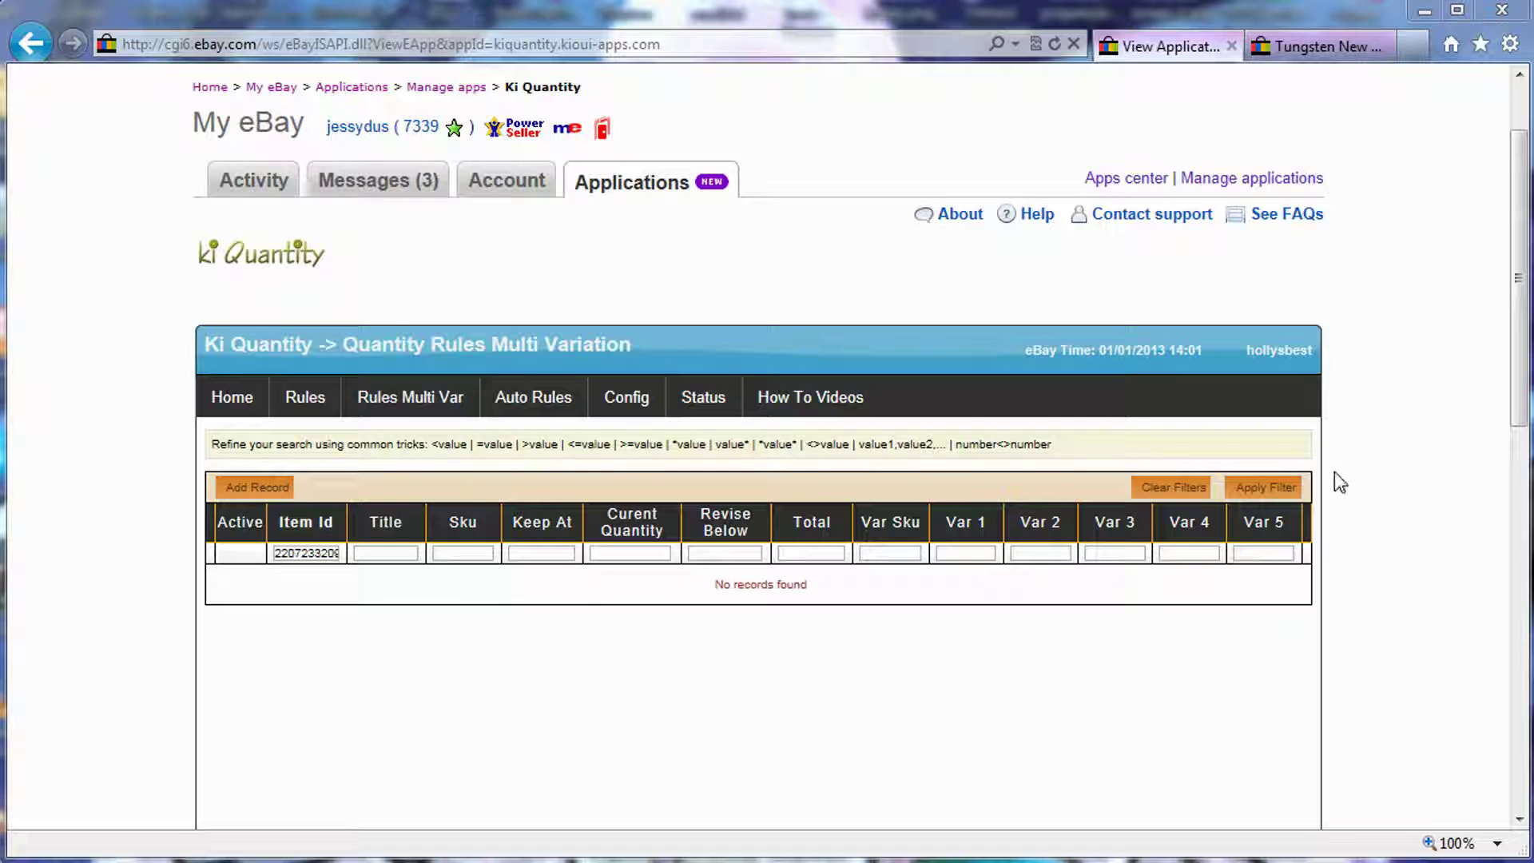
left_click(1277, 495)
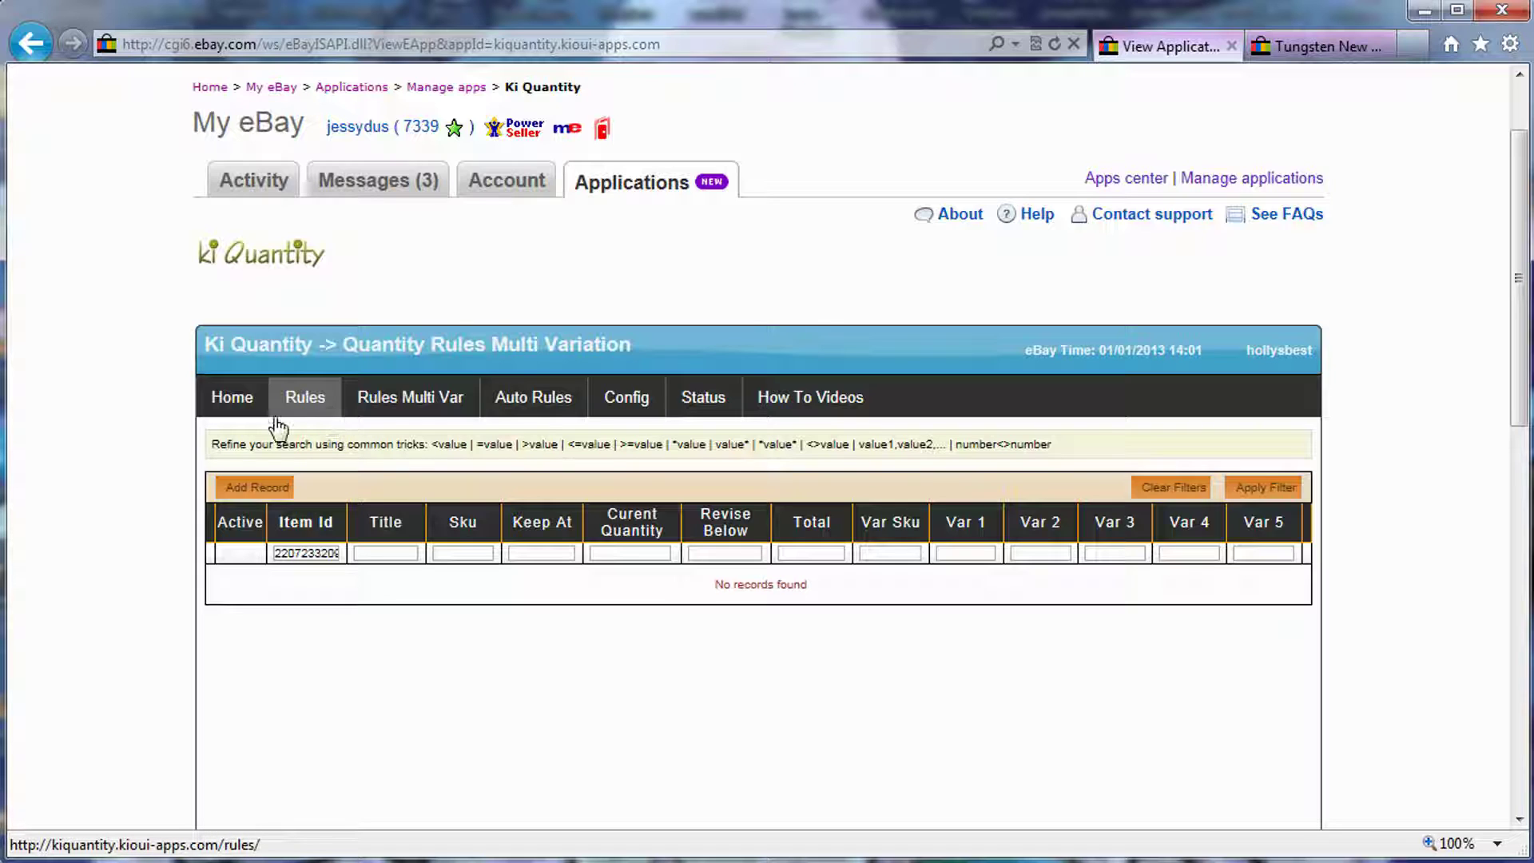
left_click(310, 404)
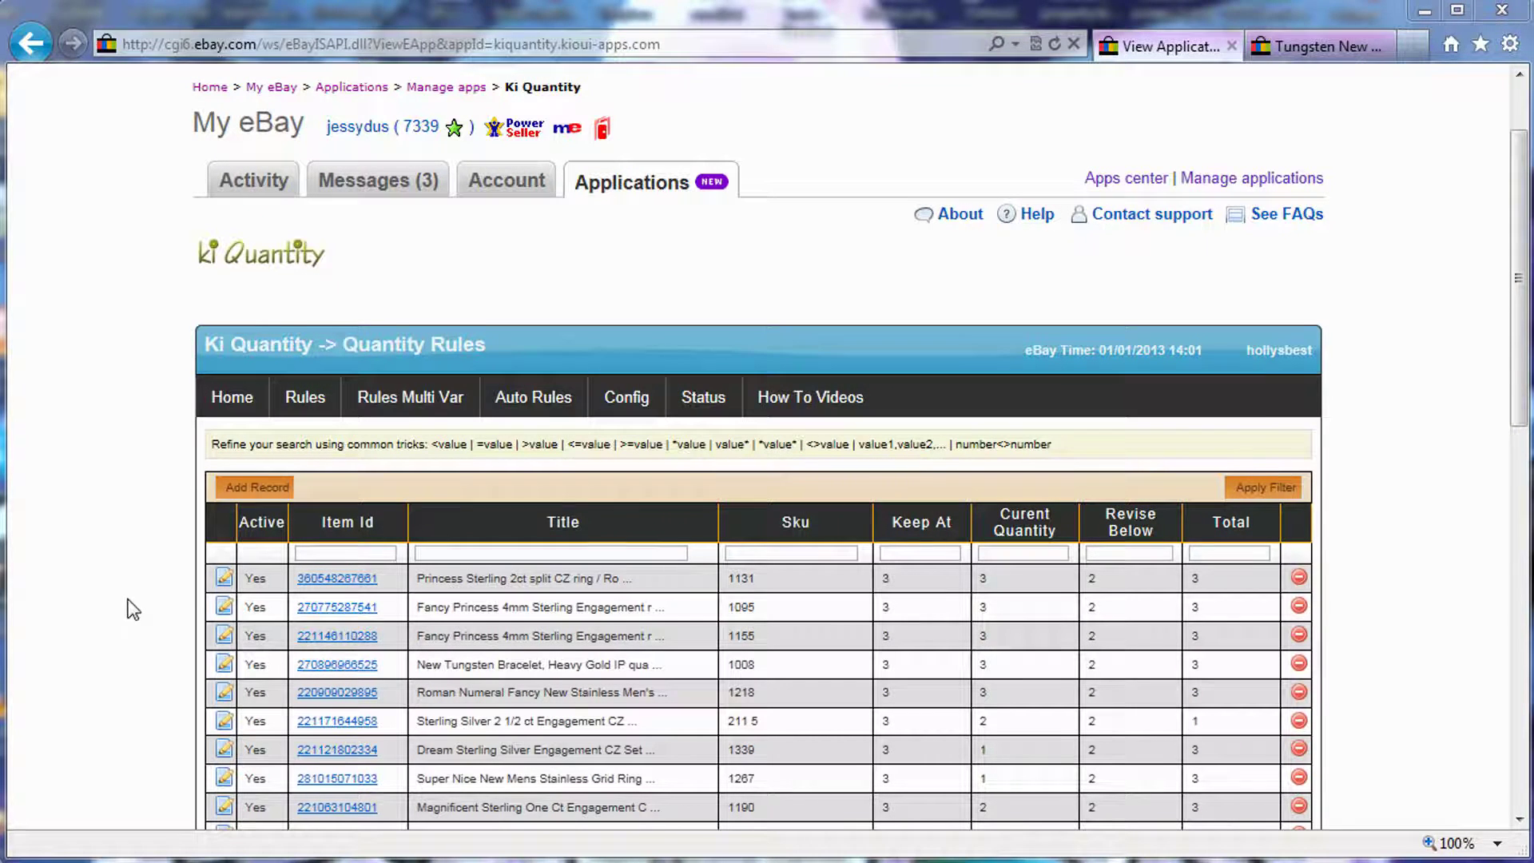
left_click(346, 553)
key("ctrl+v")
left_click(1271, 489)
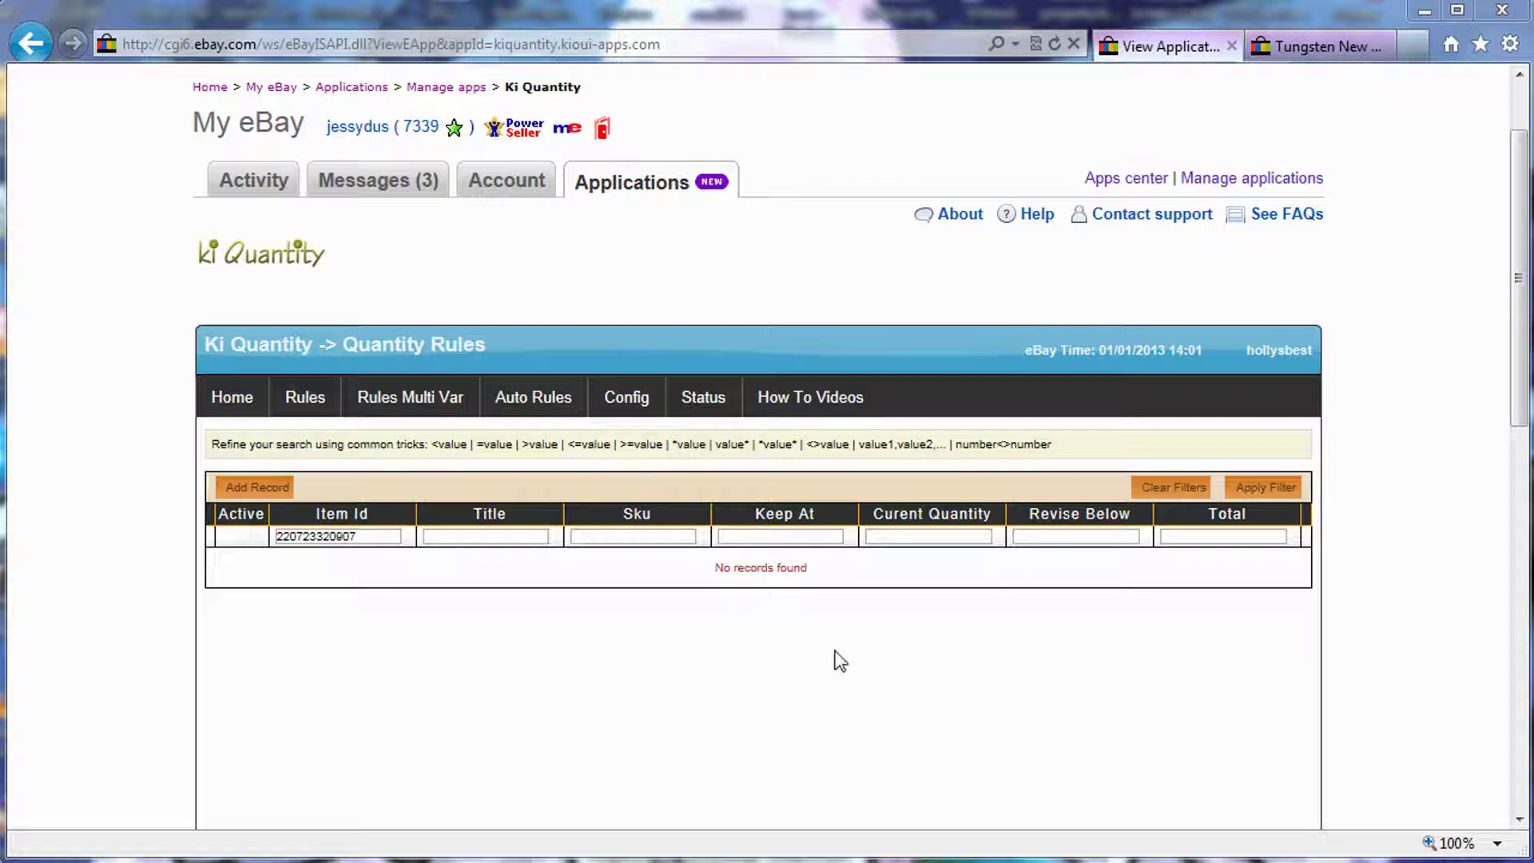
left_click(1267, 488)
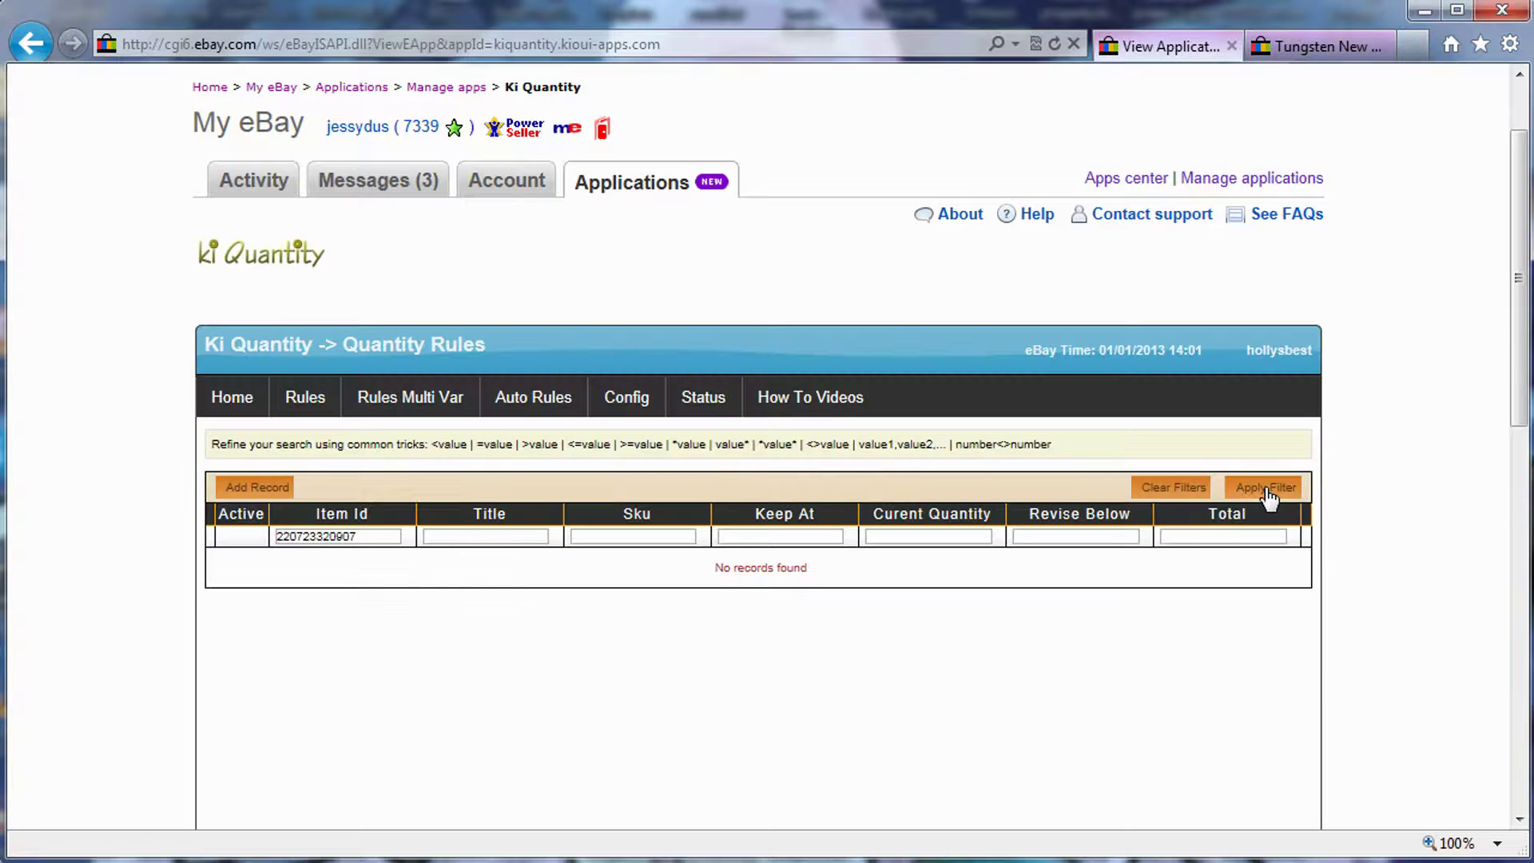
left_click(388, 400)
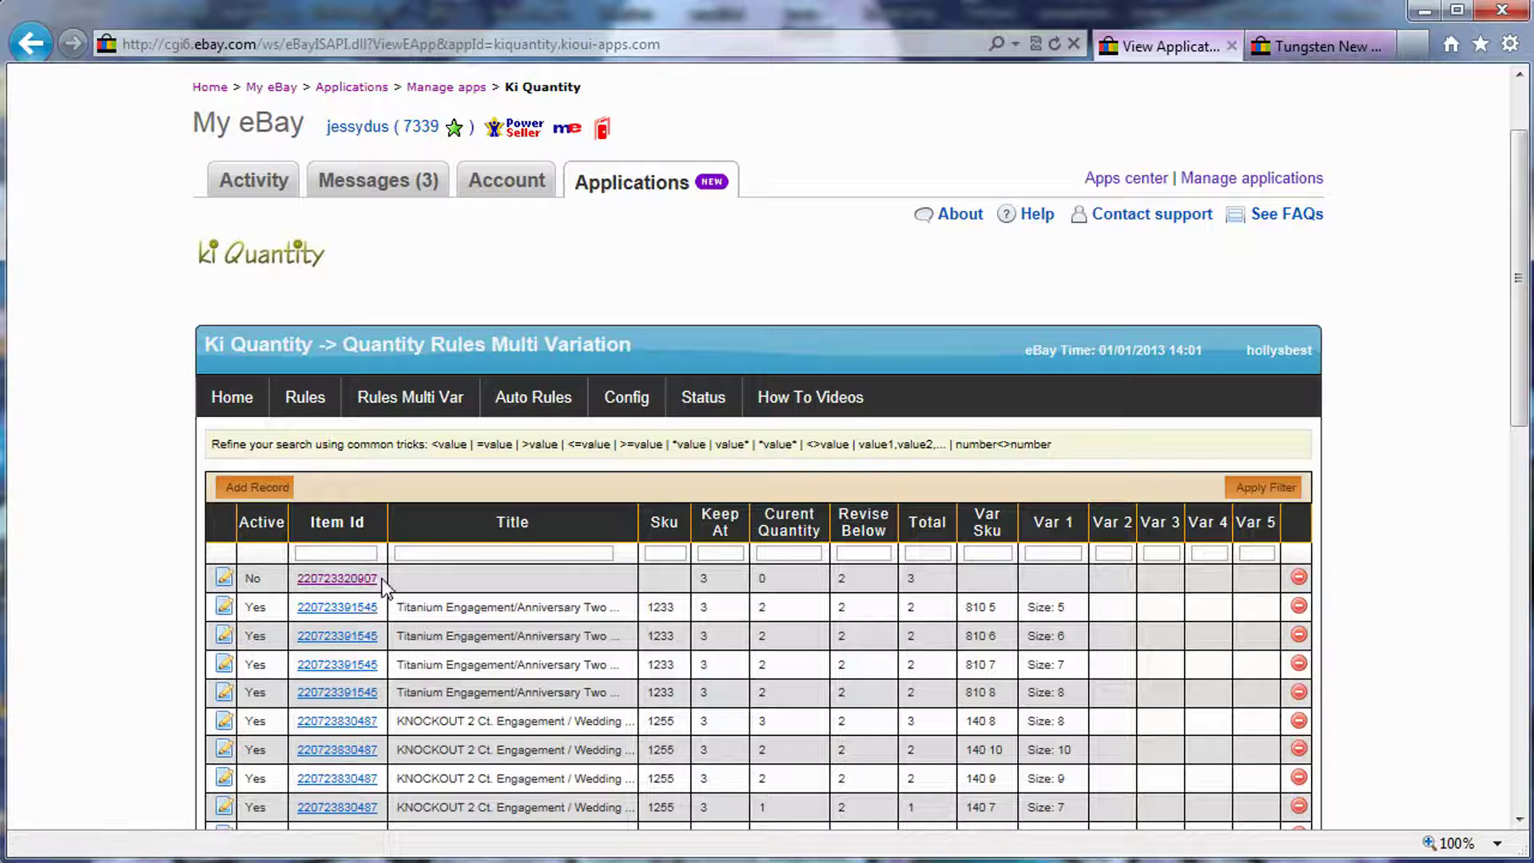
left_click(326, 549)
key("ctrl+v")
key("ctrl+a")
key("BackSpace")
key("ctrl+v")
key("Return")
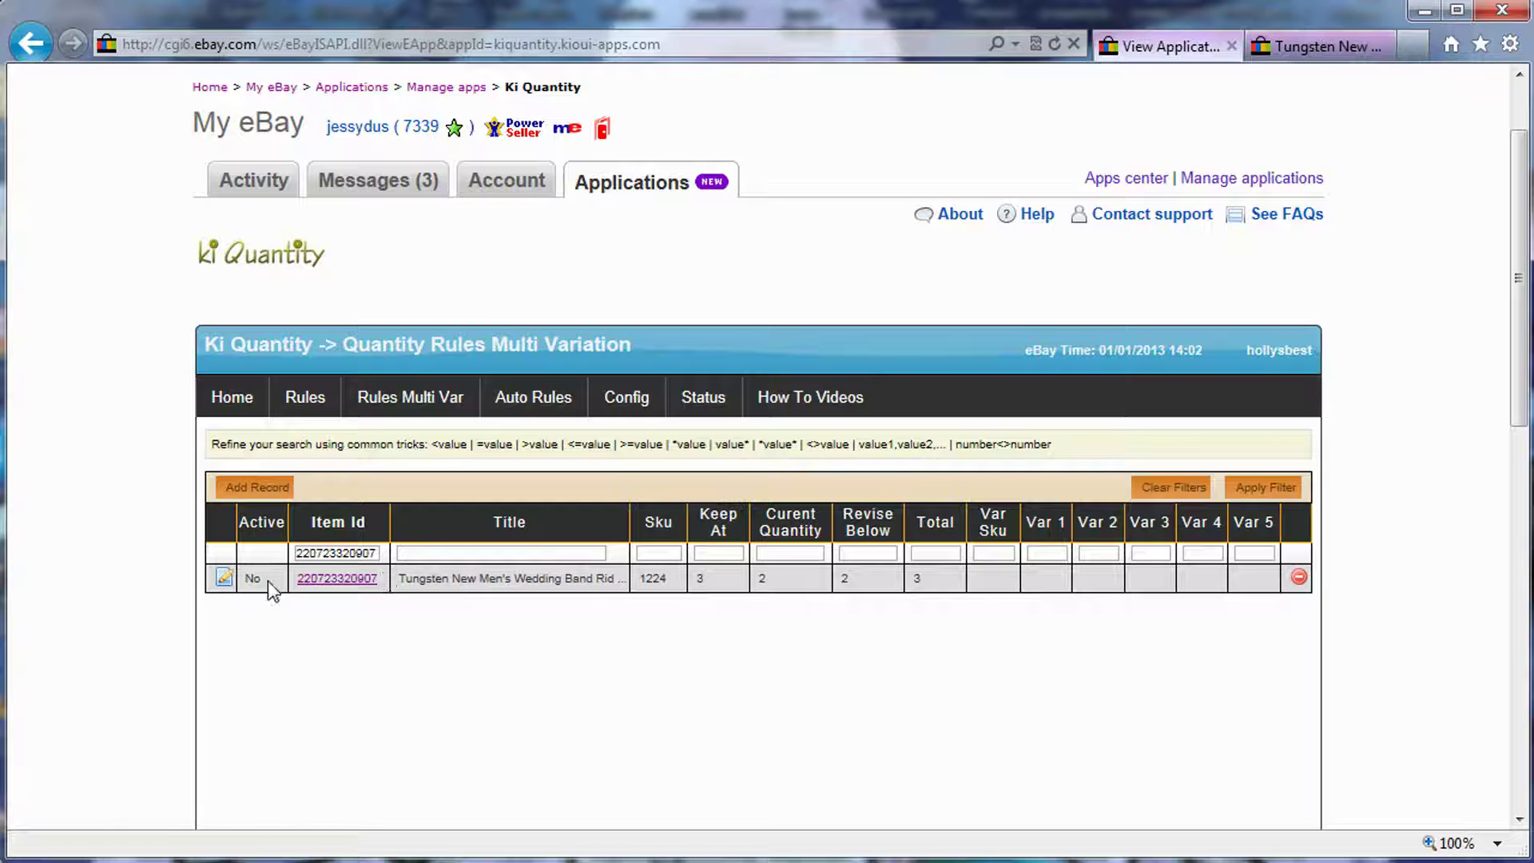
left_click(533, 409)
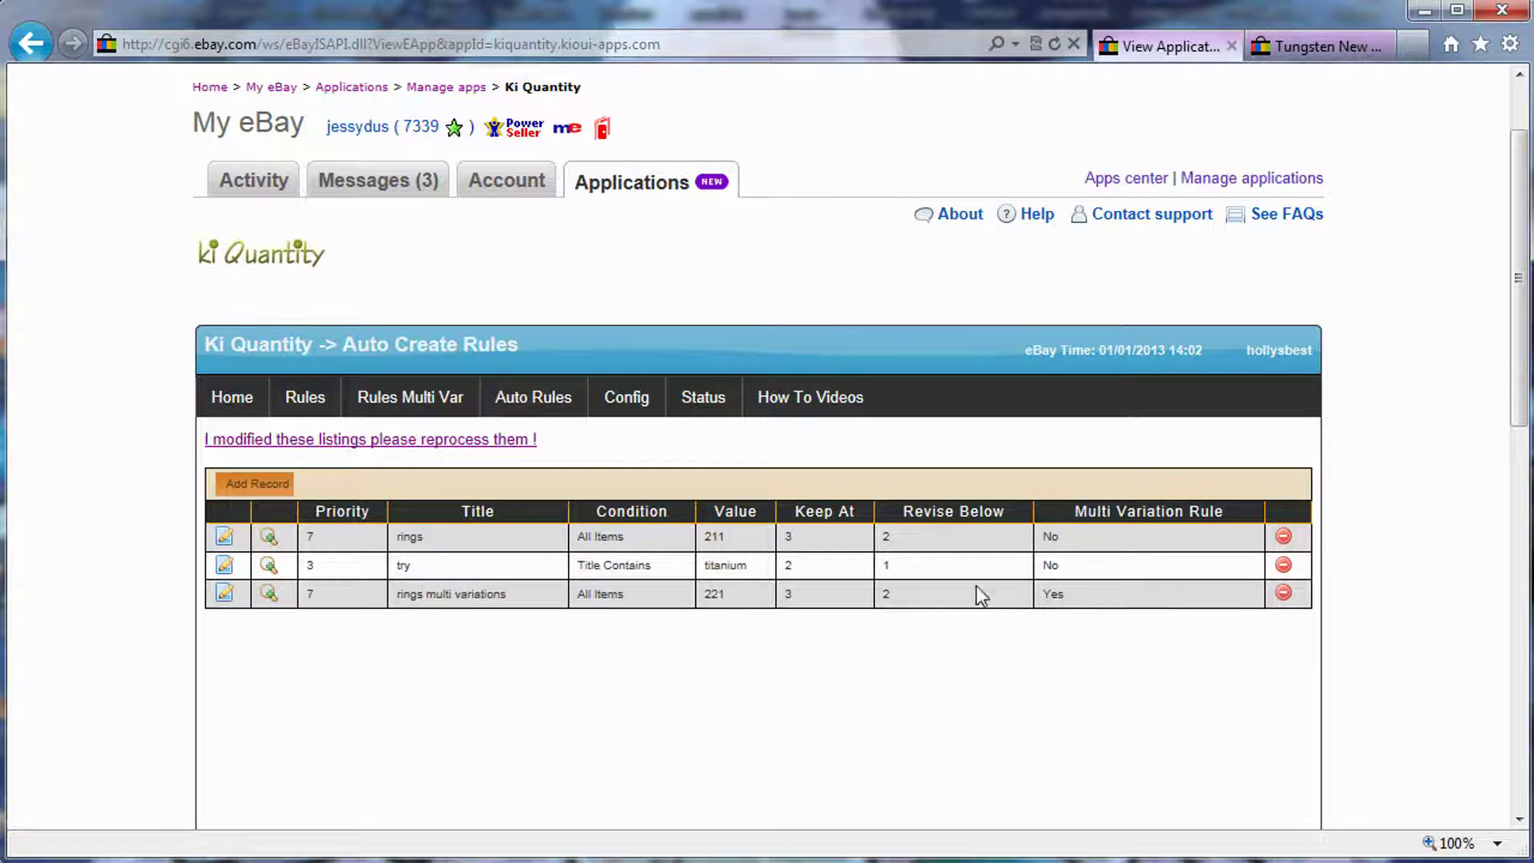
- Look over the rings multi variations auto rule's form, then go back to multi-variation rules
double_click(1053, 593)
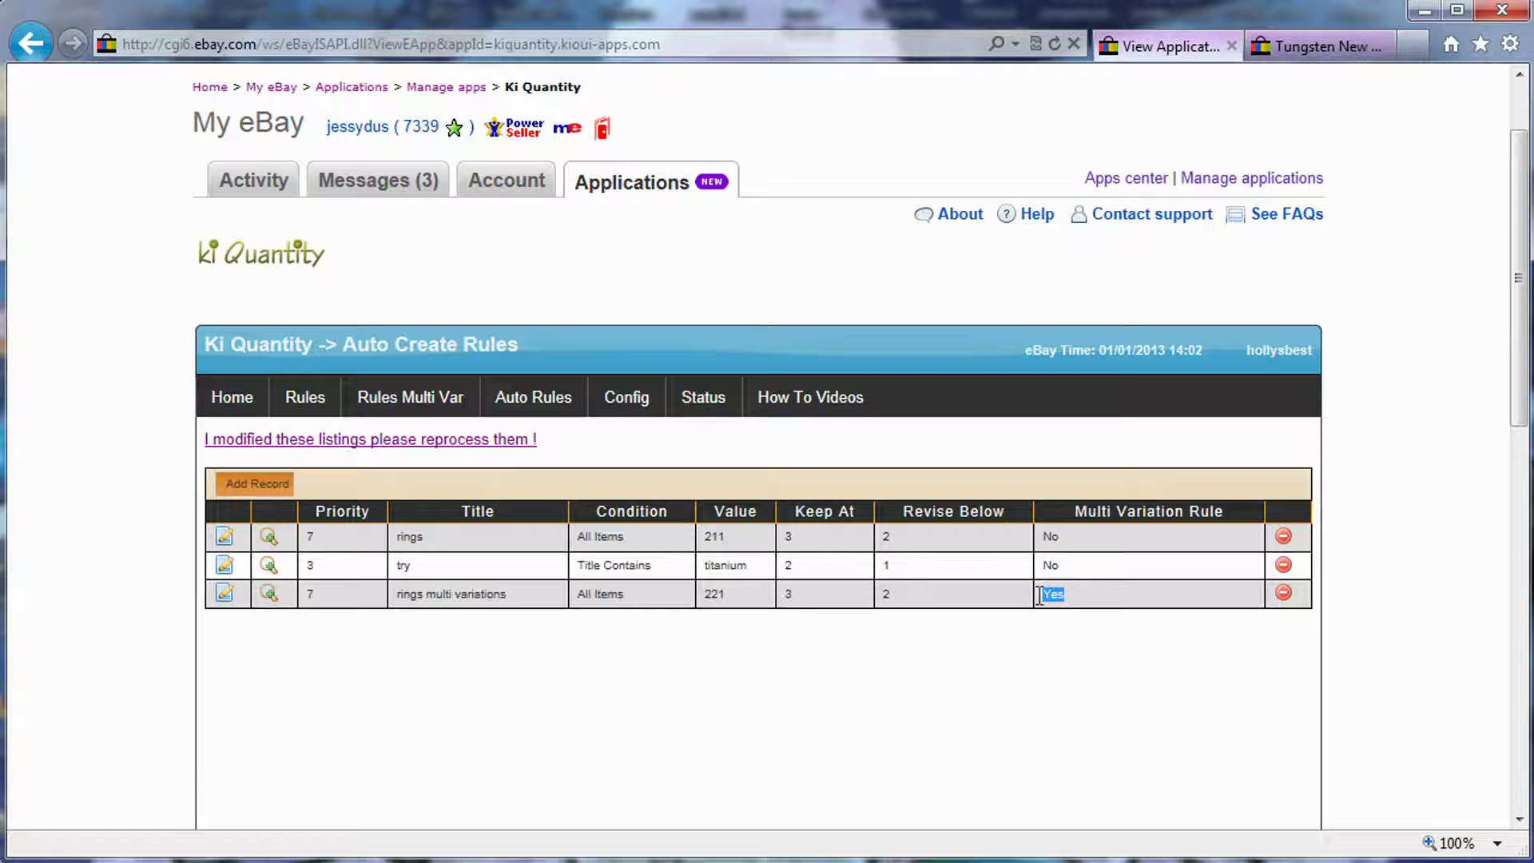
left_click(226, 596)
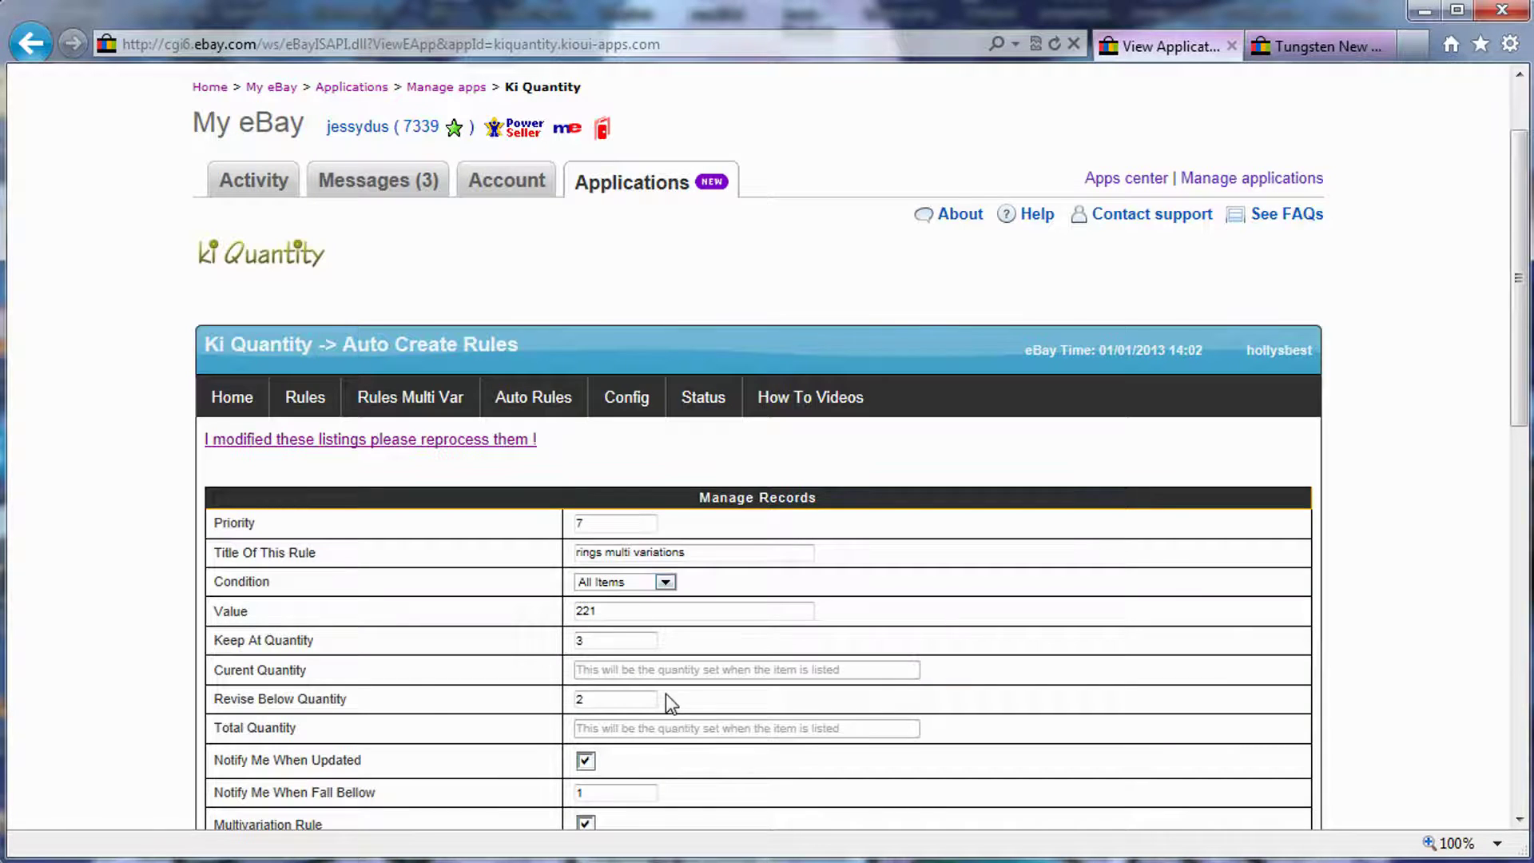
scroll(664, 694, "down", 5)
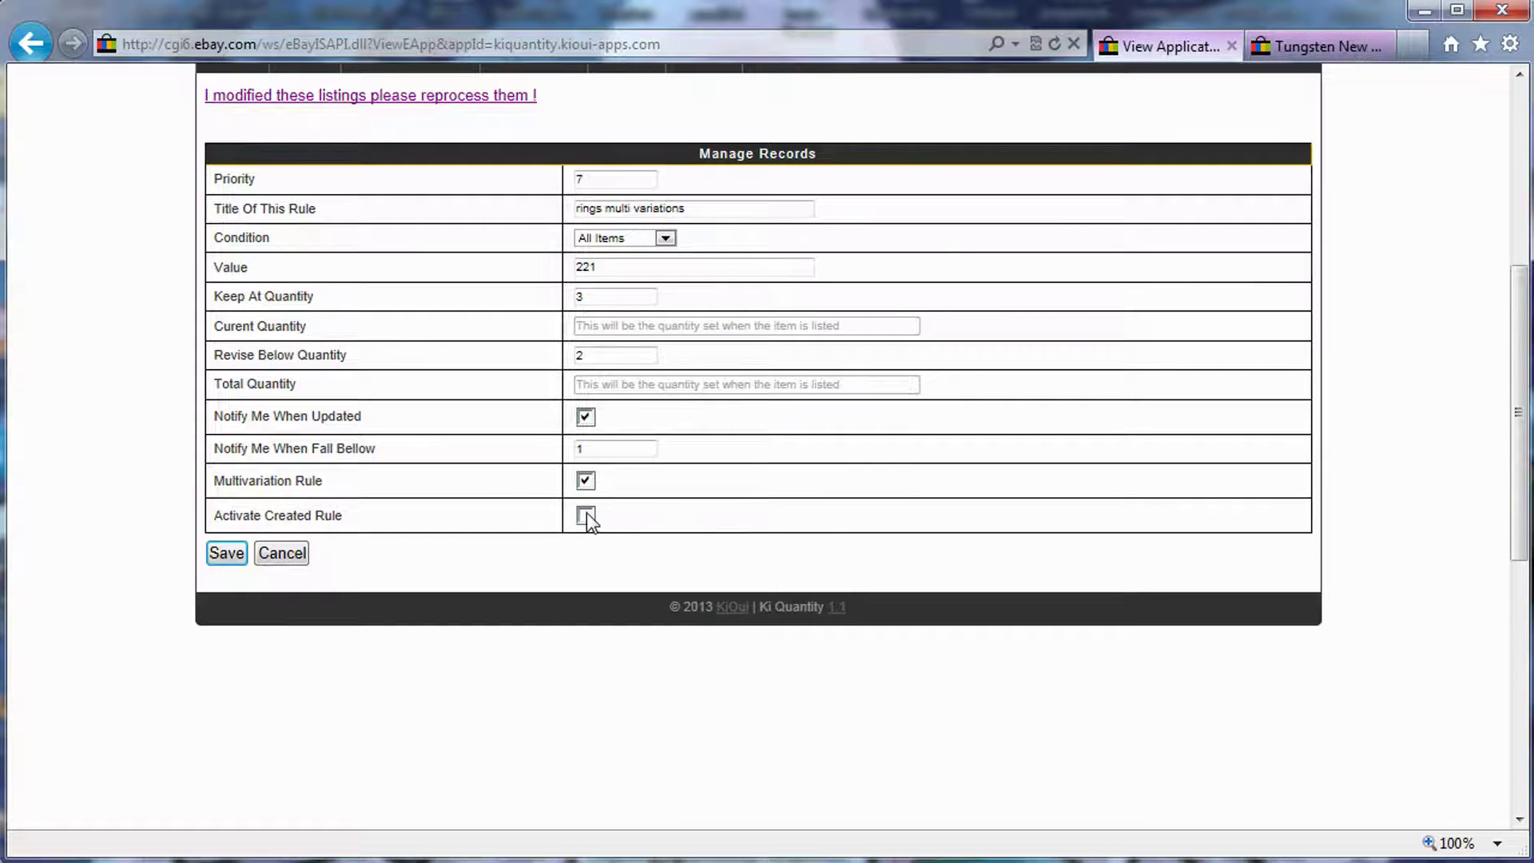
scroll(603, 564, "up", 5)
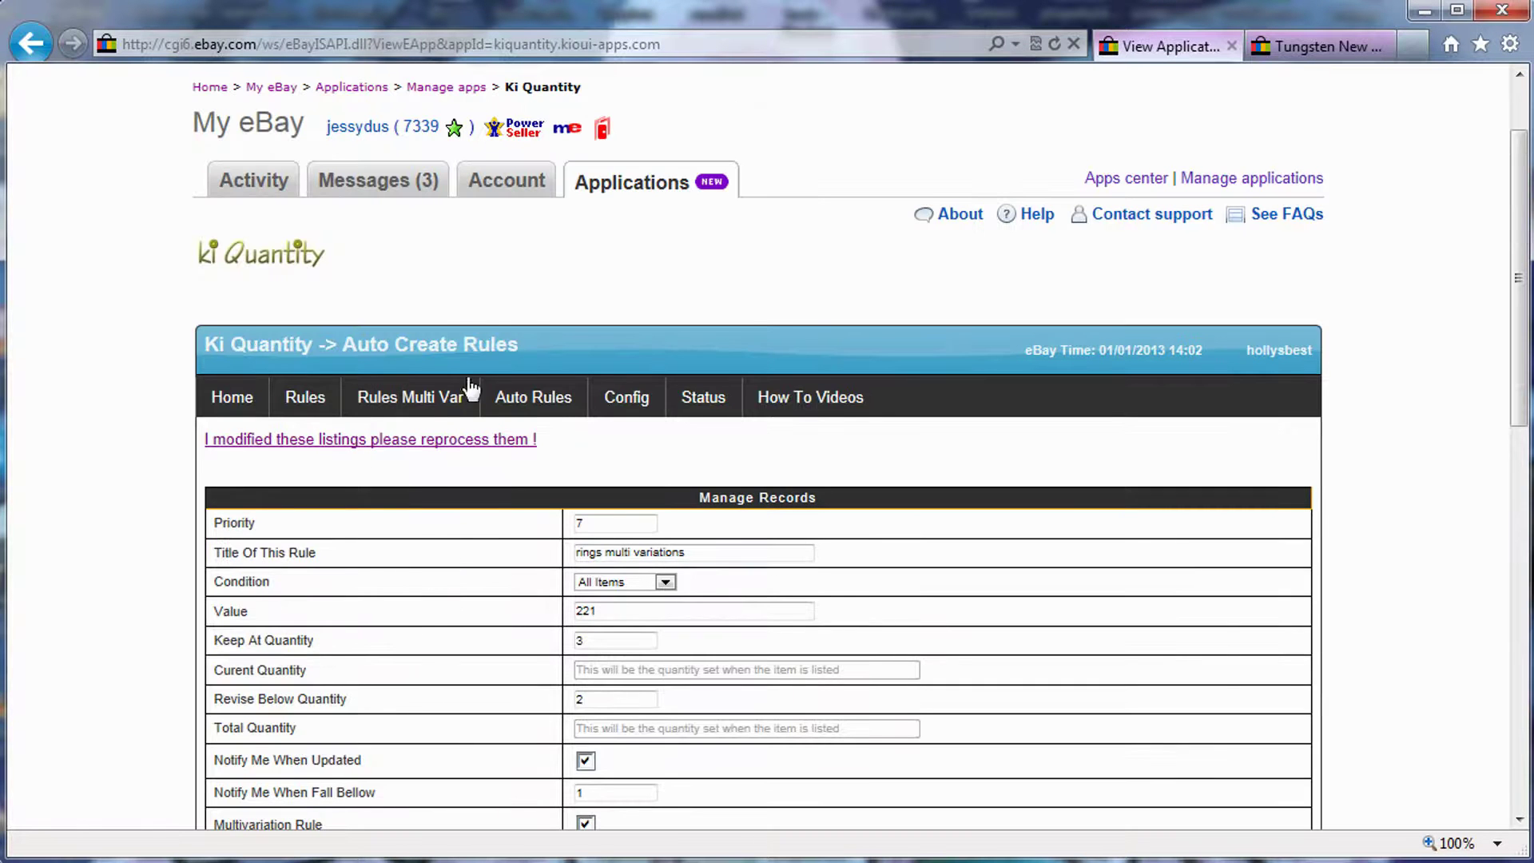
left_click(412, 397)
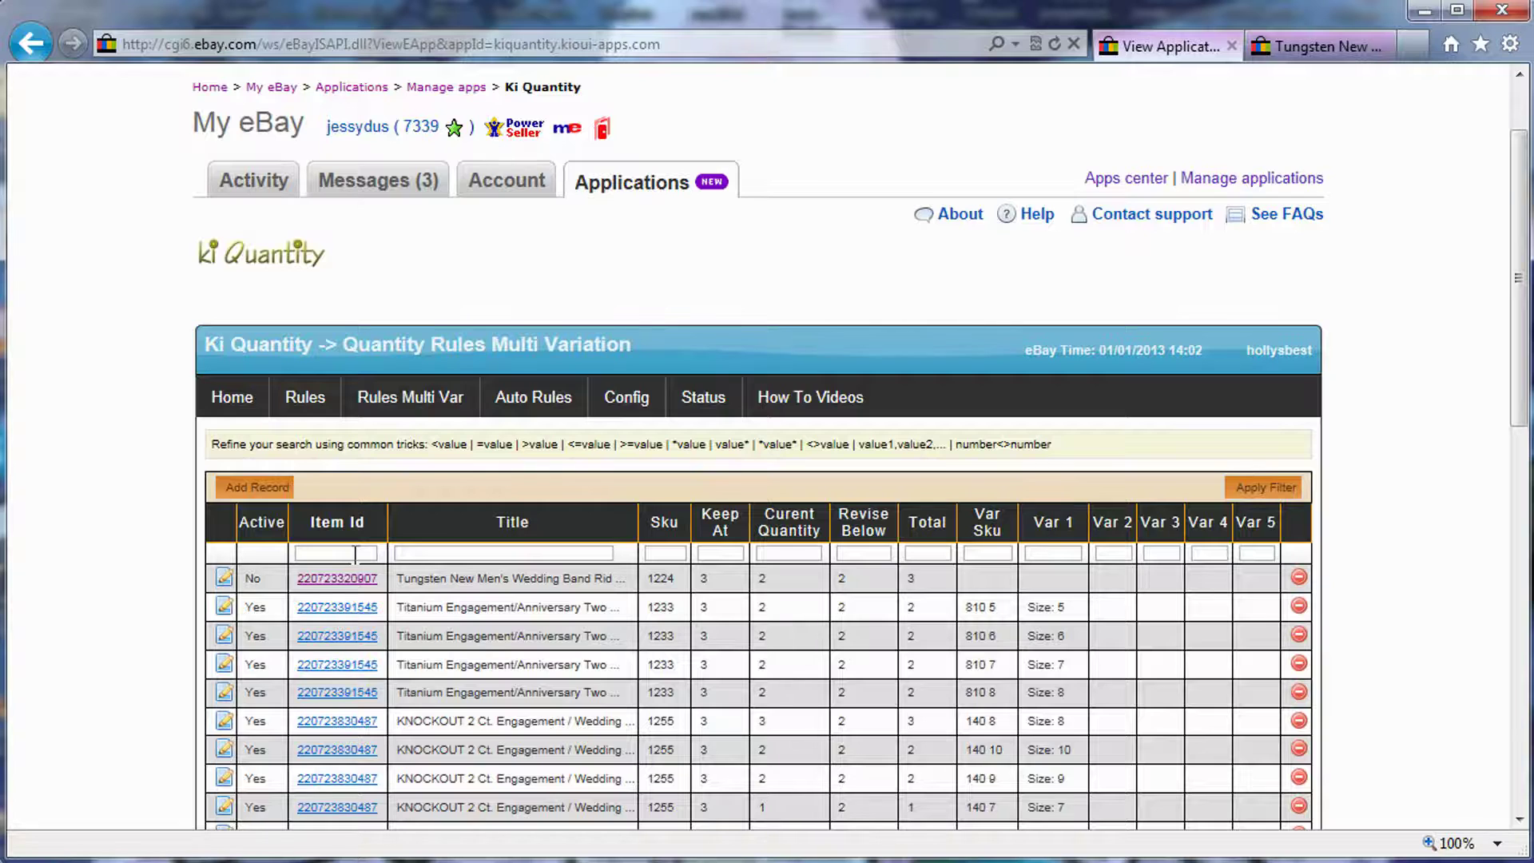
key("ctrl+v")
left_click(1294, 491)
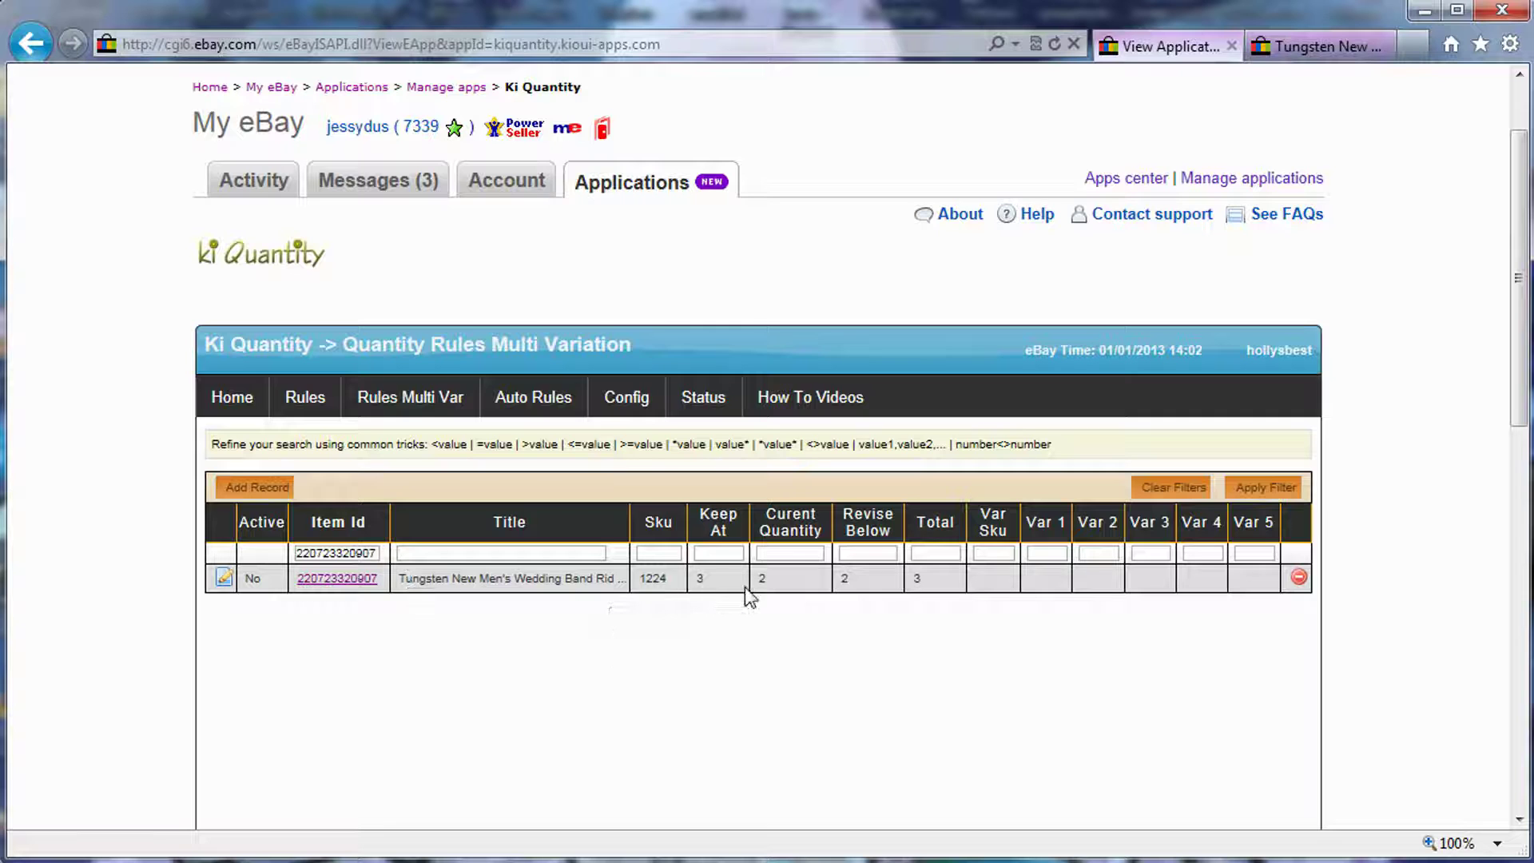
left_click(1277, 489)
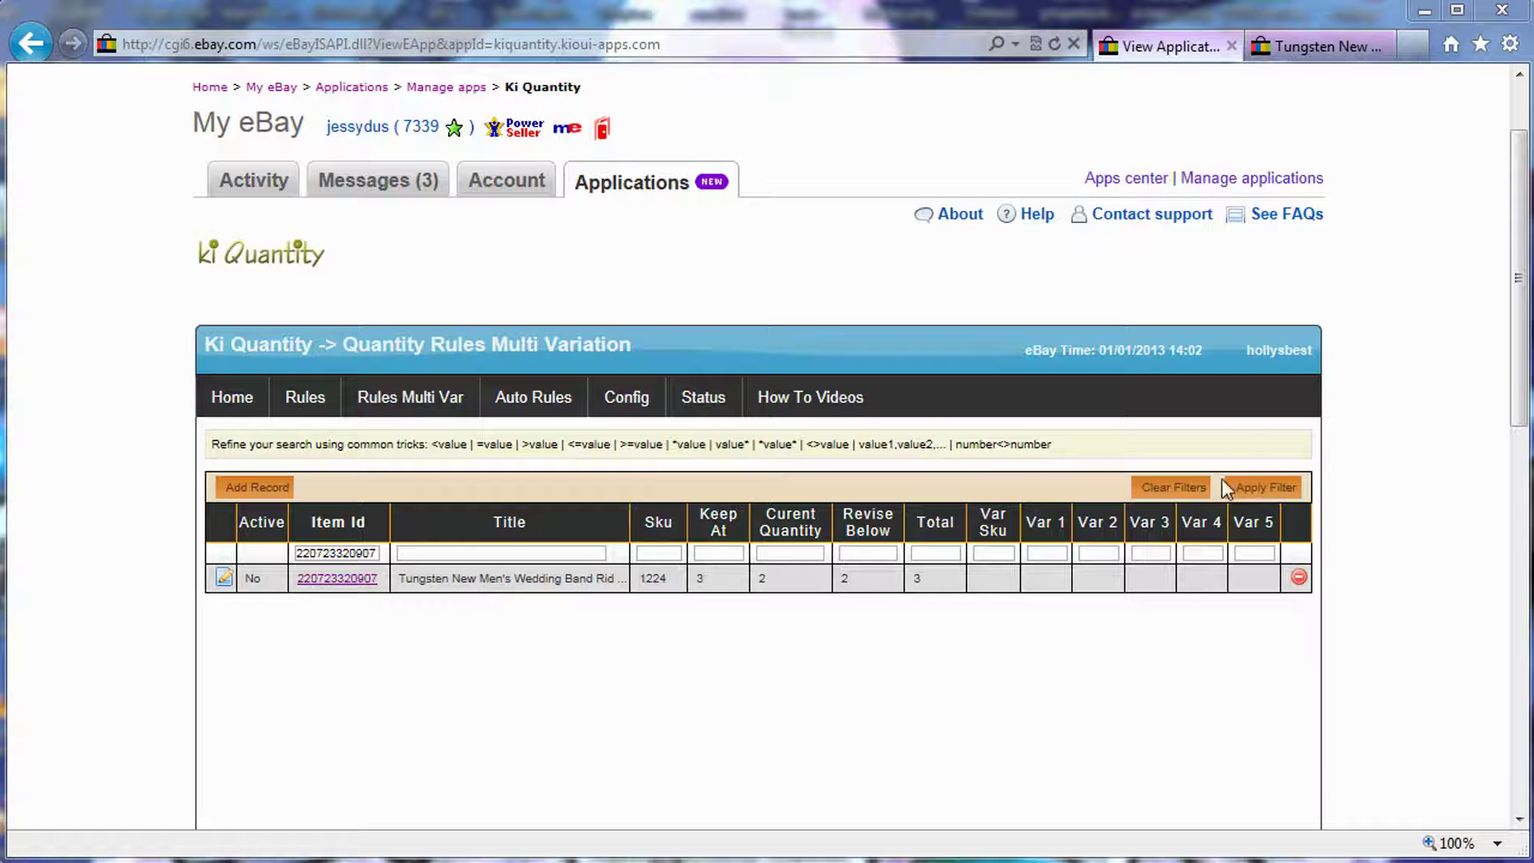
left_click(1281, 489)
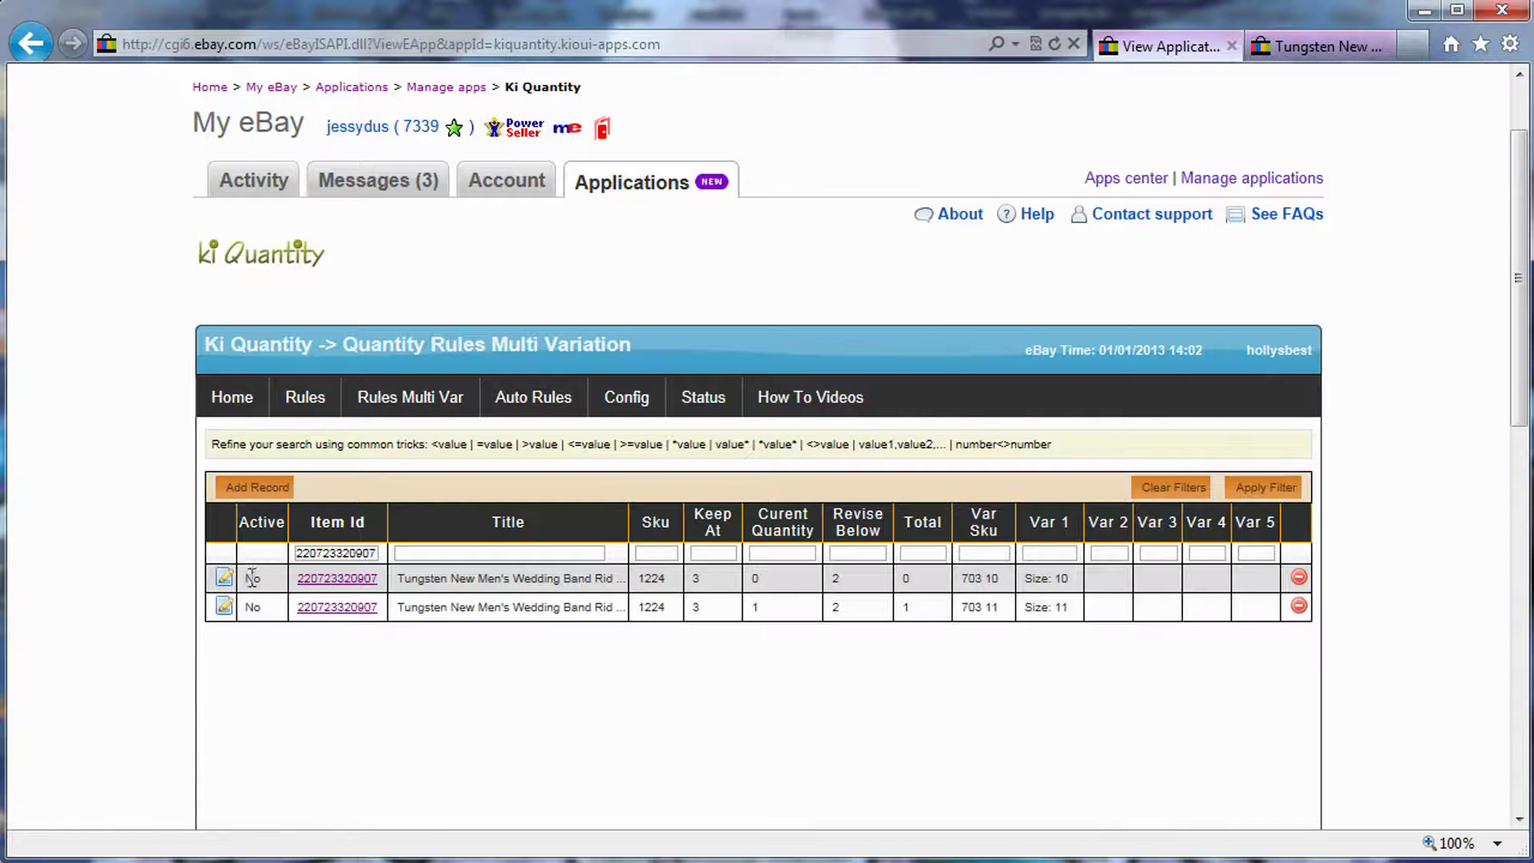
left_click_drag(252, 577, 253, 601)
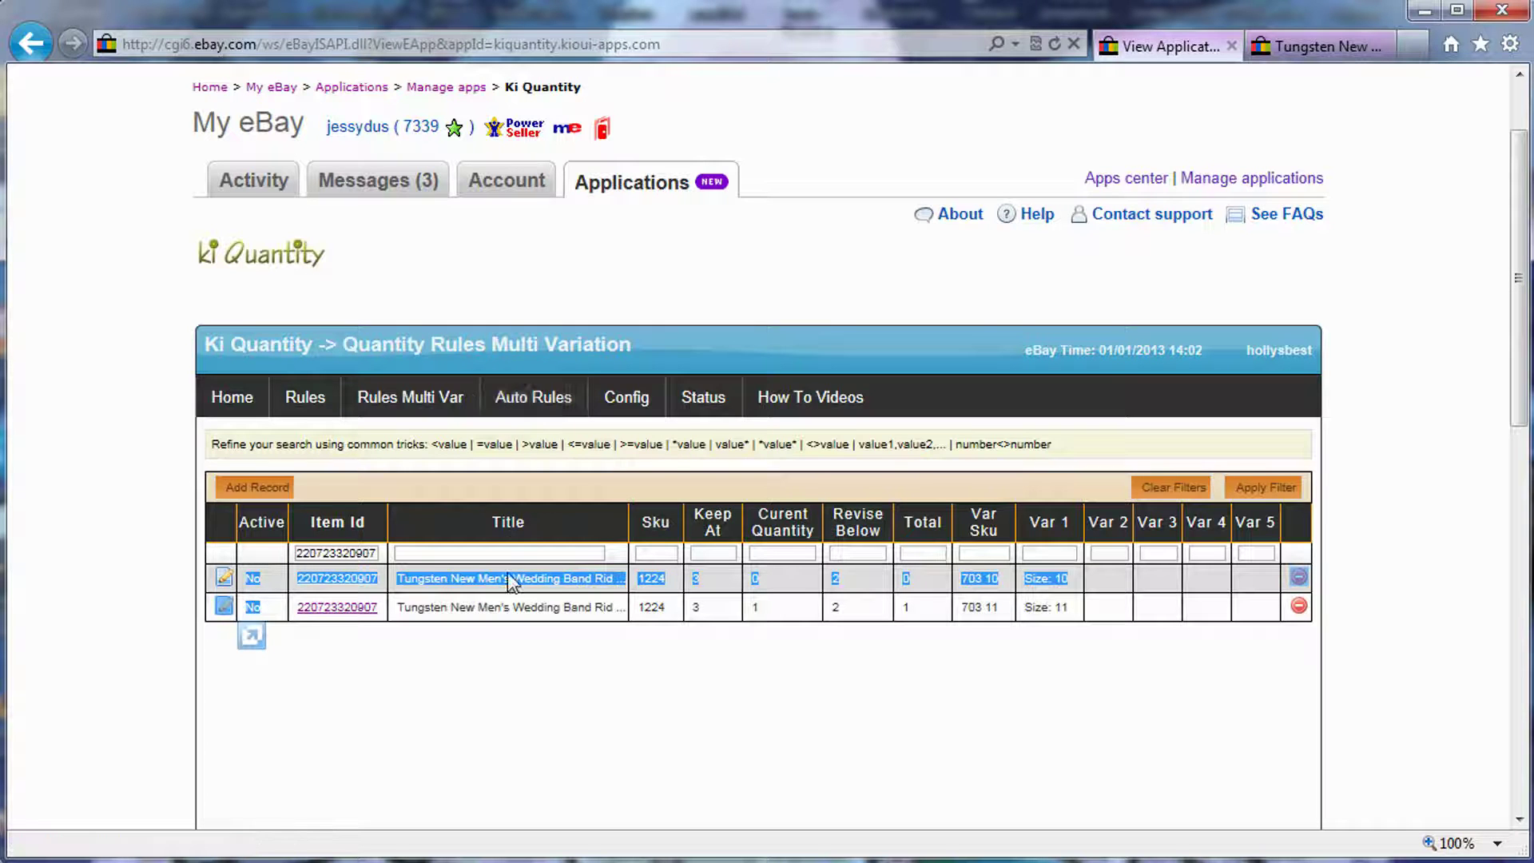
- Bring up an empty Auto Create Rules record form with priority 0 and condition All Items
left_click(249, 498)
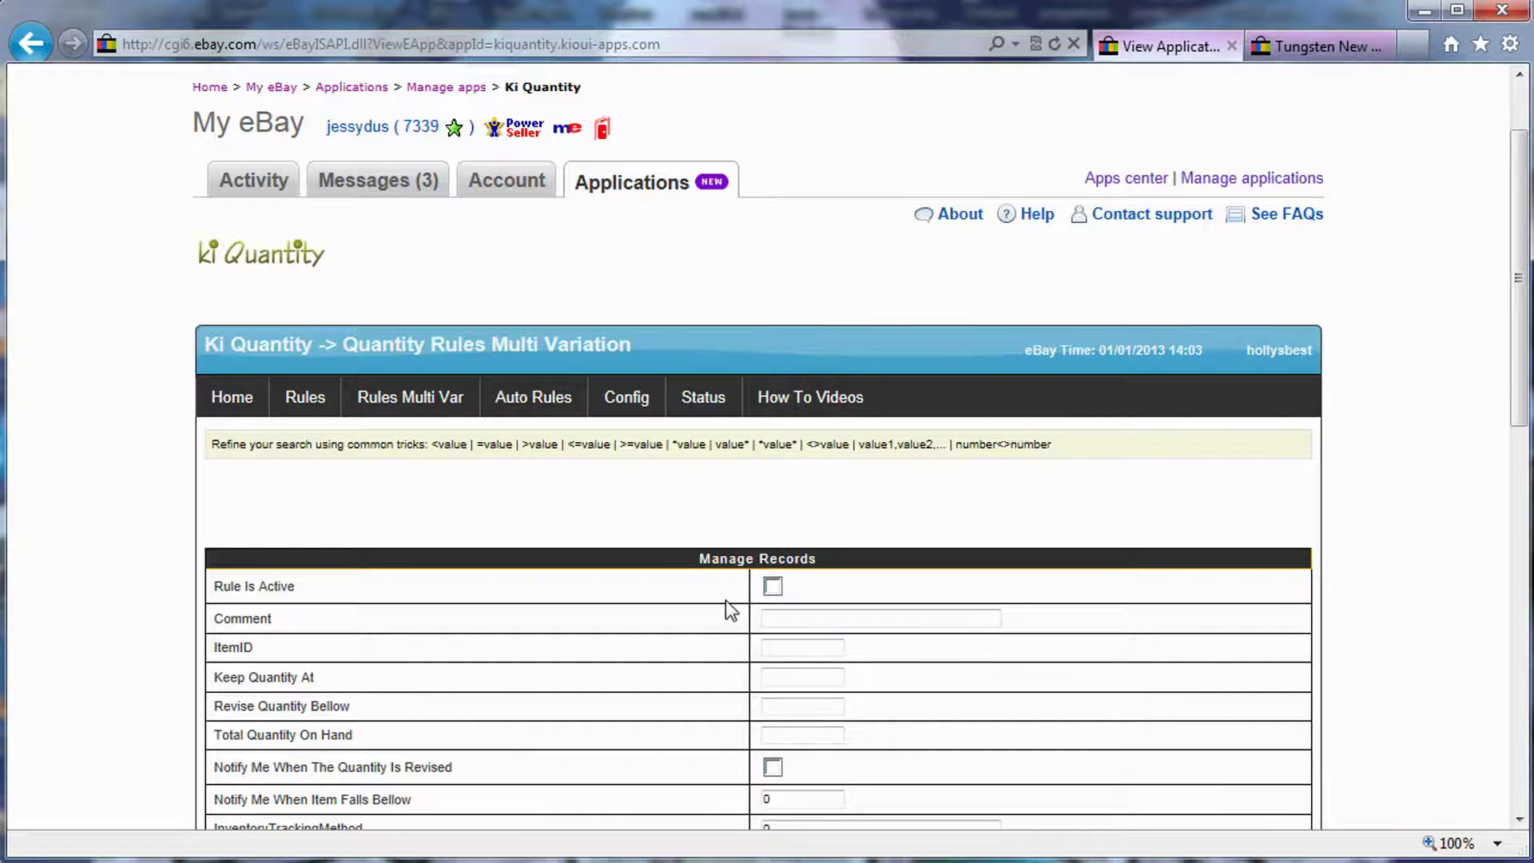
left_click(823, 619)
left_click(485, 412)
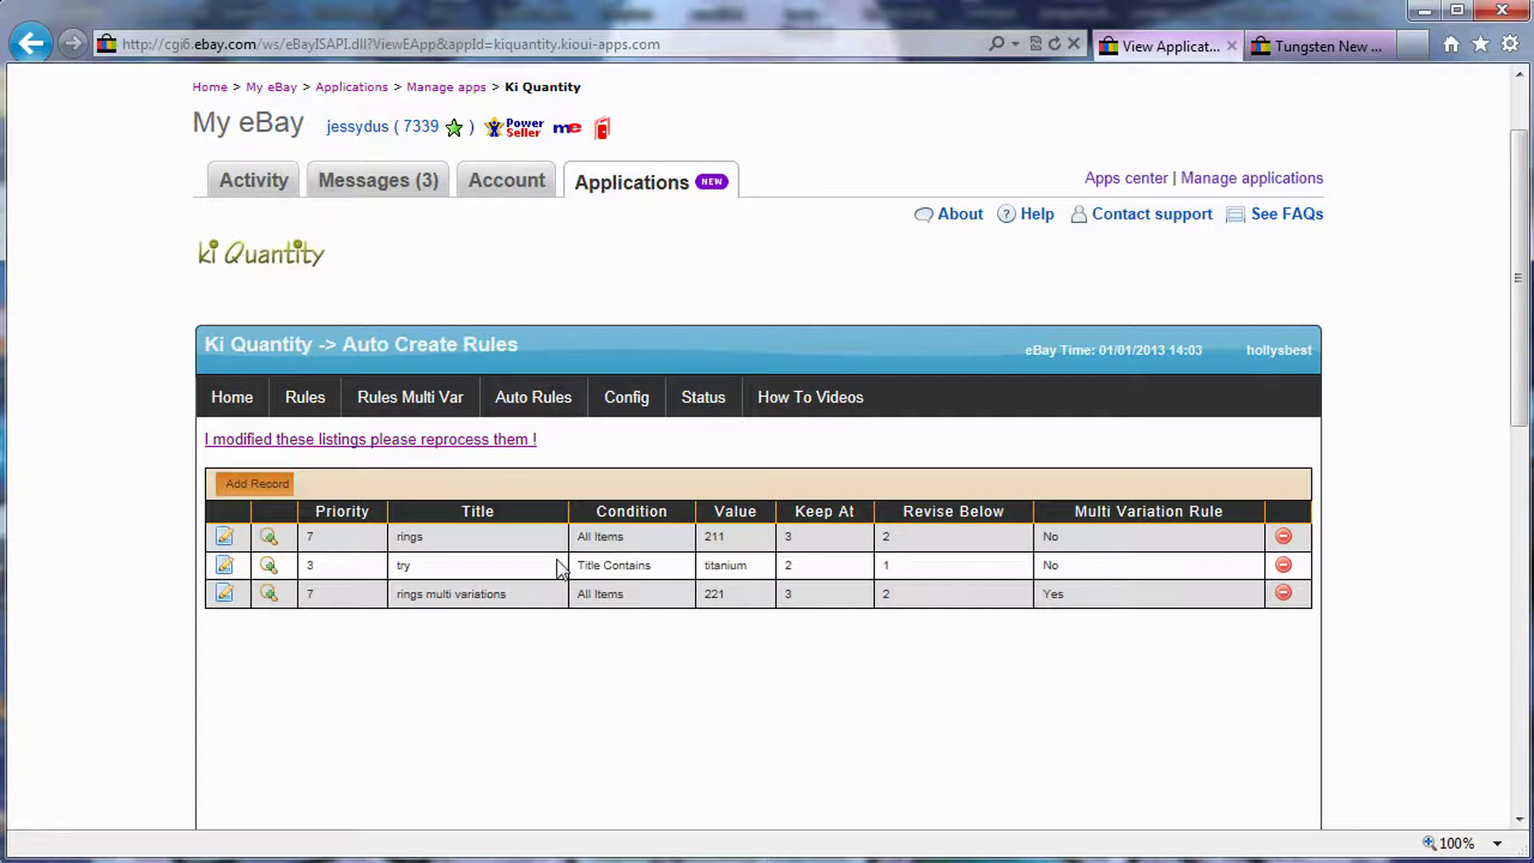
left_click(262, 485)
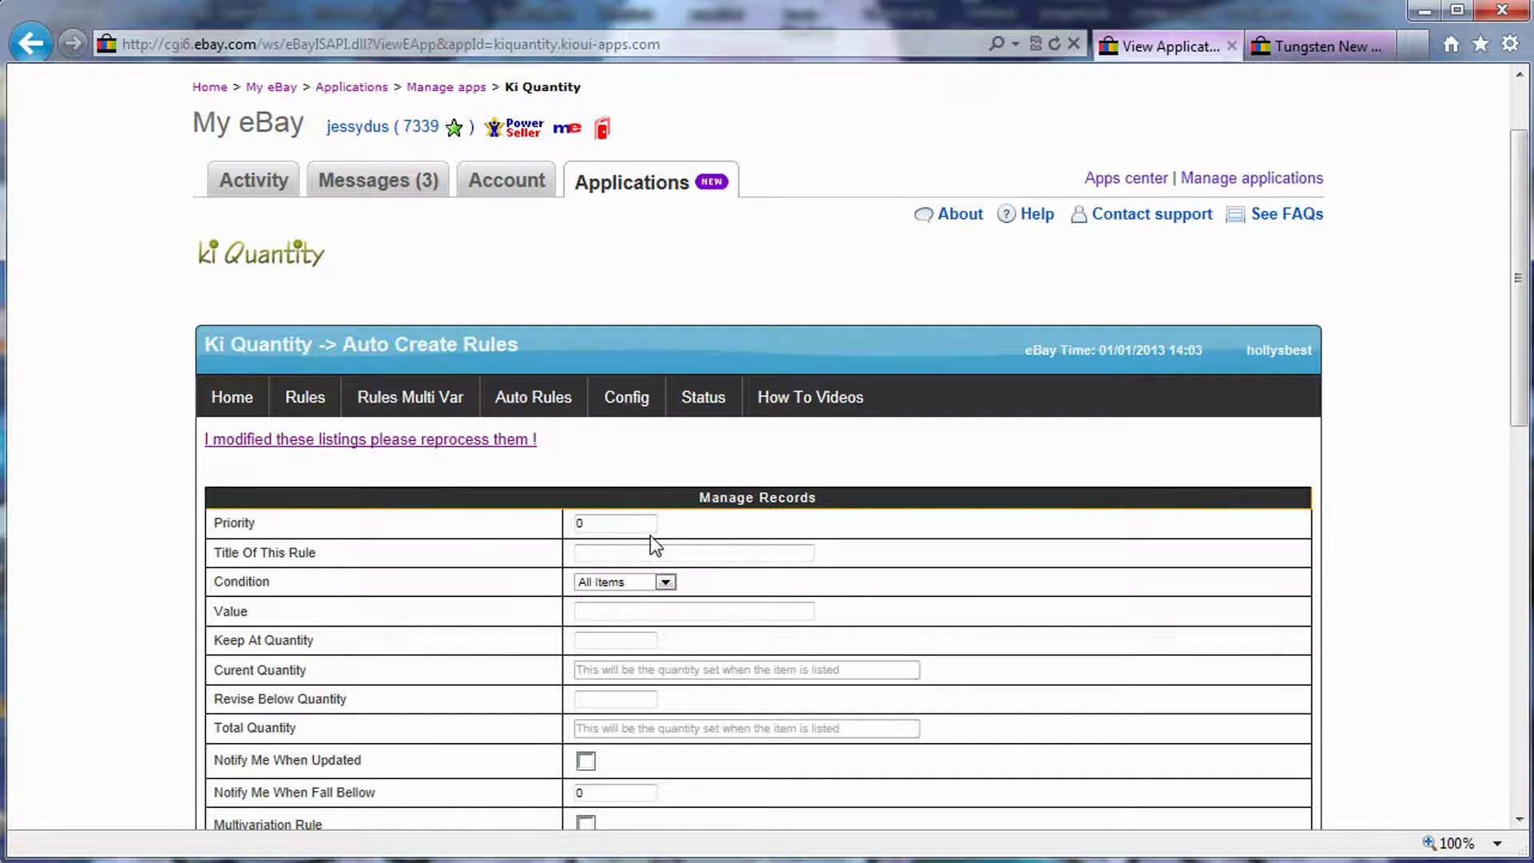
- Set the condition to Title Contains 'fhasdkhfsdhfjaskdhjfjask' and leave Activate Created Rule unchecked
scroll(631, 528, "down", 2)
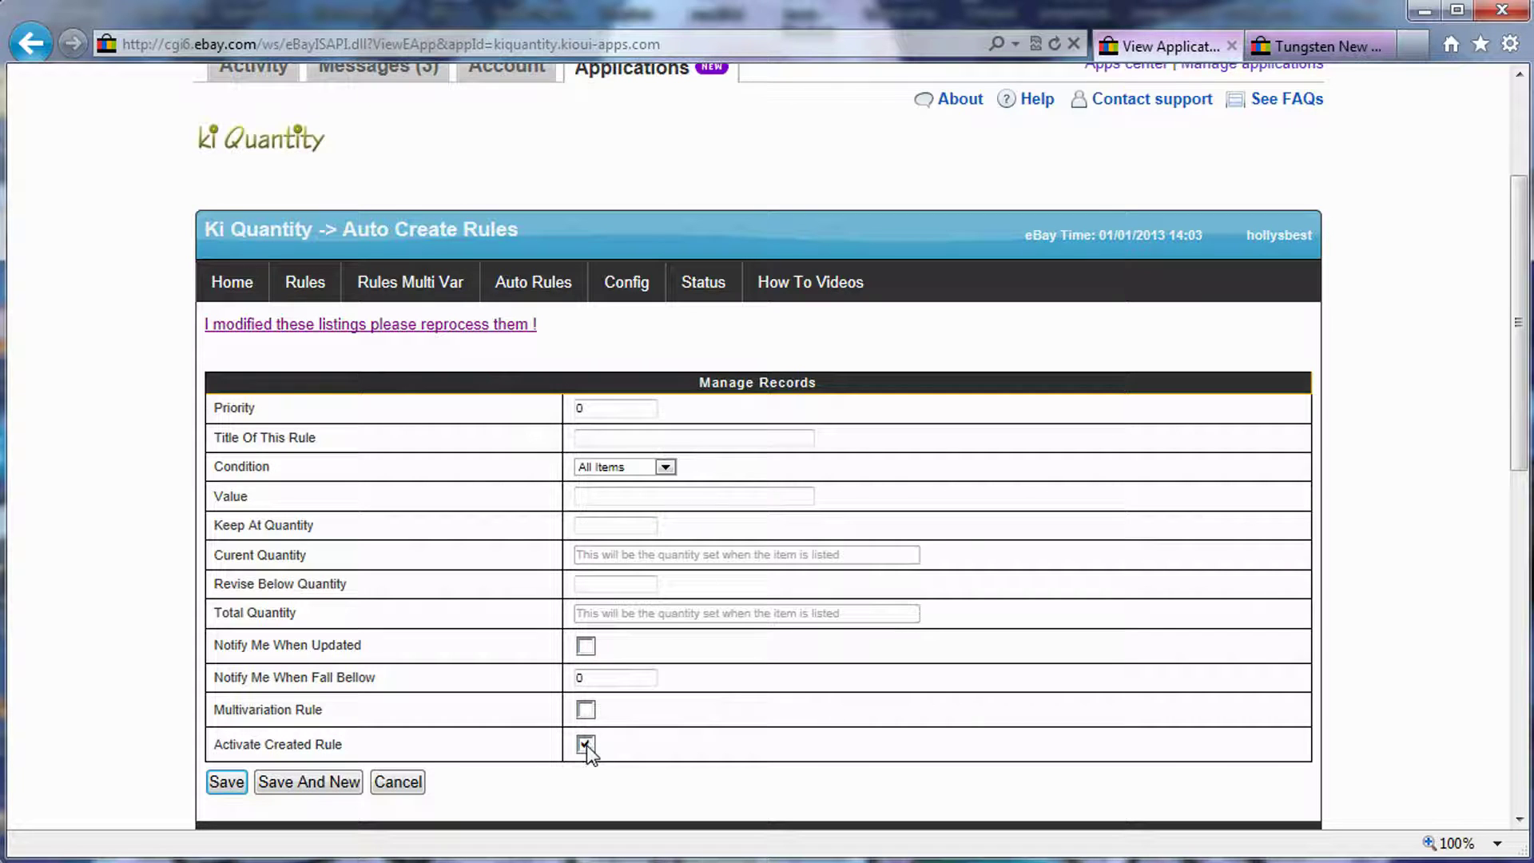
left_click(634, 465)
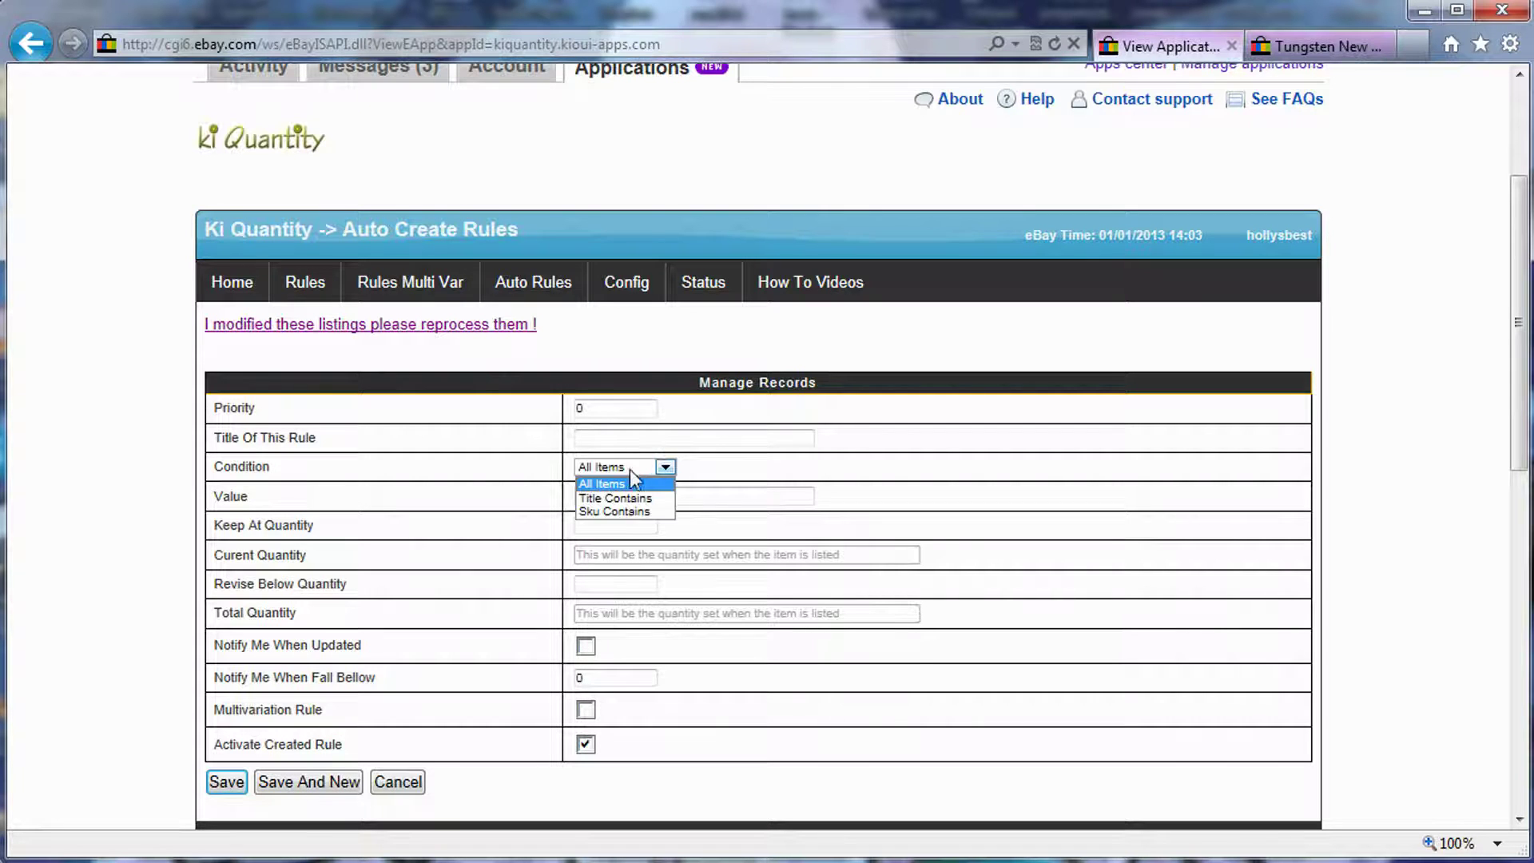
left_click(622, 497)
left_click(624, 497)
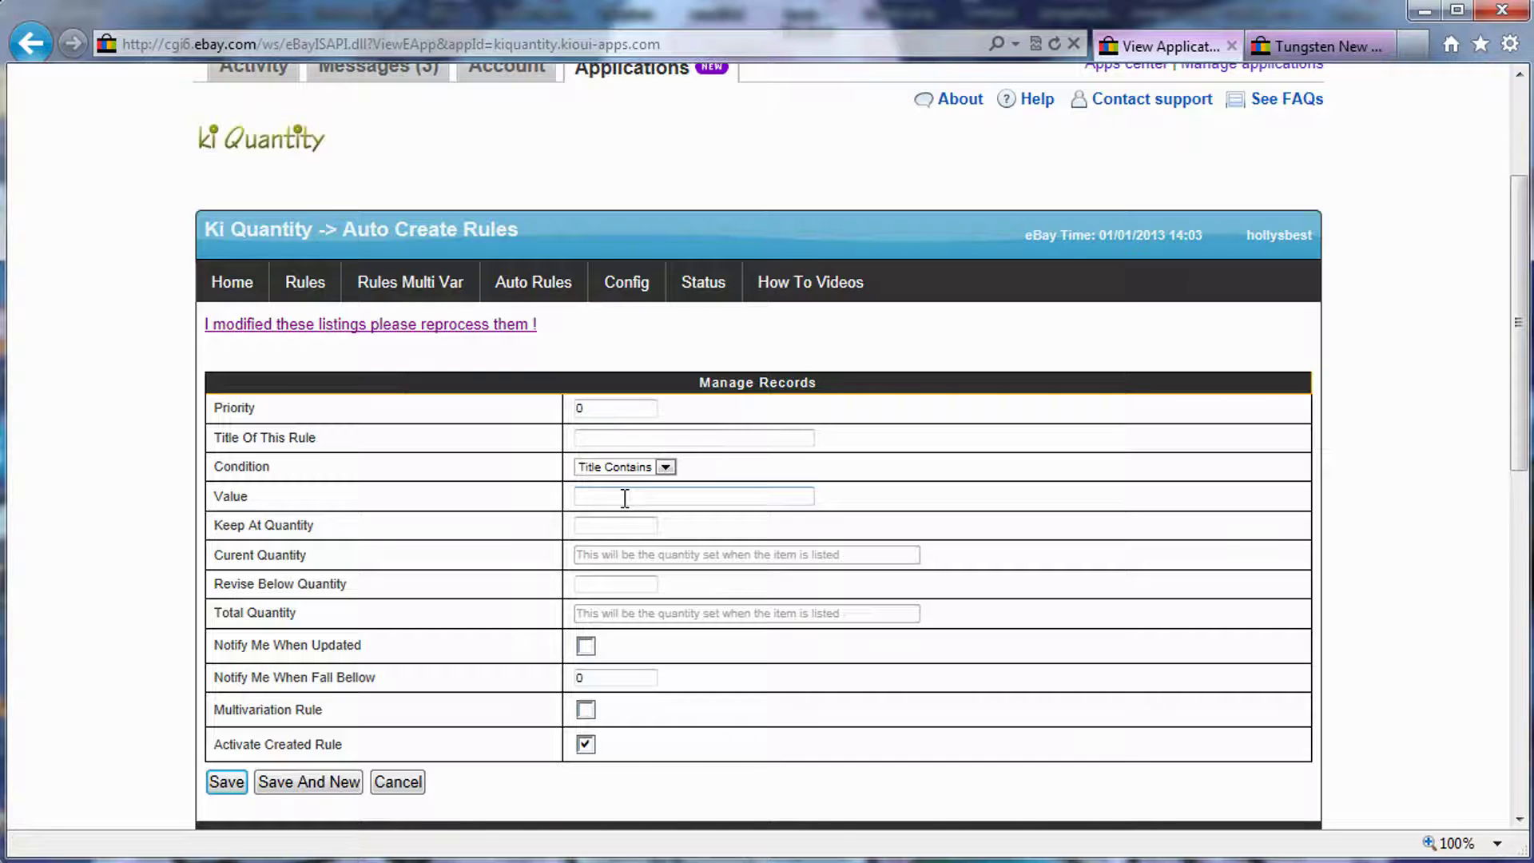
type("fhasdkhfsdhfjaskdhjfjask")
left_click(586, 744)
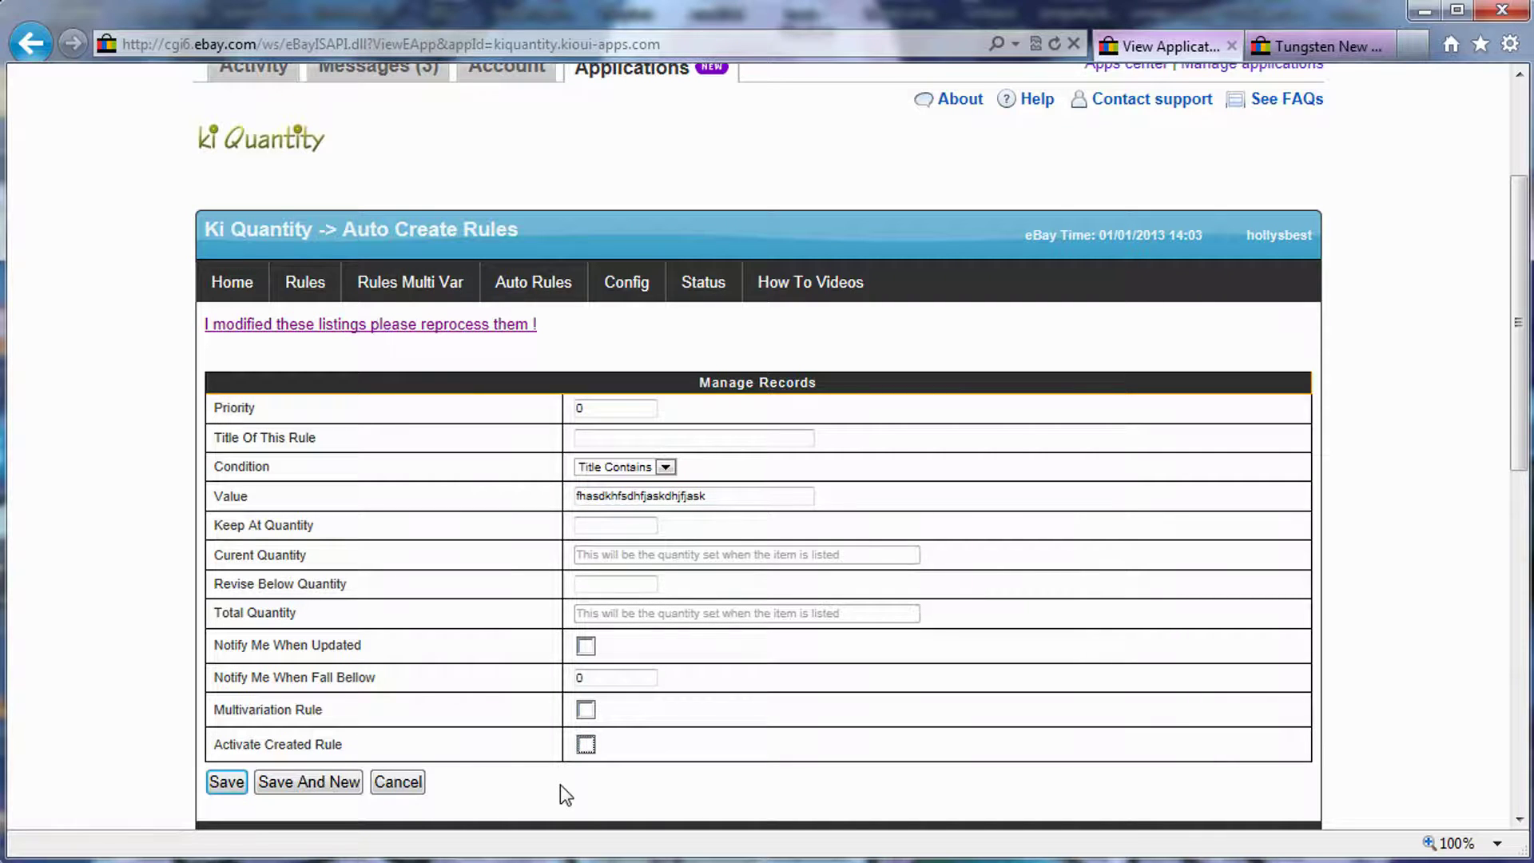
left_click(396, 296)
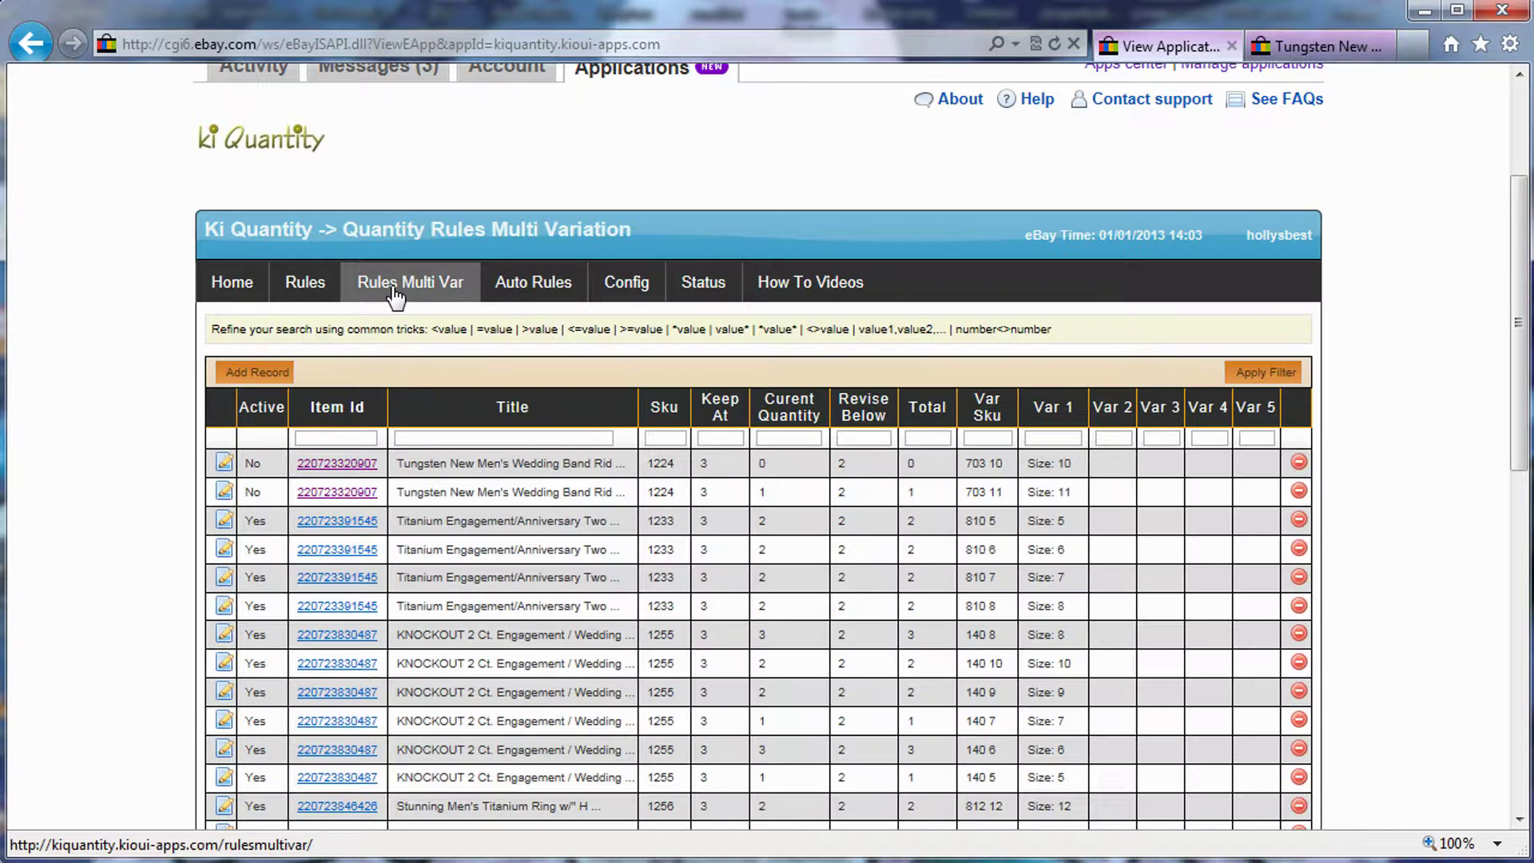
left_click(1299, 463)
scroll(445, 730, "down", 5)
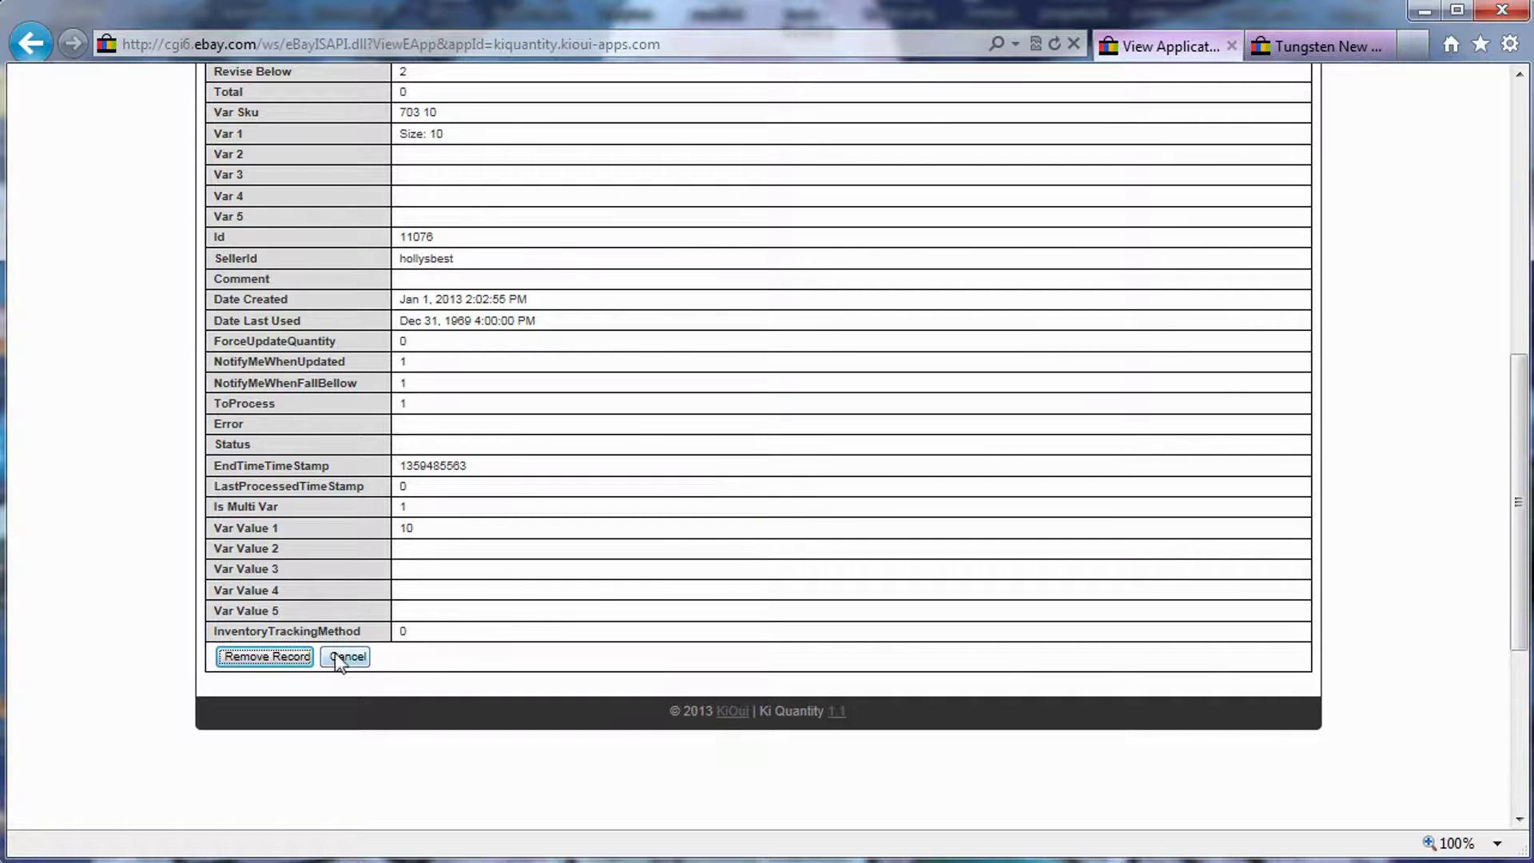
scroll(1318, 360, "up", 10)
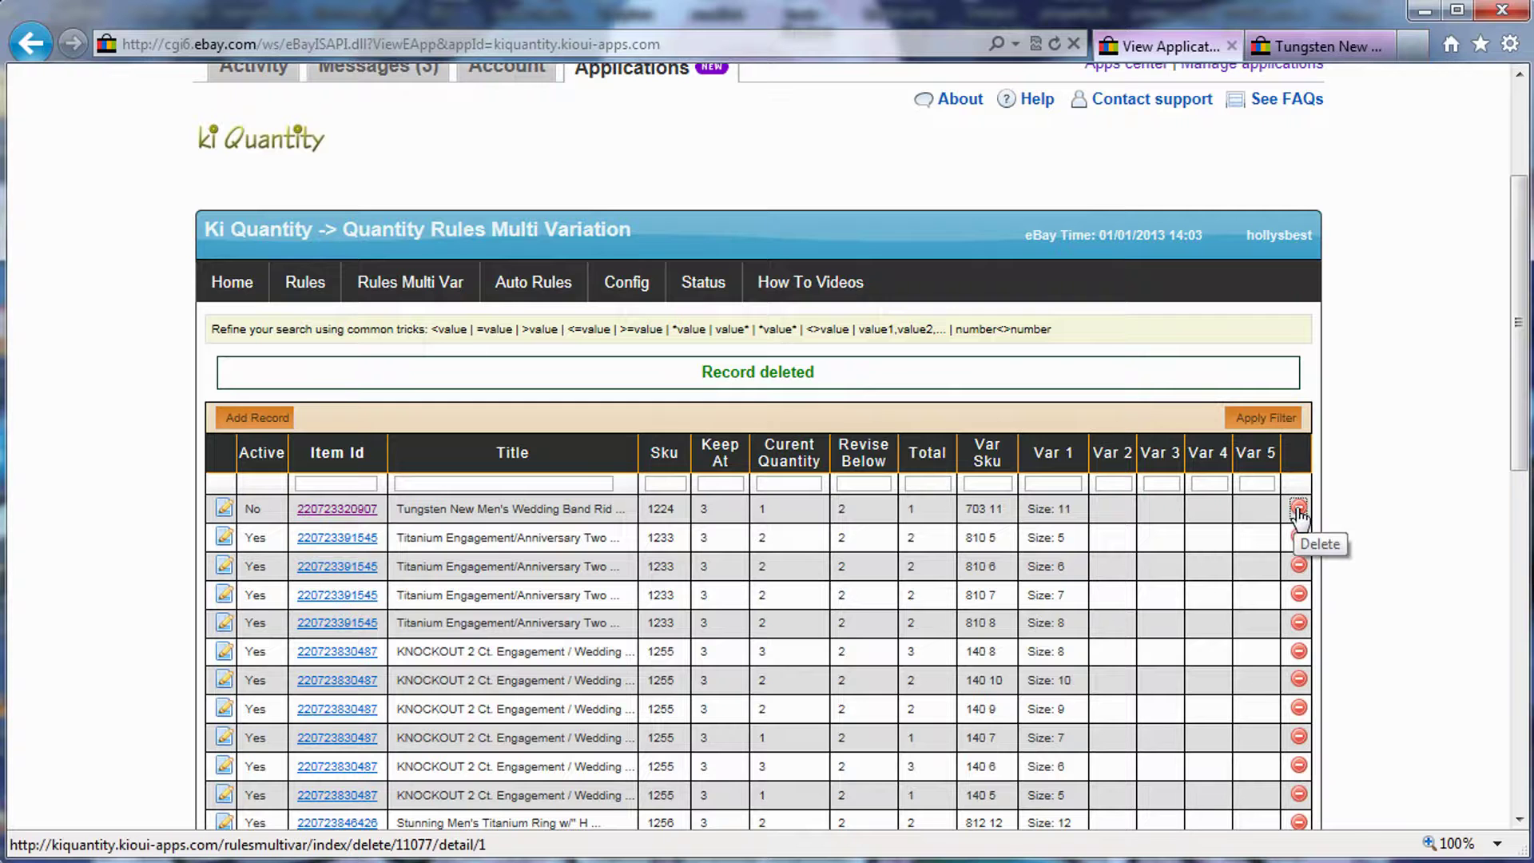
left_click(1297, 510)
scroll(673, 682, "down", 10)
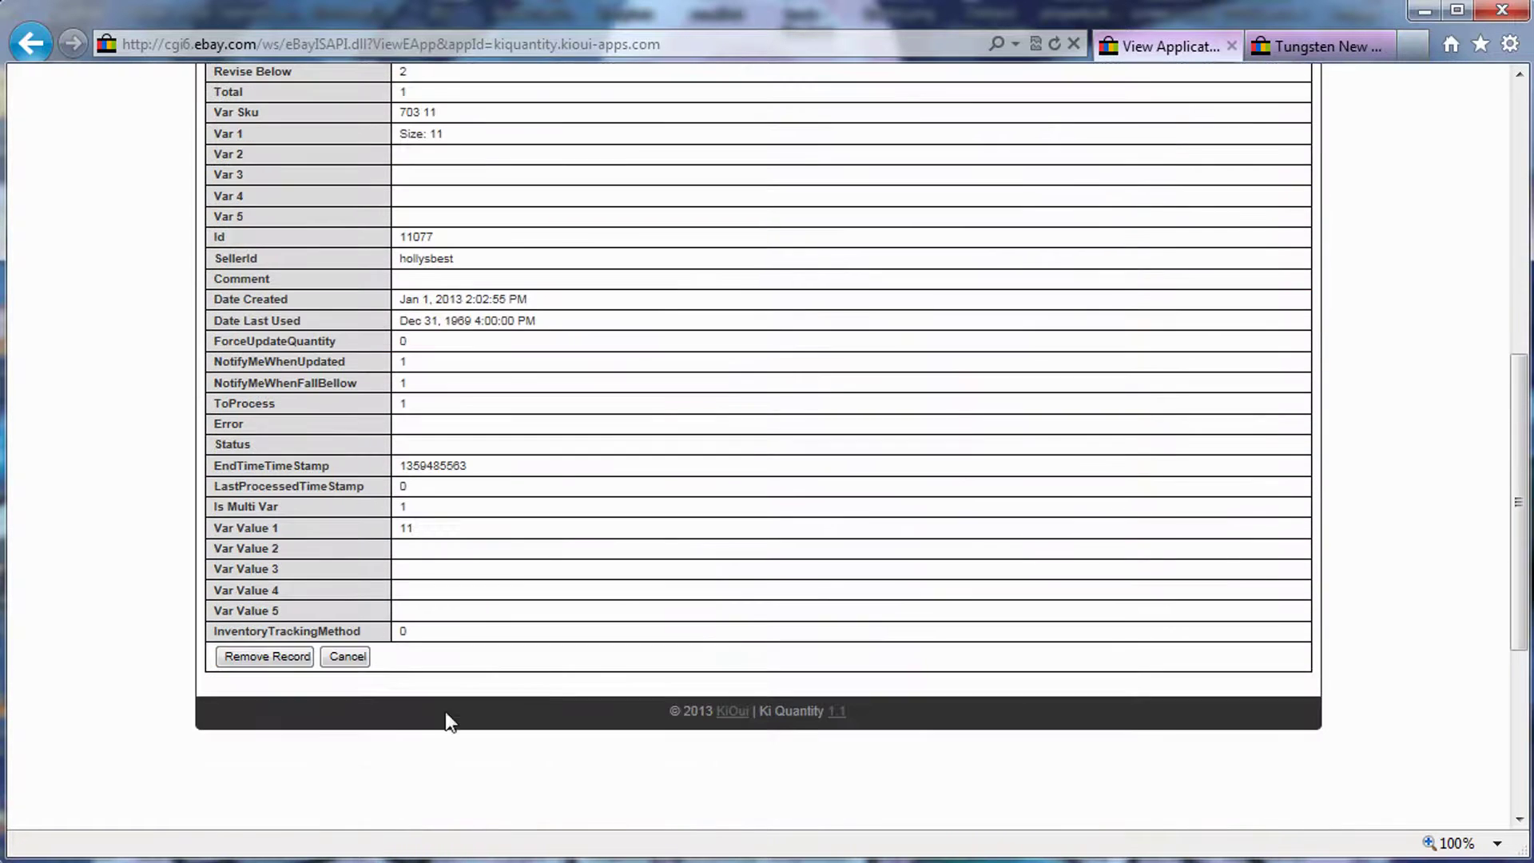
left_click(270, 660)
scroll(512, 592, "up", 10)
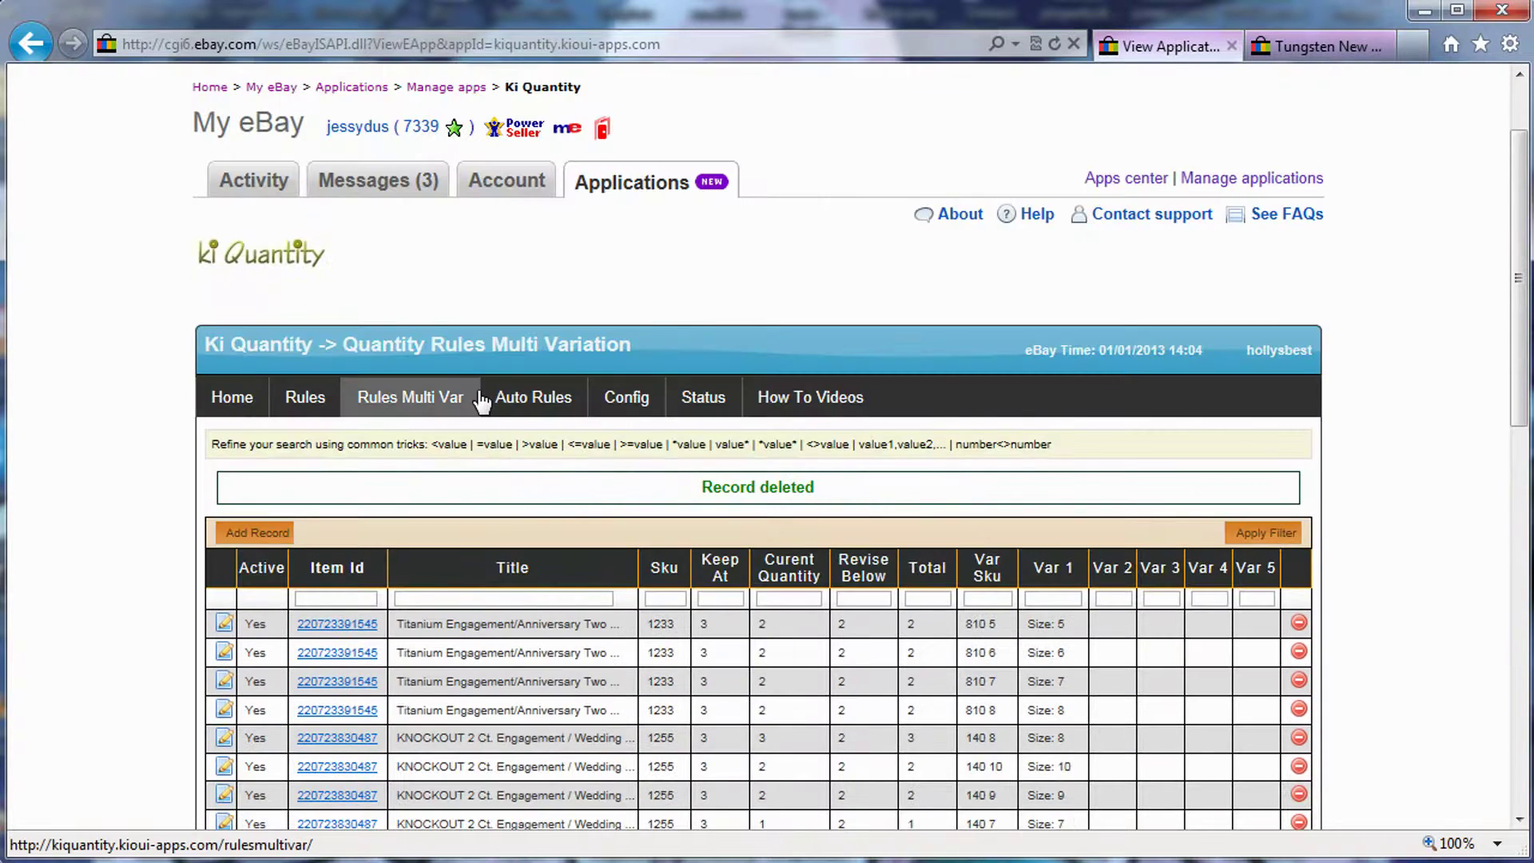
- Tick Activate Created Rule on the rings multi variations rule, then cancel without saving
left_click(534, 397)
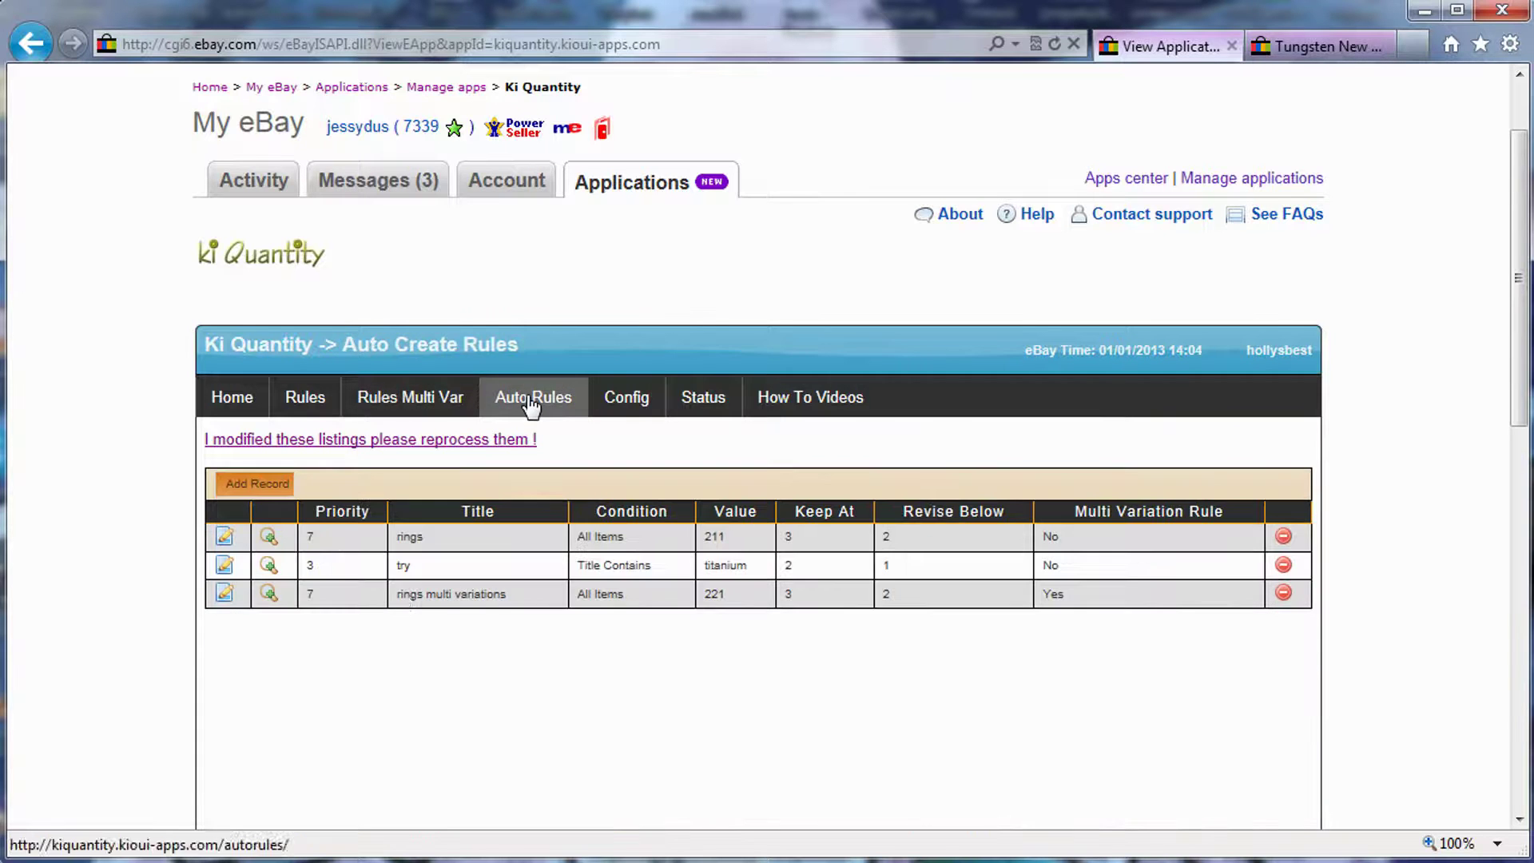
left_click(226, 595)
scroll(650, 685, "down", 3)
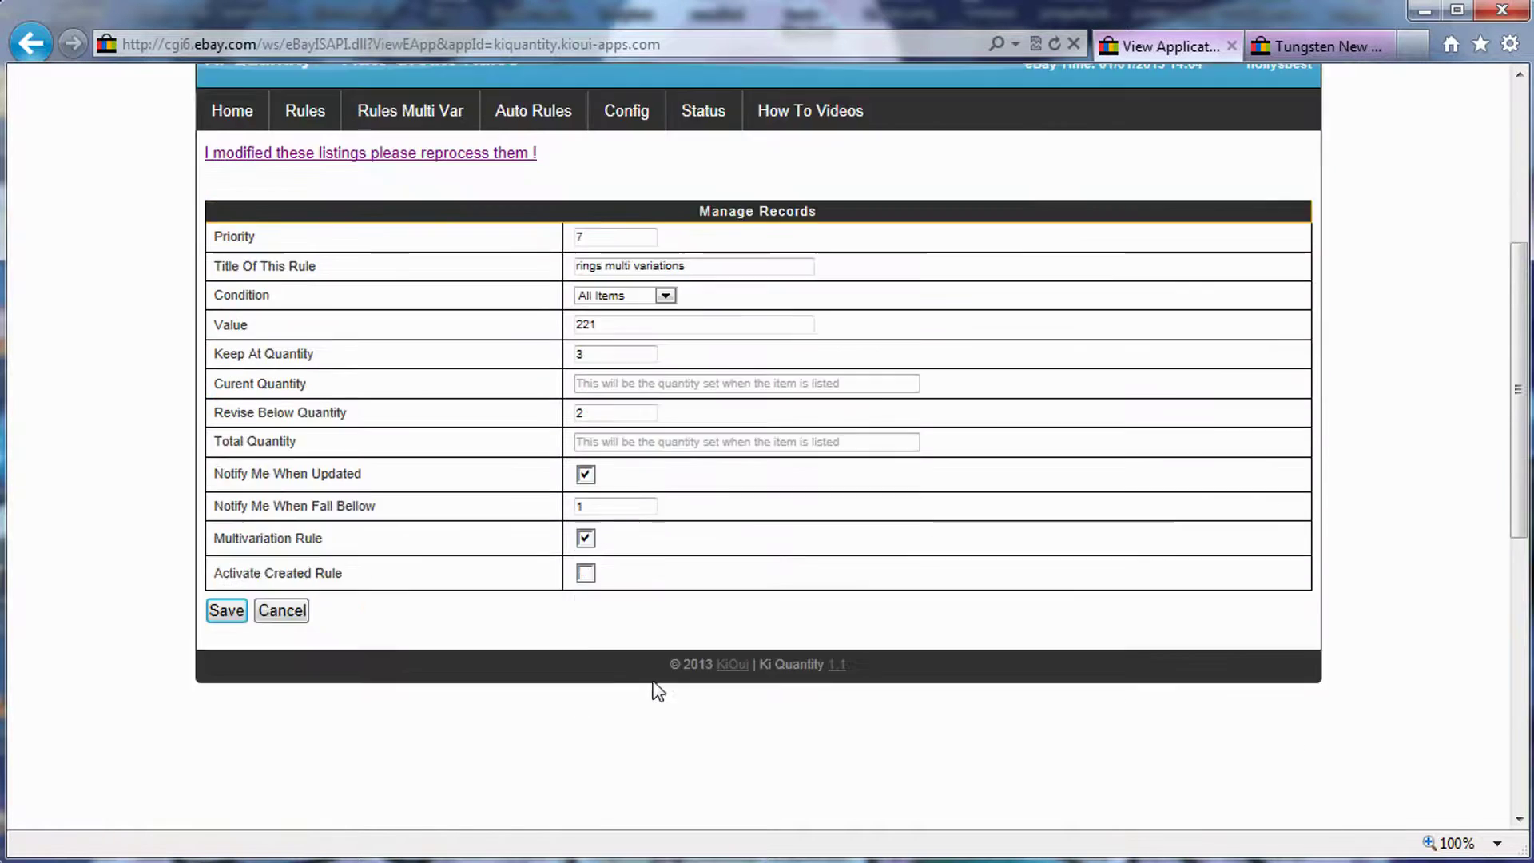
left_click(585, 515)
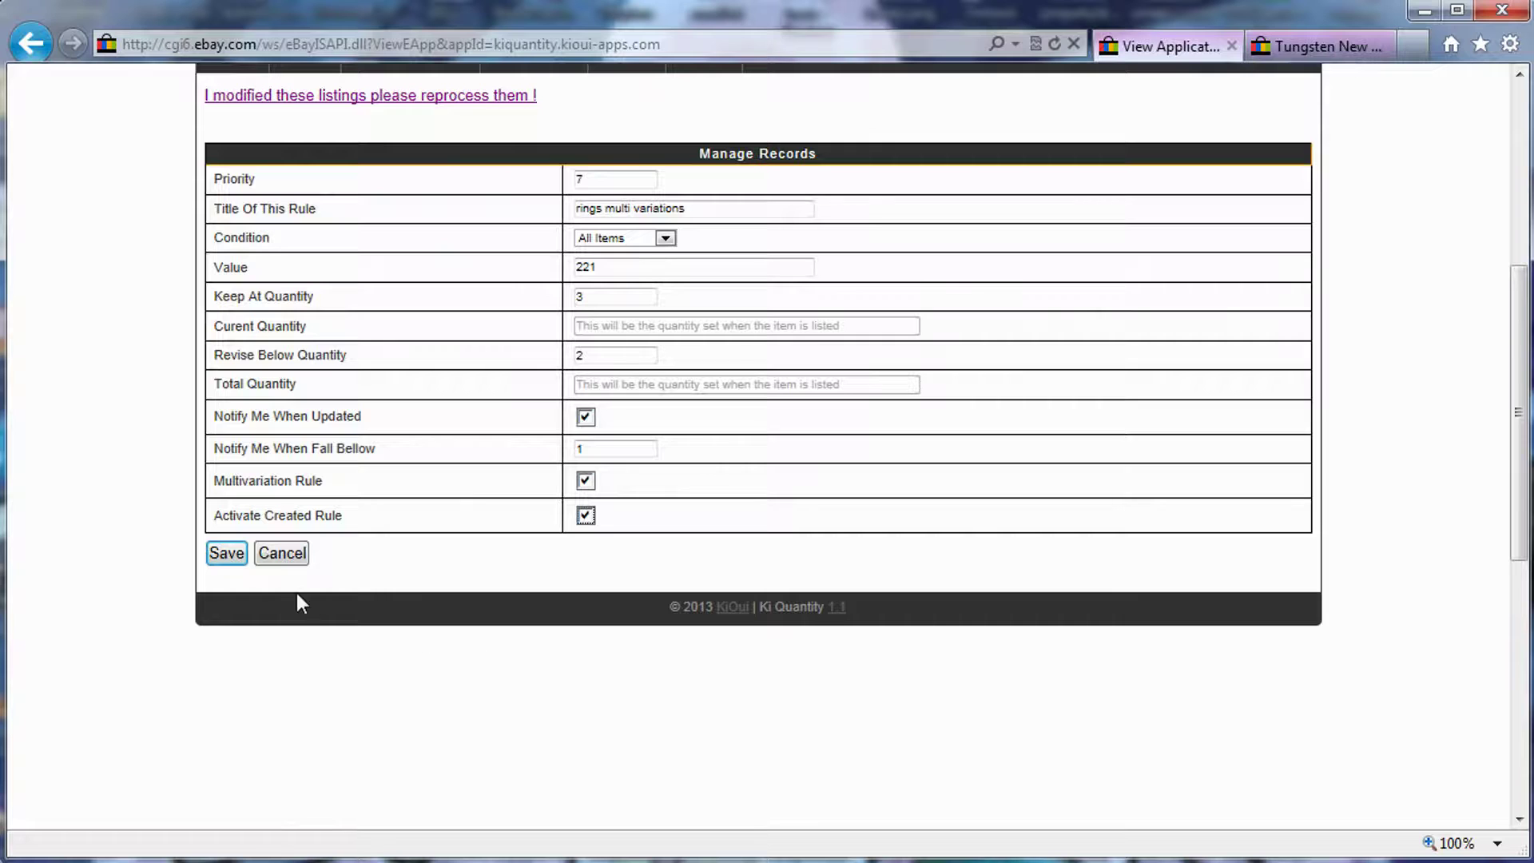
left_click(281, 554)
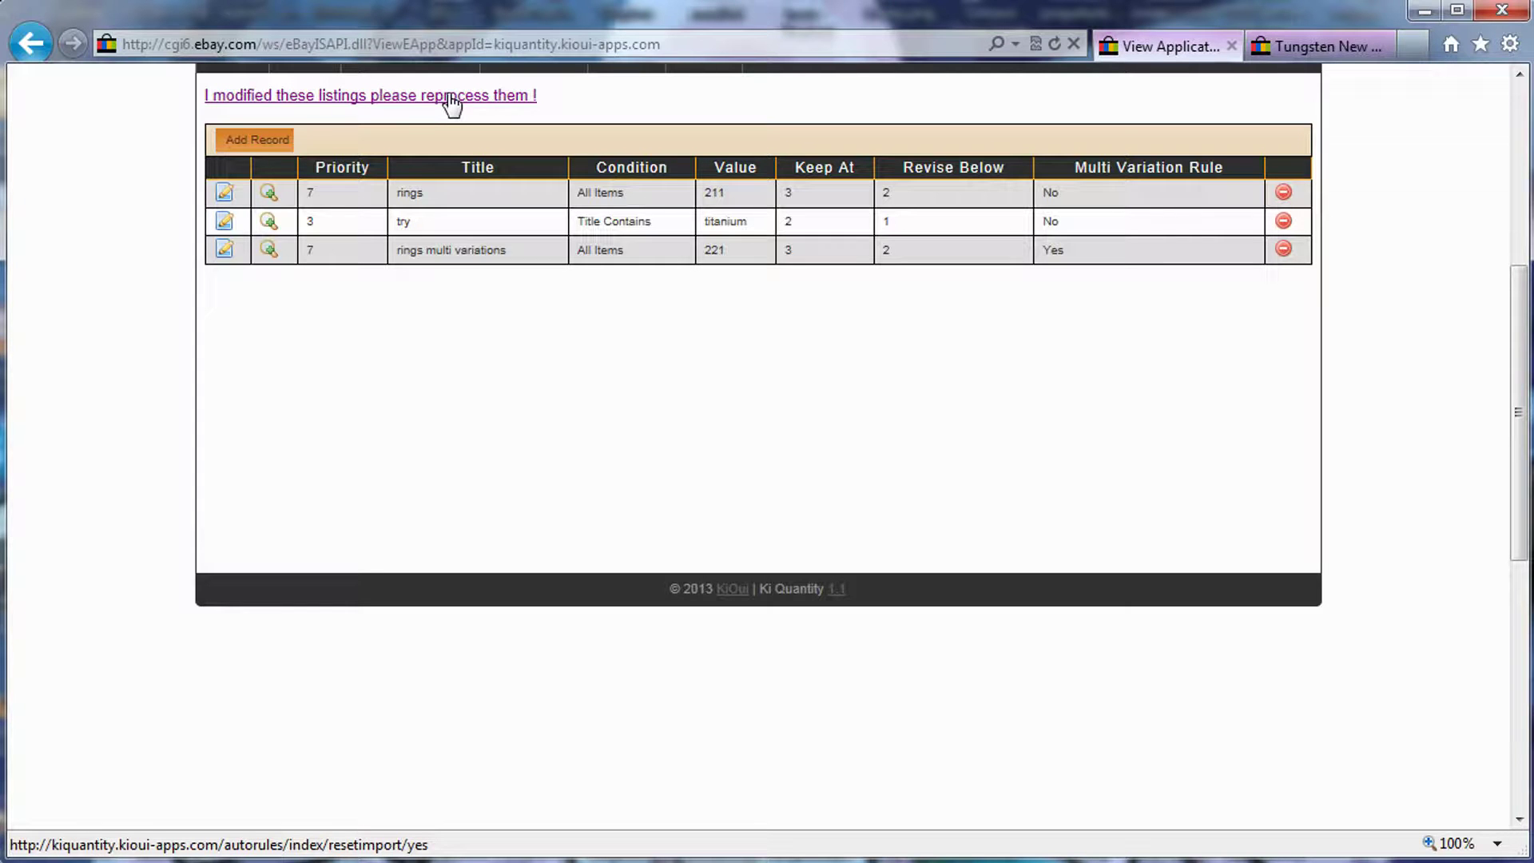
left_click_drag(432, 169, 523, 240)
scroll(433, 414, "up", 5)
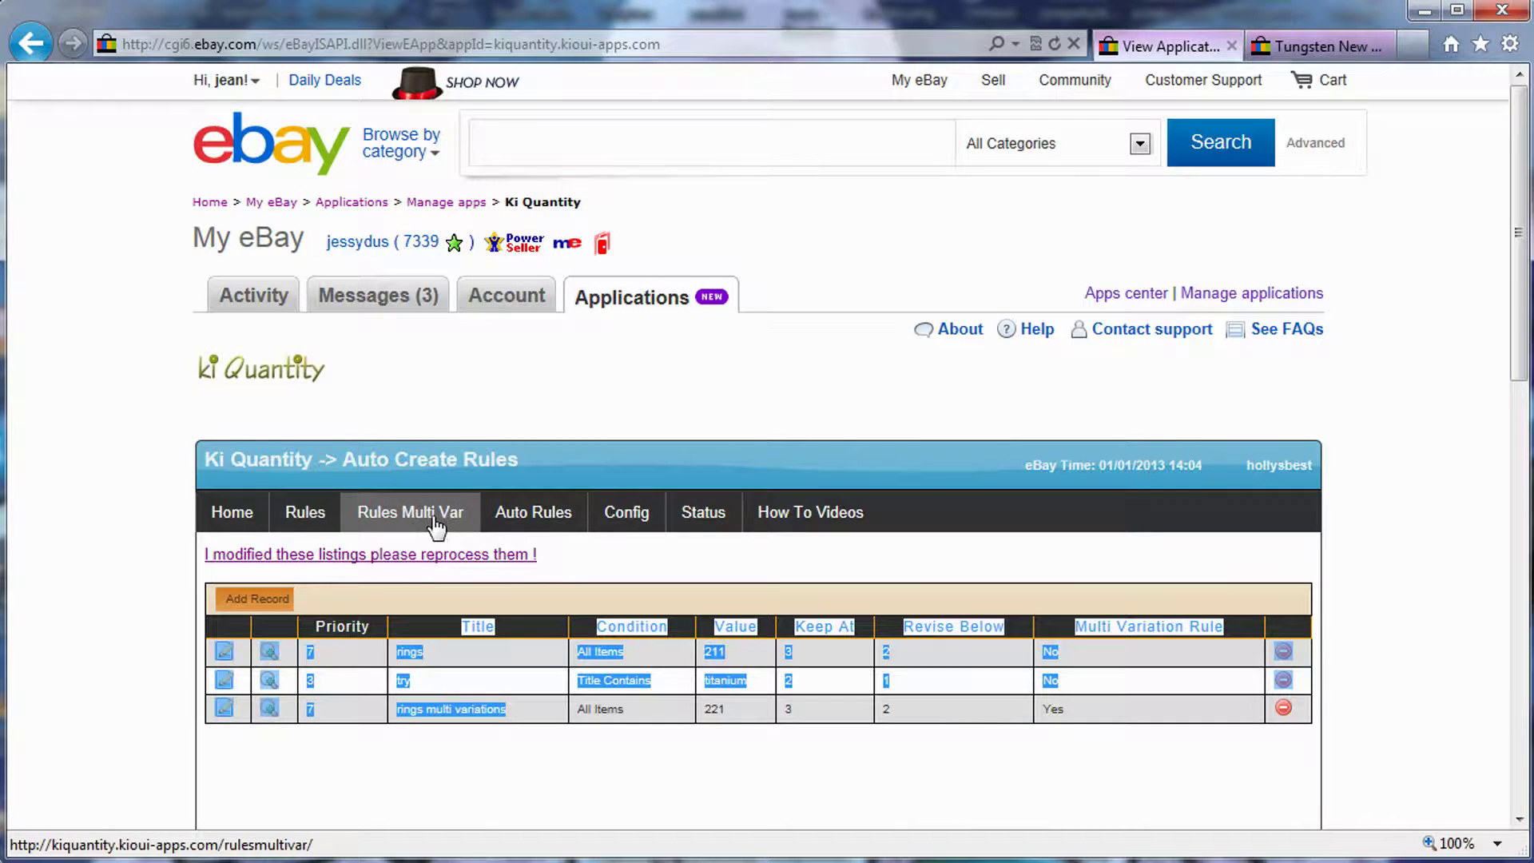
- Show the Quantity Rules Multi Variation table and sort it by Var 2
left_click(297, 524)
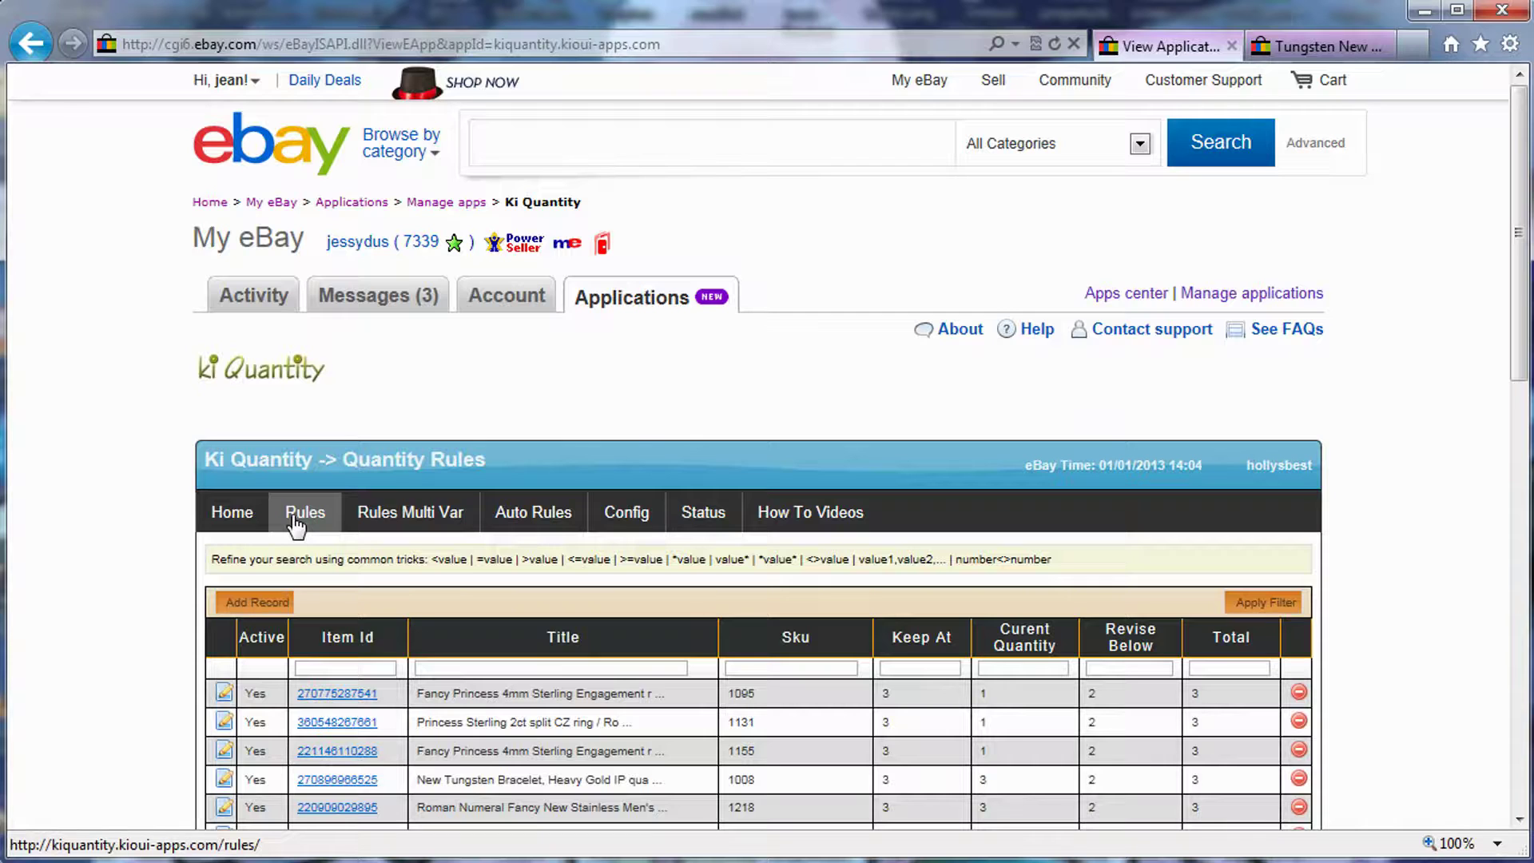
left_click(381, 521)
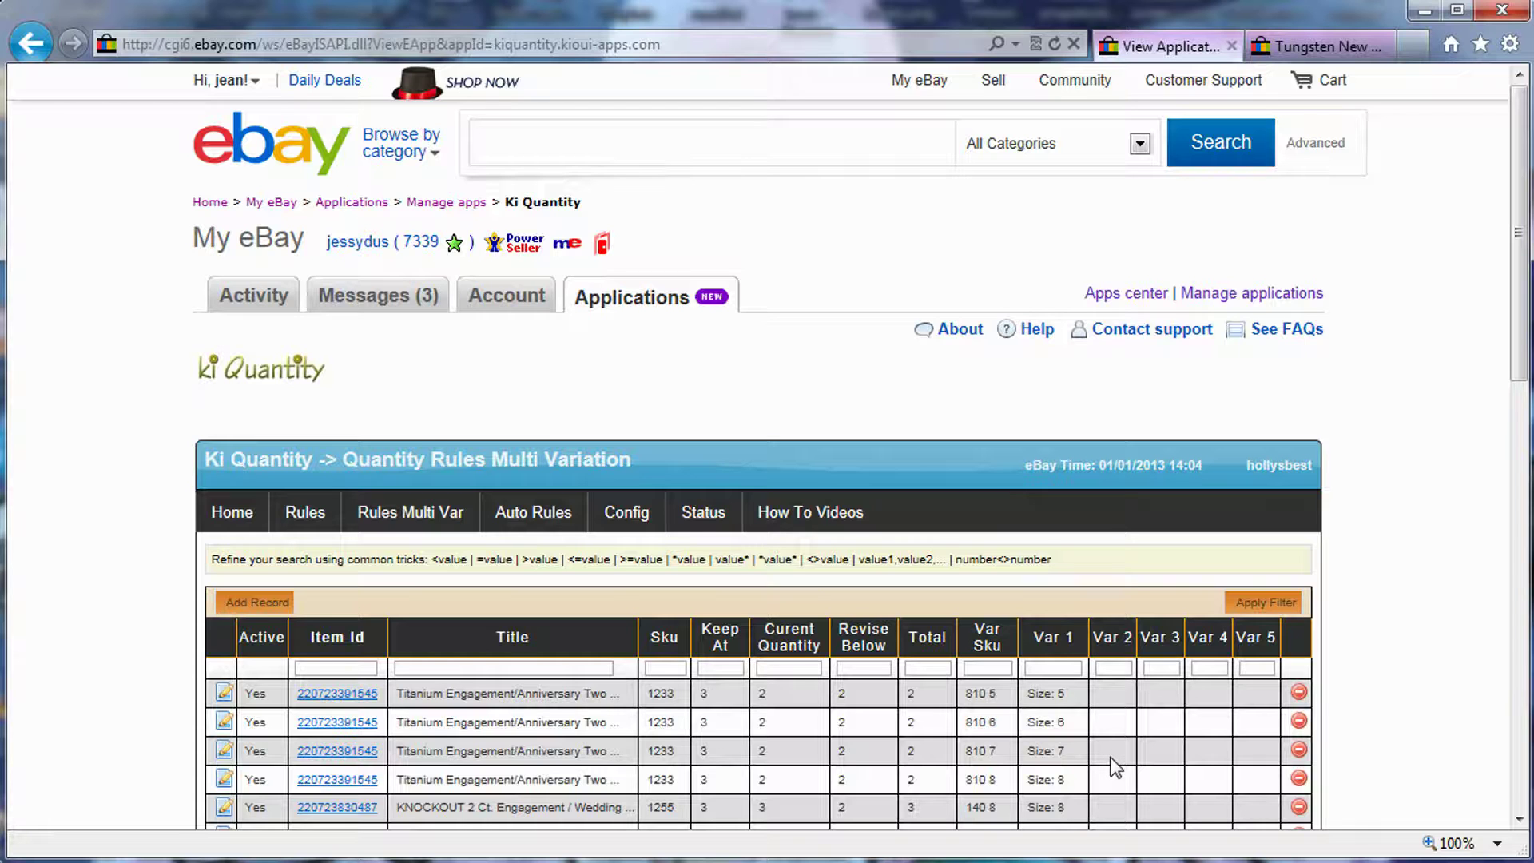
scroll(1095, 733, "down", 15)
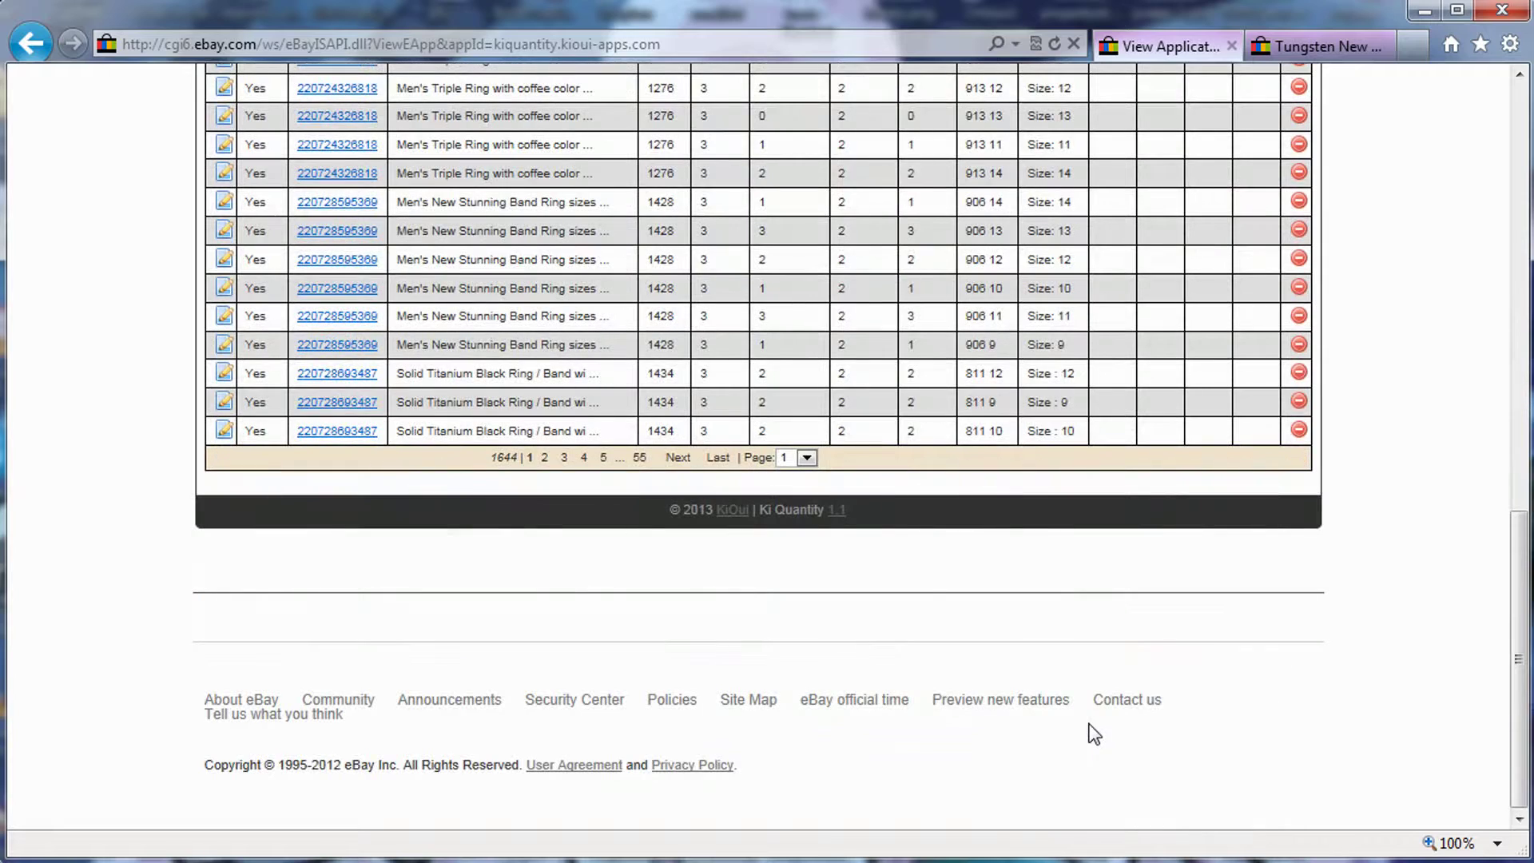
scroll(1130, 555, "up", 5)
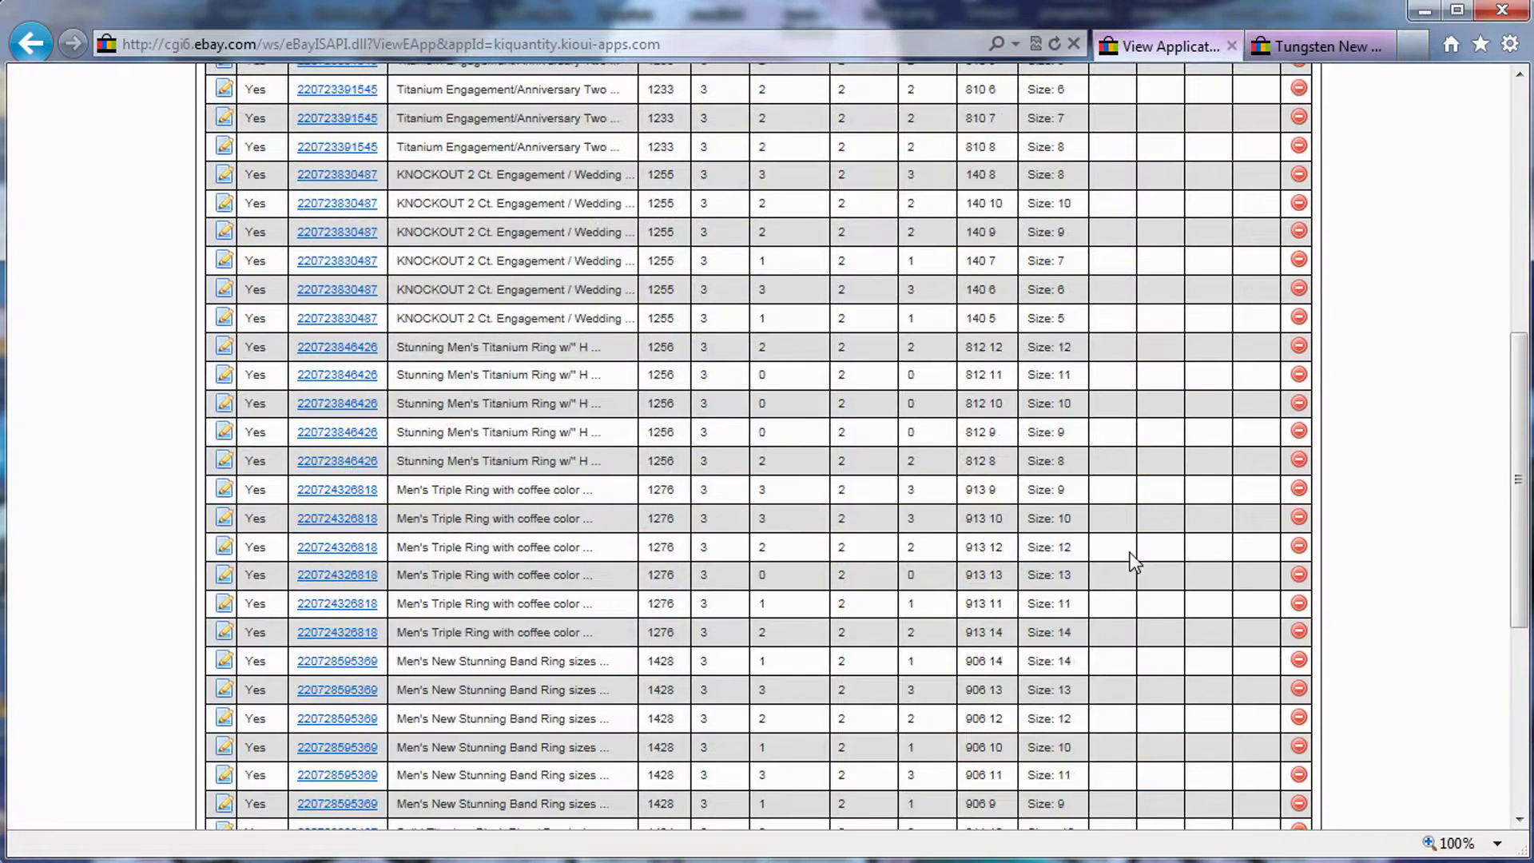
scroll(1130, 553, "up", 3)
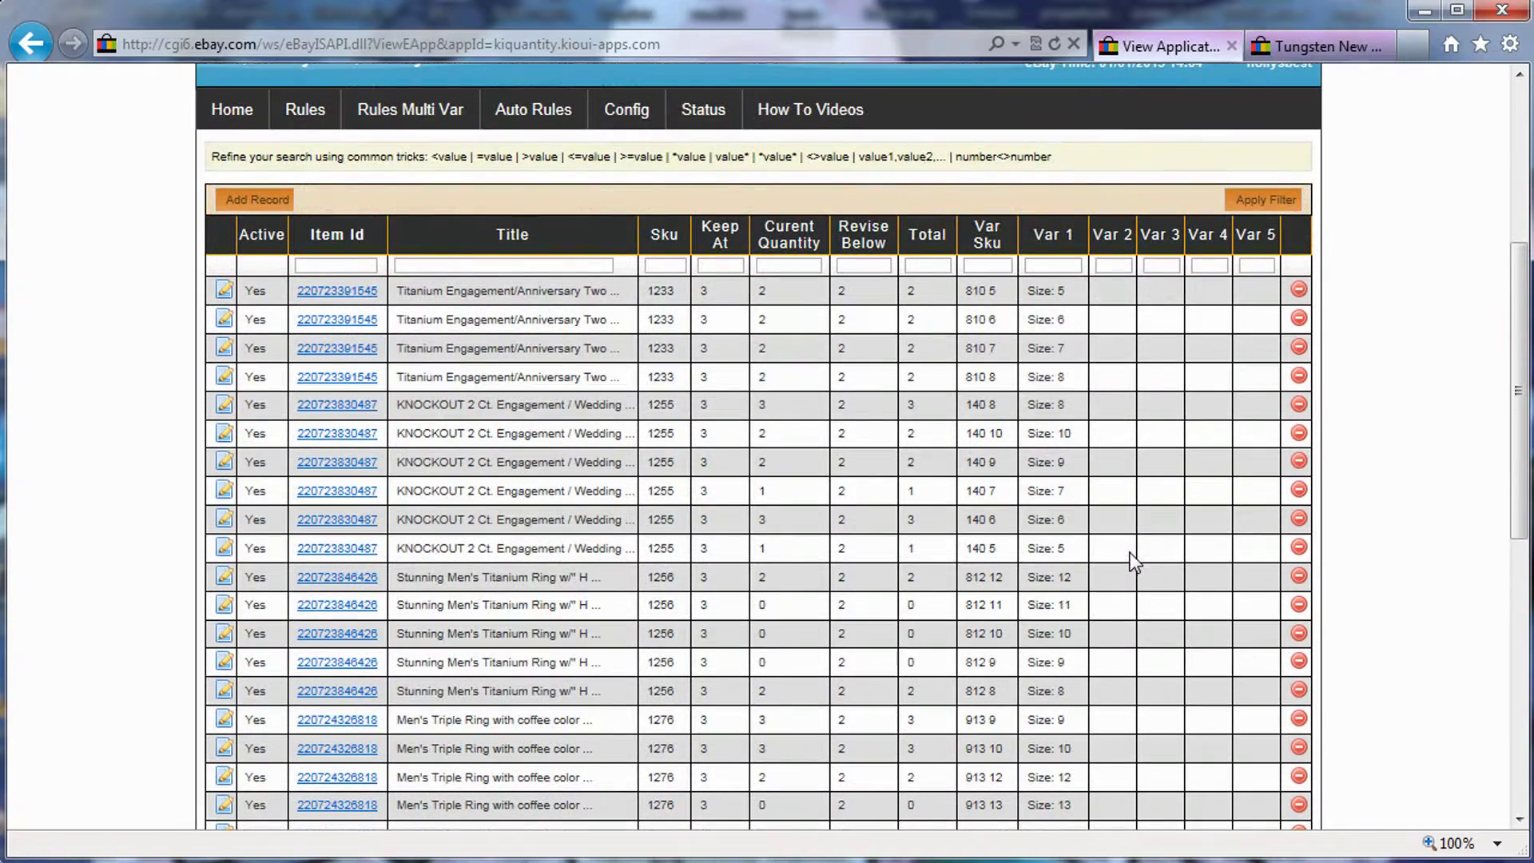
left_click(1109, 240)
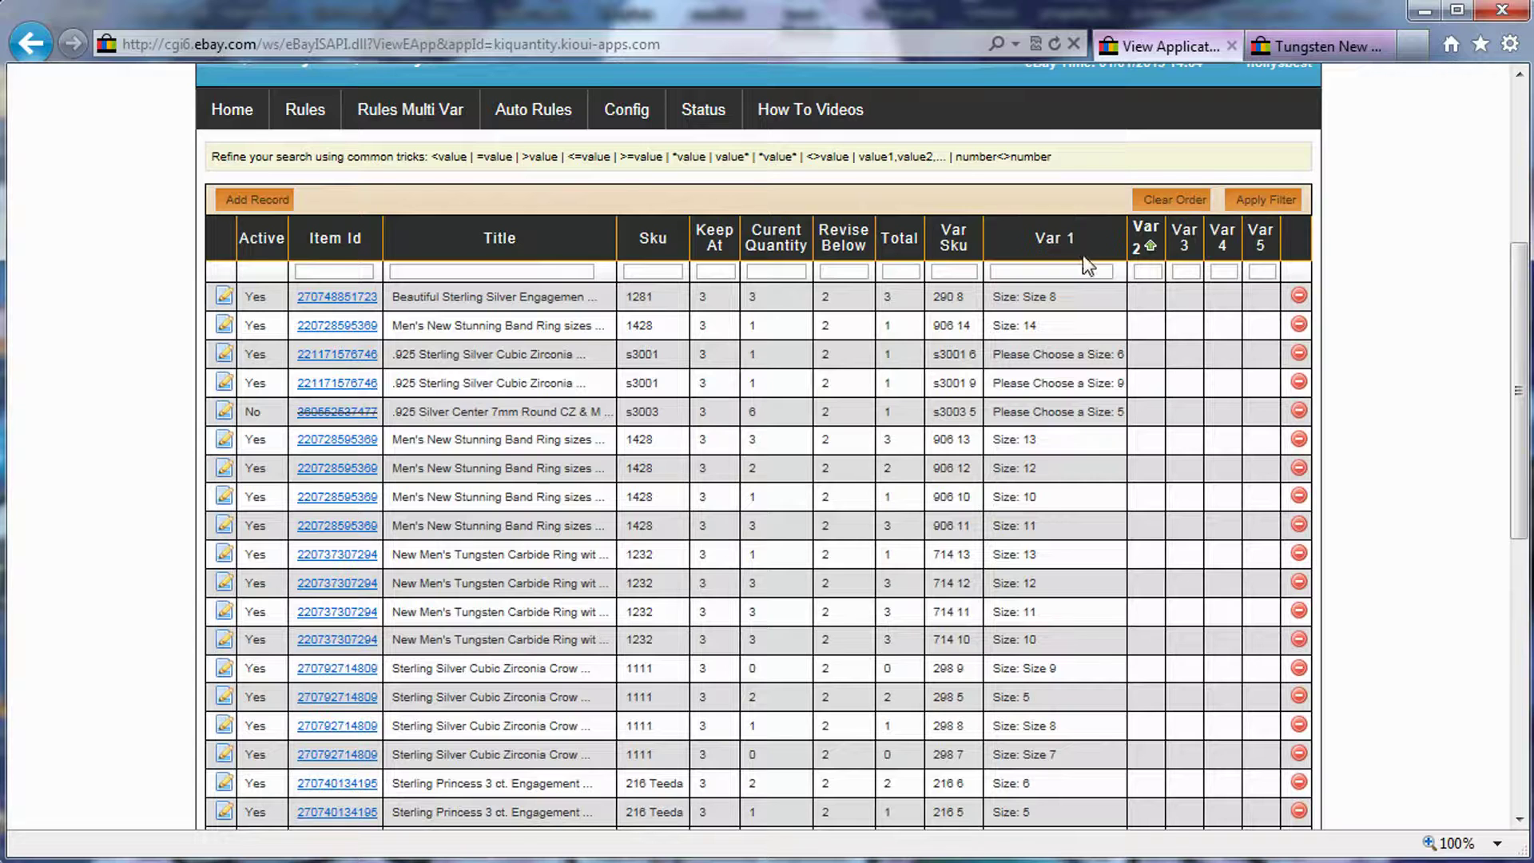
- Reverse the Var 2 sort and highlight the Gold Plated Ring's size variation rows
left_click(1146, 236)
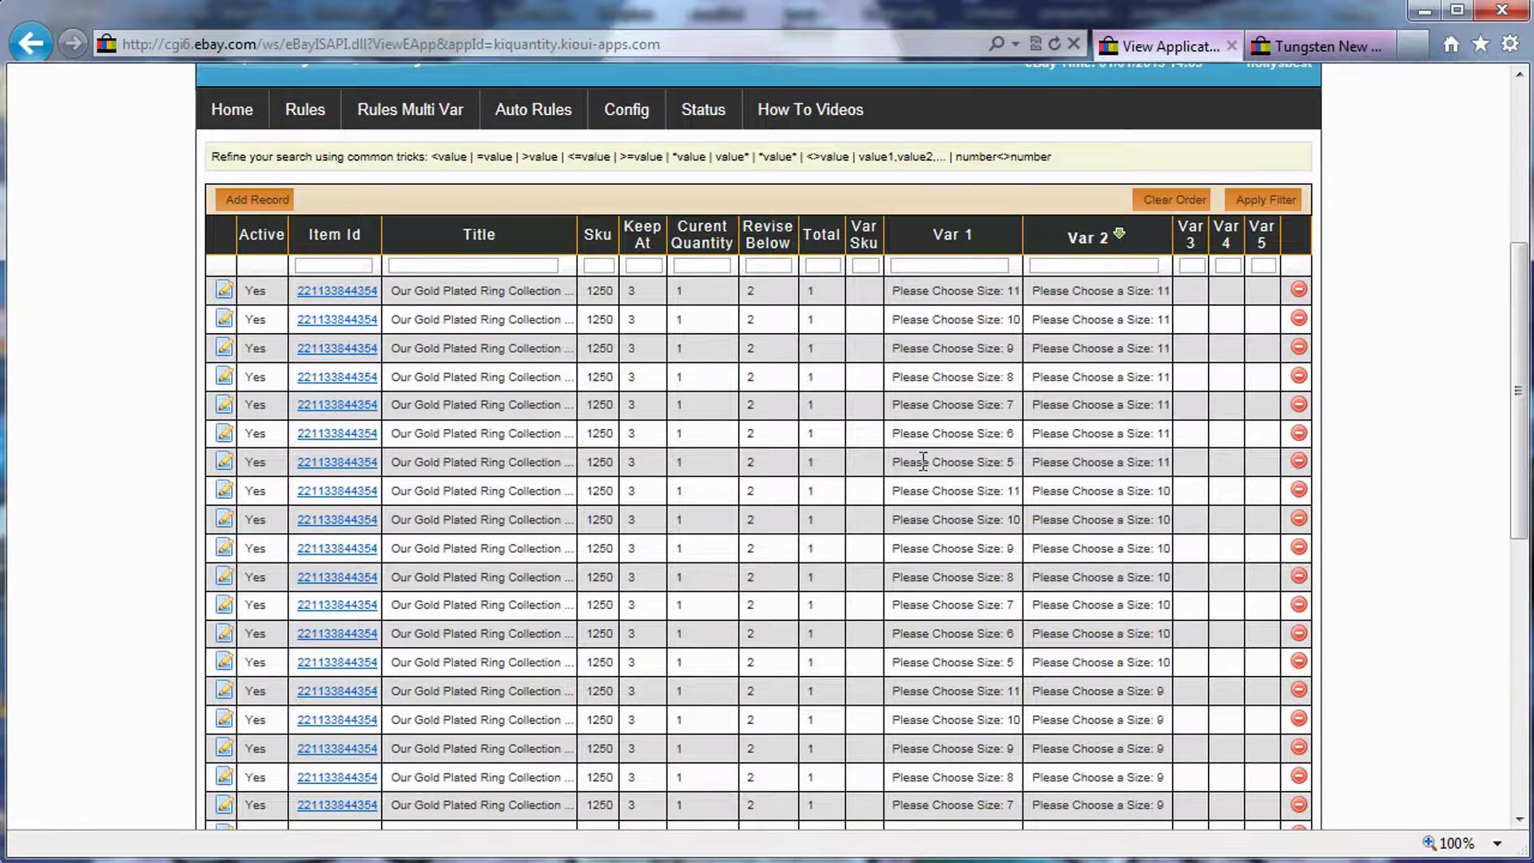
left_click_drag(923, 461, 1131, 470)
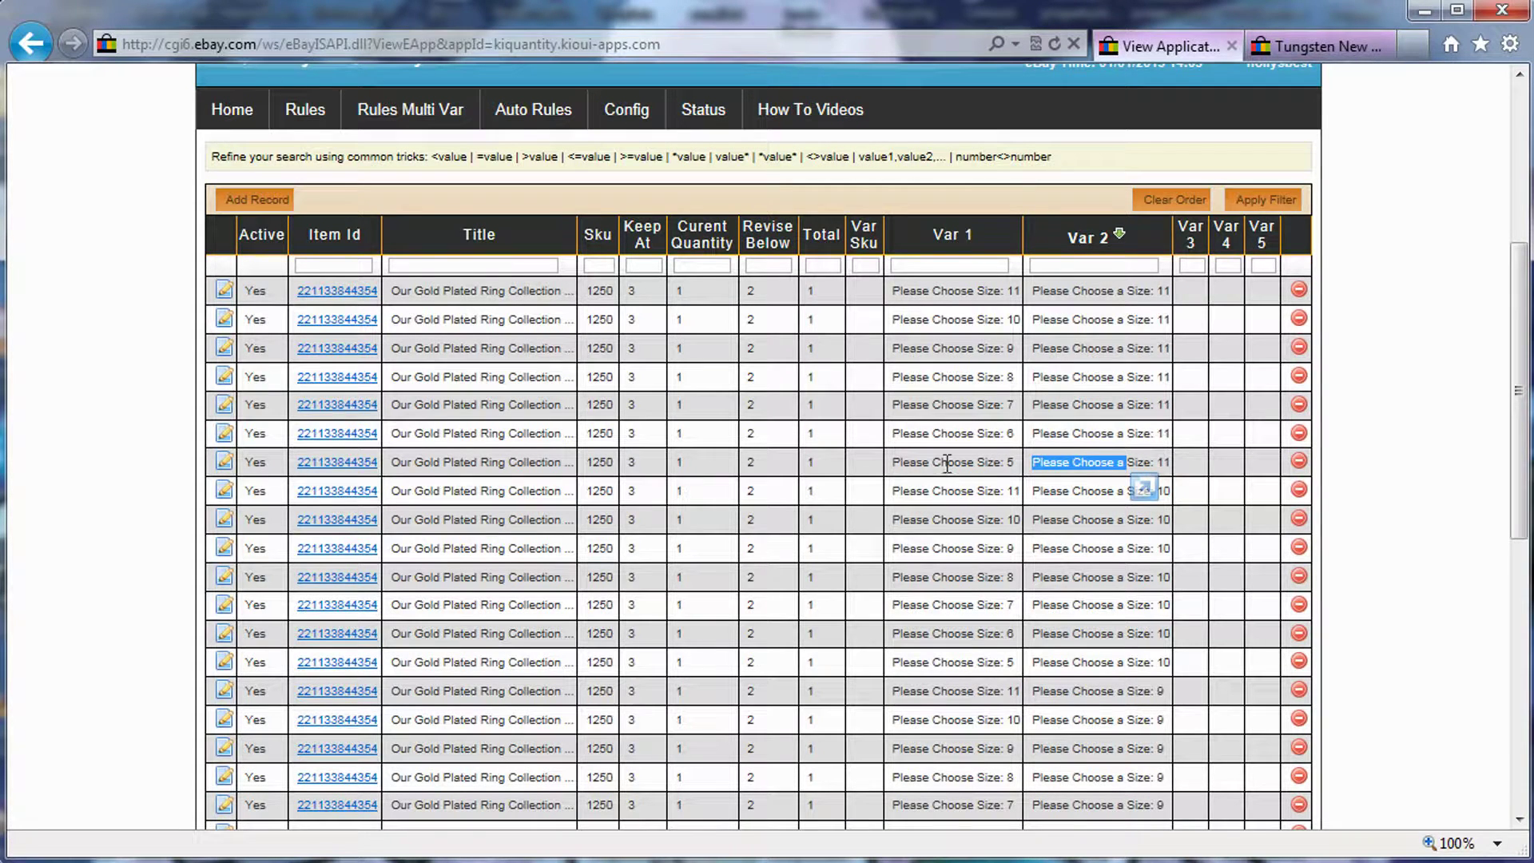
left_click_drag(947, 464, 1093, 472)
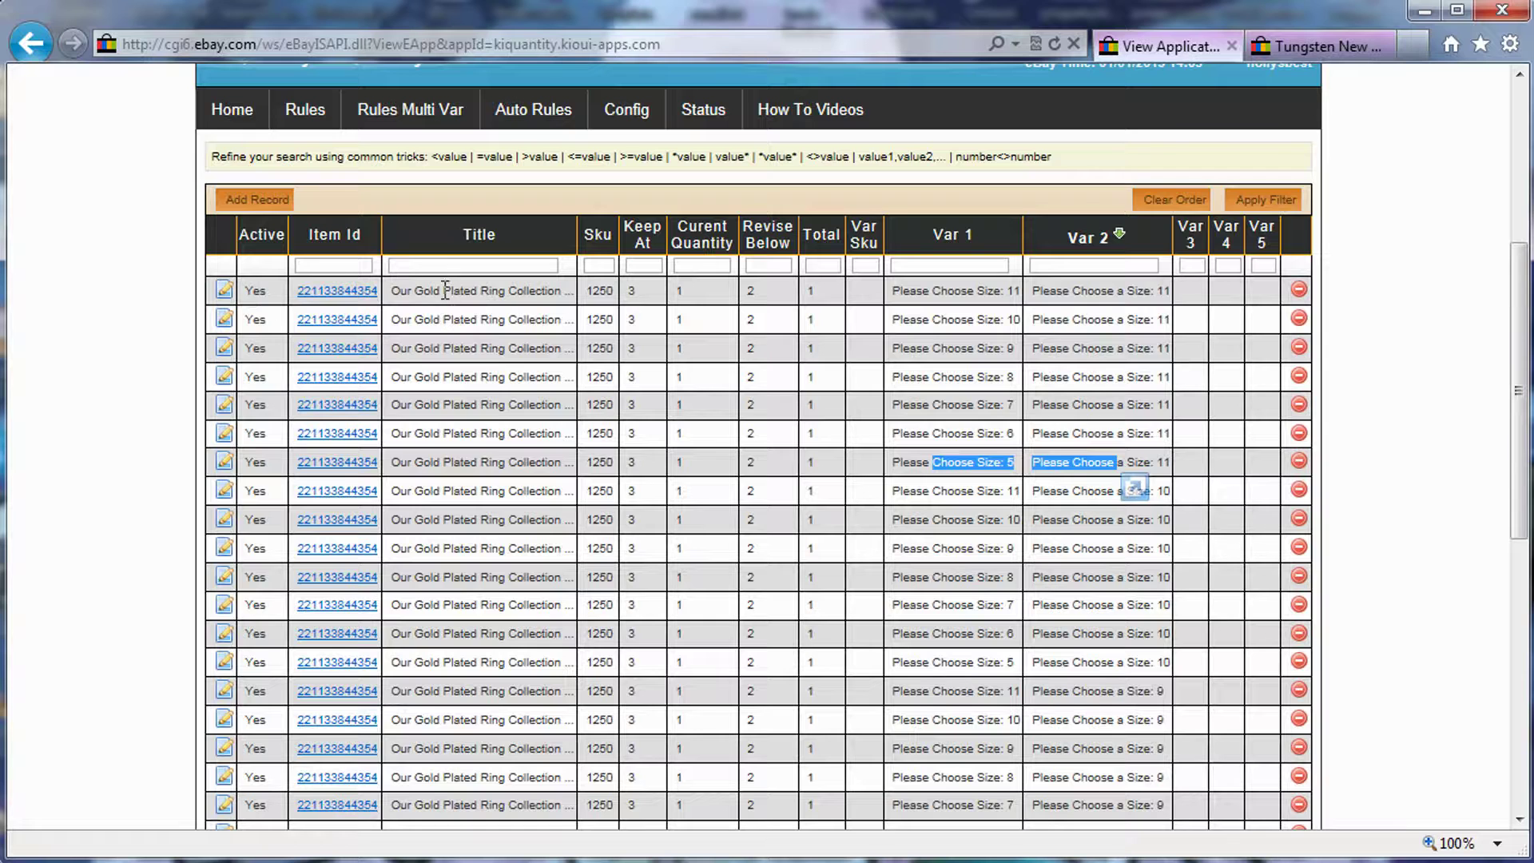
left_click_drag(445, 289, 1144, 773)
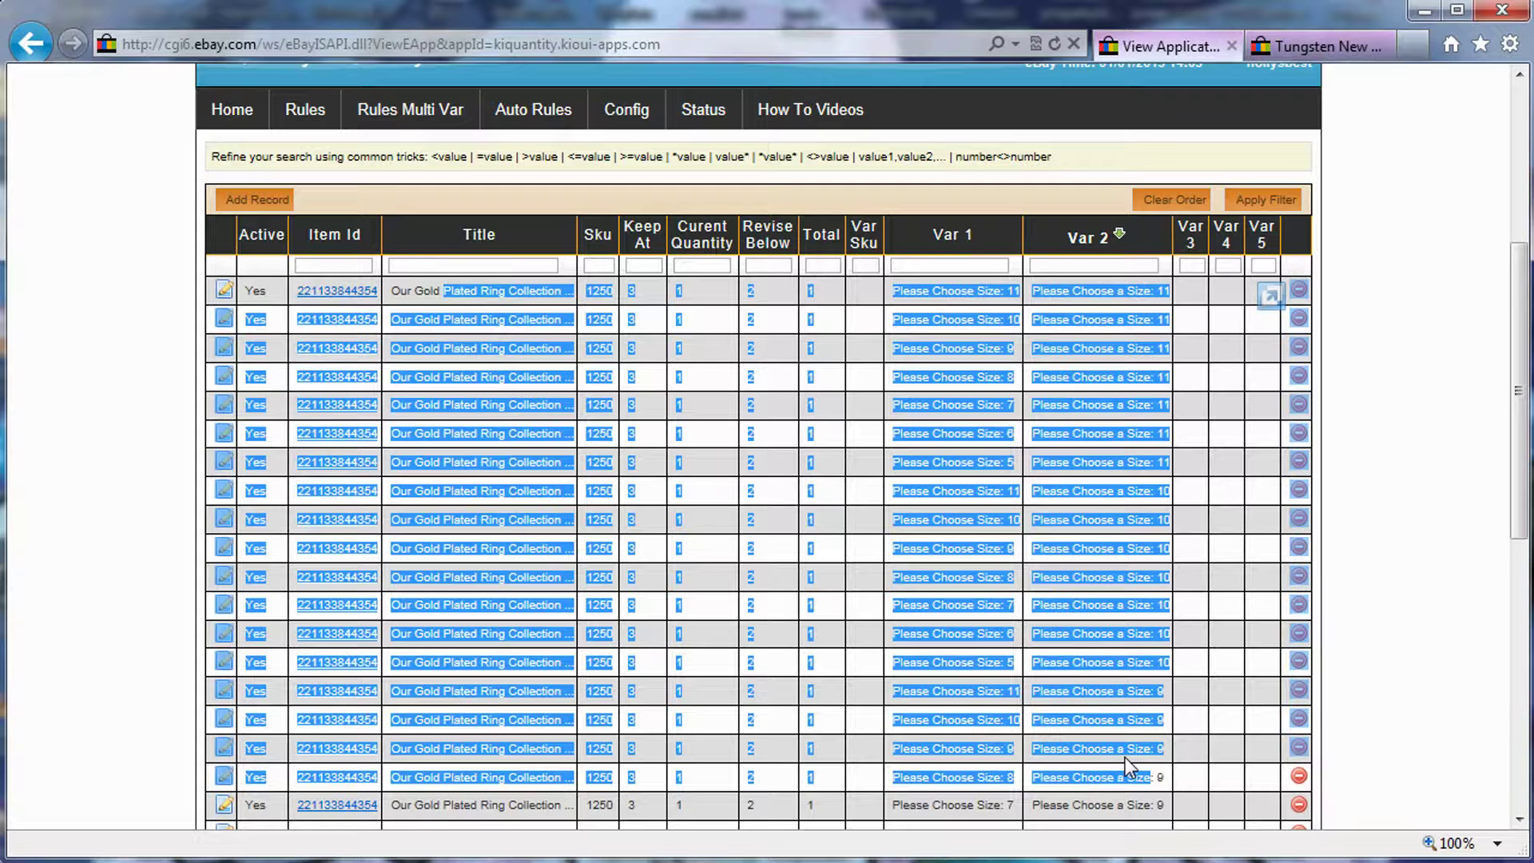
- Highlight the Var 1 and Var 2 size values in rows 1, 2 and 8, including Size: 11
left_click(963, 296)
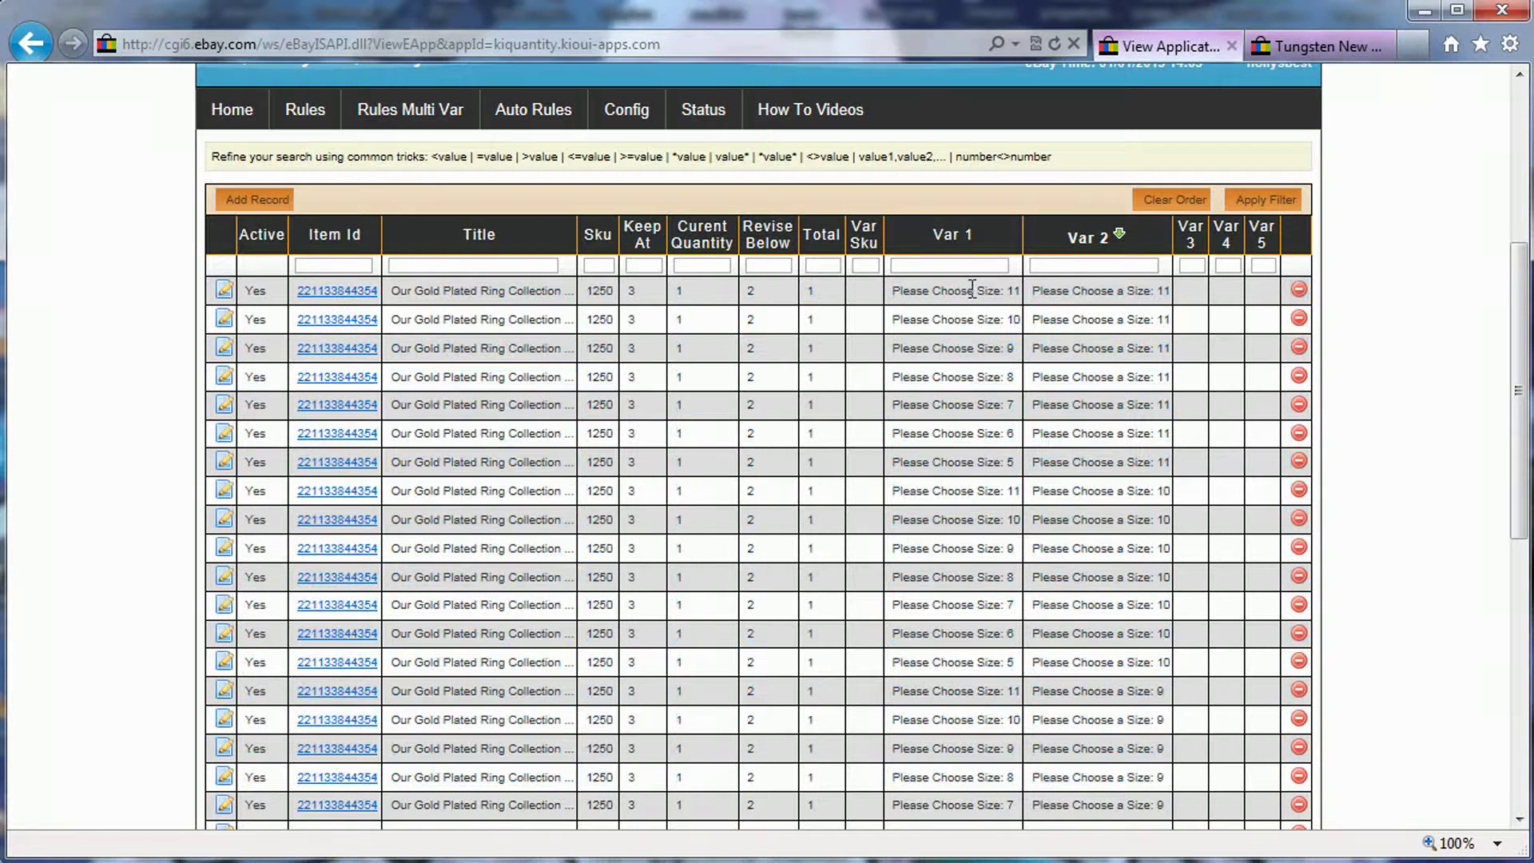
double_click(985, 290)
left_click(1099, 288)
left_click_drag(1098, 288, 1151, 292)
left_click_drag(893, 291, 1150, 294)
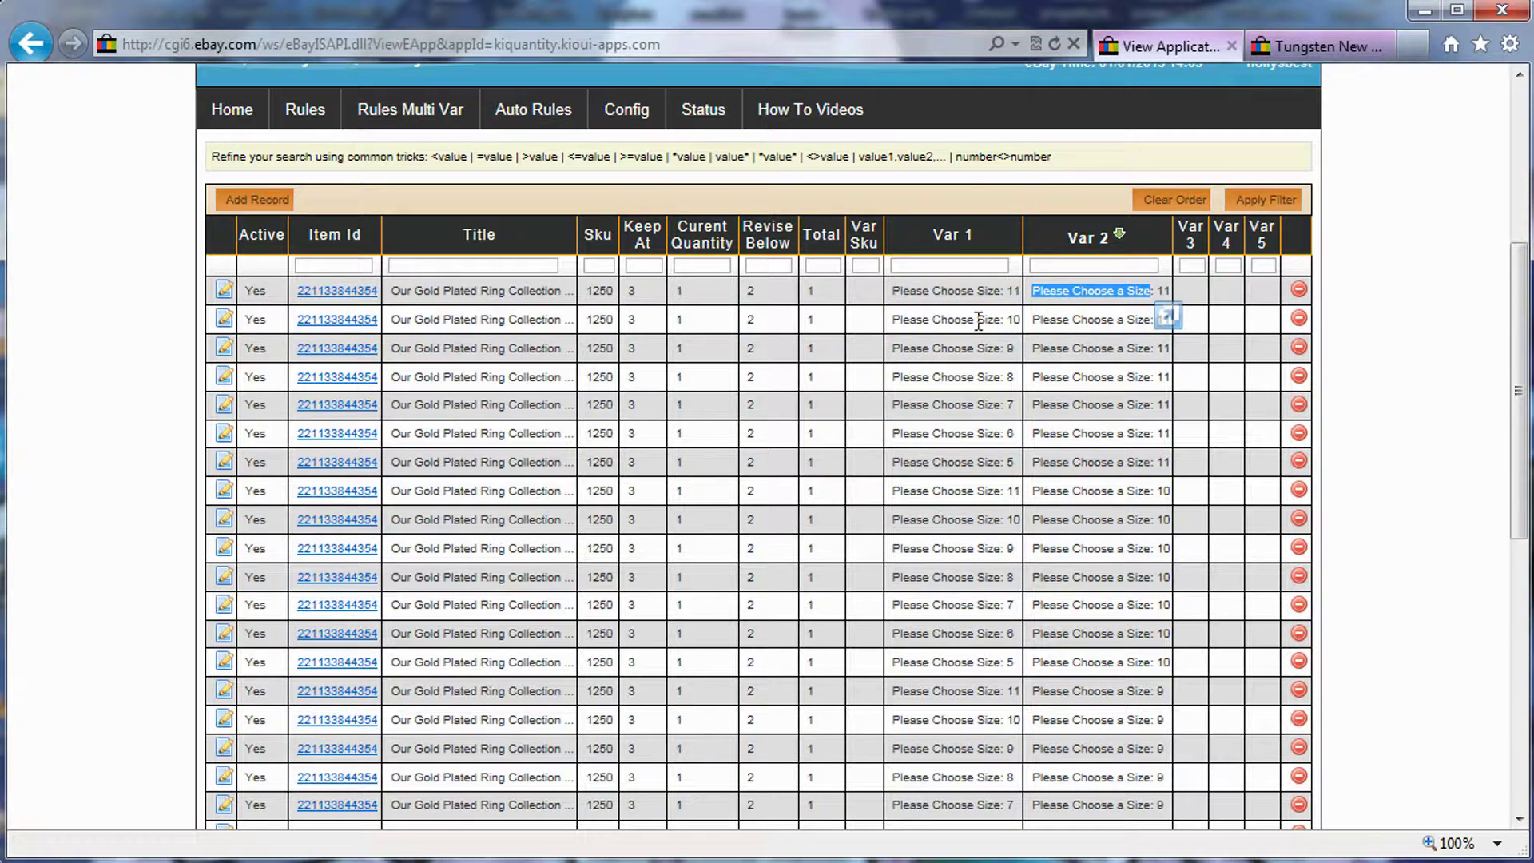
left_click_drag(933, 320, 973, 319)
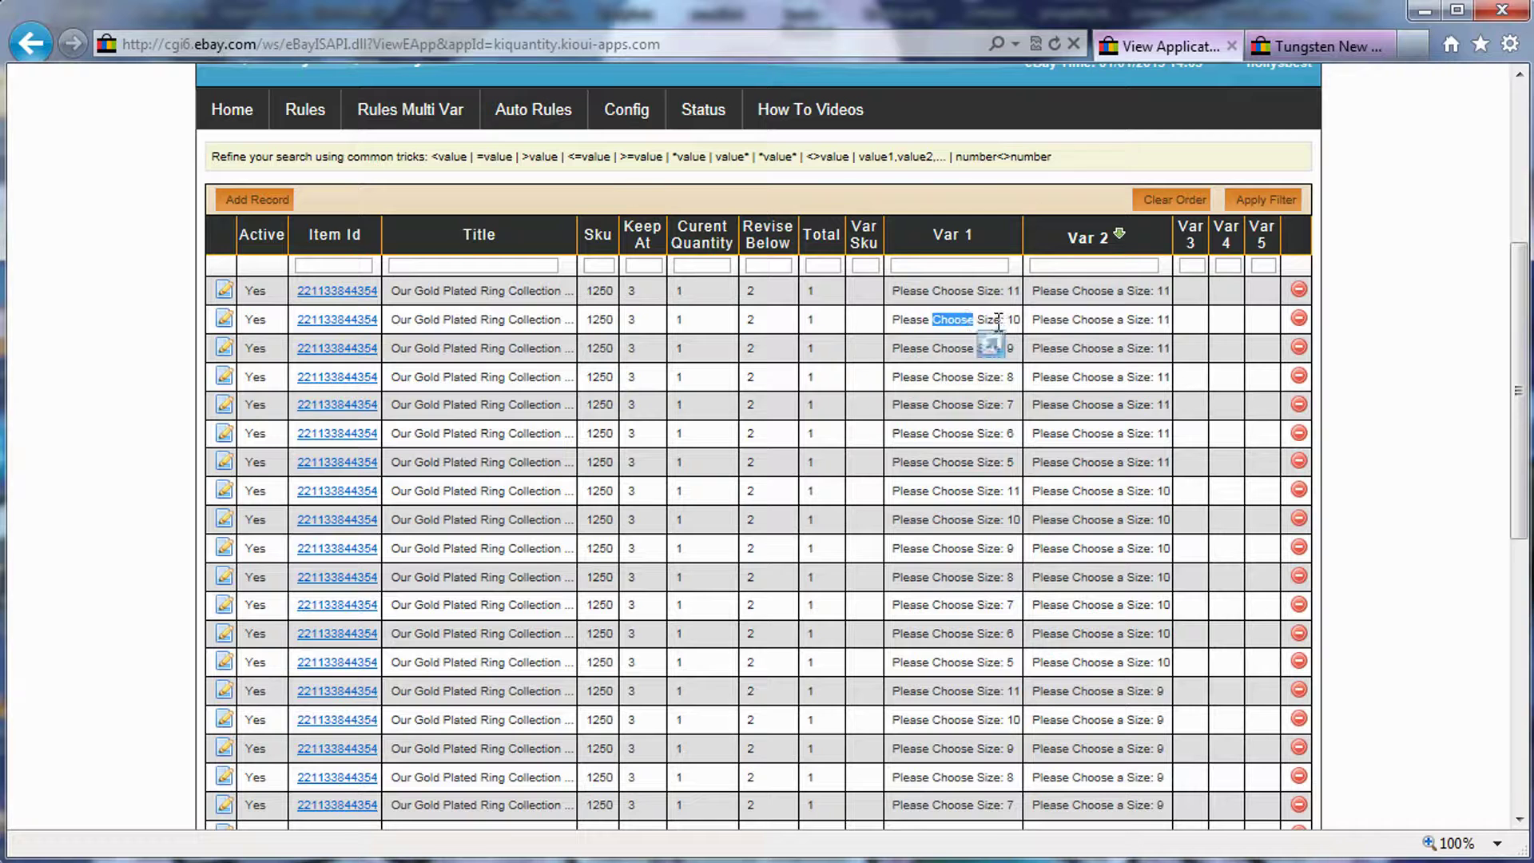
left_click_drag(1127, 320, 1170, 349)
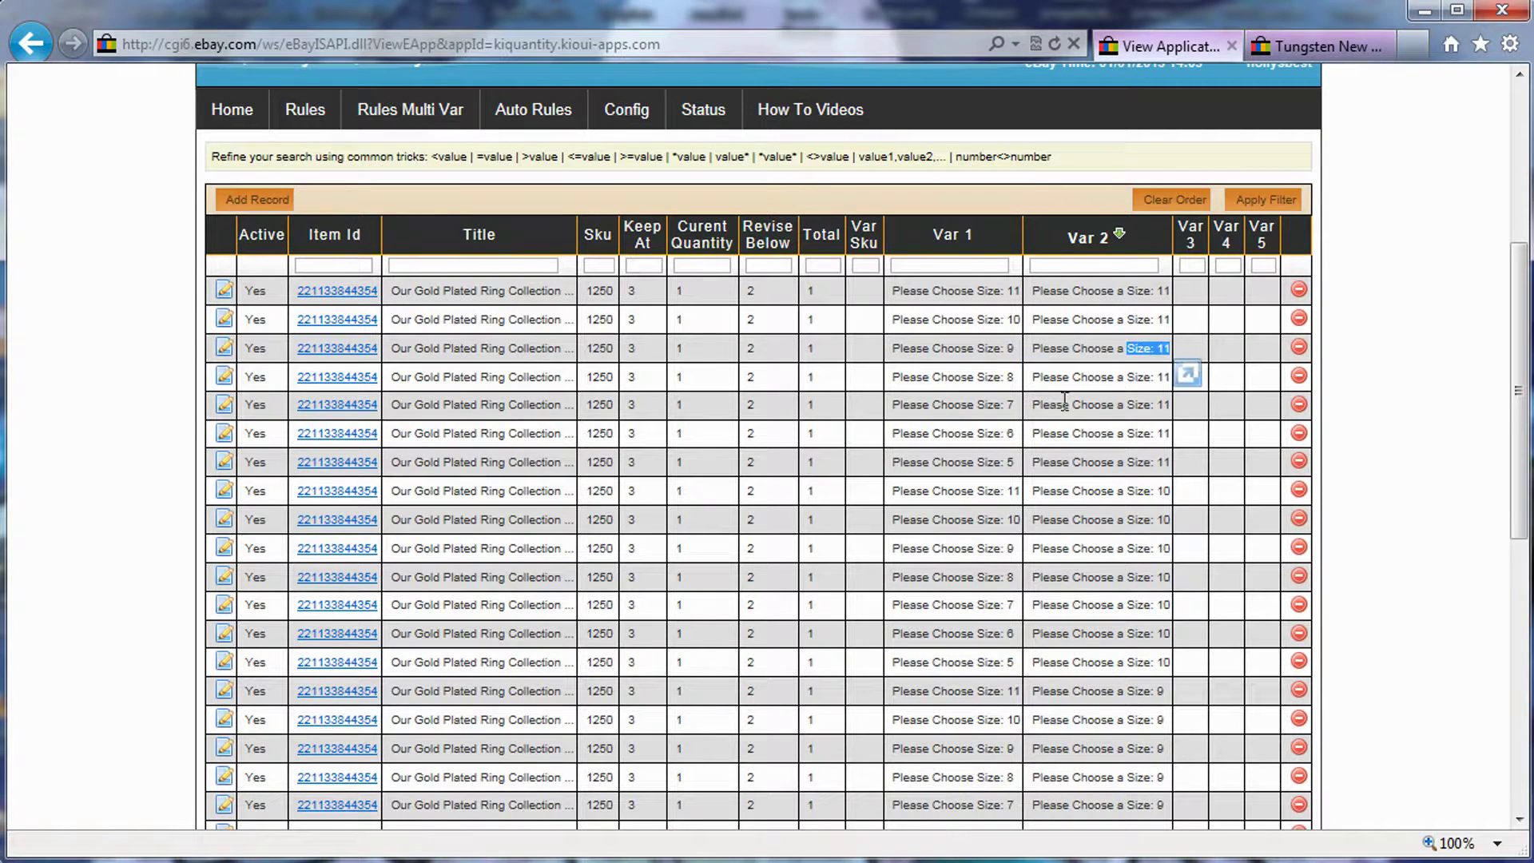
left_click_drag(1004, 491, 1021, 491)
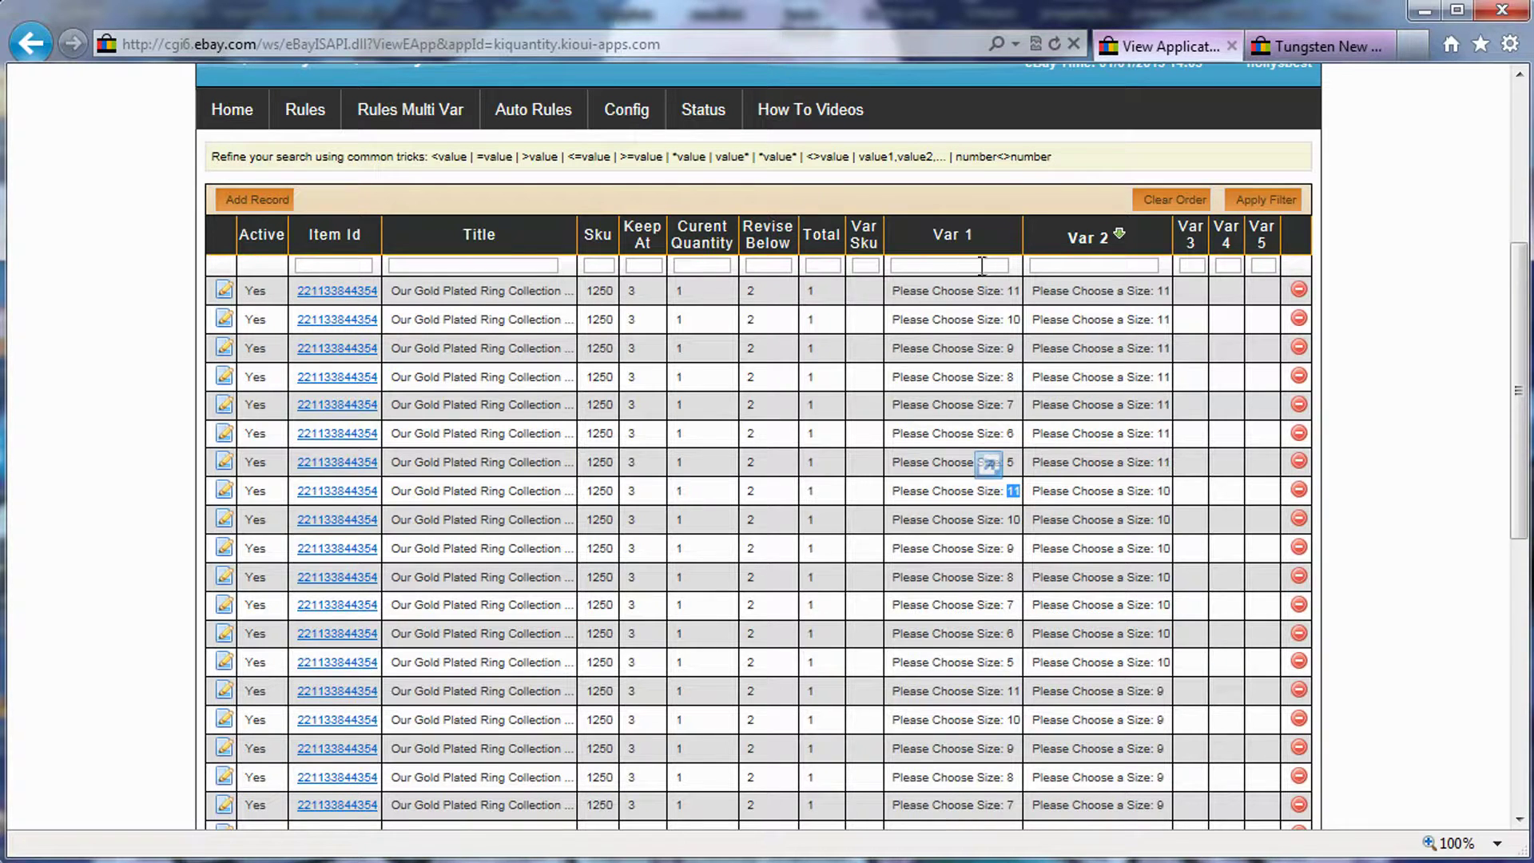
- Reload the multi-variation rules list unsorted from the Rules Multi Var tab
scroll(1071, 520, "down", 4)
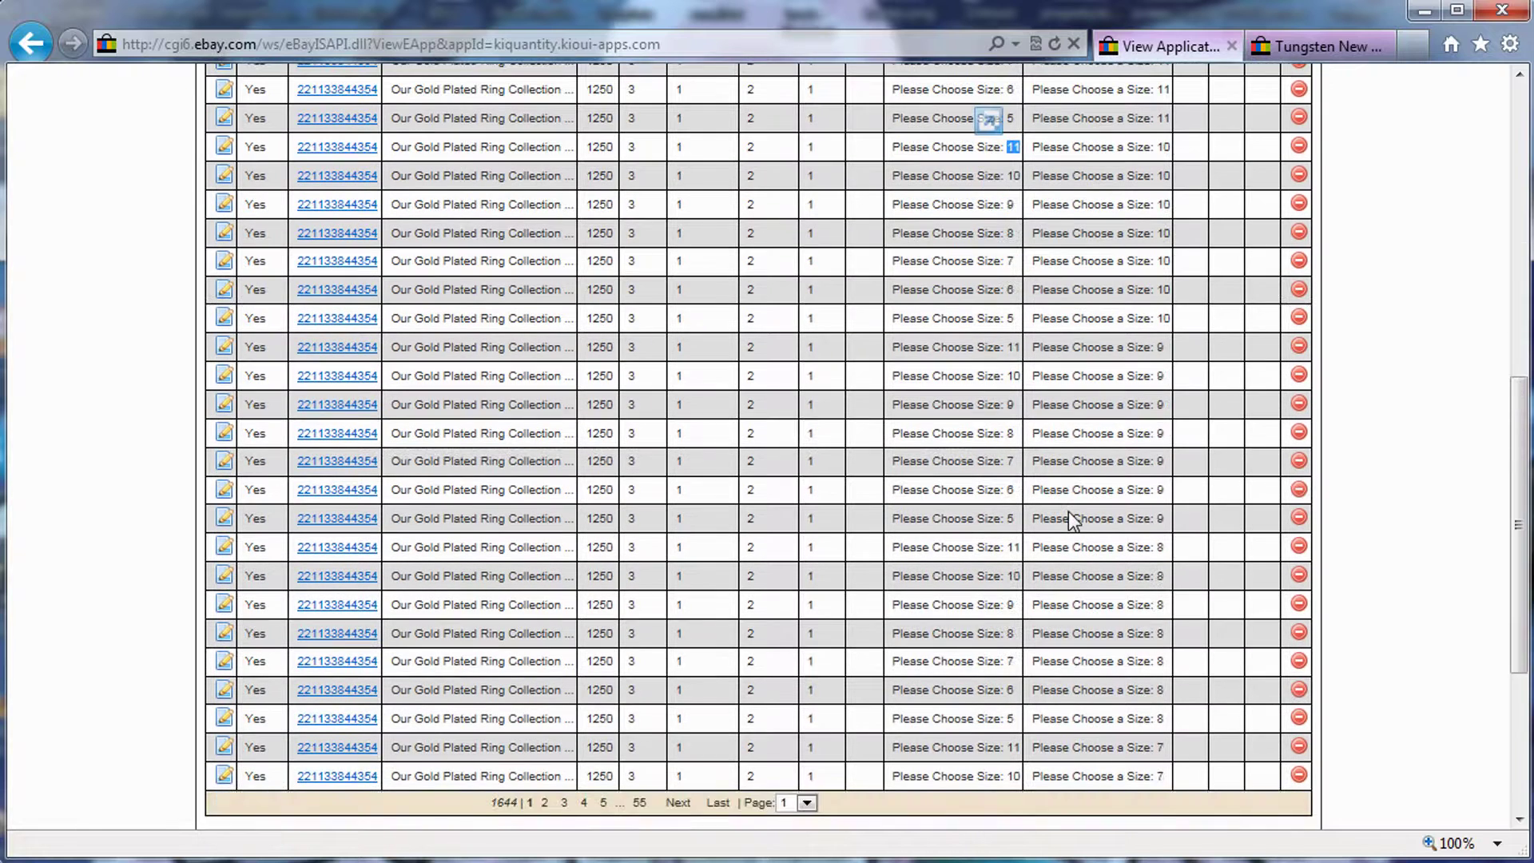
scroll(1071, 520, "up", 7)
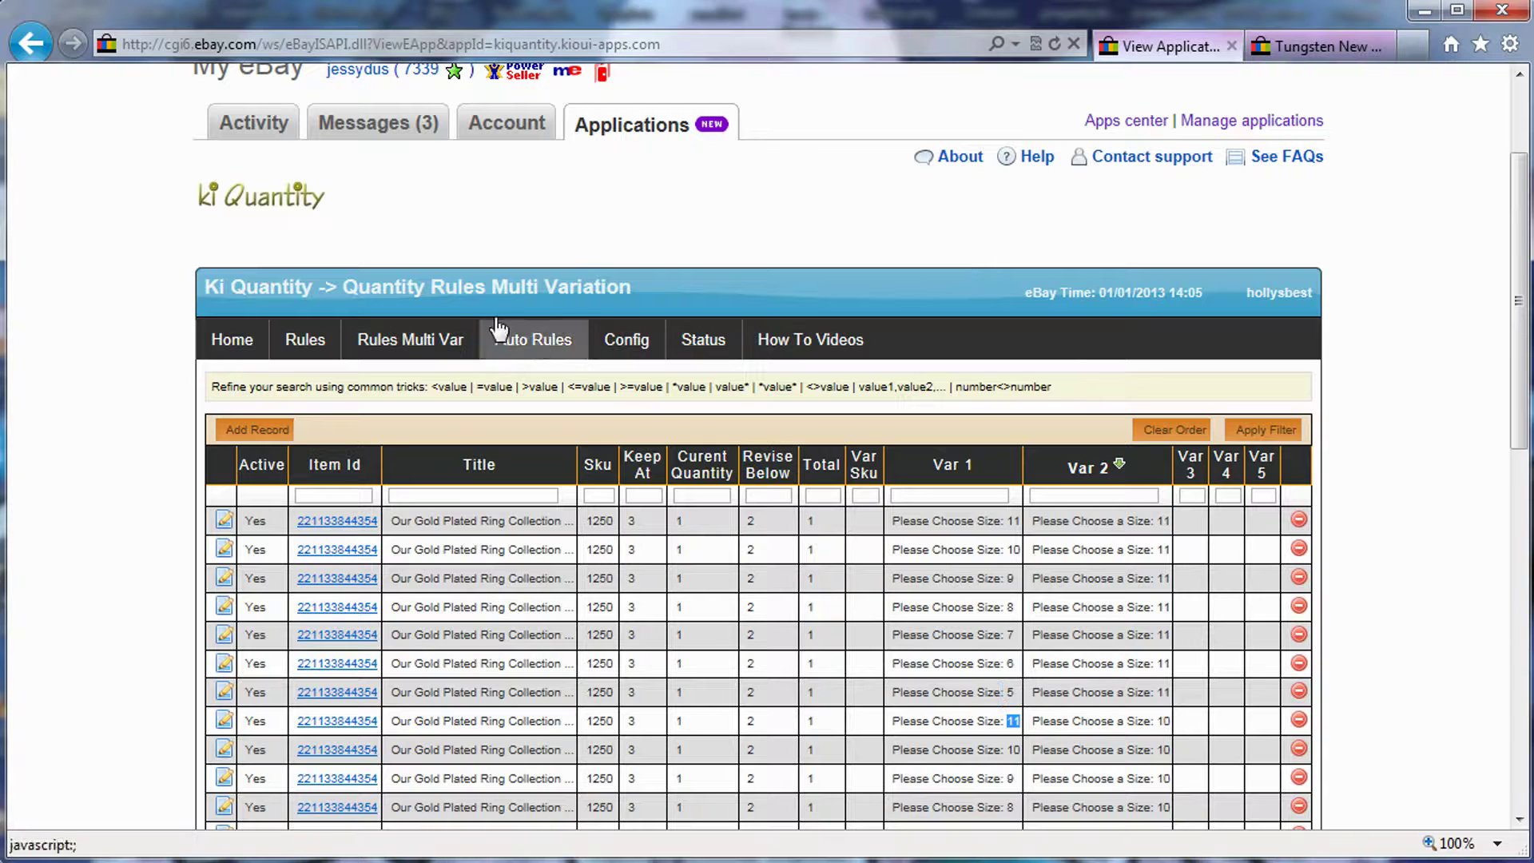
left_click(424, 349)
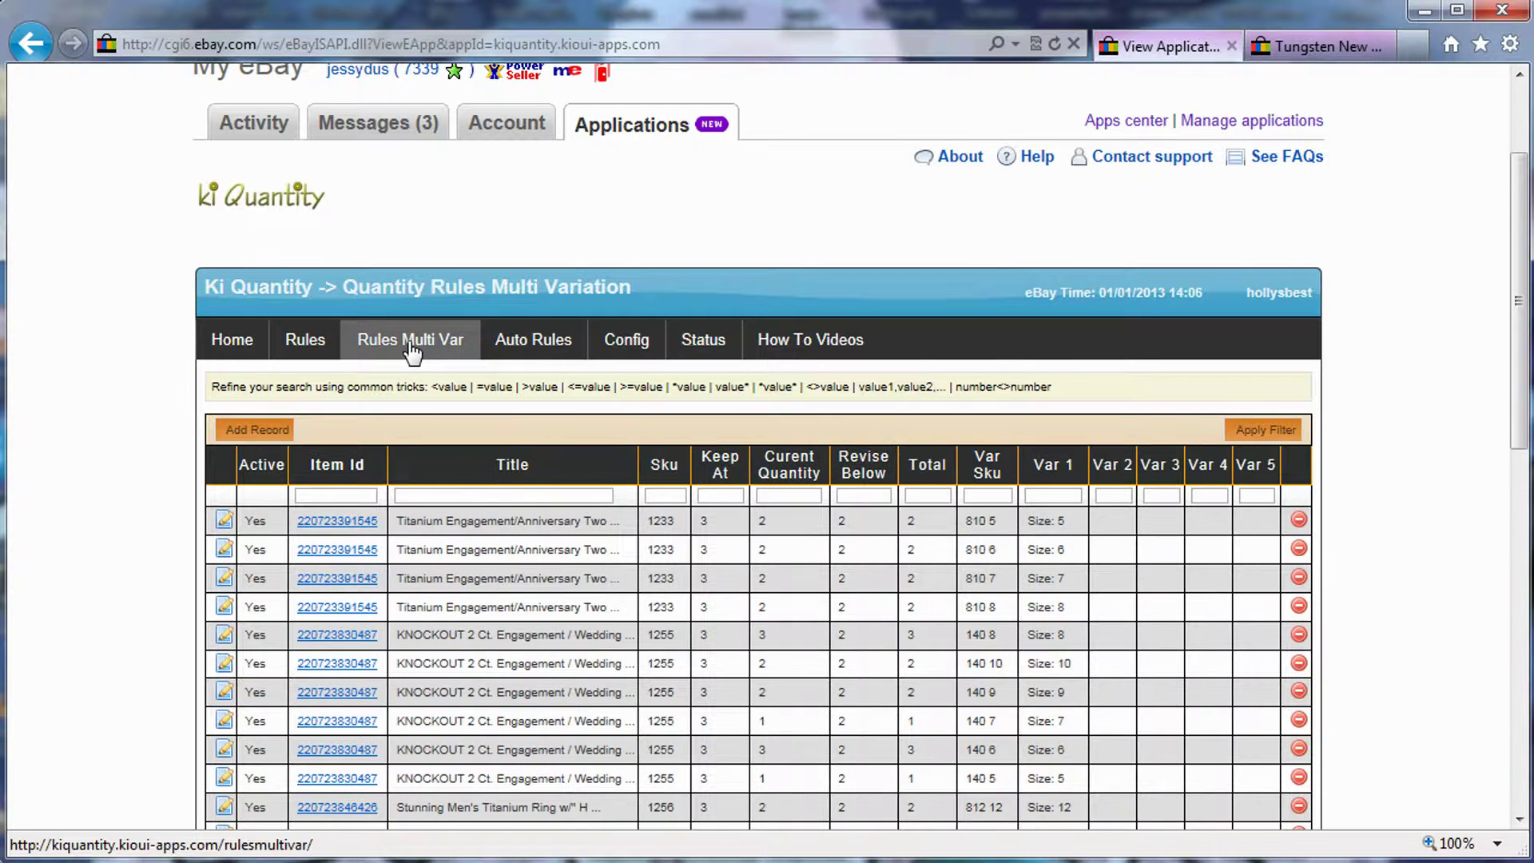
- Start a new multi-variation rule record and focus its InventoryTrackingMethod field
left_click(257, 430)
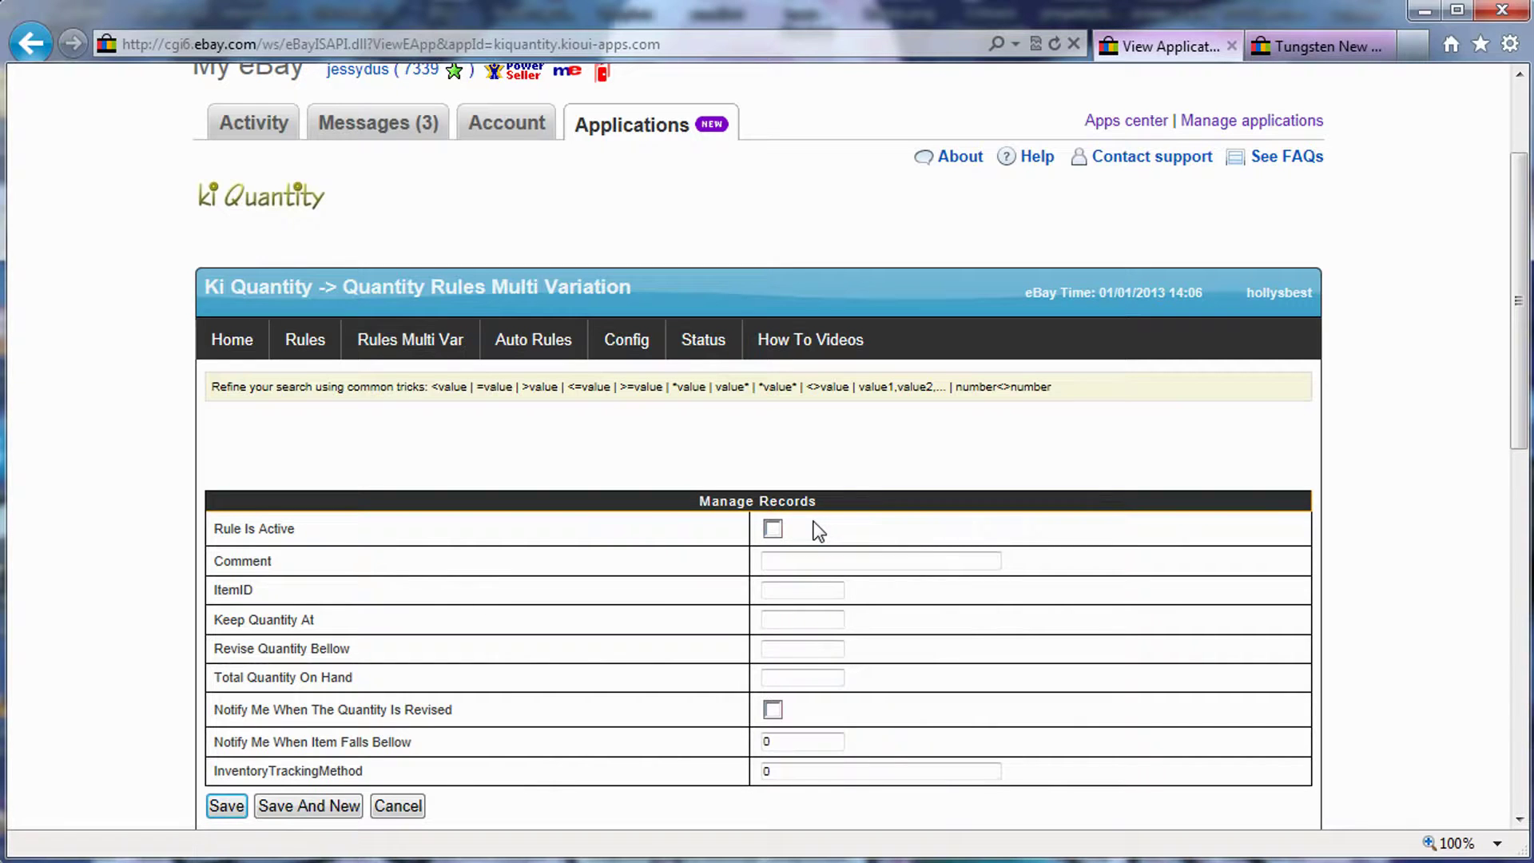
left_click_drag(364, 771, 222, 778)
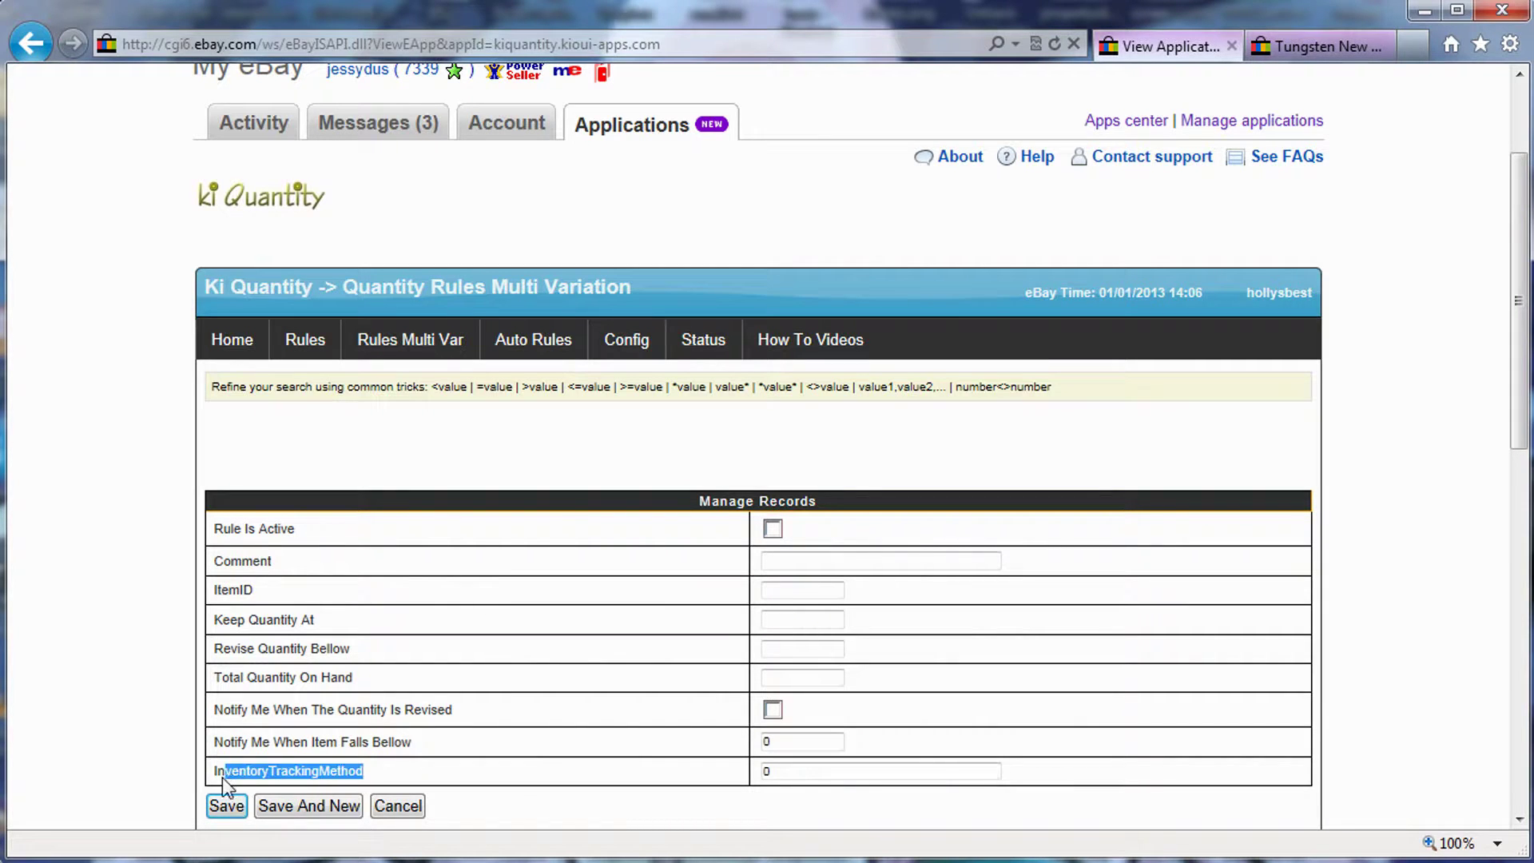
left_click(217, 779)
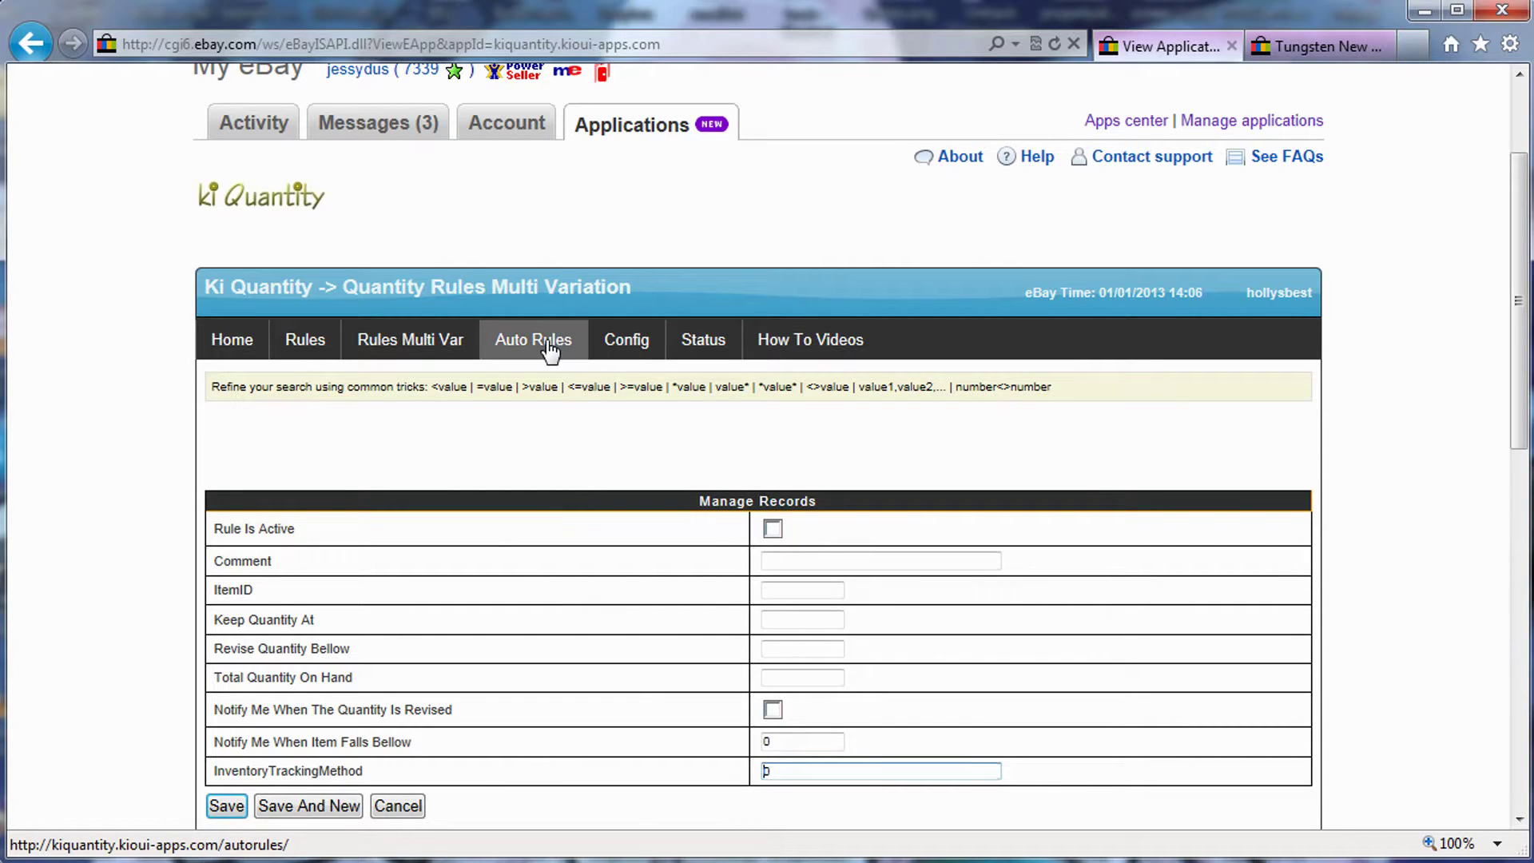
left_click(1145, 167)
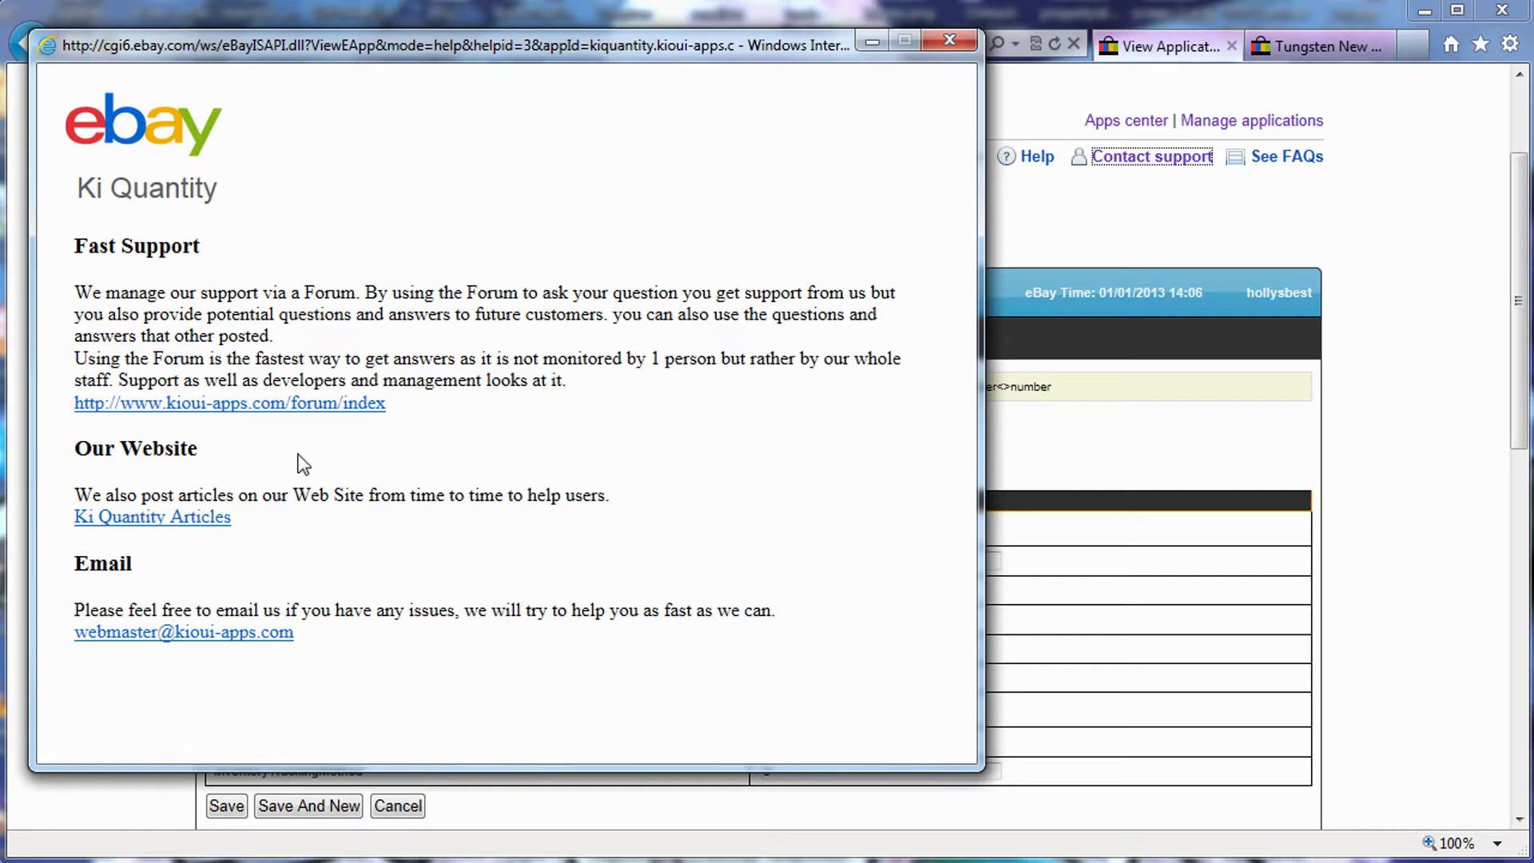
left_click(946, 42)
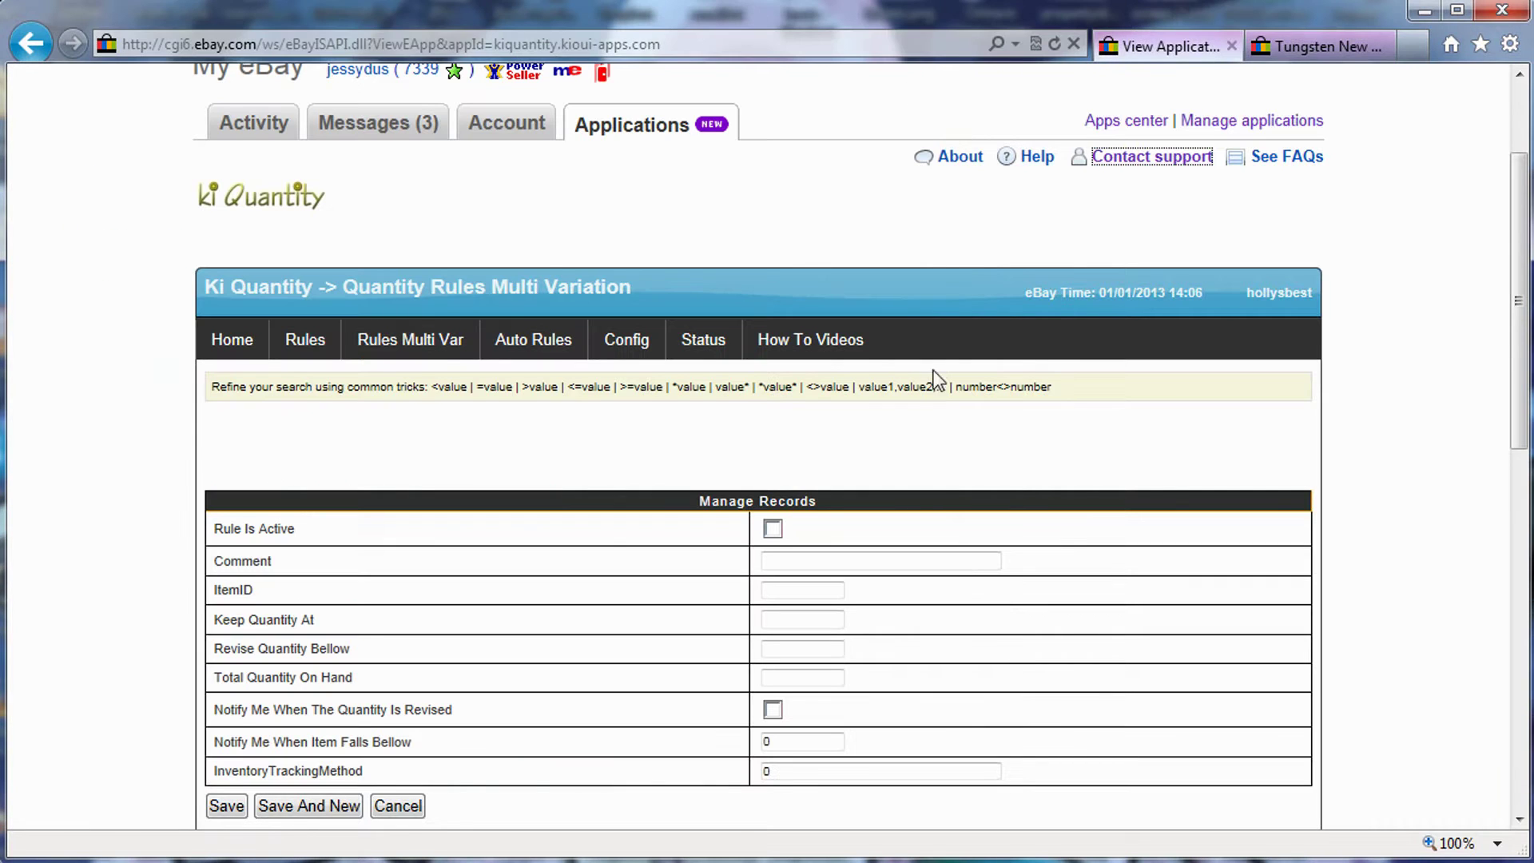